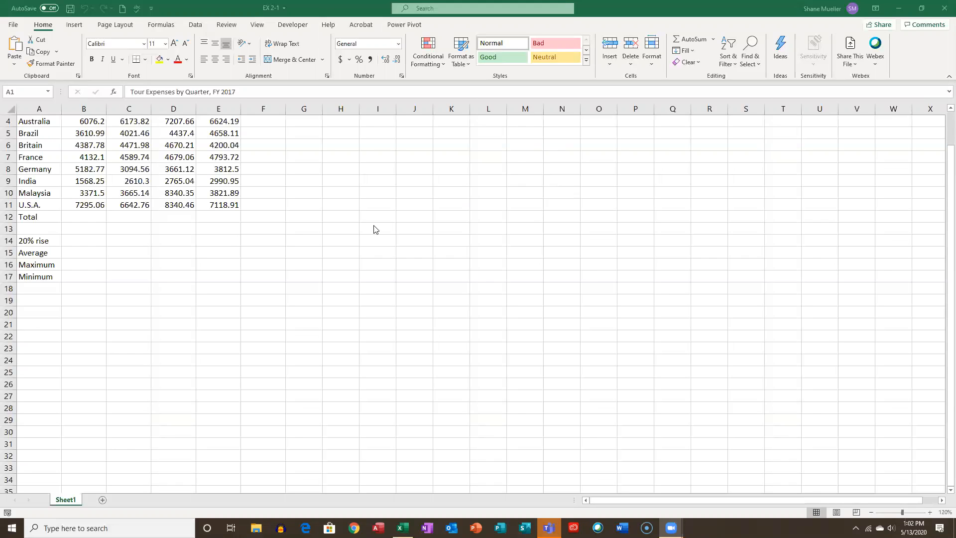
- Save a copy of the workbook as Tour Expense Analysis in the Excel folder on the Desktop
scroll(374, 229, "up", 1)
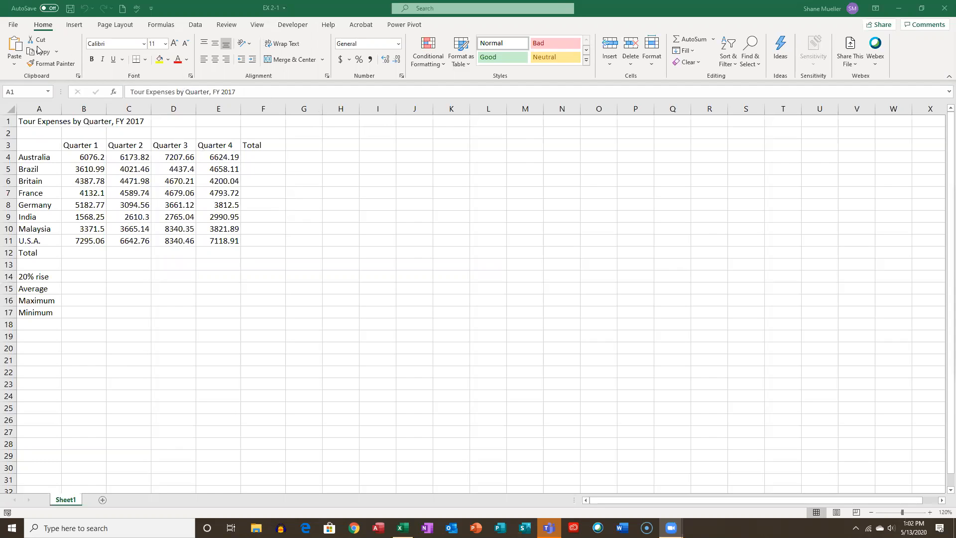
left_click(16, 25)
left_click(14, 26)
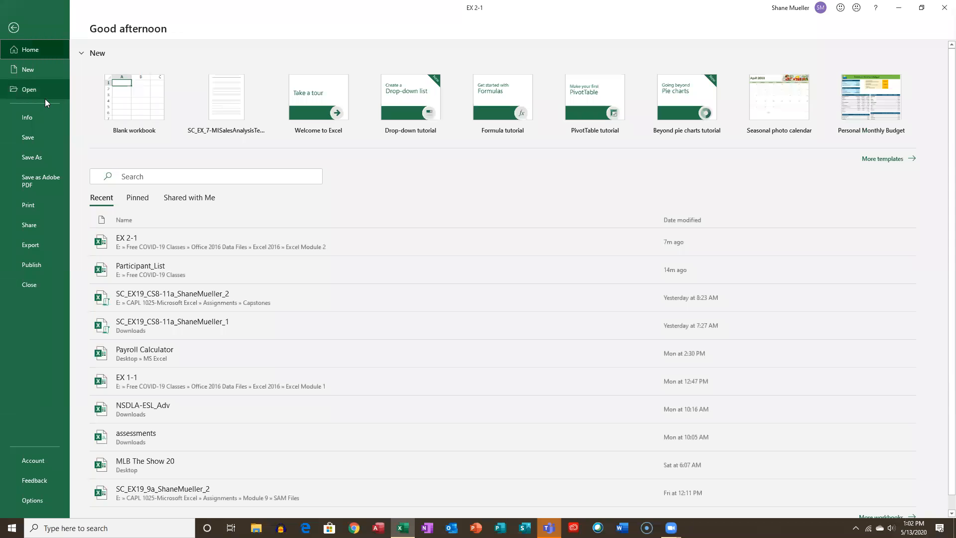
left_click(39, 158)
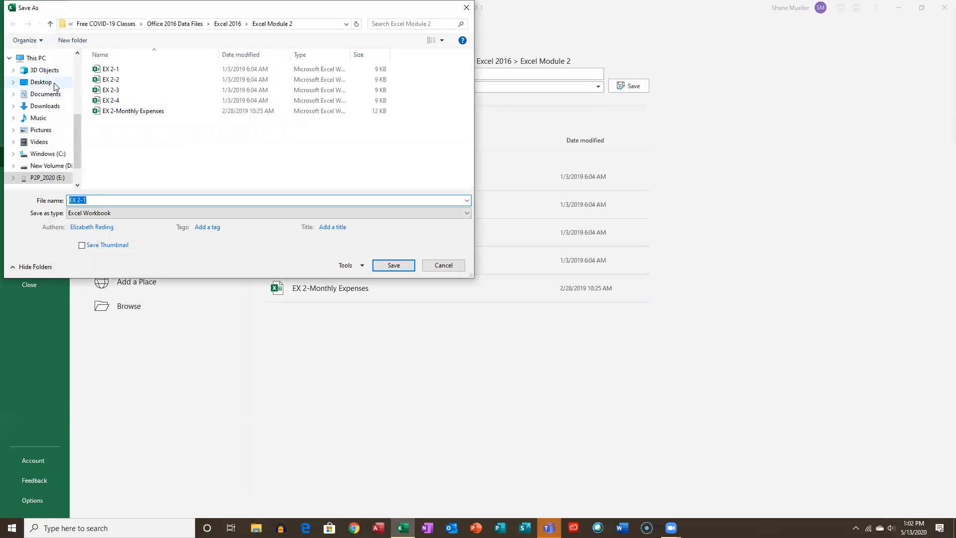
left_click(53, 83)
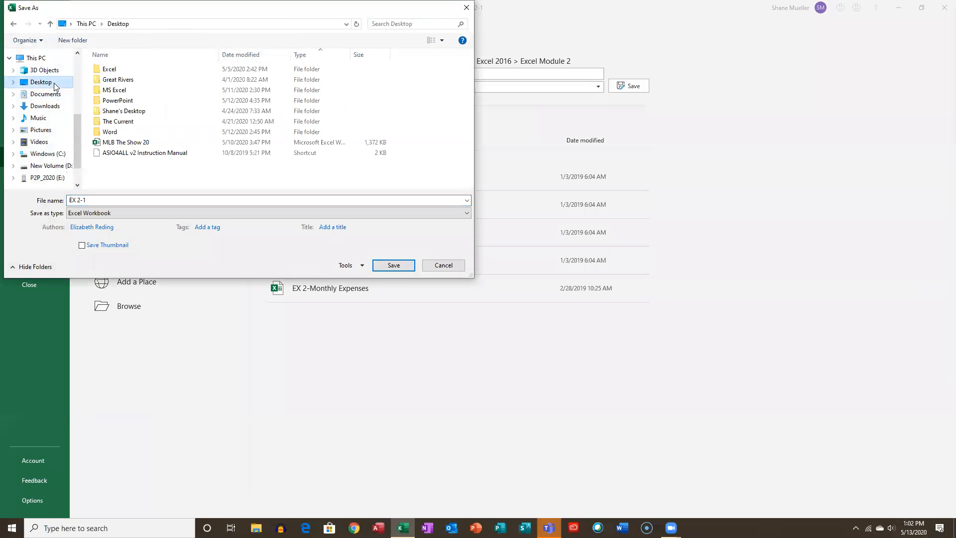
double_click(118, 70)
left_click(192, 200)
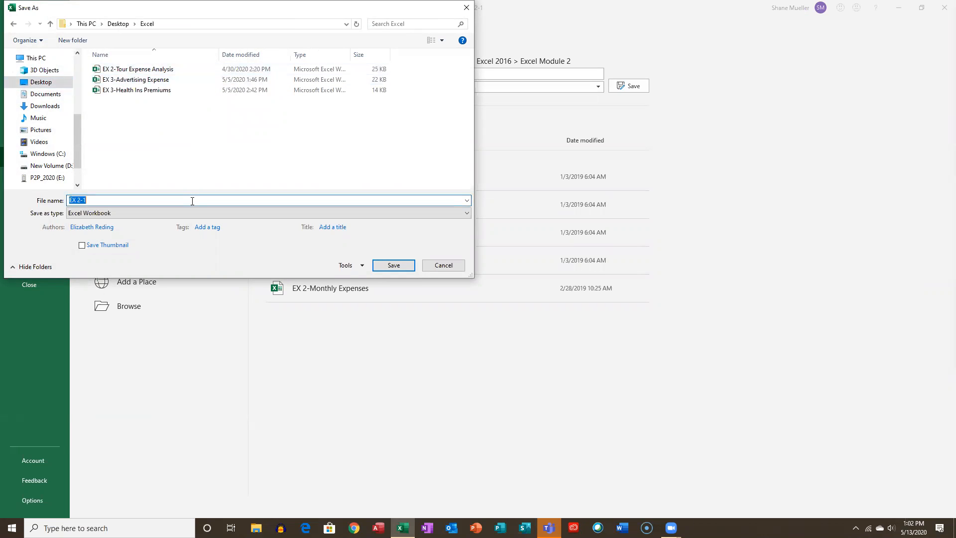
type("Tour Expense Analysis")
key("Return")
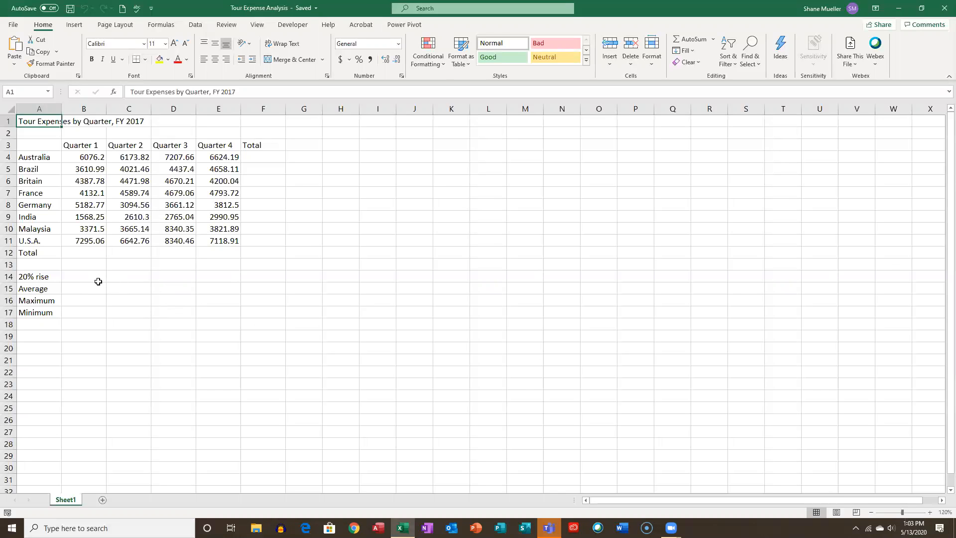
- Try totalling the Quarter 1 expenses in B4:B11 with the Quick Analysis Sum, and undo it
scroll(99, 281, "down", 1)
scroll(134, 262, "up", 1)
left_click_drag(80, 158, 95, 239)
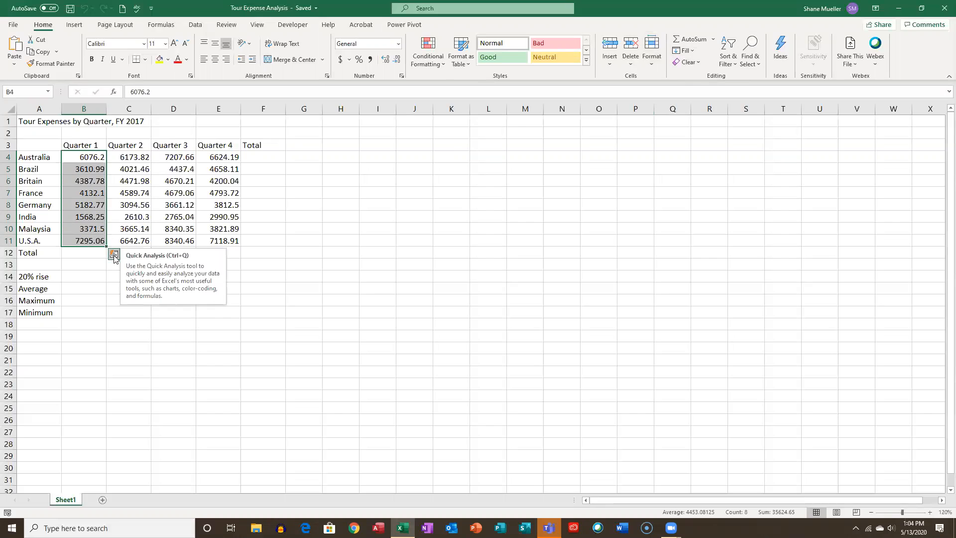
left_click(114, 256)
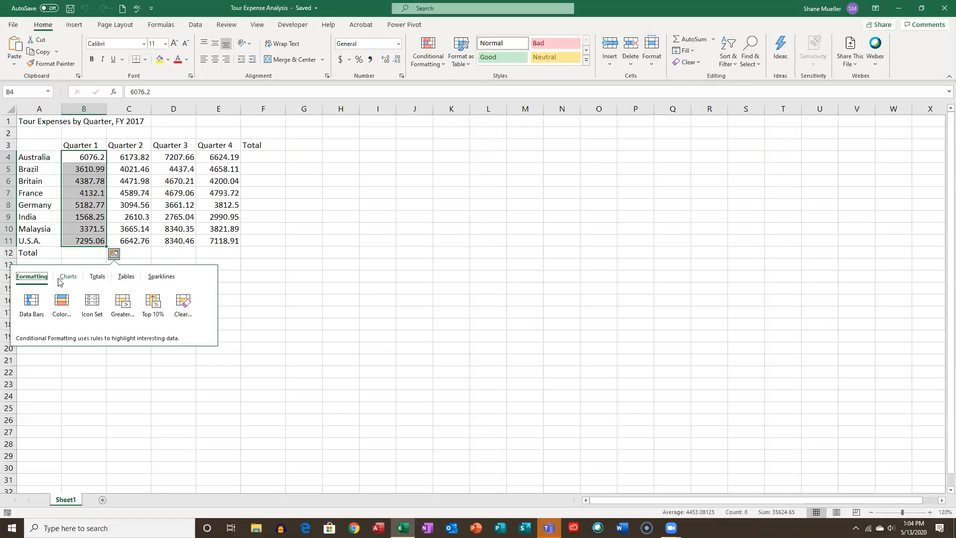
left_click(102, 279)
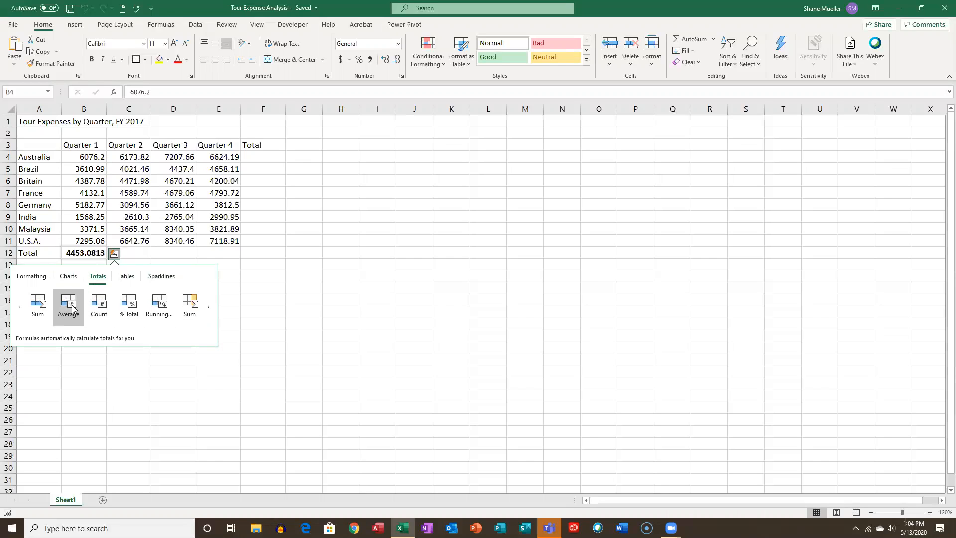
left_click(209, 309)
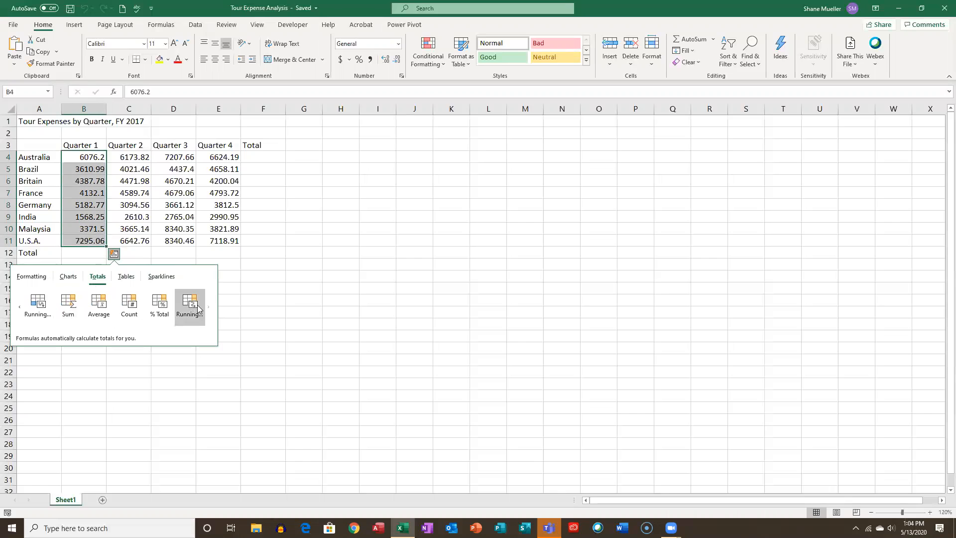
left_click(20, 312)
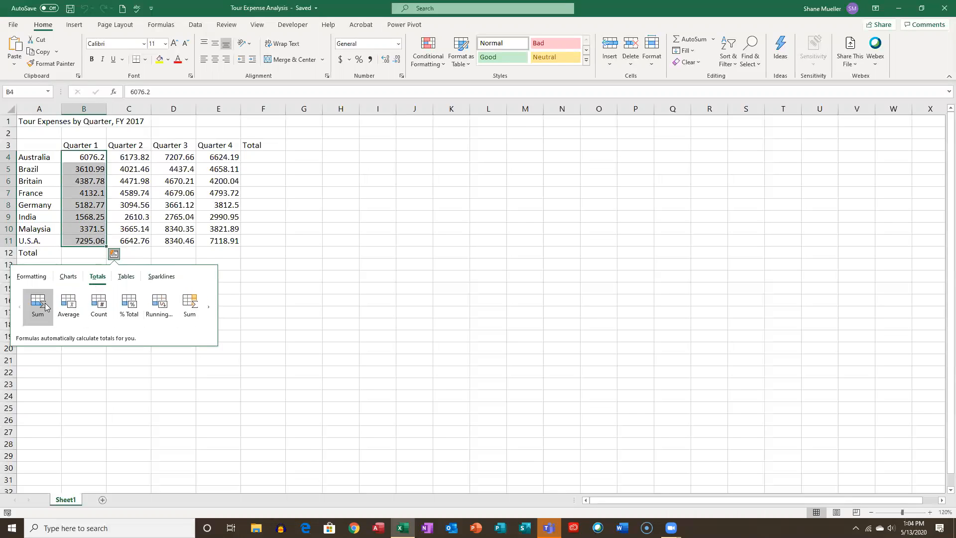
left_click(43, 307)
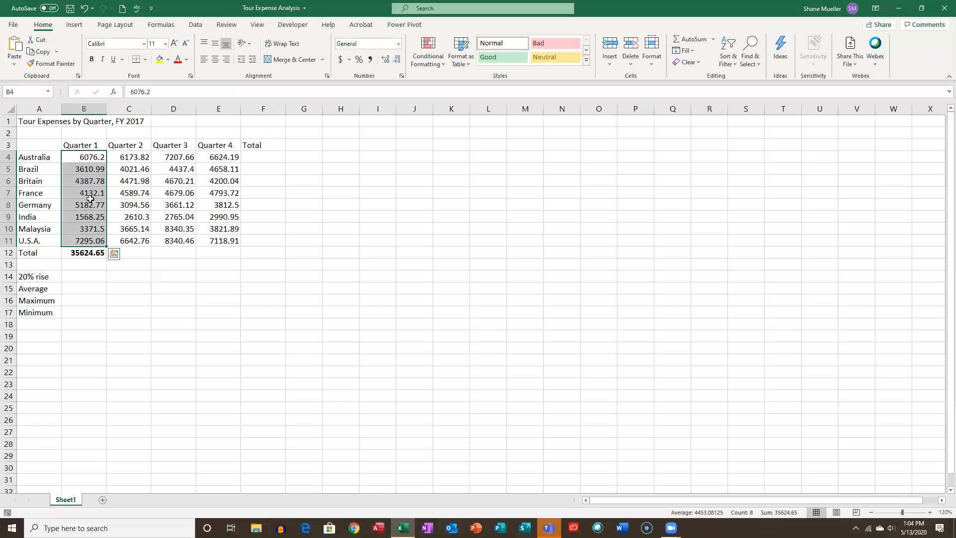
left_click(84, 8)
- Total the Quarter 1 expenses in B12 with AutoSum and fill the formula across through F12
left_click(698, 41)
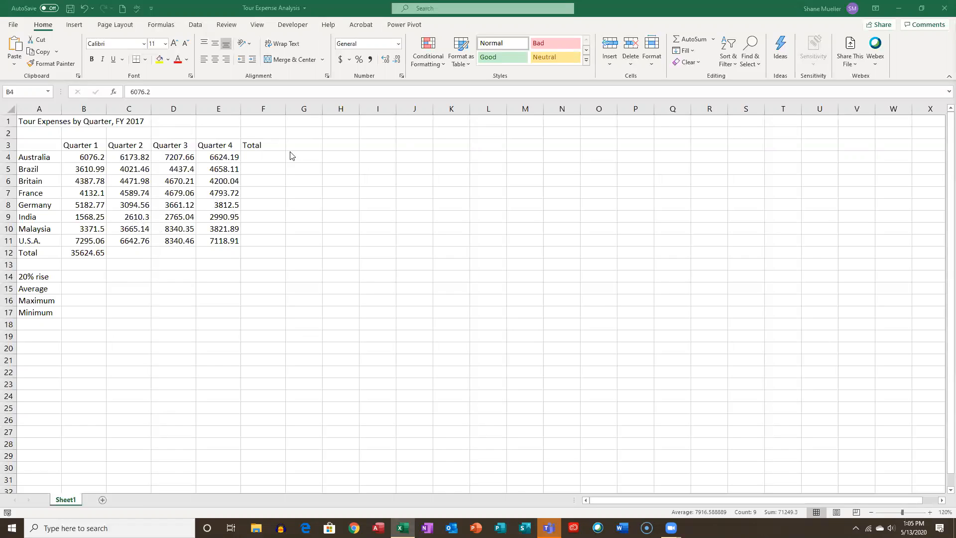
left_click(86, 253)
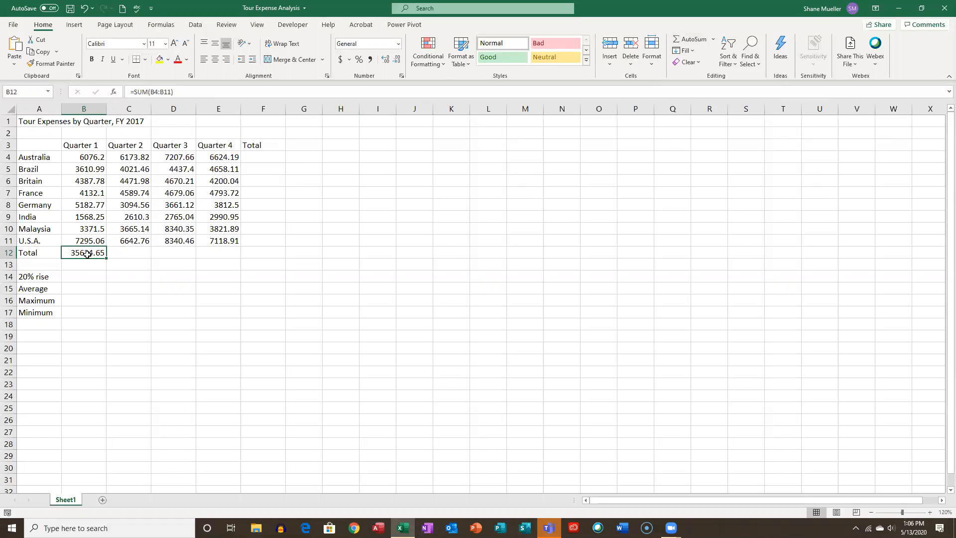
left_click_drag(107, 259, 273, 257)
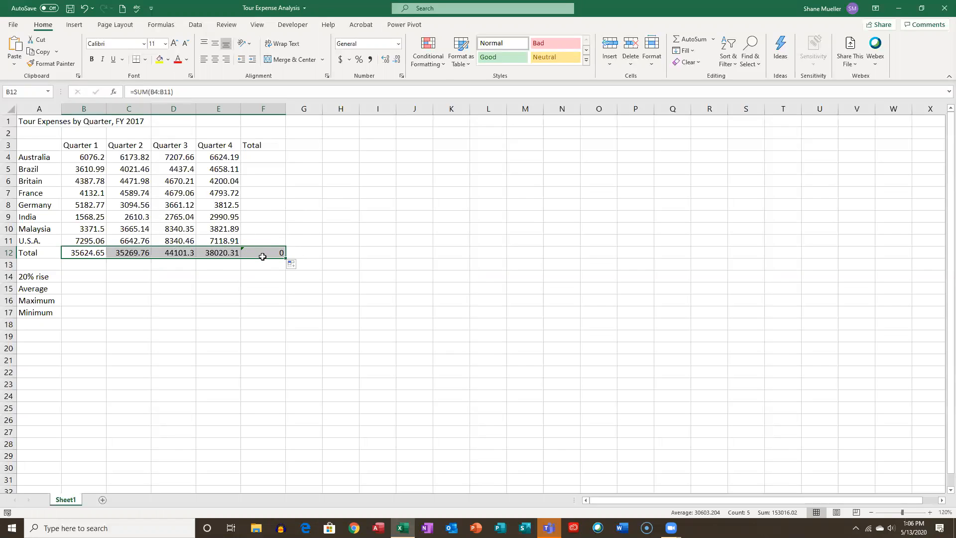
- Review the error options for the total in F12 and ignore the empty-cells error
left_click(252, 252)
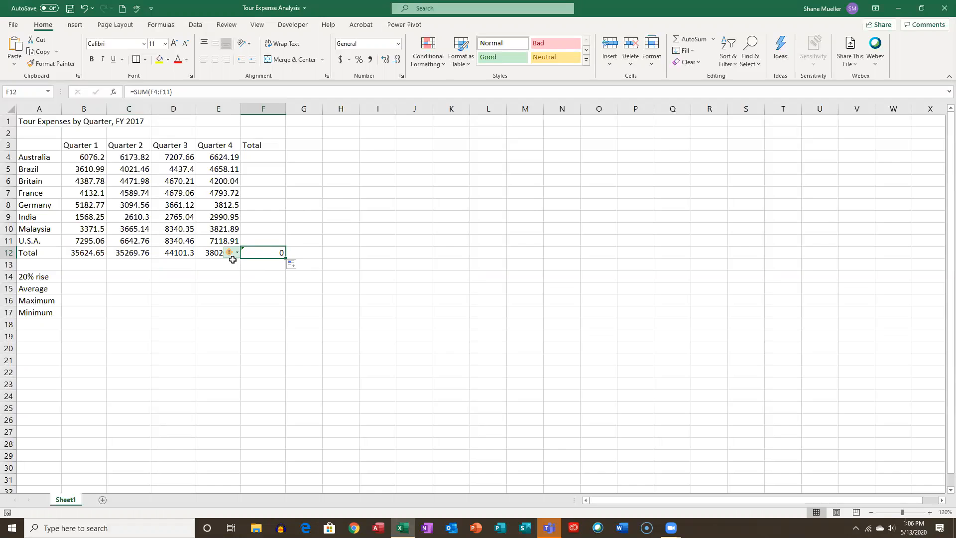
mouse_move(234, 256)
left_click(259, 232)
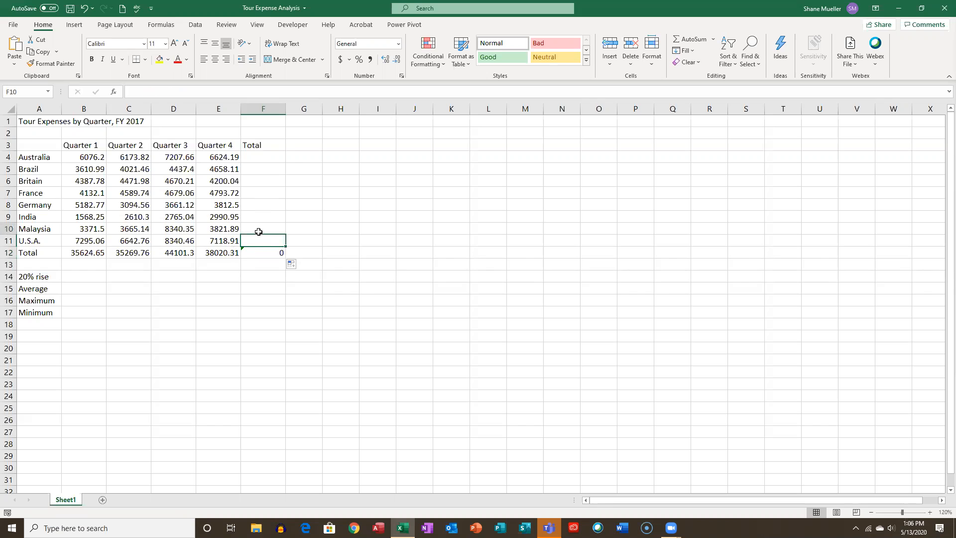
left_click(213, 280)
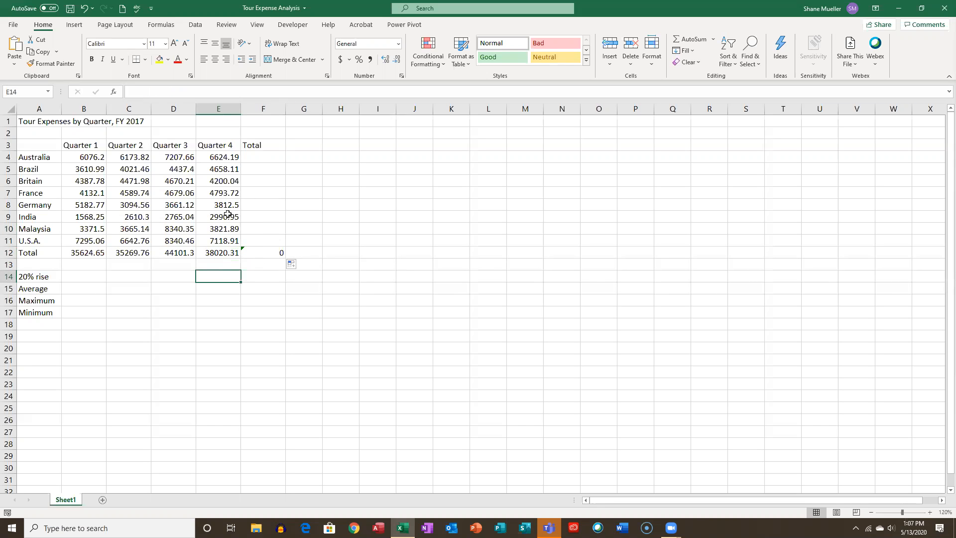
left_click(262, 252)
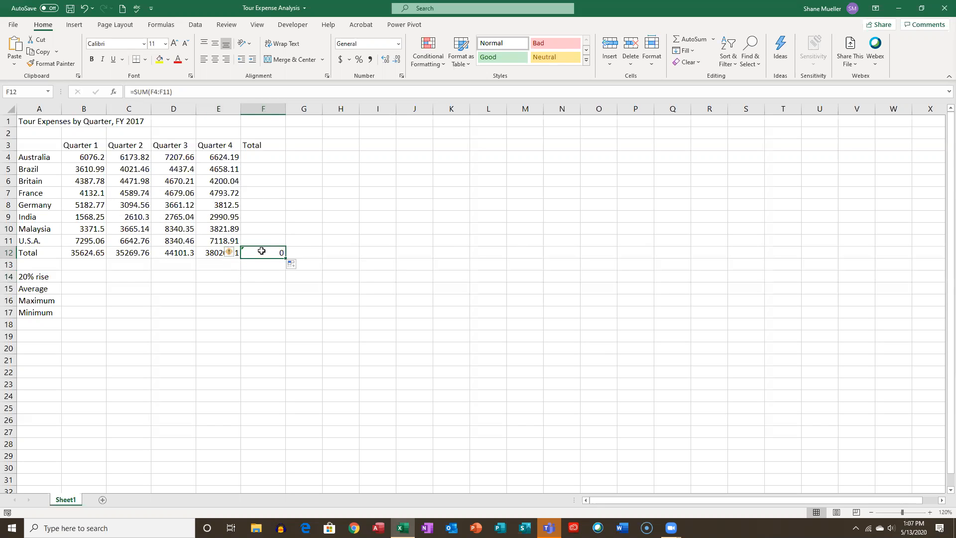
left_click(236, 253)
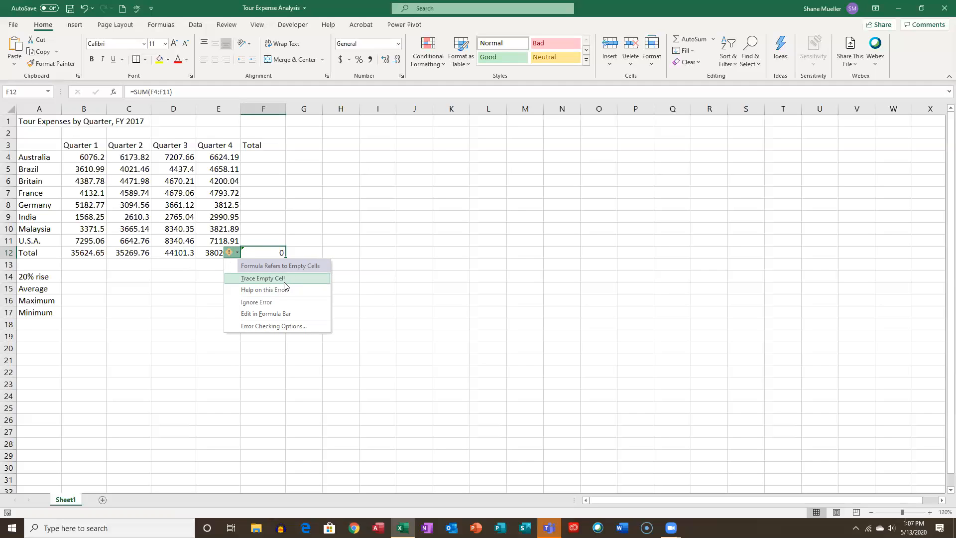
left_click(258, 302)
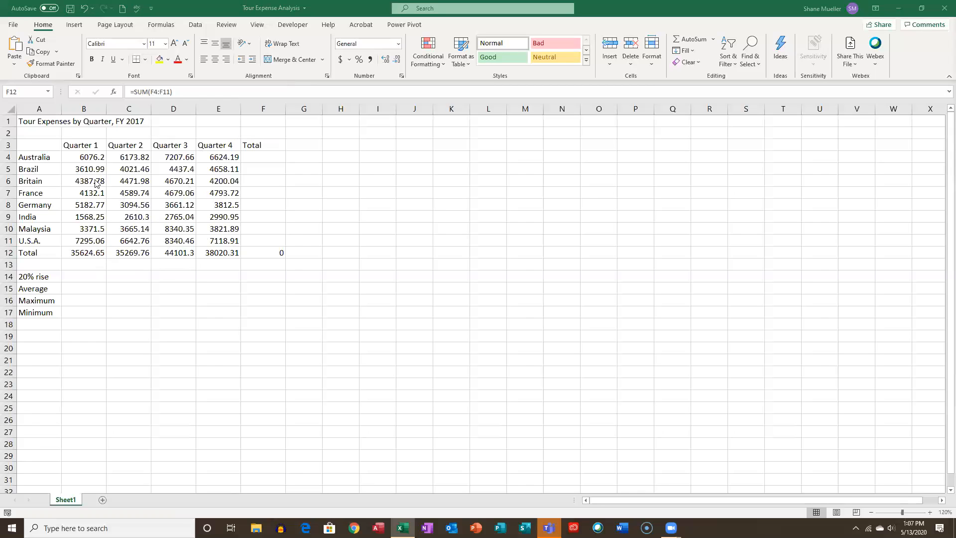
- Replace the Quarter 1 total in B12 with a Quick Analysis Sum of B4:B11 and fill it across through E12
left_click_drag(94, 159, 227, 243)
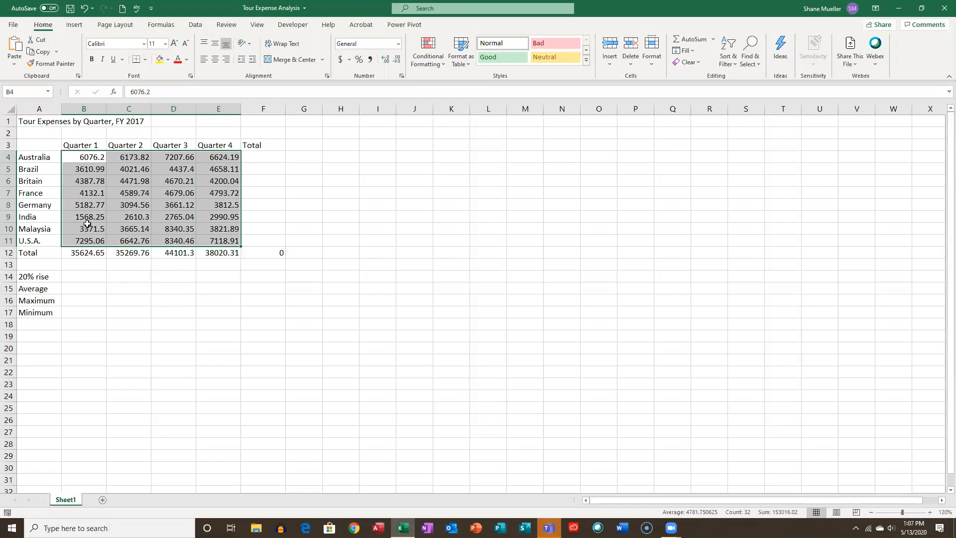
left_click_drag(91, 159, 88, 237)
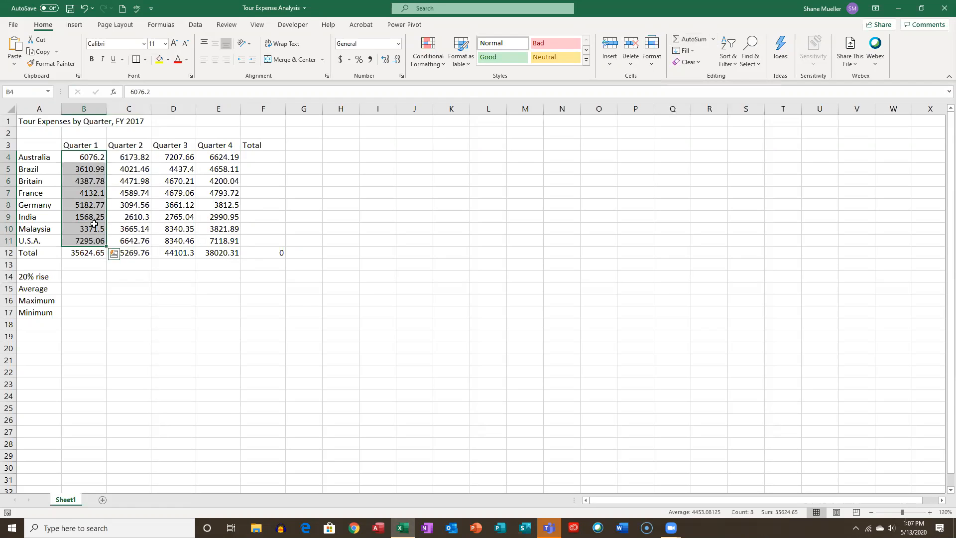
left_click(114, 255)
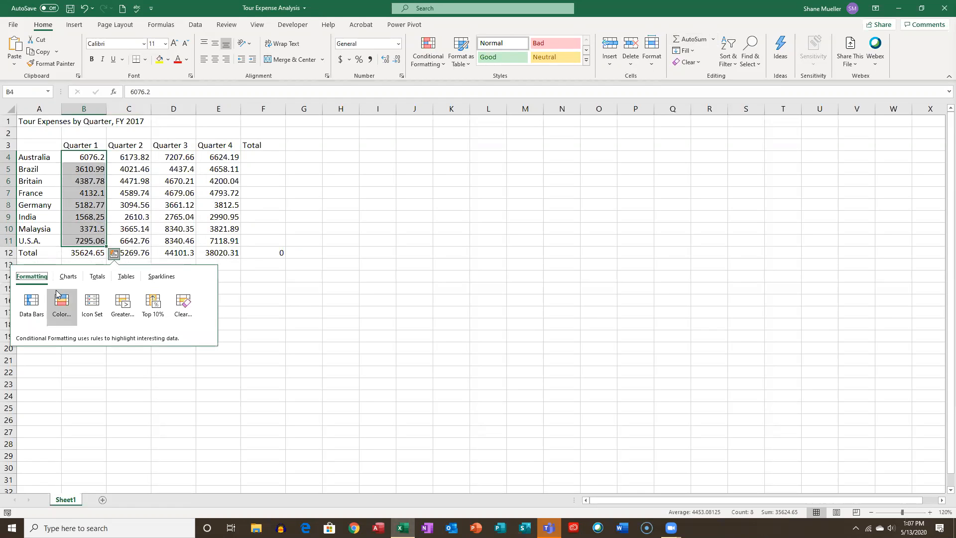
left_click(97, 276)
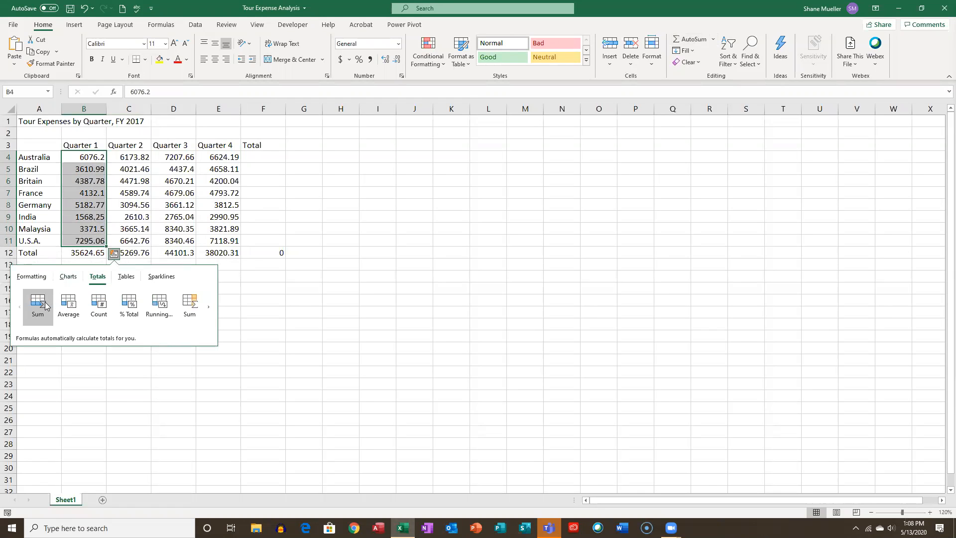
left_click(52, 303)
left_click(468, 293)
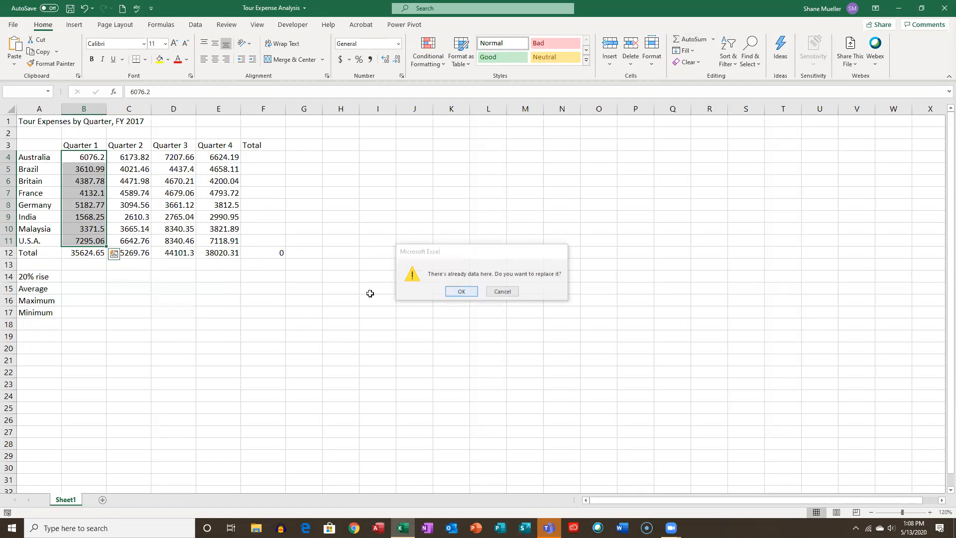
left_click(89, 255)
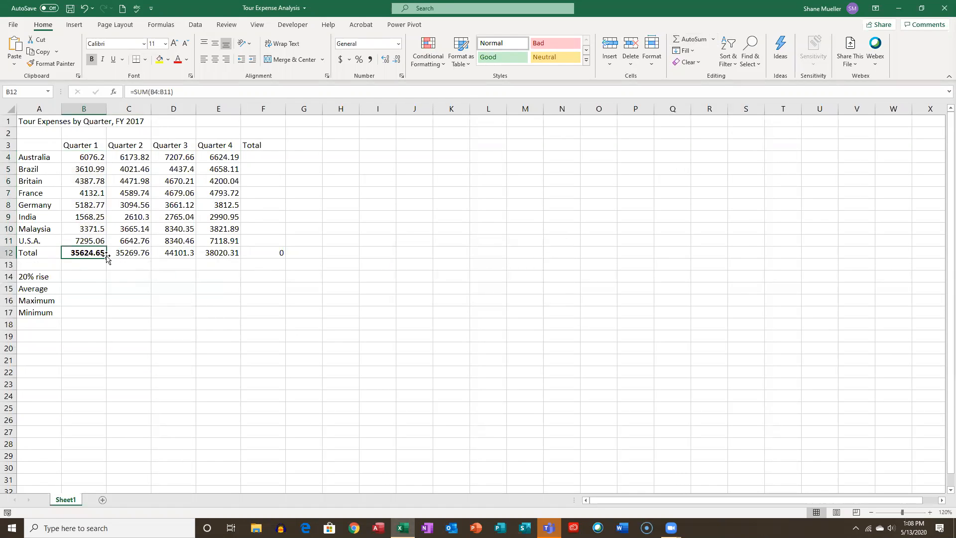
left_click_drag(106, 259, 242, 259)
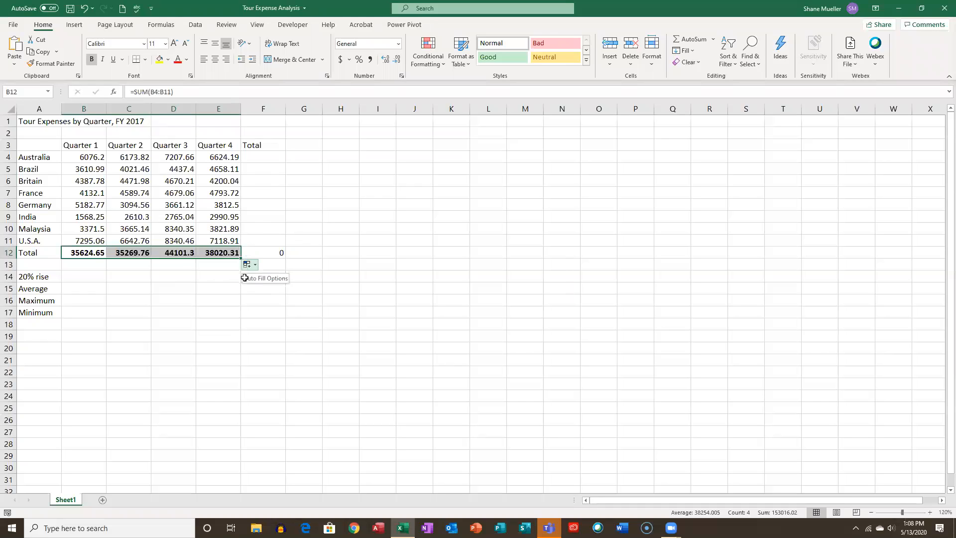
- Enter the formula =B12*0.2 in B14 for the Quarter 1 20% rise, dismissing the chat notification
left_click(87, 277)
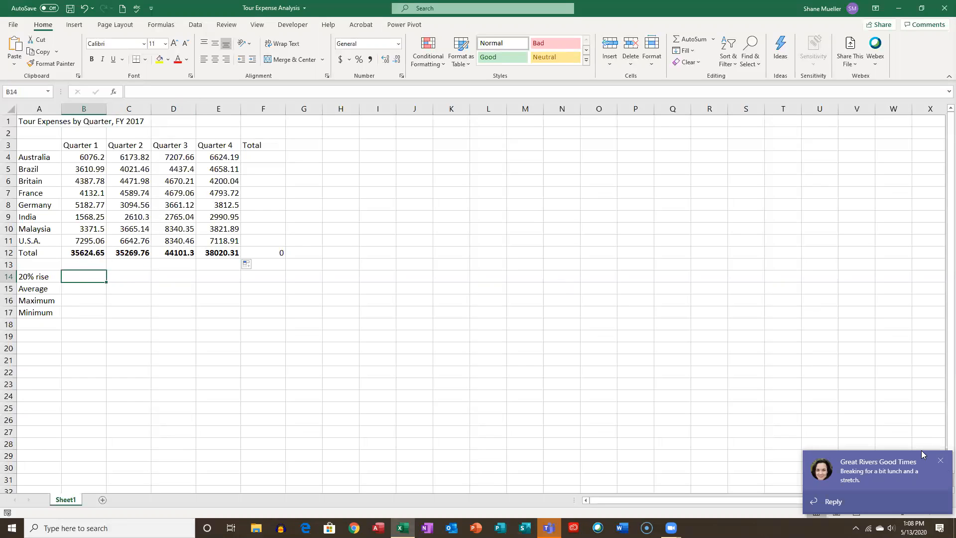
left_click(940, 461)
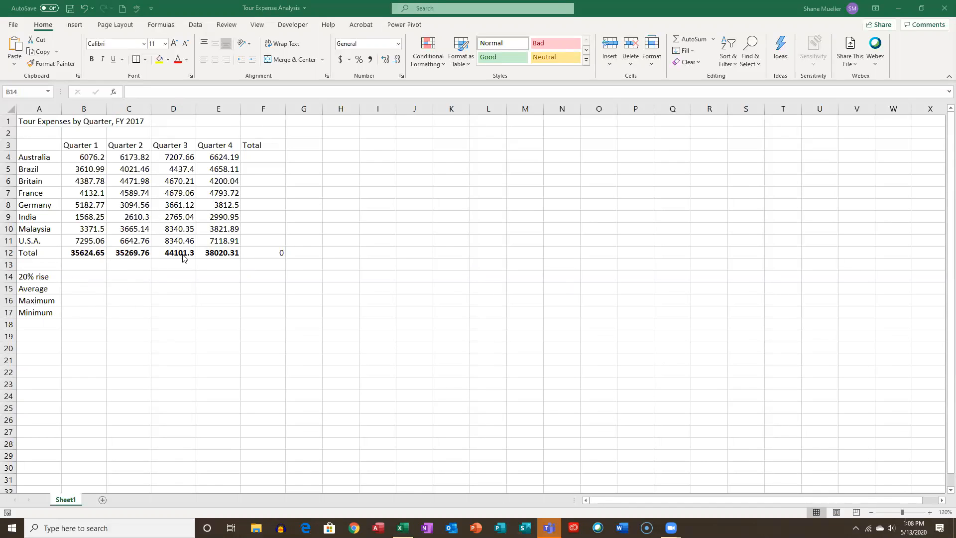
left_click(81, 279)
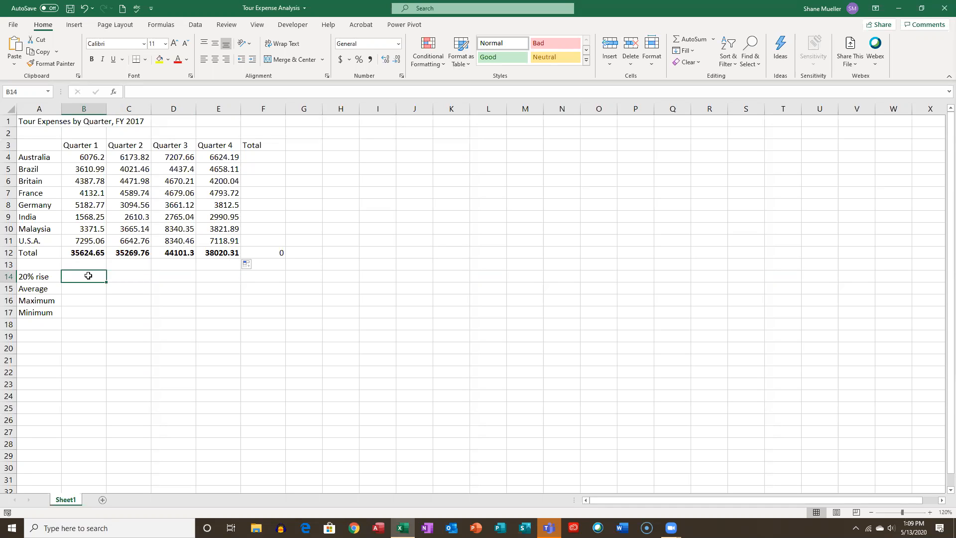
type("=")
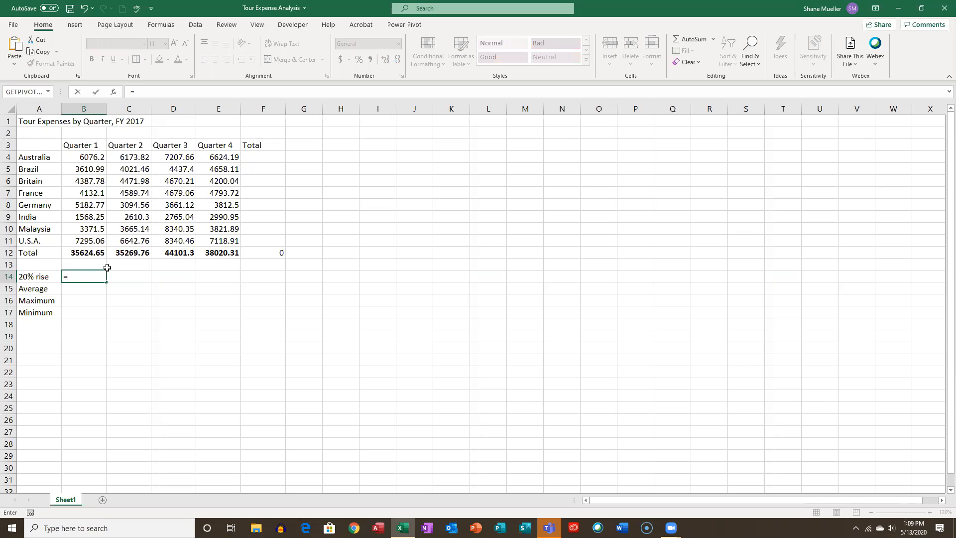
left_click(93, 252)
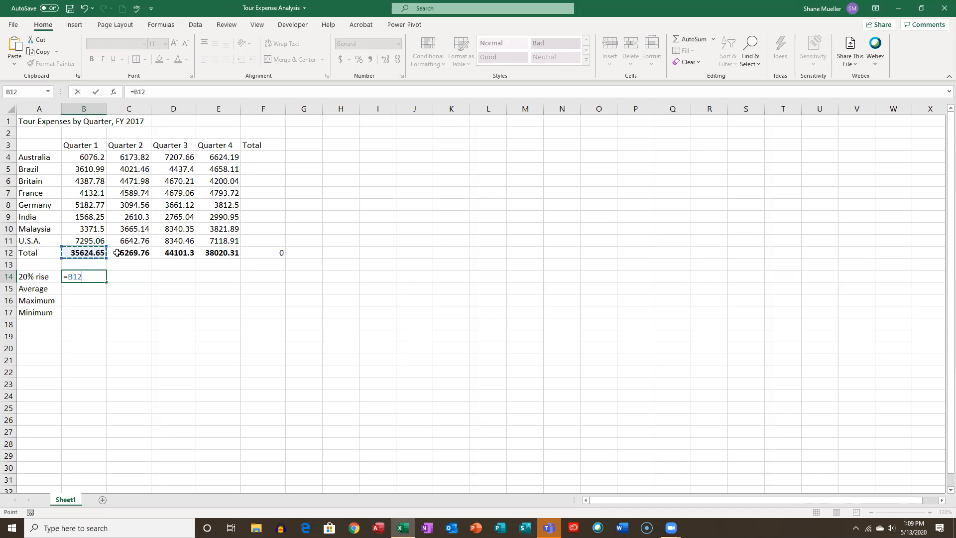
type("*")
key("Return")
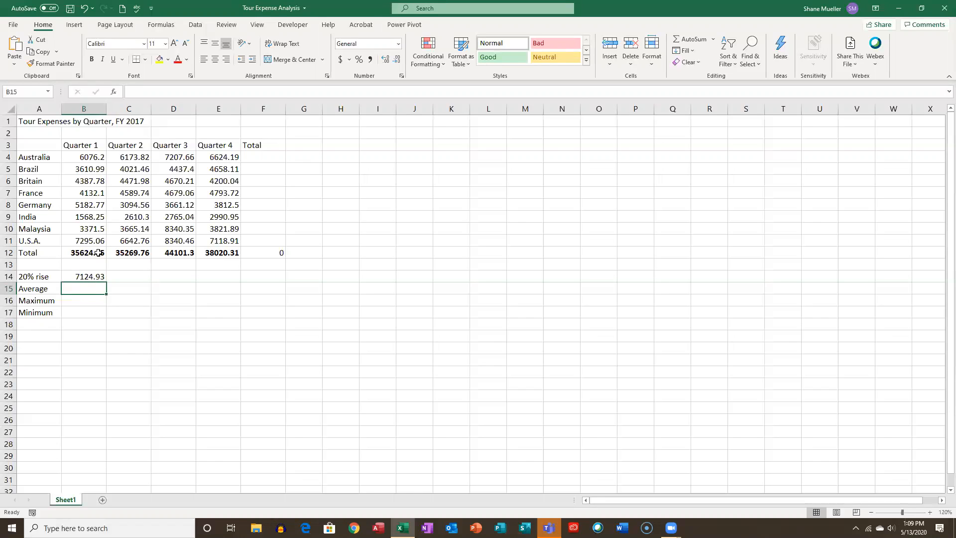
- Extend the 20% rise formula in B14 to =B12*0.2+B12 so it adds the increase to the Quarter 1 total
left_click(87, 276)
left_click(201, 93)
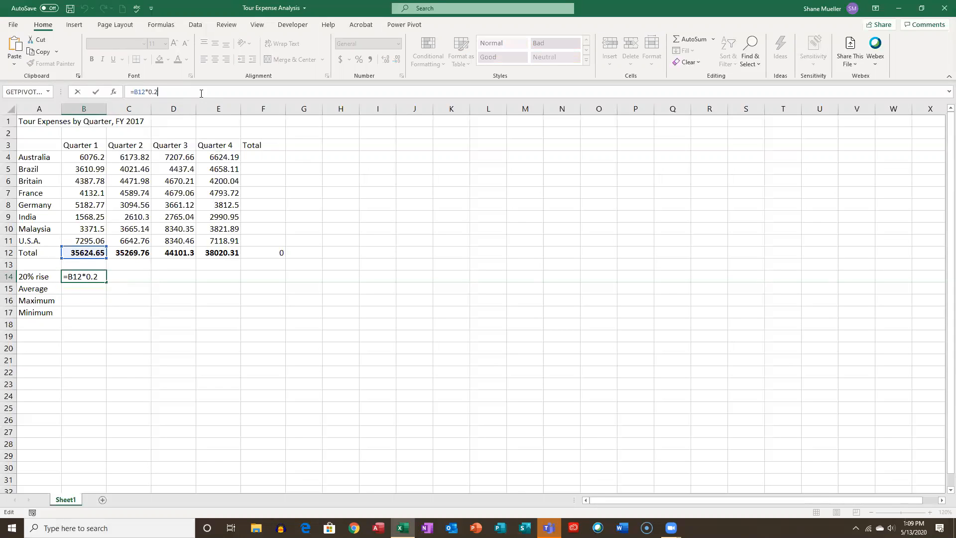
type("+")
left_click(91, 253)
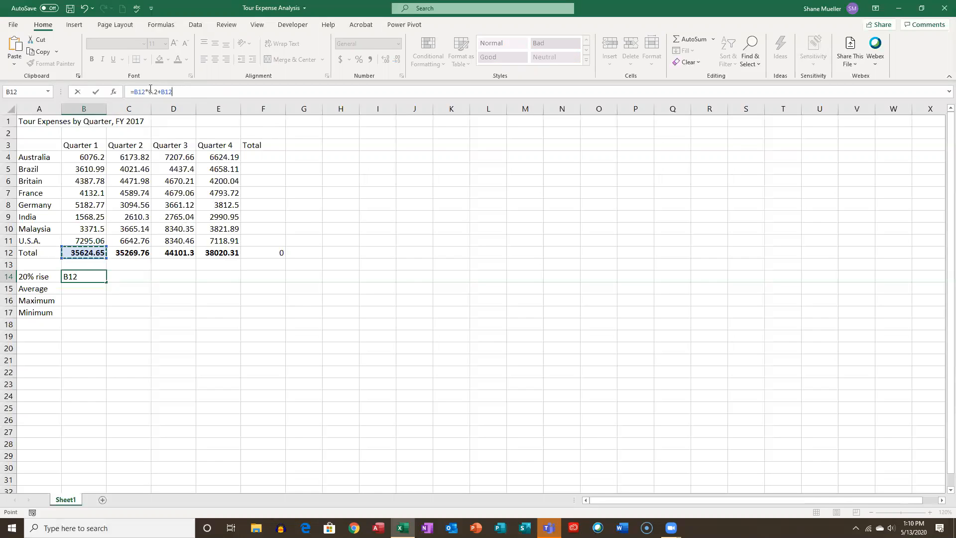
key("Return")
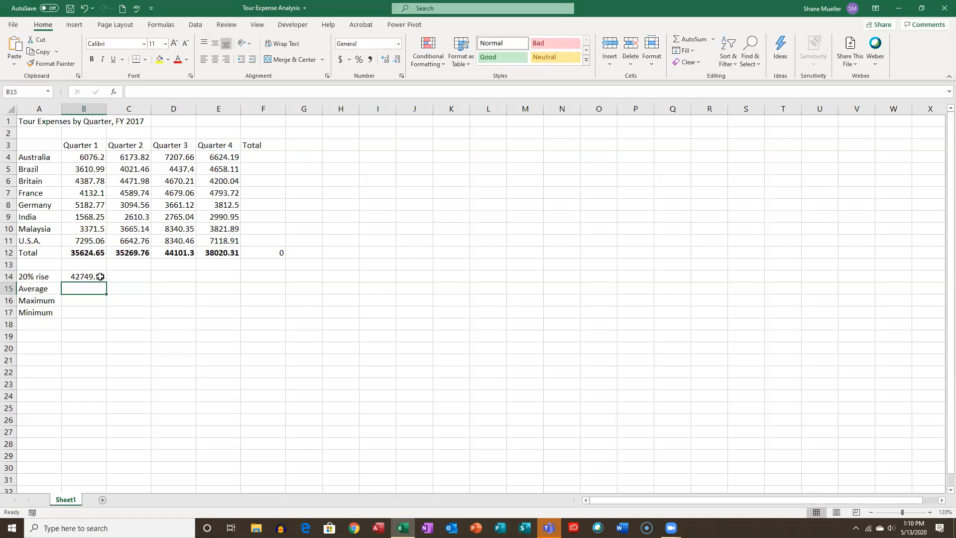
- Enter an alternative 20% rise formula in C14 that multiplies the Quarter 1 total in B12
left_click(126, 278)
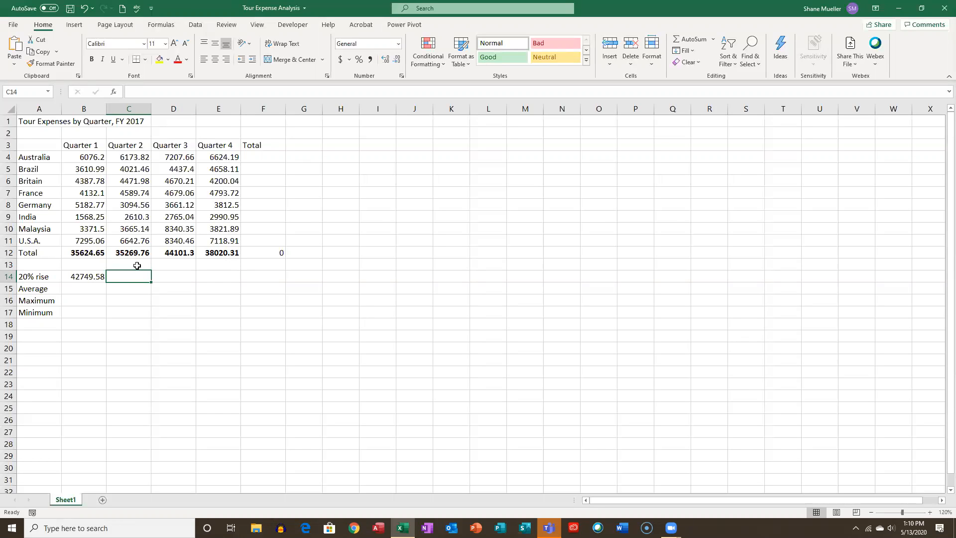
type("=")
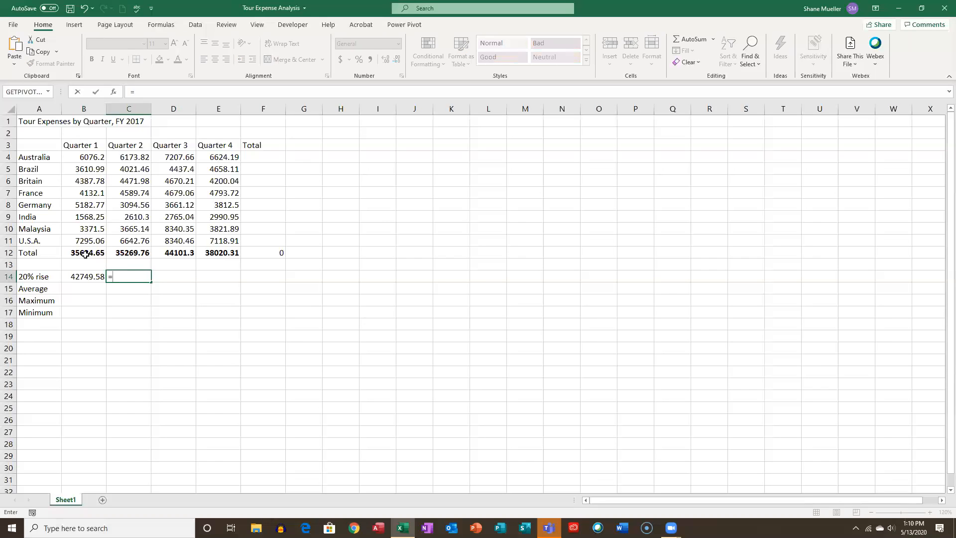
left_click(87, 254)
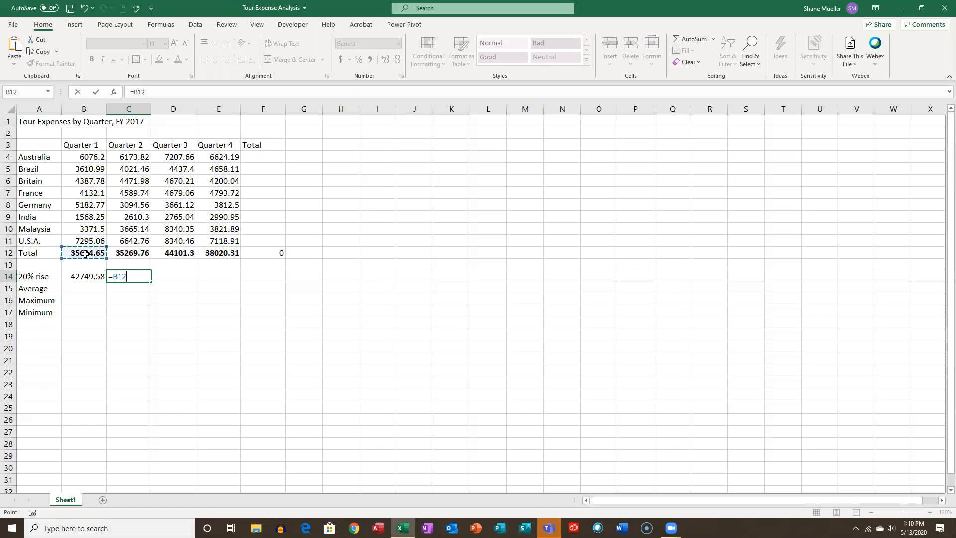
type("*")
key("Return")
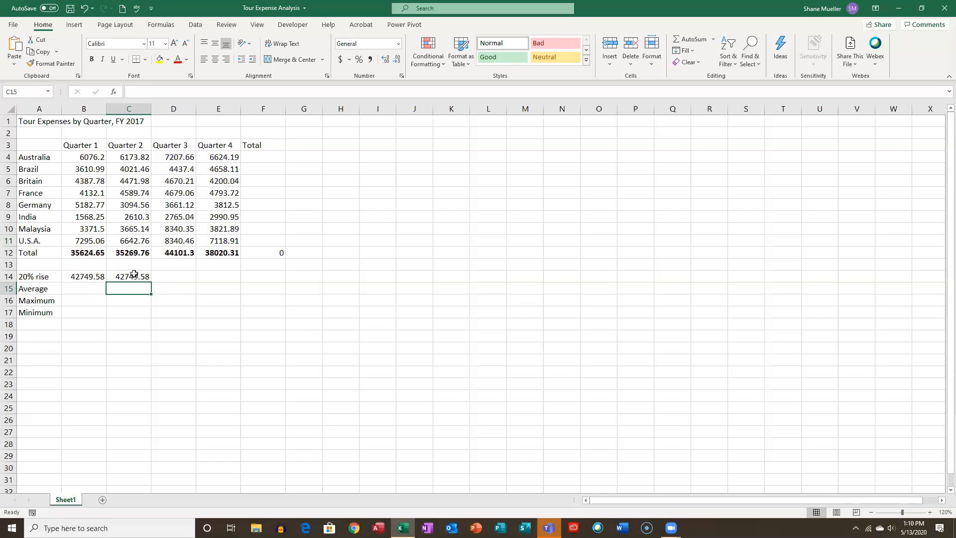
- Review the 20% rise formula in B14 and clear the formula in C14
left_click(101, 277)
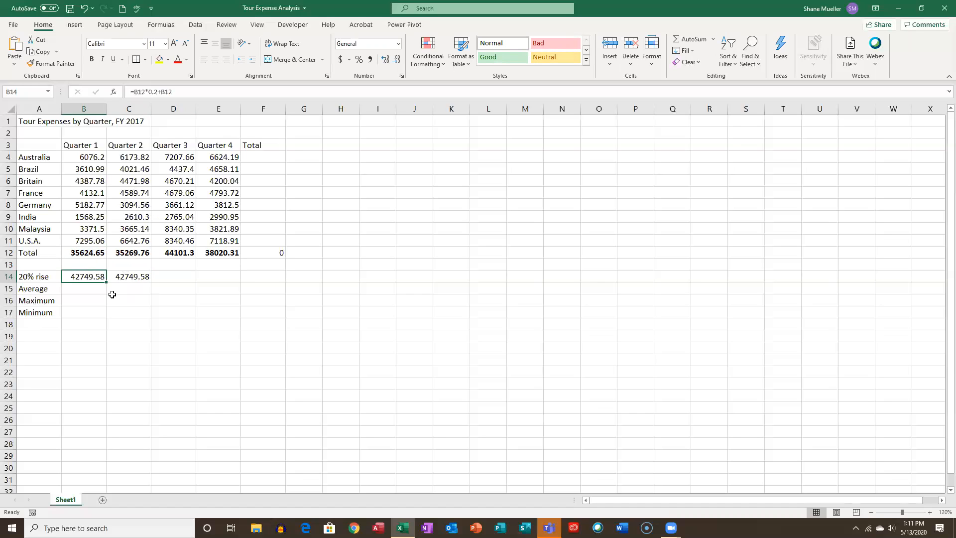
left_click(131, 277)
key("BackSpace")
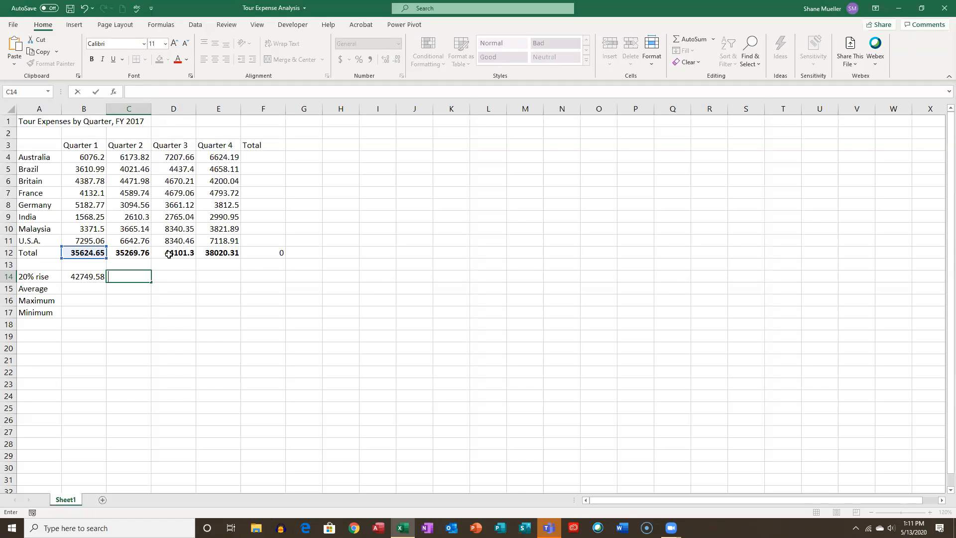
left_click(84, 287)
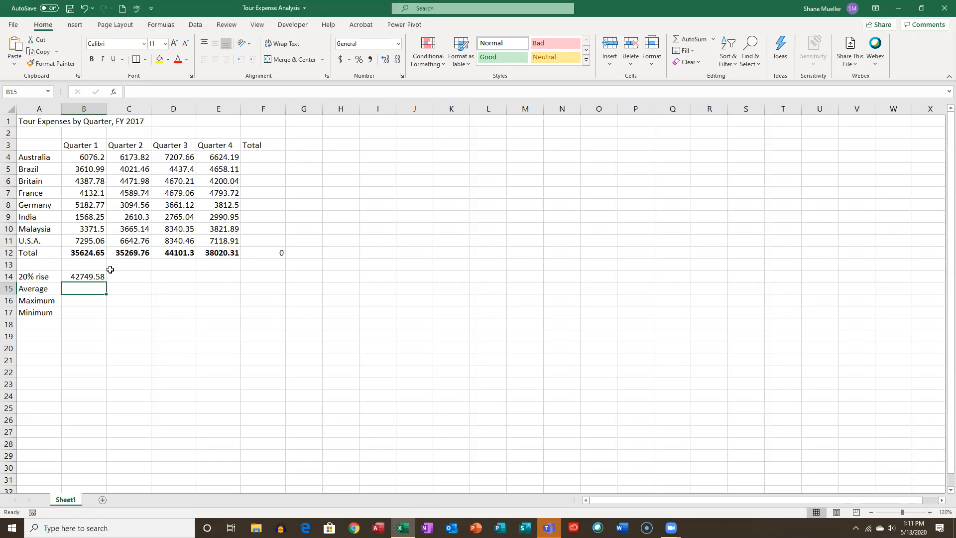
- Check the Quarter 2 total in C12 and enter the formula =C12*1.2 in C14 for its 20% rise
left_click(146, 252)
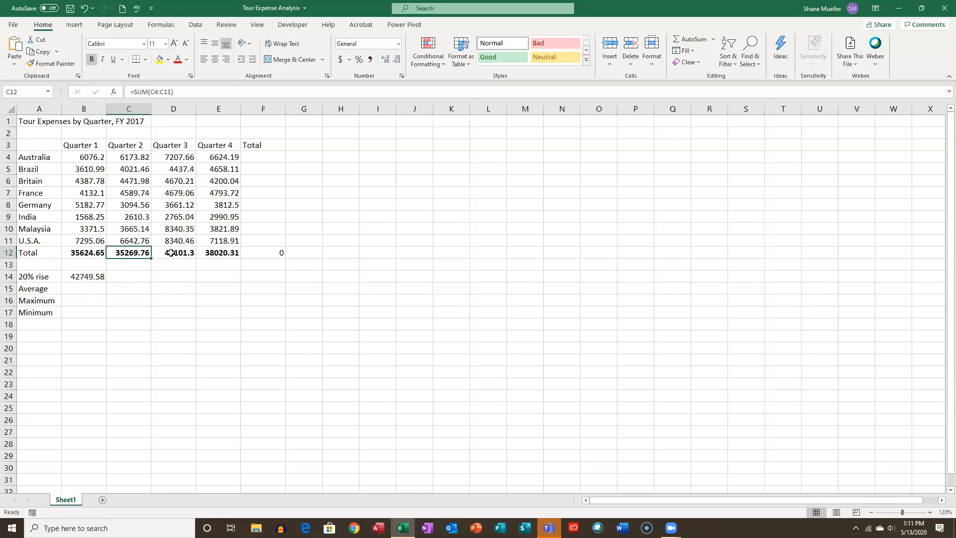
left_click(127, 276)
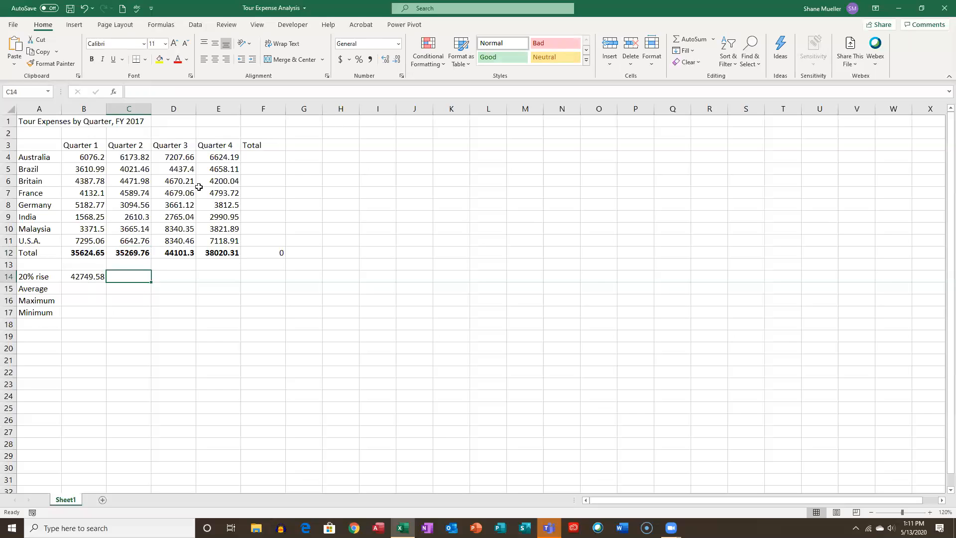
type("=")
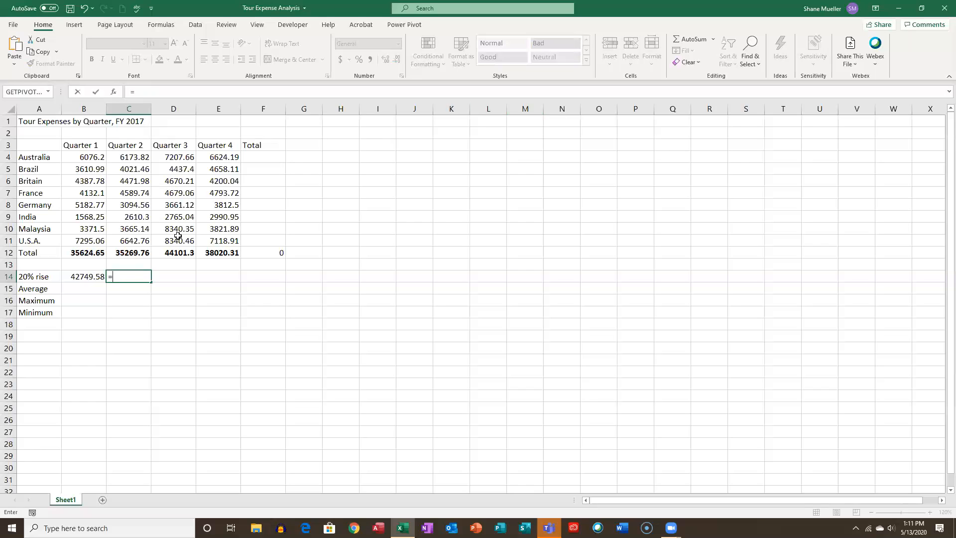
left_click(134, 253)
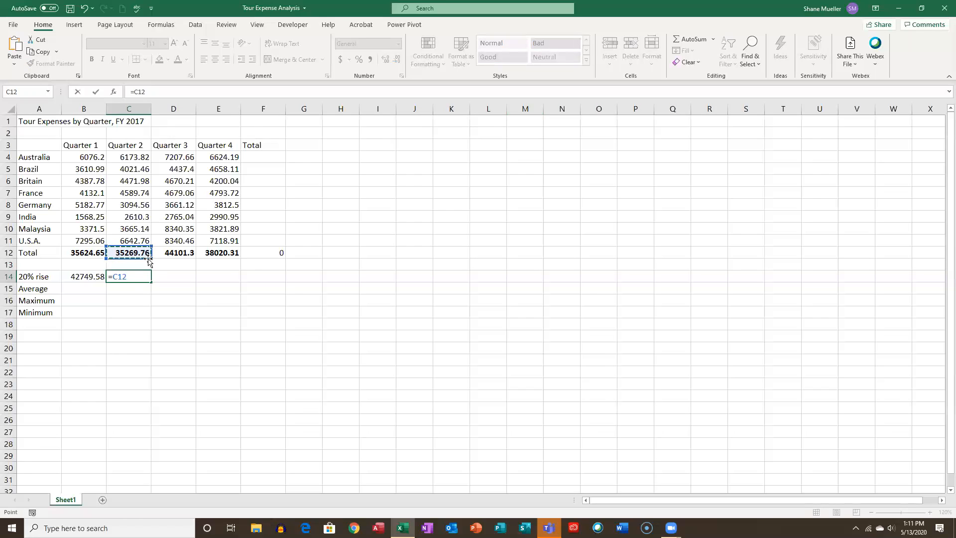
key("Return")
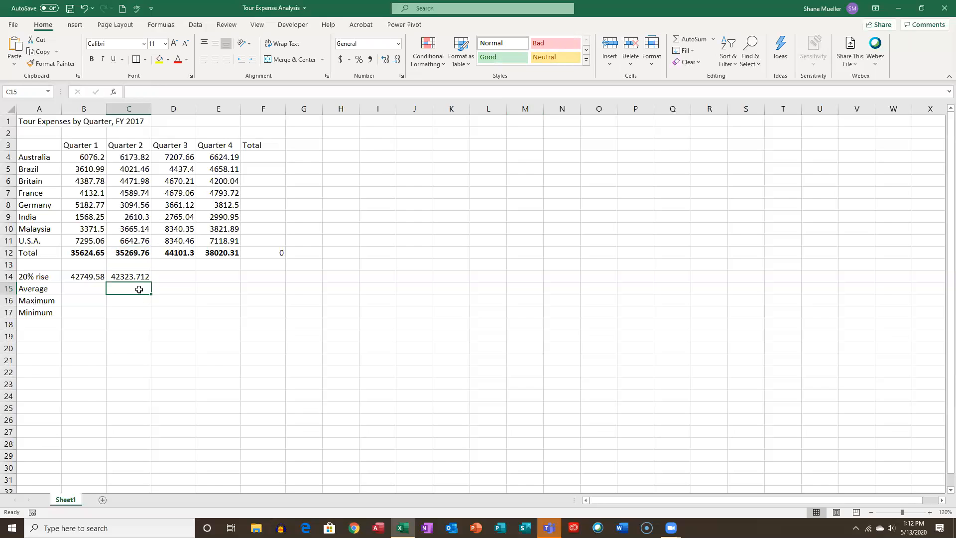
- Try the equivalent formula =C12*.2+C12 in C15 and clear that cell again
type("=")
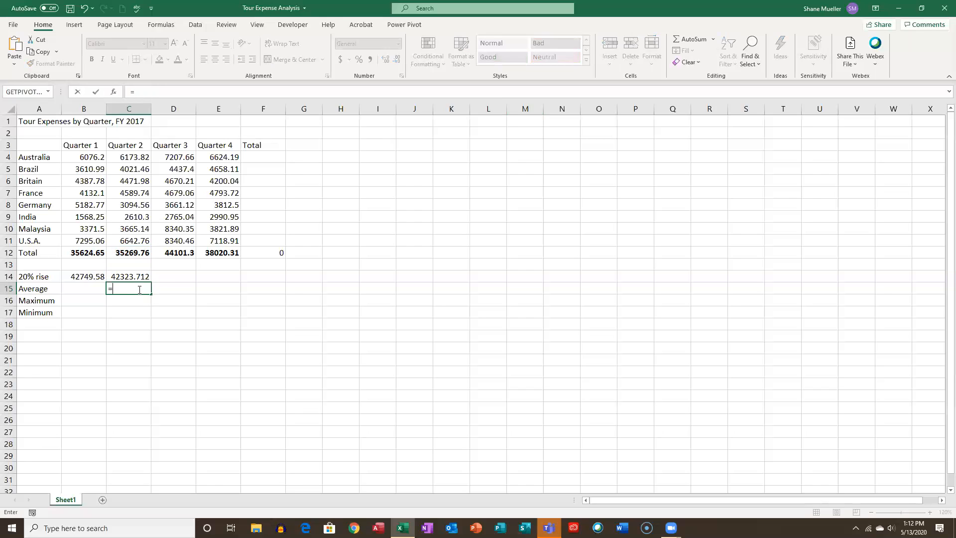
left_click(135, 253)
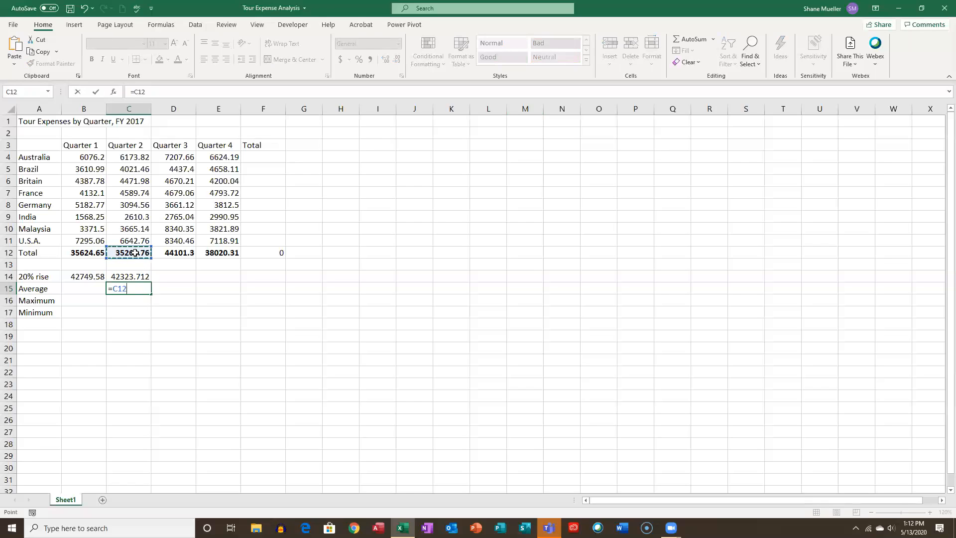
type("*")
left_click(136, 258)
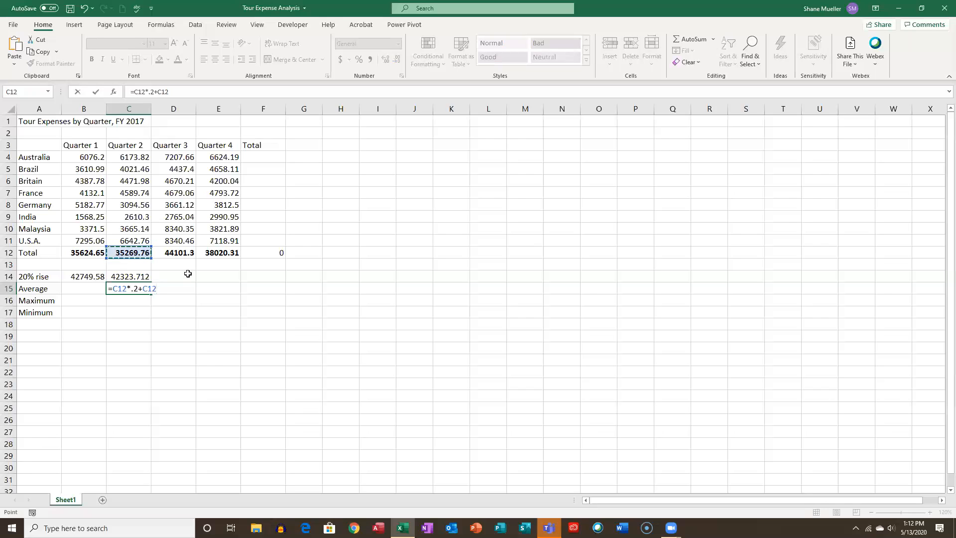
key("Return")
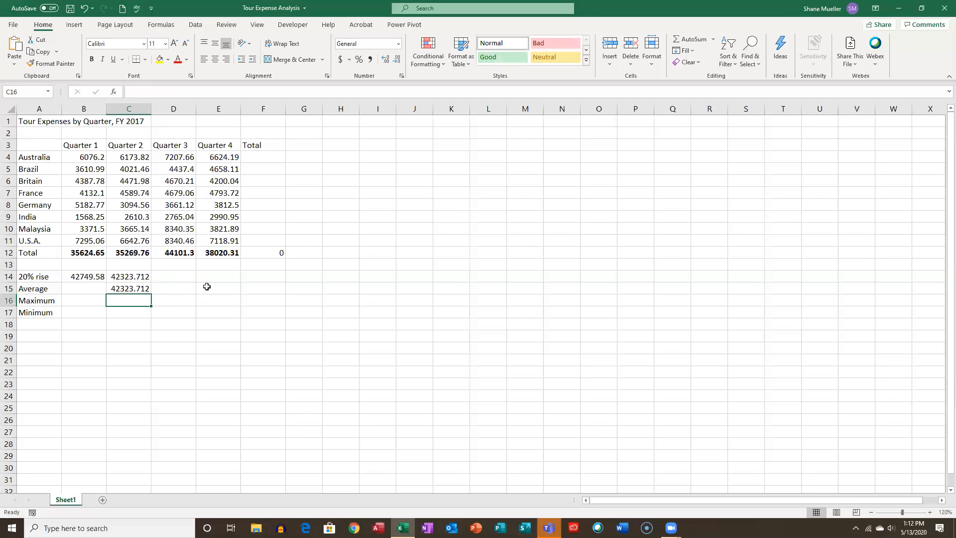
left_click(139, 289)
key("BackSpace")
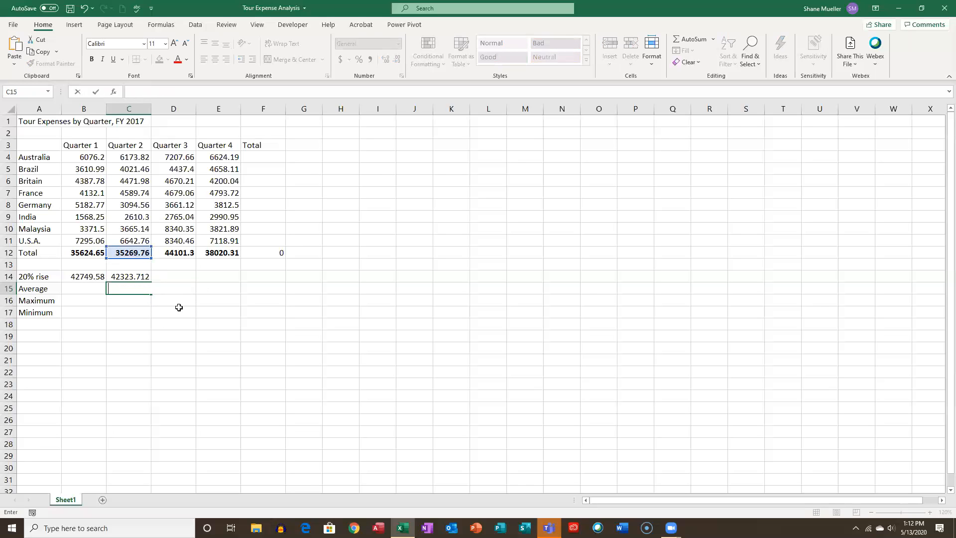
- Fill the Quarter 2 20% rise formula from C14 across through E14
left_click(141, 278)
left_click_drag(151, 282, 226, 281)
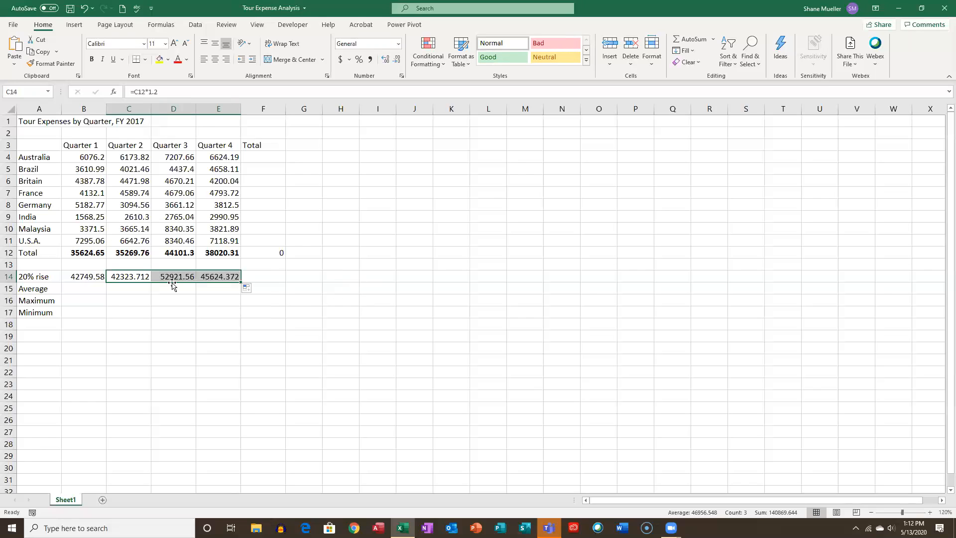
- Browse the function categories in Insert Function, view the arguments of GETPIVOTDATA and cancel without inserting it
left_click(114, 92)
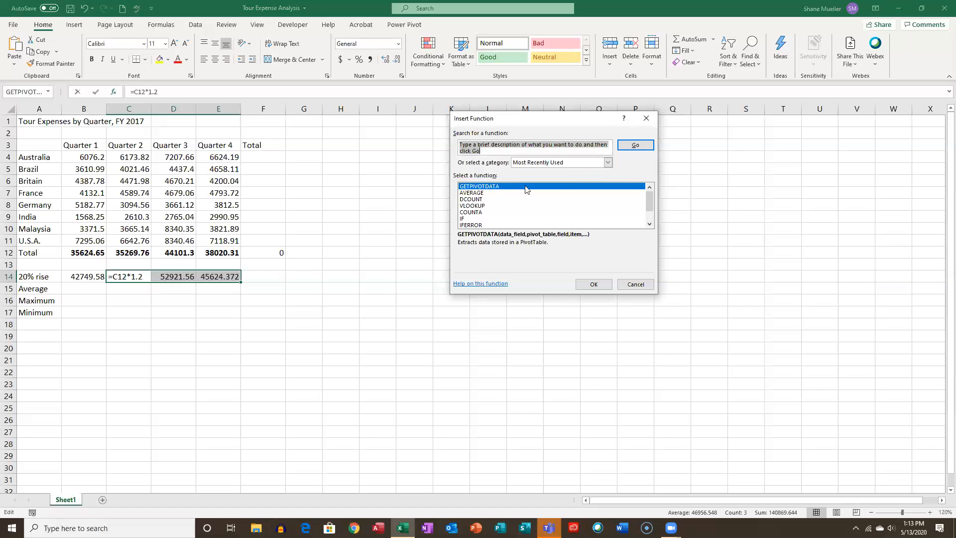
left_click(608, 162)
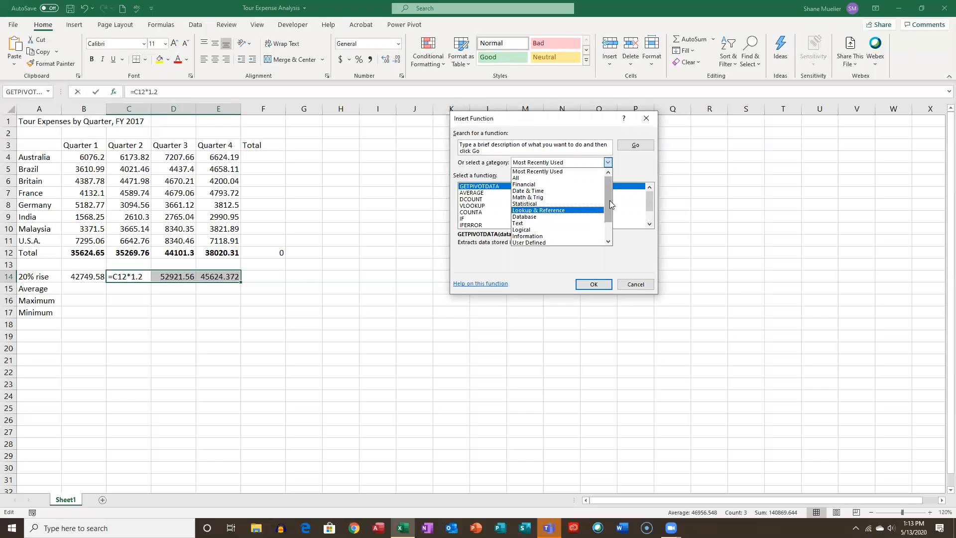
mouse_move(608, 193)
left_mouse_down()
mouse_move(611, 215)
mouse_move(609, 197)
left_mouse_up()
left_click(593, 284)
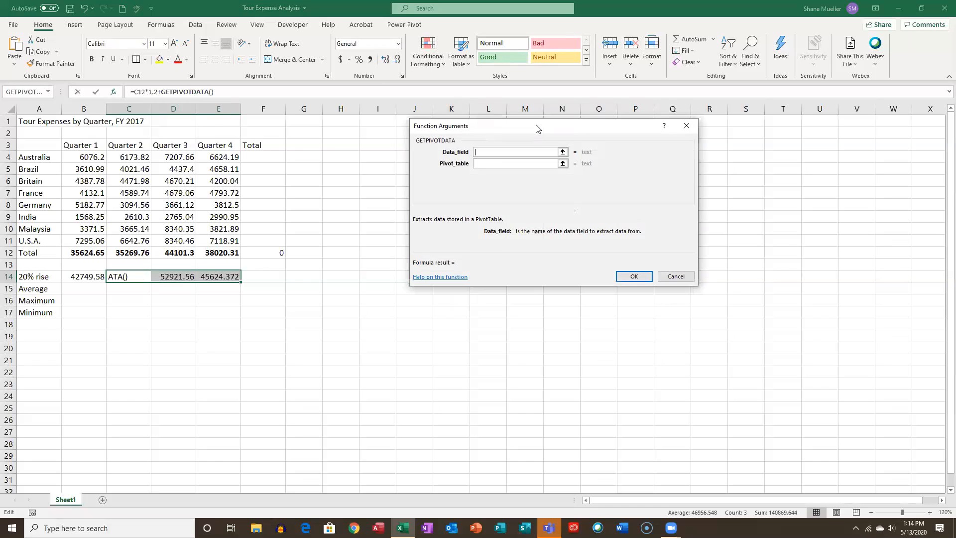
left_click(687, 127)
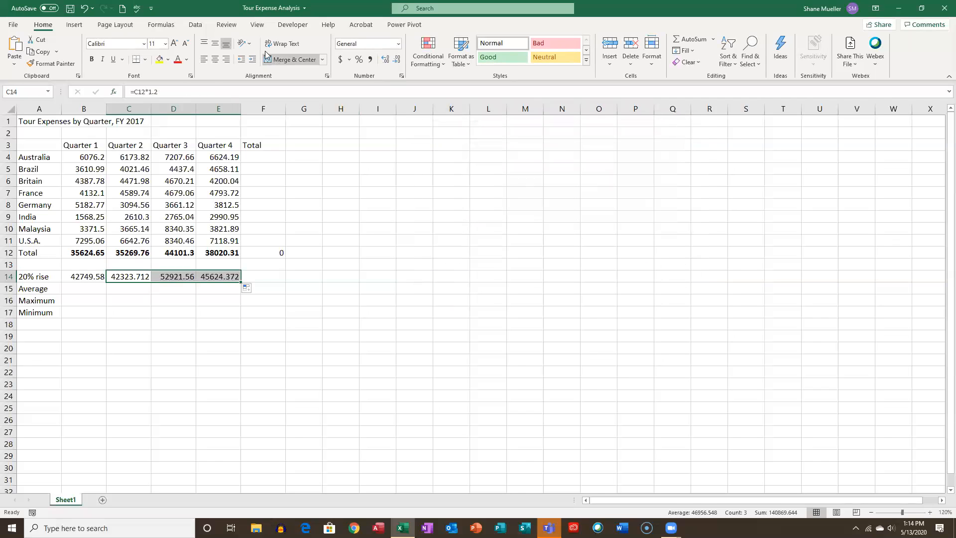
- Look through the Financial and Logical functions in the function library without inserting any
left_click(166, 29)
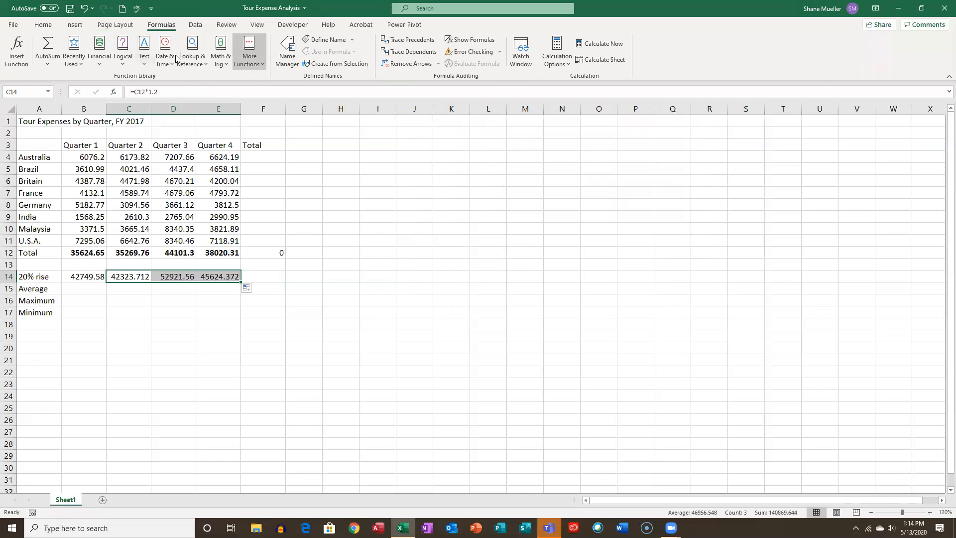
left_click(99, 59)
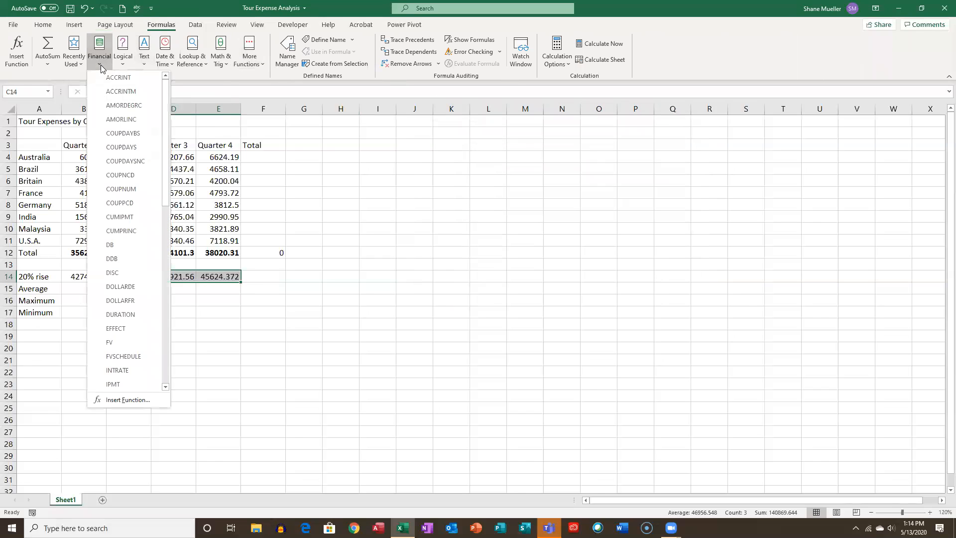
left_click_drag(162, 102, 119, 85)
left_click(123, 58)
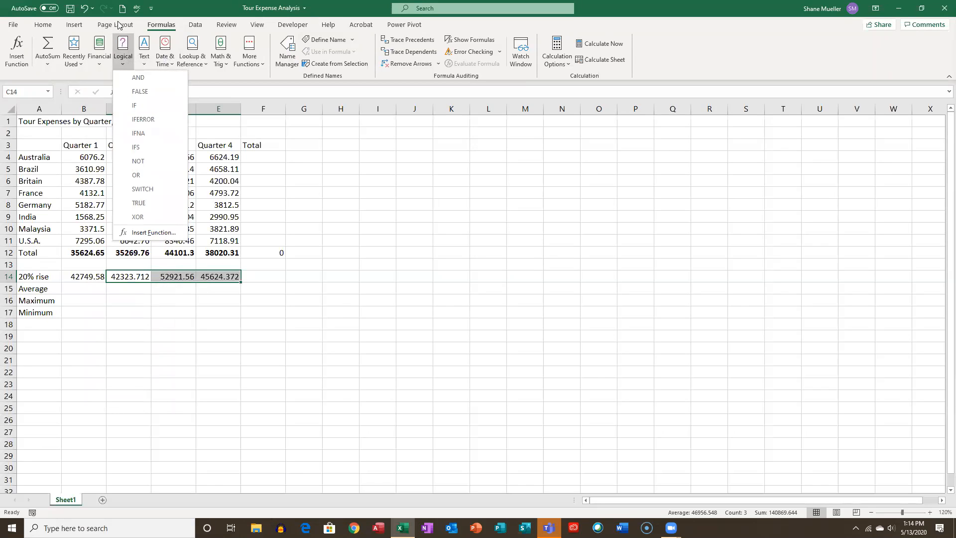
key("Escape")
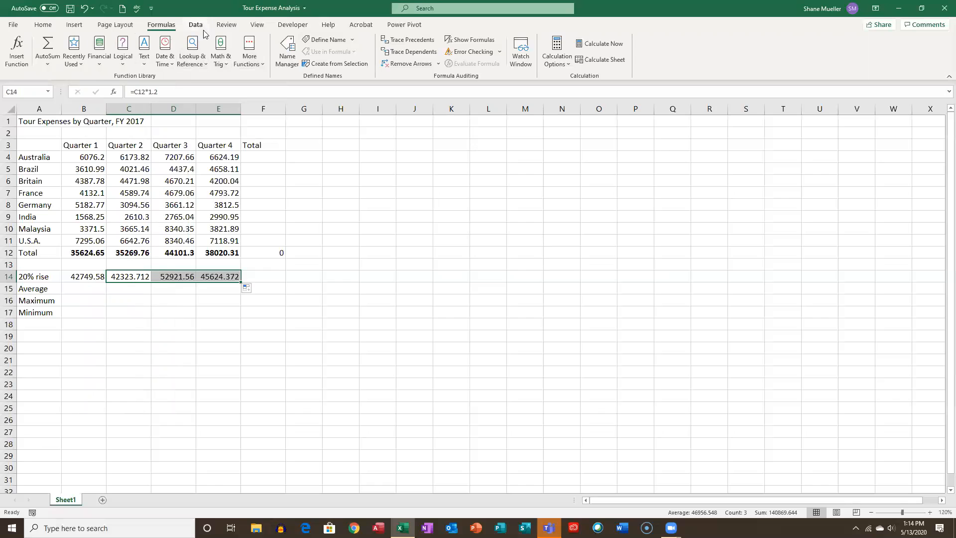
left_click(42, 26)
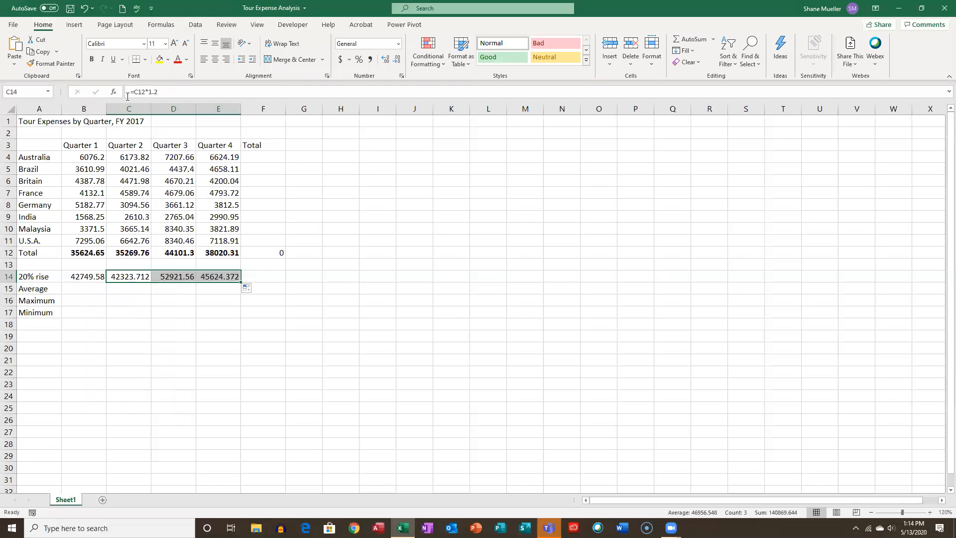
- Enter =AVERAGE(B4:B11) in B15 to average the Quarter 1 expenses
left_click(92, 288)
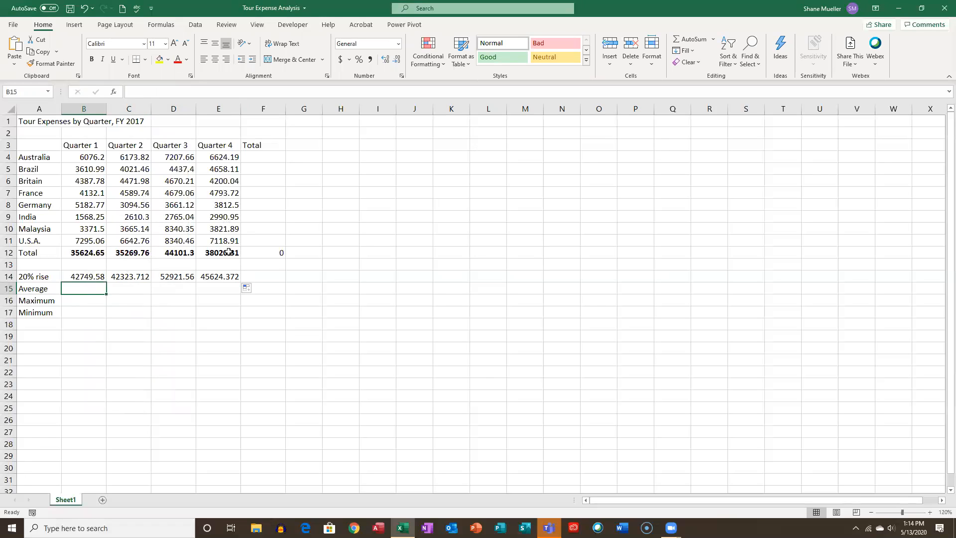
type("=")
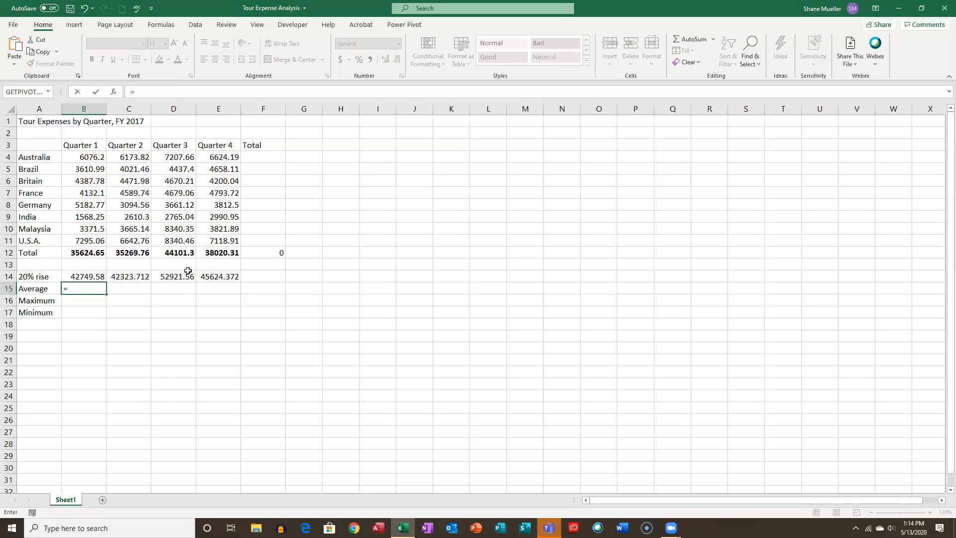
type("av")
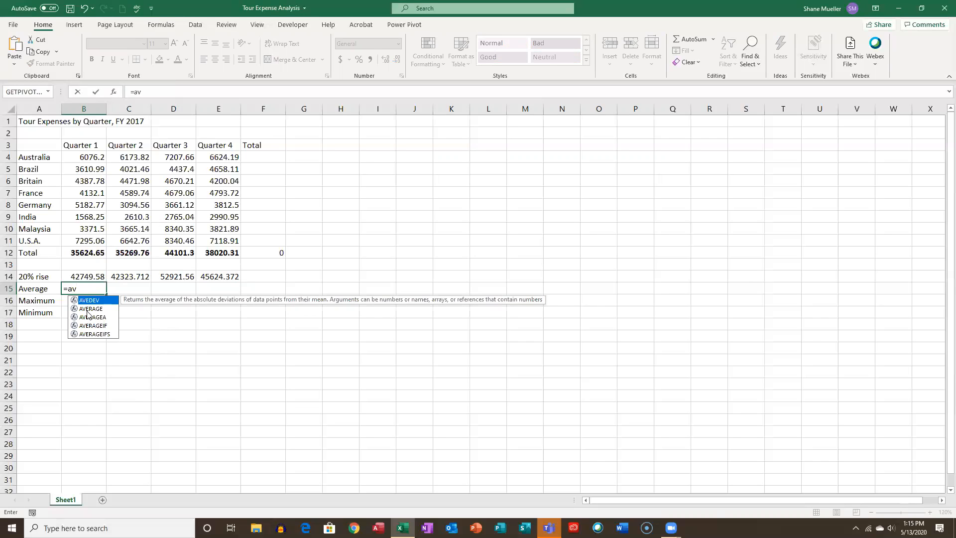
double_click(90, 310)
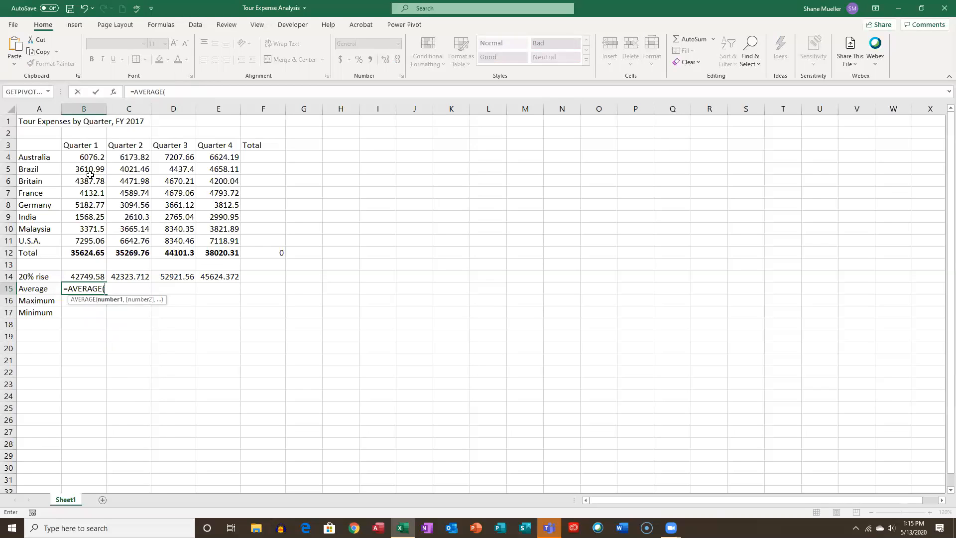
left_click_drag(93, 157, 86, 238)
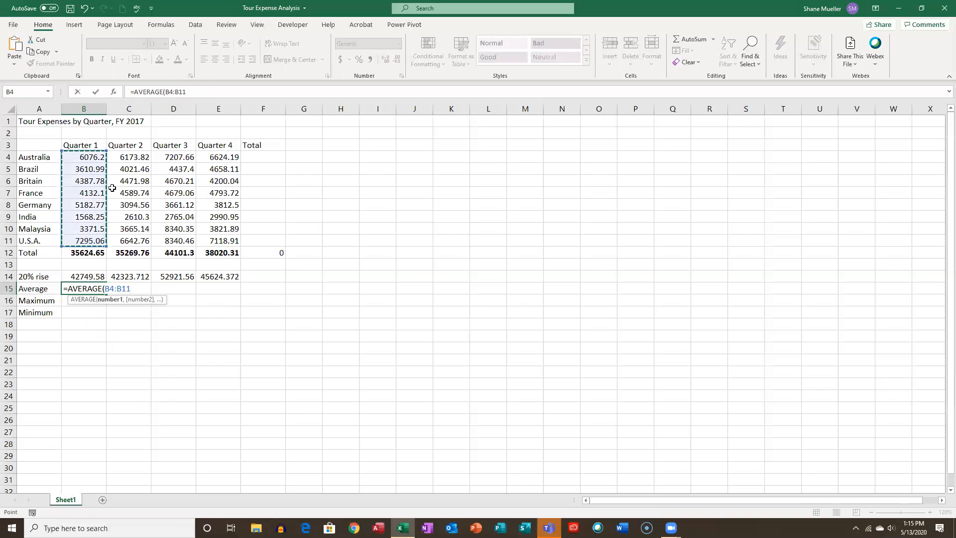
left_click(210, 91)
type(")")
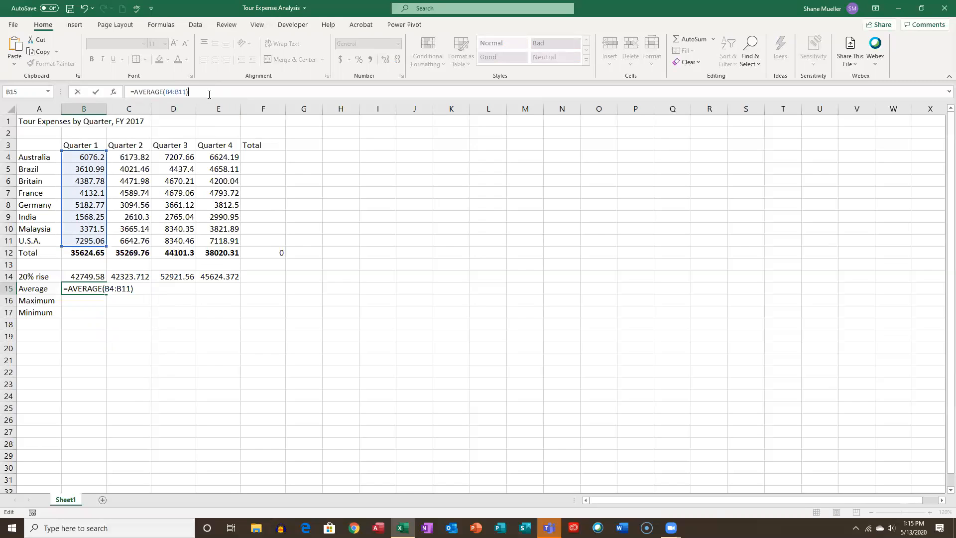
left_click(97, 94)
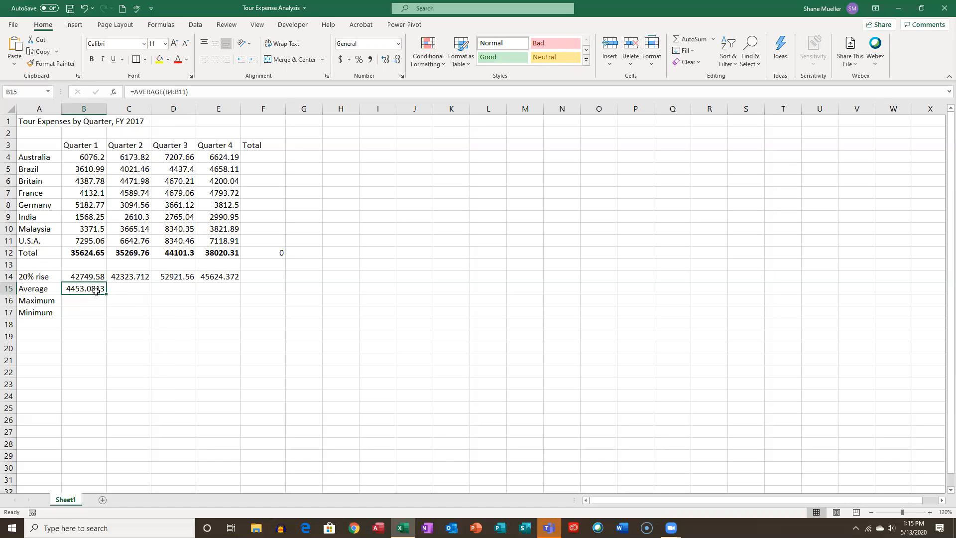
- Insert the AutoSum Average function in C15 with the range C4:C11, and fill the formula across through E15
left_click(133, 289)
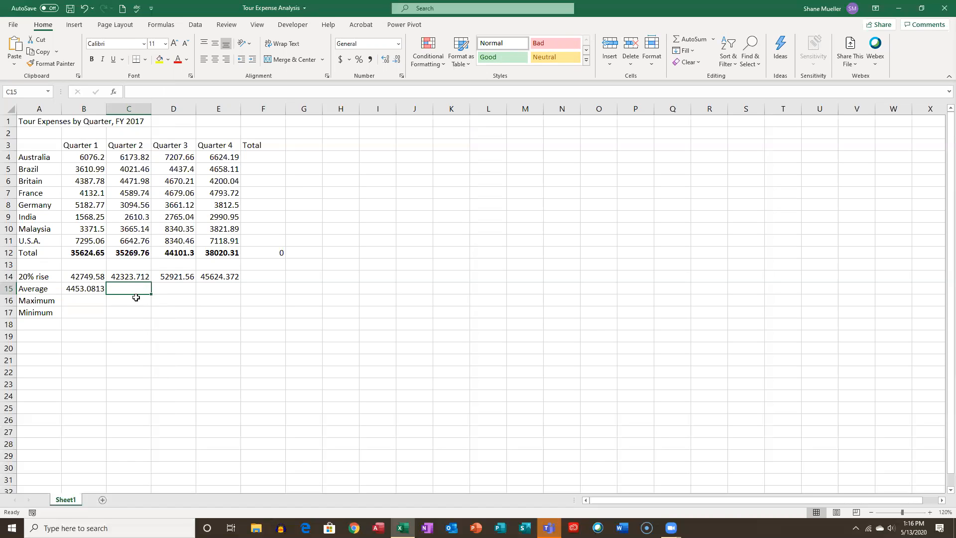
left_click(713, 39)
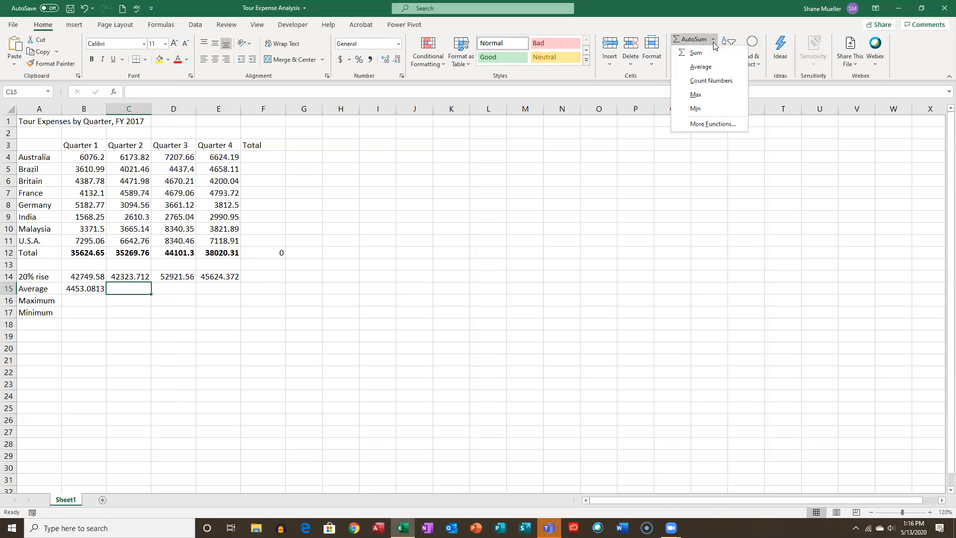
left_click(706, 70)
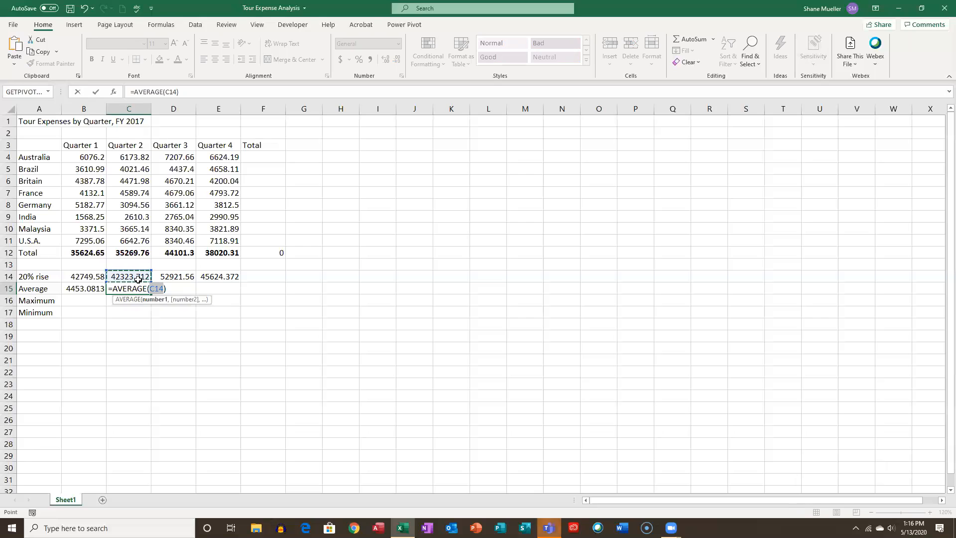
left_click(139, 158)
left_click_drag(132, 168, 130, 236)
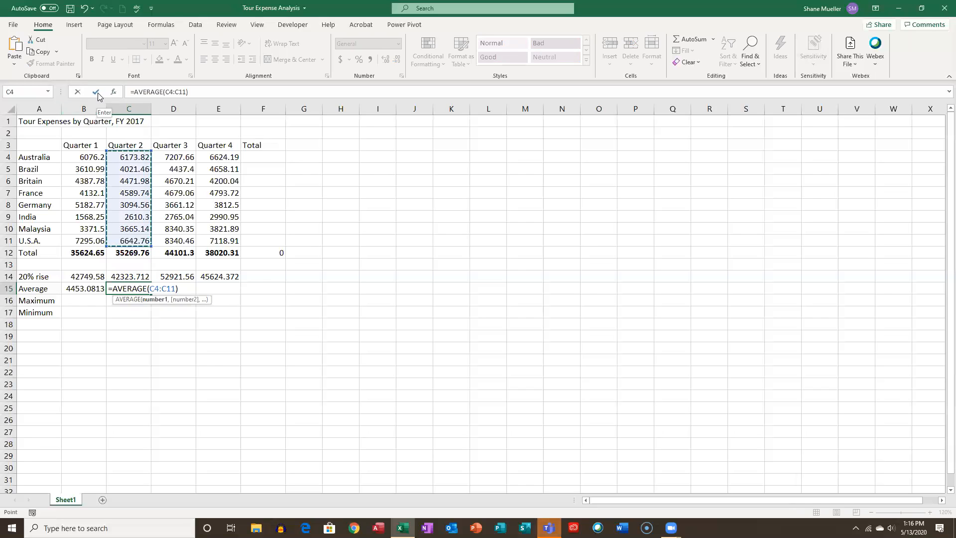
key("Return")
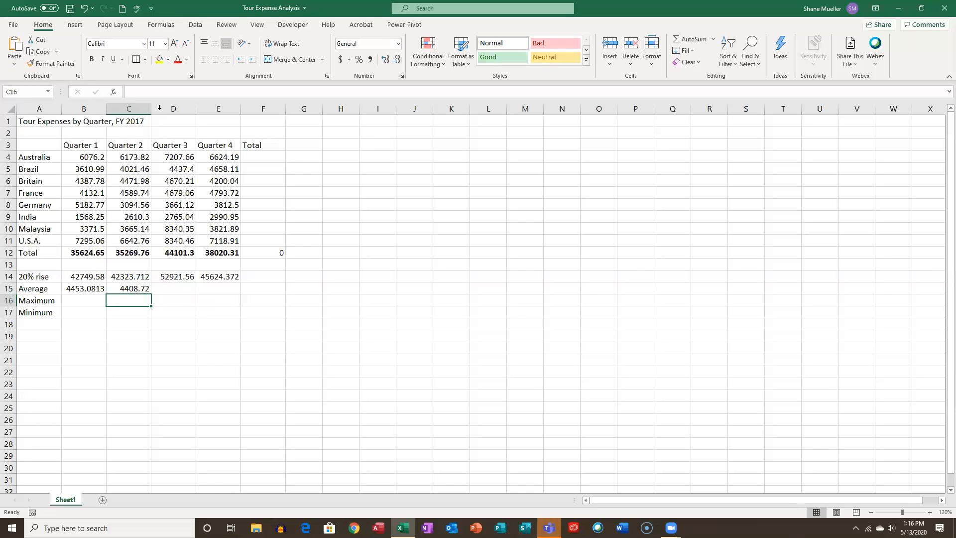
left_click(136, 290)
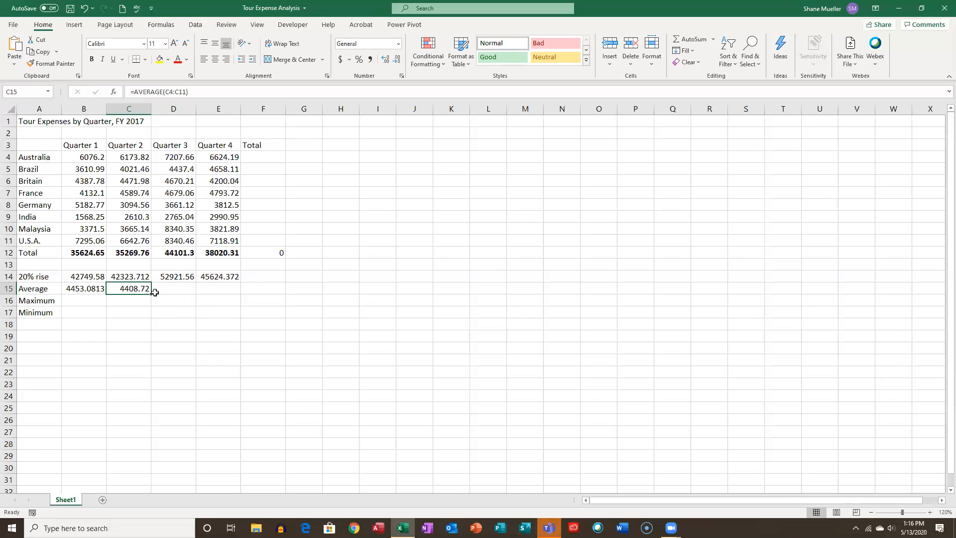
left_click_drag(152, 294, 234, 294)
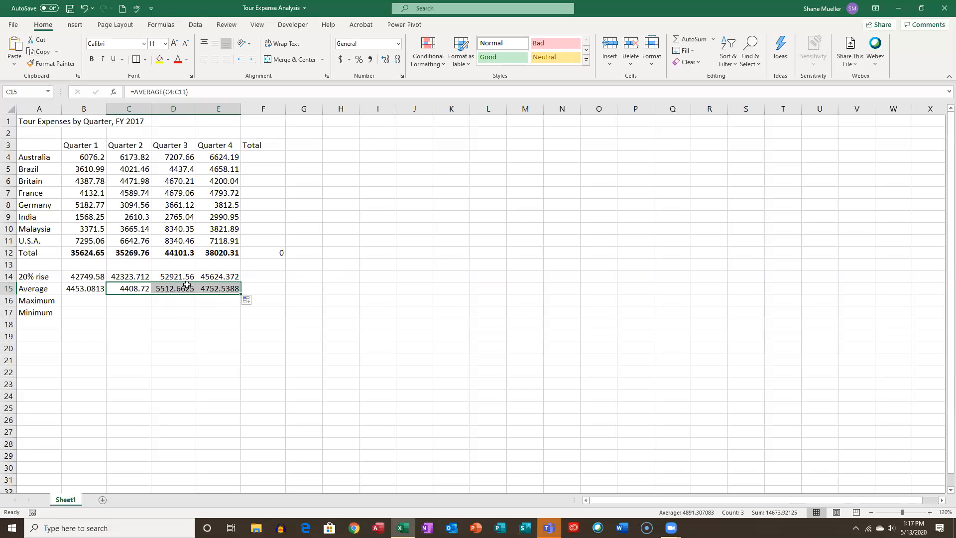
- Compare the cell ranges used by the average formulas in B15, C15 and D15
left_click(90, 291)
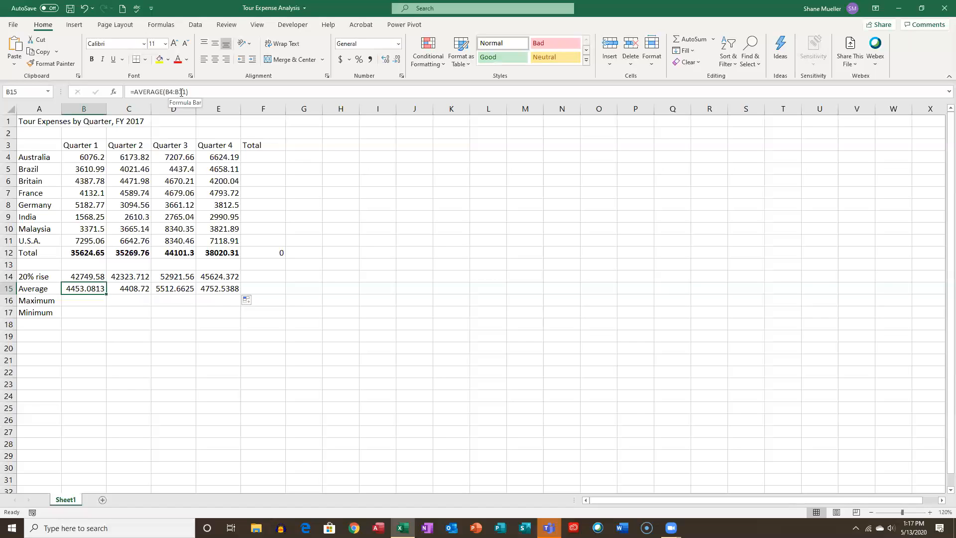
left_click(132, 290)
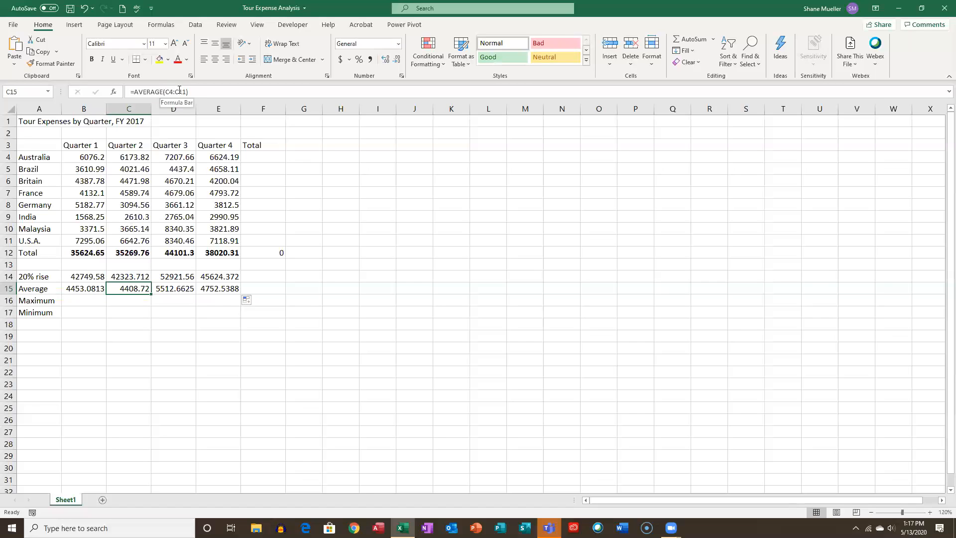
left_click(180, 289)
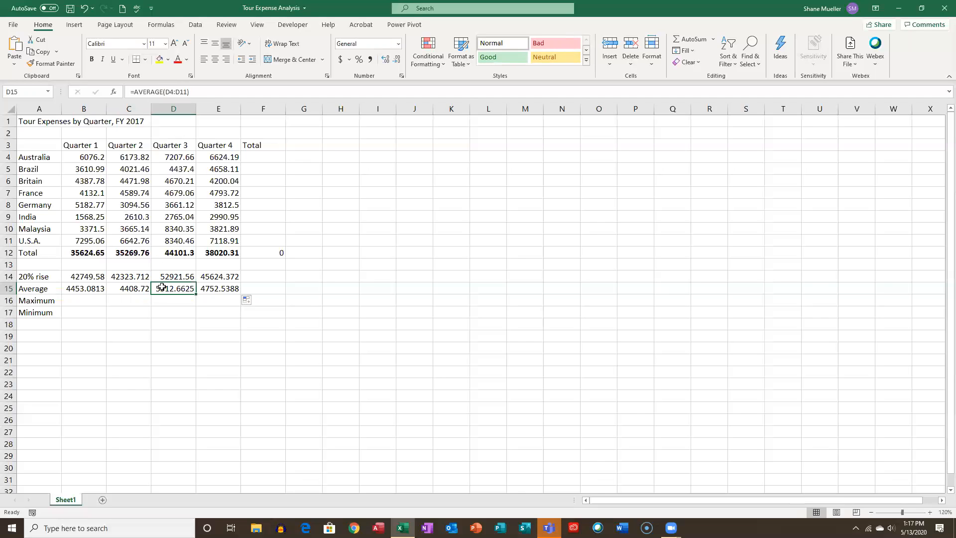
left_click(91, 289)
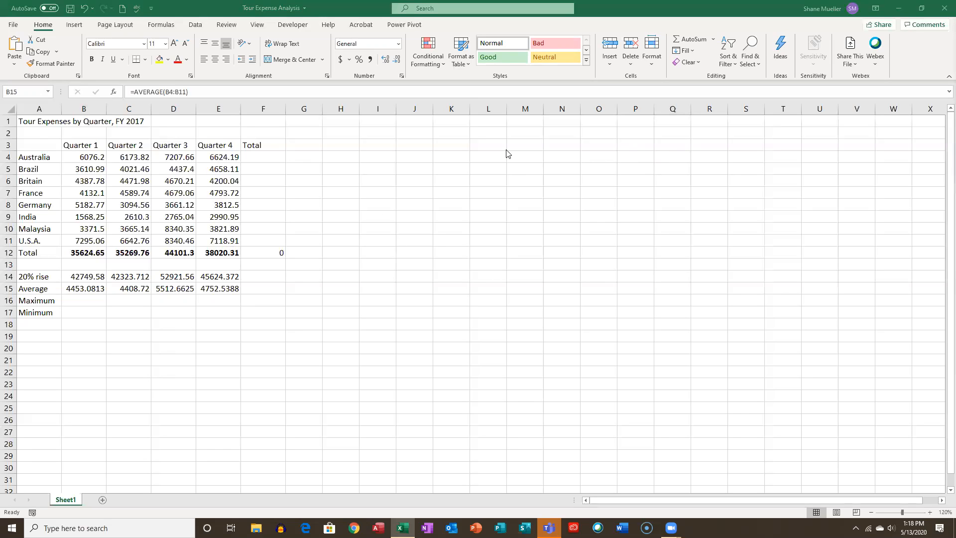
- Enter the MAX function in B16 using the Function Arguments dialog, with B4:B11 as Number1
left_click(92, 300)
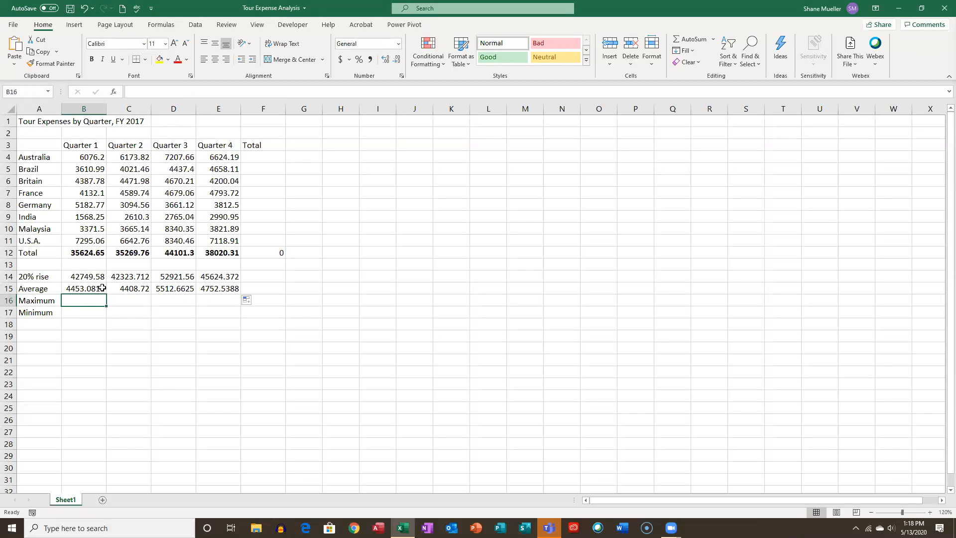
type("=")
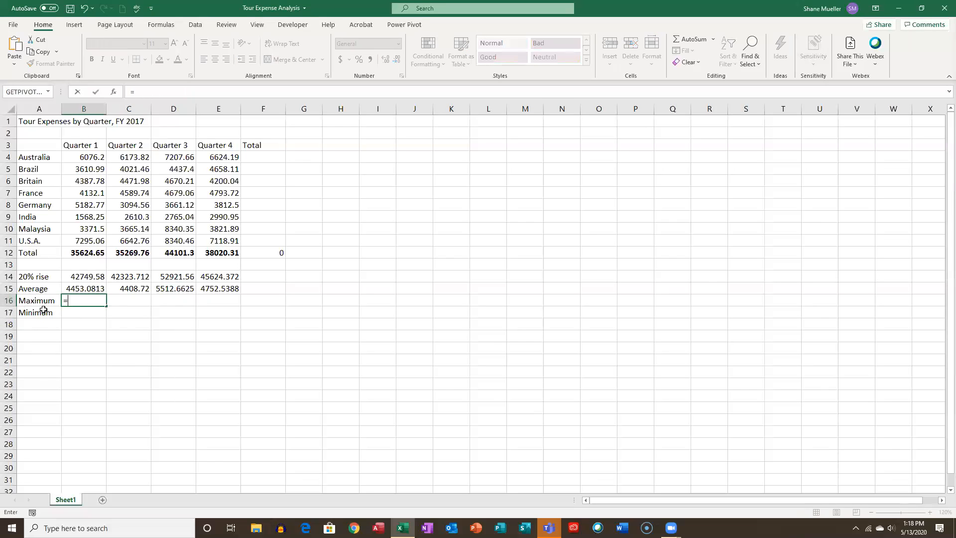
type("m")
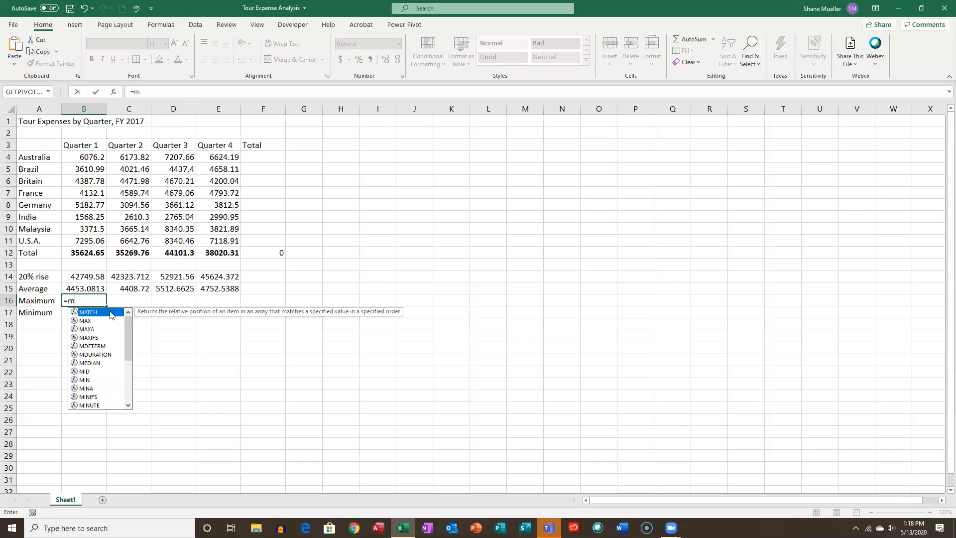
double_click(86, 321)
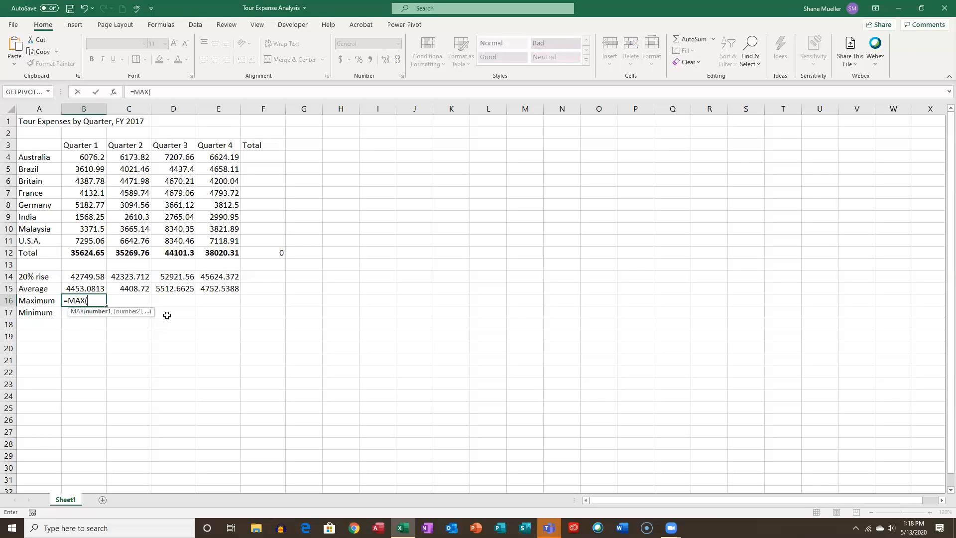
left_click(115, 93)
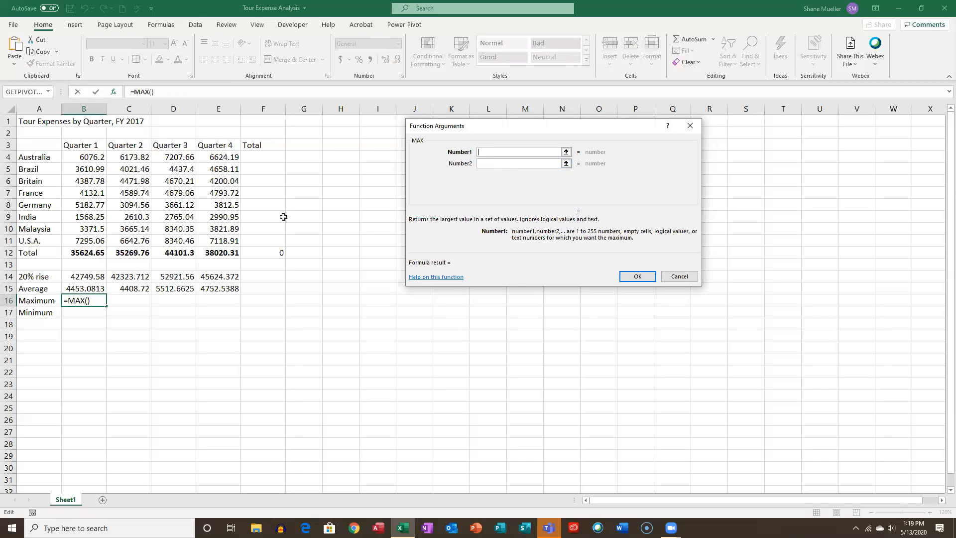
left_click_drag(91, 158, 91, 239)
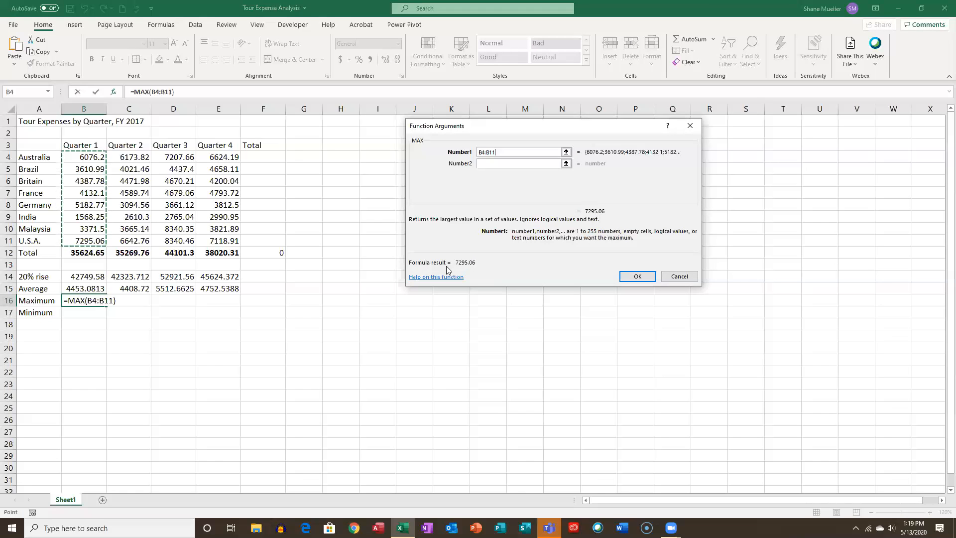
left_click(646, 280)
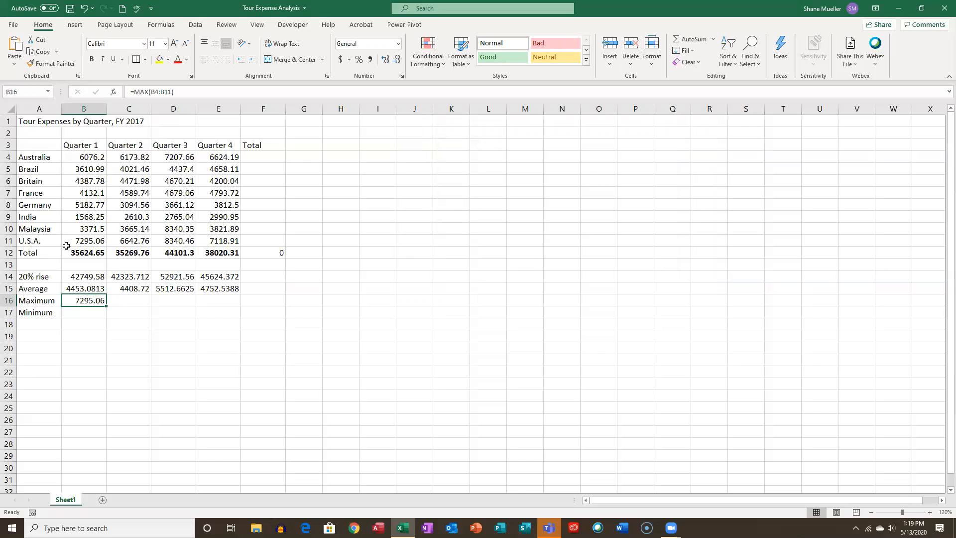
- Try 8000 as Australia's Quarter 1 expense in B4 to test the maximum formula, and undo the change
left_click(93, 240)
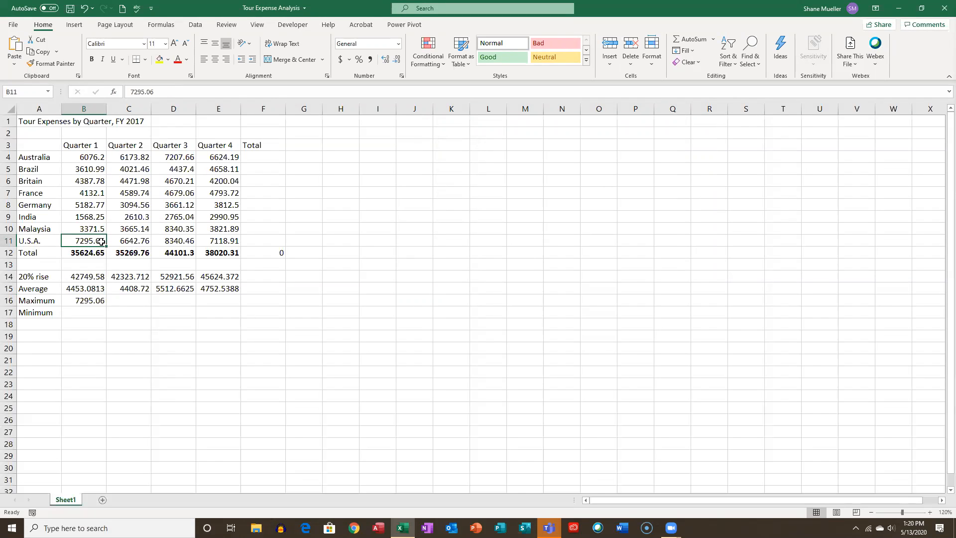
left_click(90, 158)
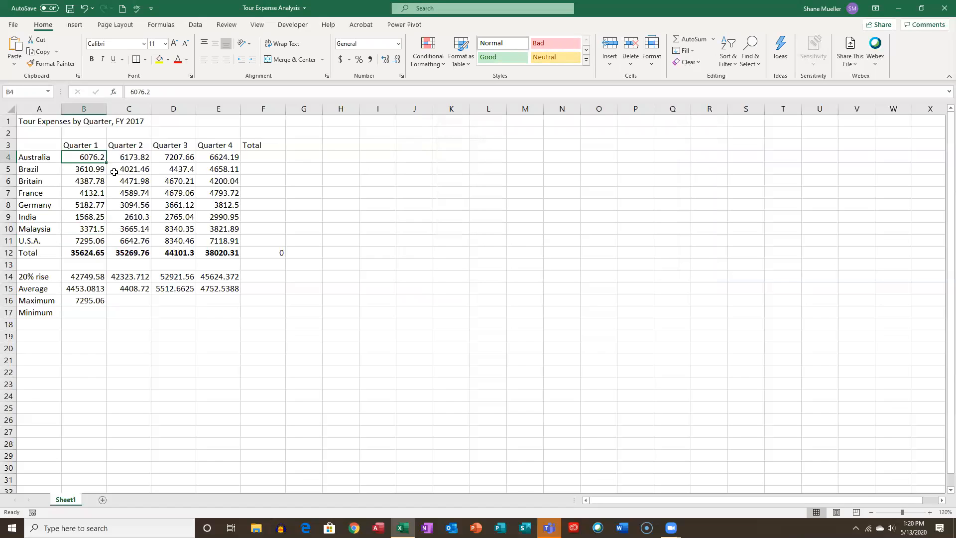
type("8000")
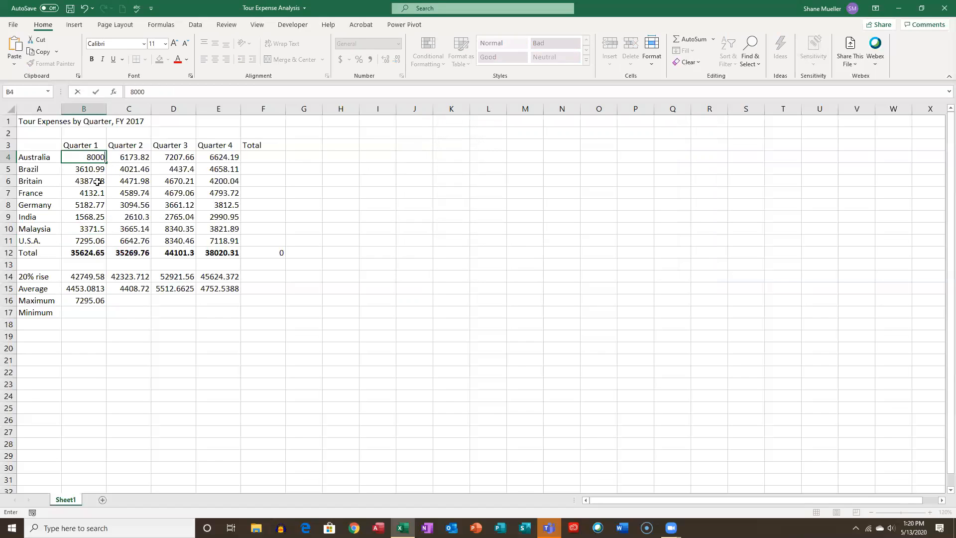
left_click(100, 181)
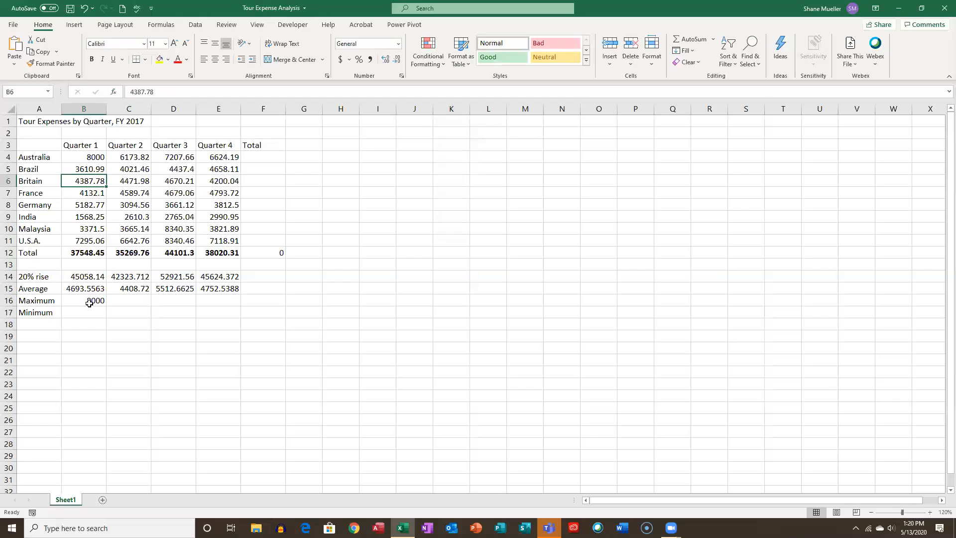
left_click(84, 8)
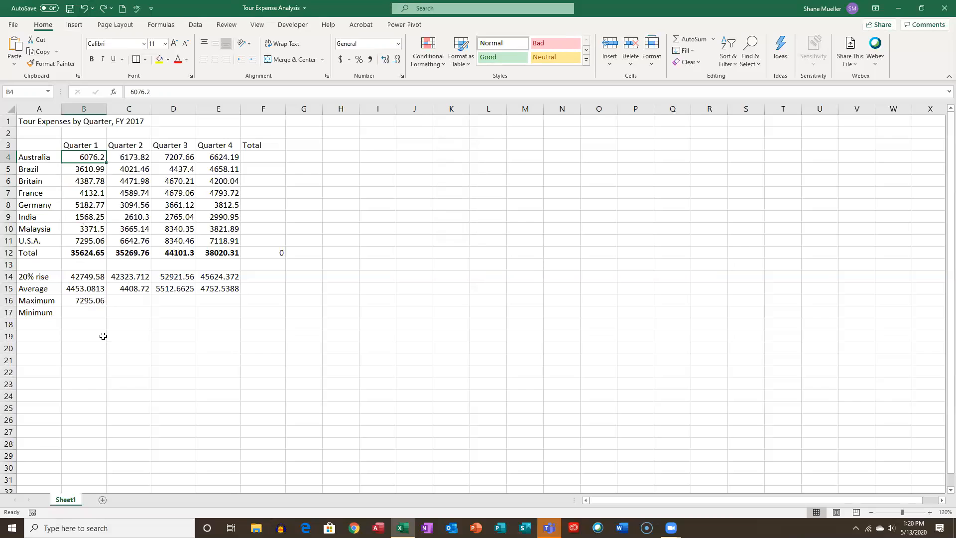
- Enter a MIN formula in B17 for Quarter 1's minimum expense, using the range B4:B11
left_click(92, 314)
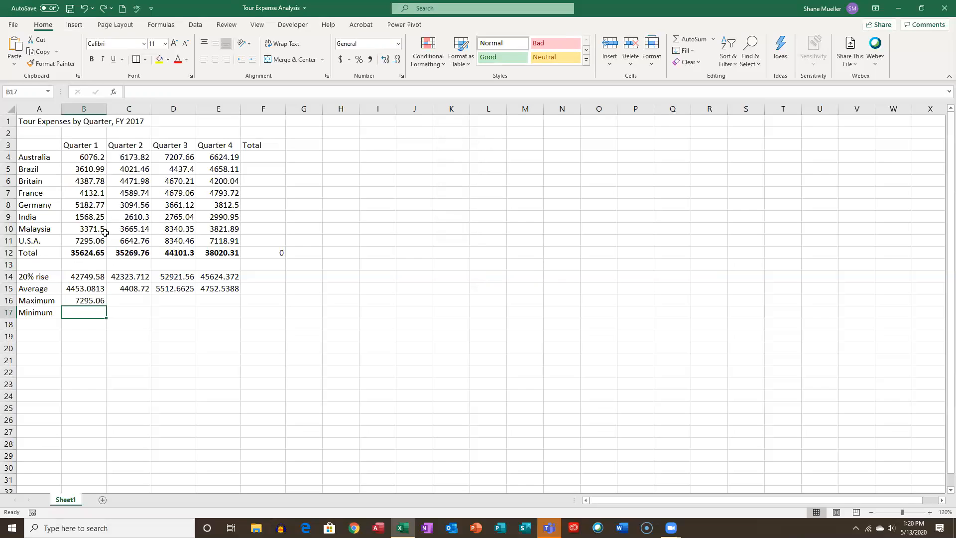
type("=")
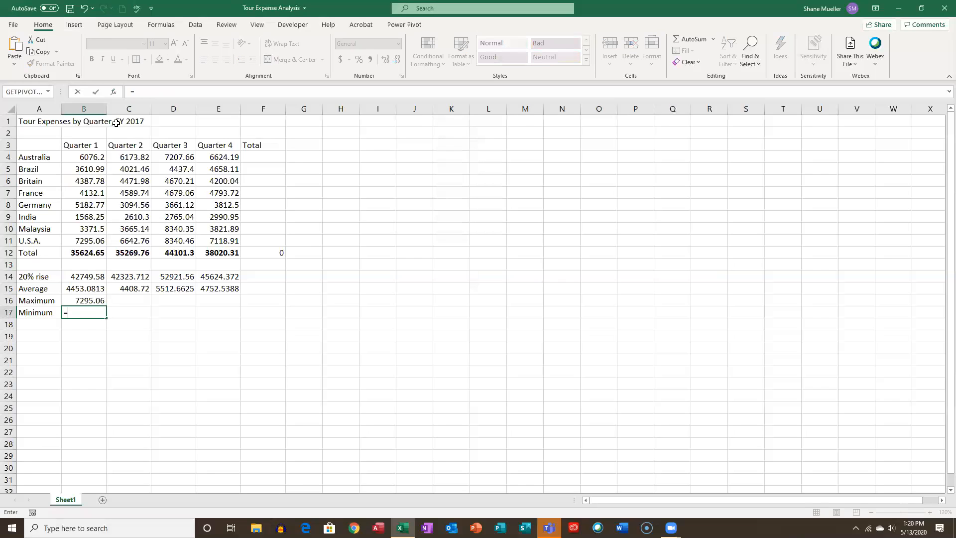
type("mi")
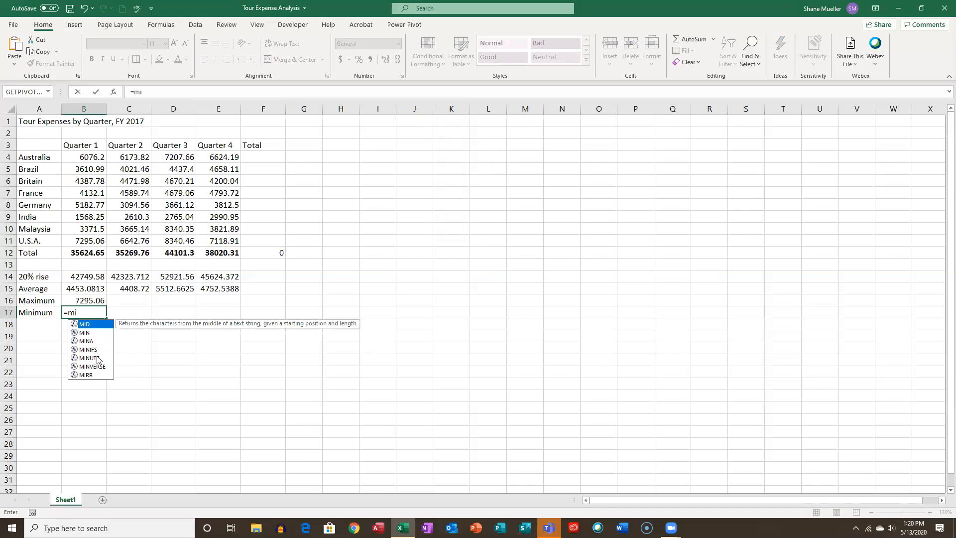
double_click(85, 333)
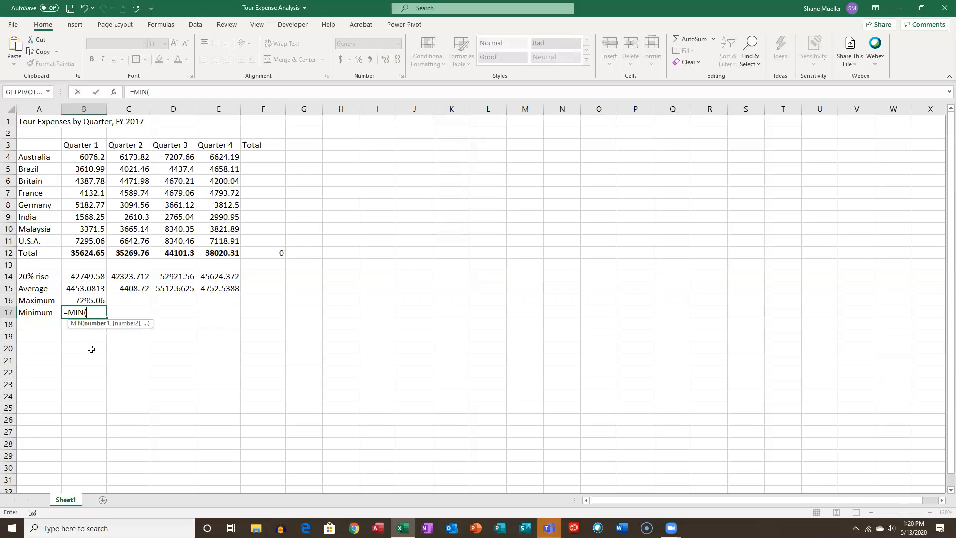
left_click_drag(94, 157, 91, 239)
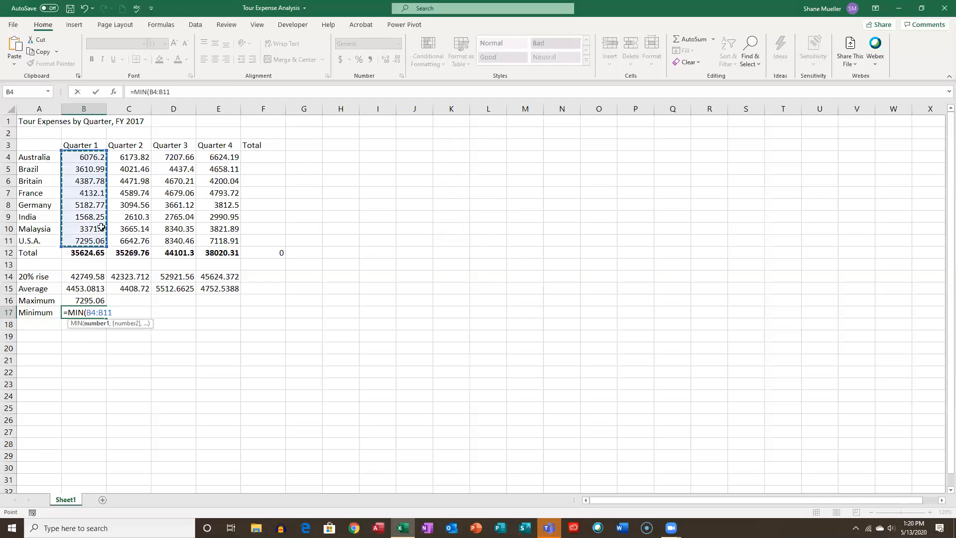
key("Return")
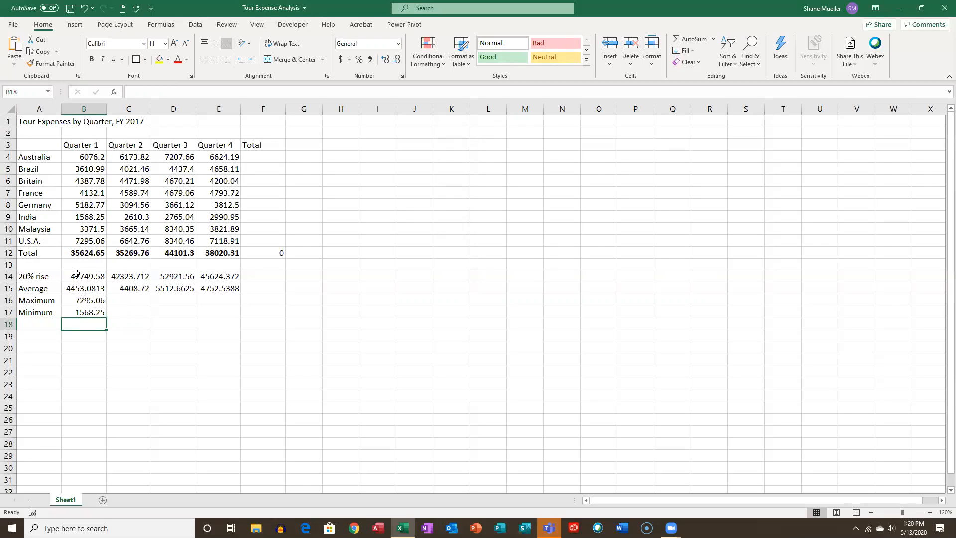
- Insert the AutoSum Max function in C16 with the range C4:C11
left_click(135, 300)
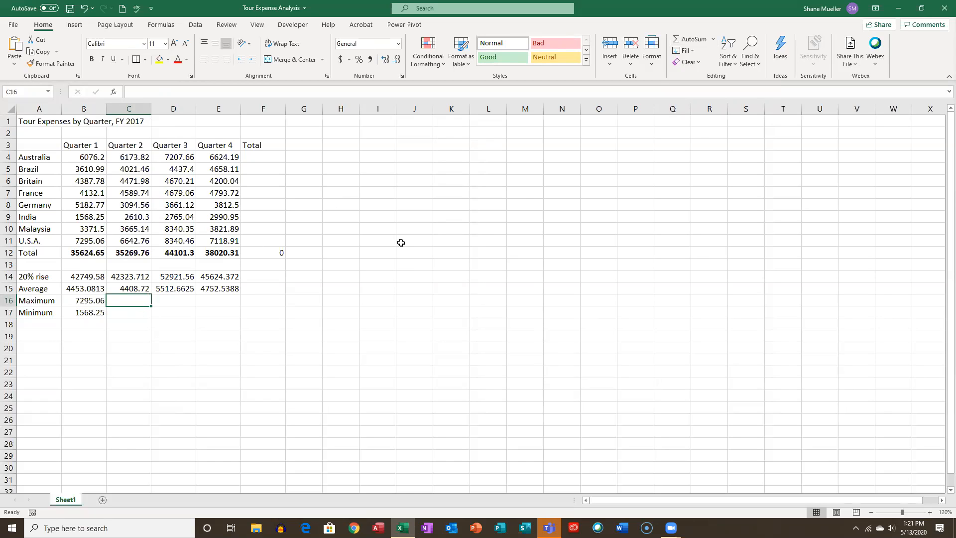
left_click(713, 38)
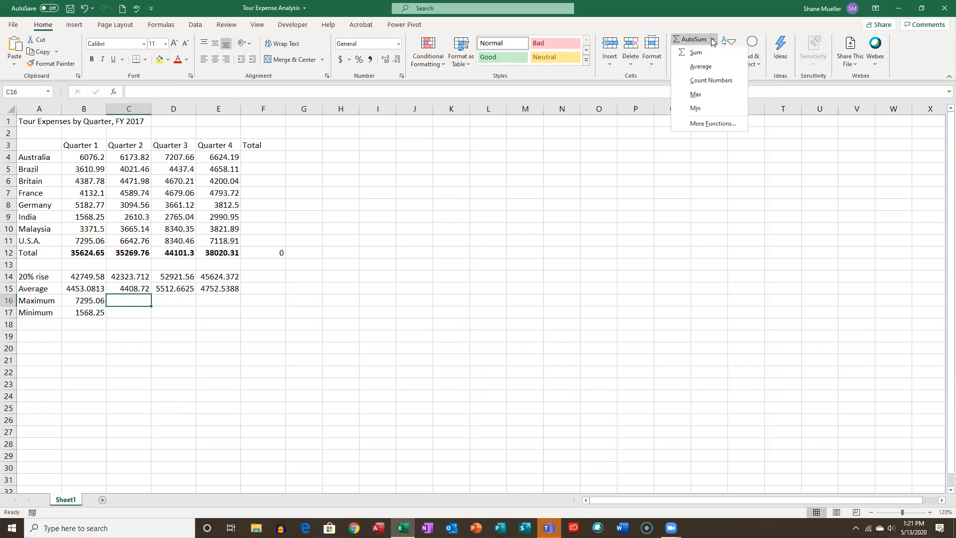
left_click(695, 94)
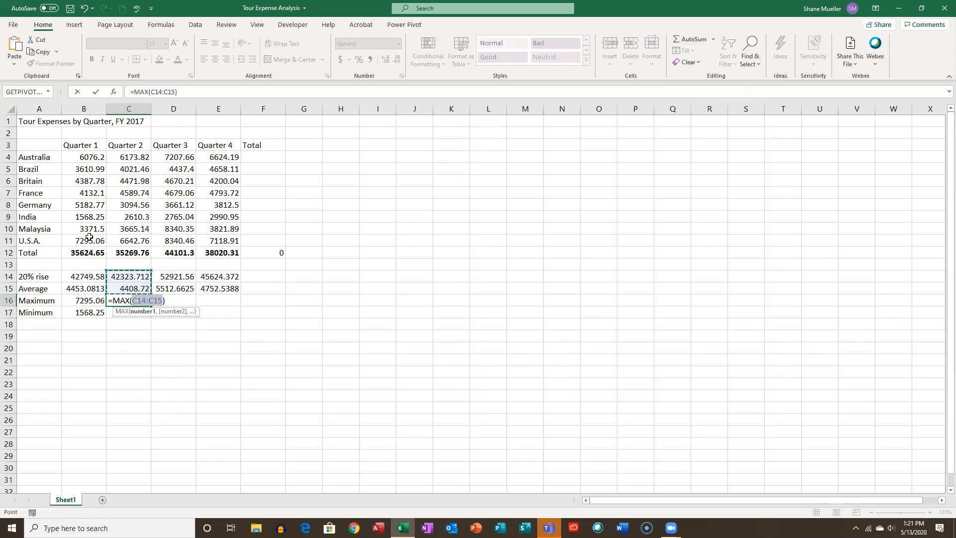
left_click(139, 157)
left_click_drag(136, 173, 129, 239)
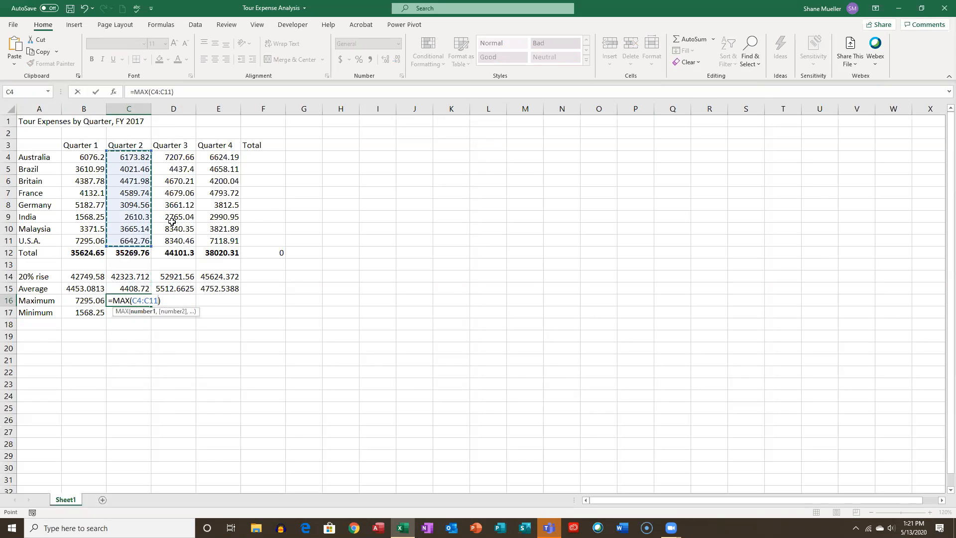
key("Return")
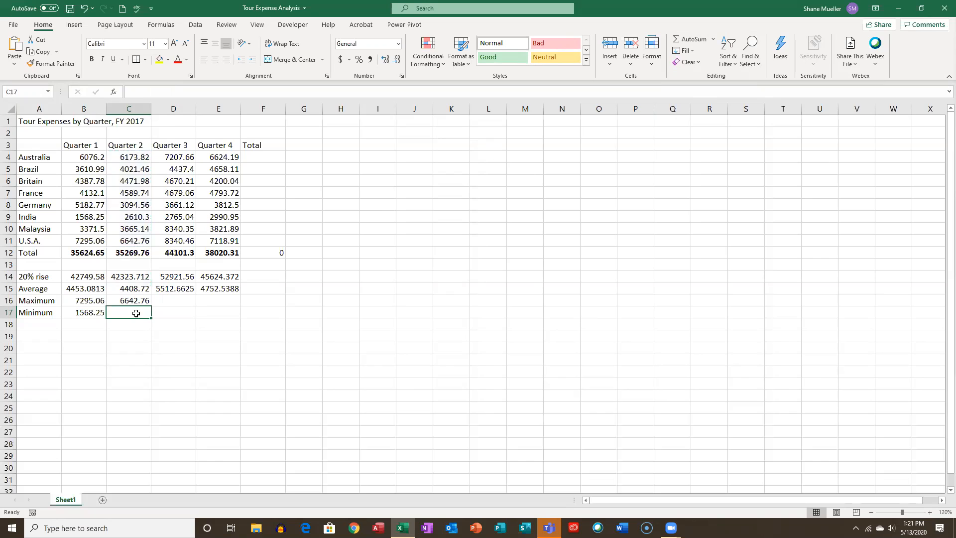
left_click(698, 40)
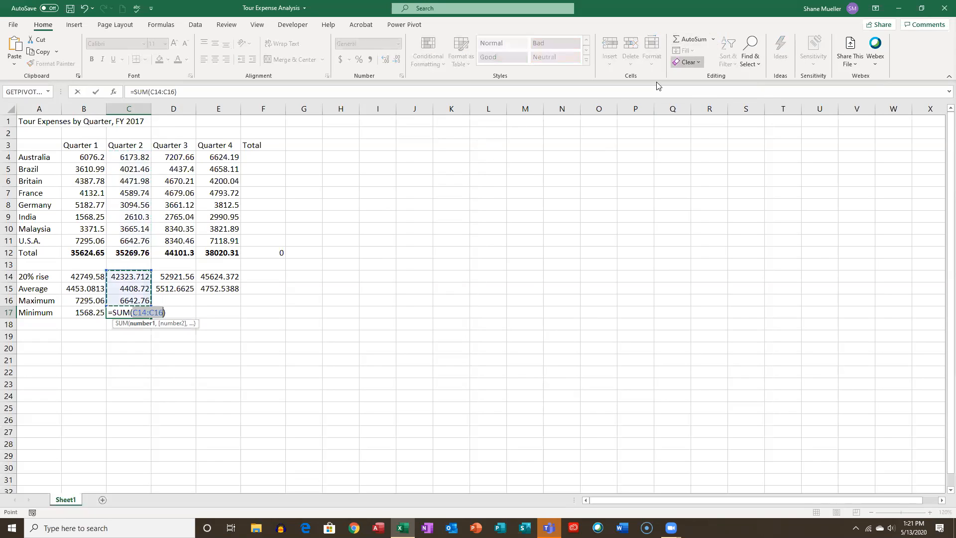
left_click(712, 40)
left_click(703, 109)
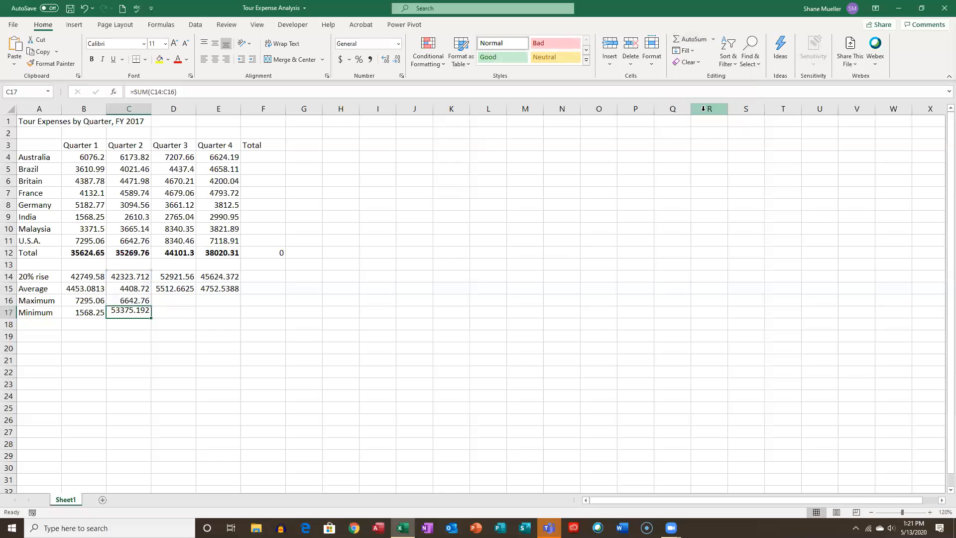
left_click(85, 8)
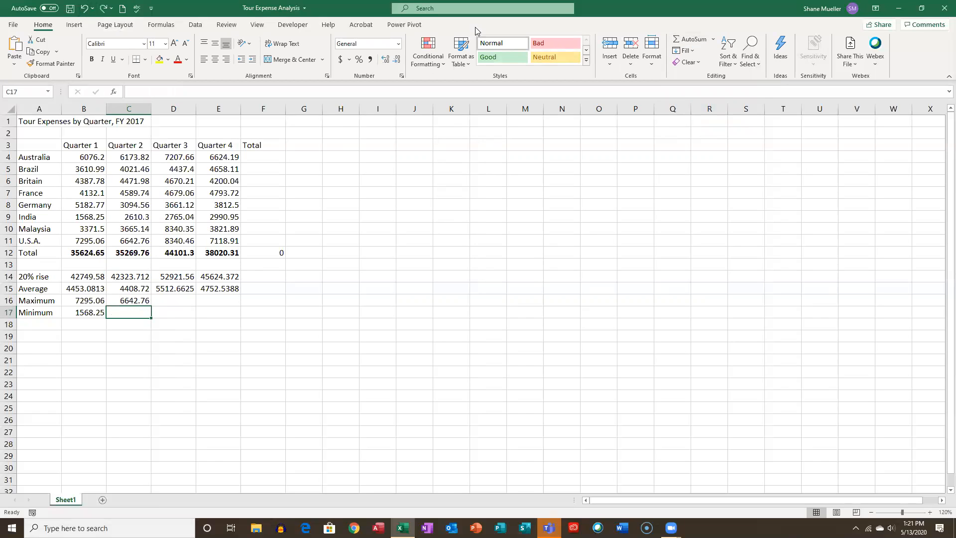
- Insert the AutoSum Min function in C17 with the range C4:C11
left_click(713, 39)
left_click(702, 111)
left_click_drag(132, 158, 133, 242)
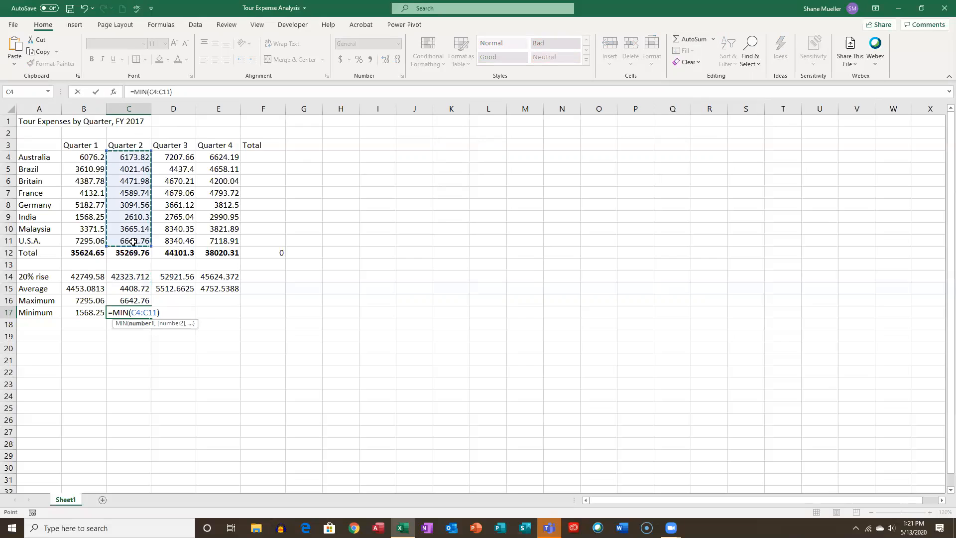
key("Return")
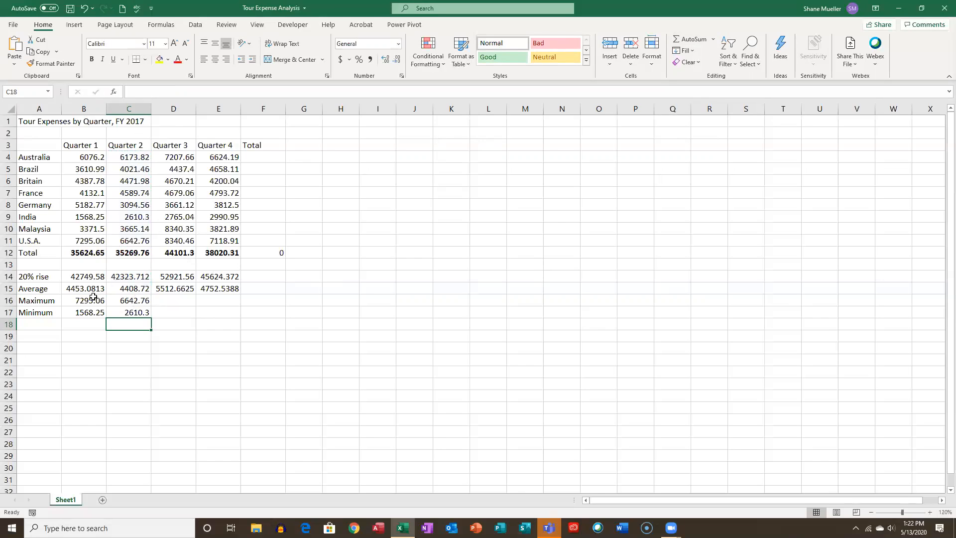
- Try filling the maximum and minimum formulas in C16:C17 across through column E, and undo the fill
left_click_drag(140, 300, 135, 311)
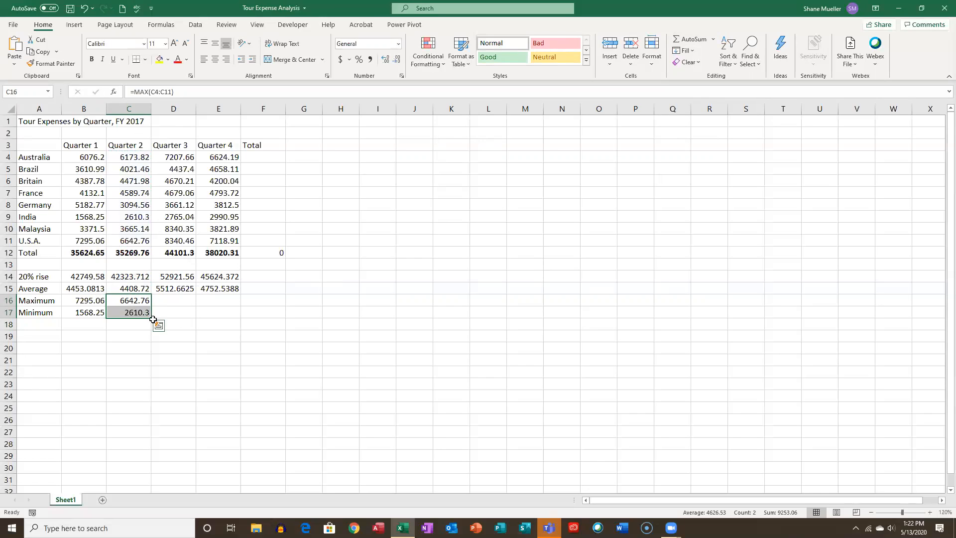
left_click_drag(151, 320, 227, 321)
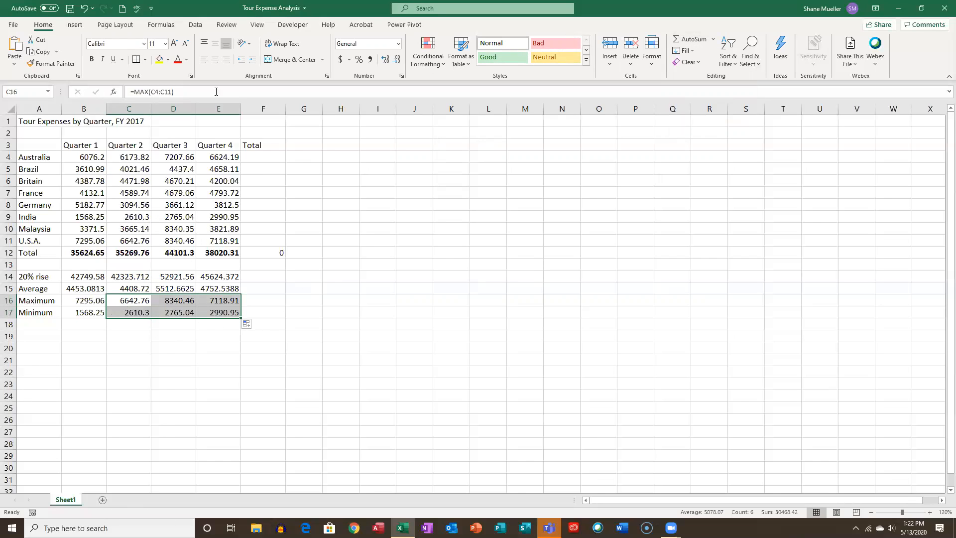
left_click(84, 8)
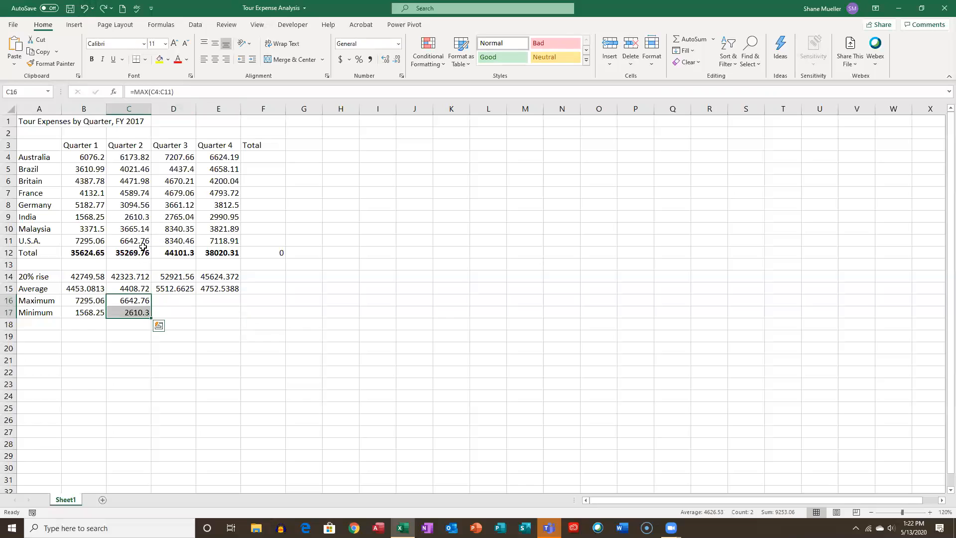
- Fill the formulas in C16:C17 across through E17 and save the workbook
left_click(136, 301)
left_click_drag(135, 312, 135, 314)
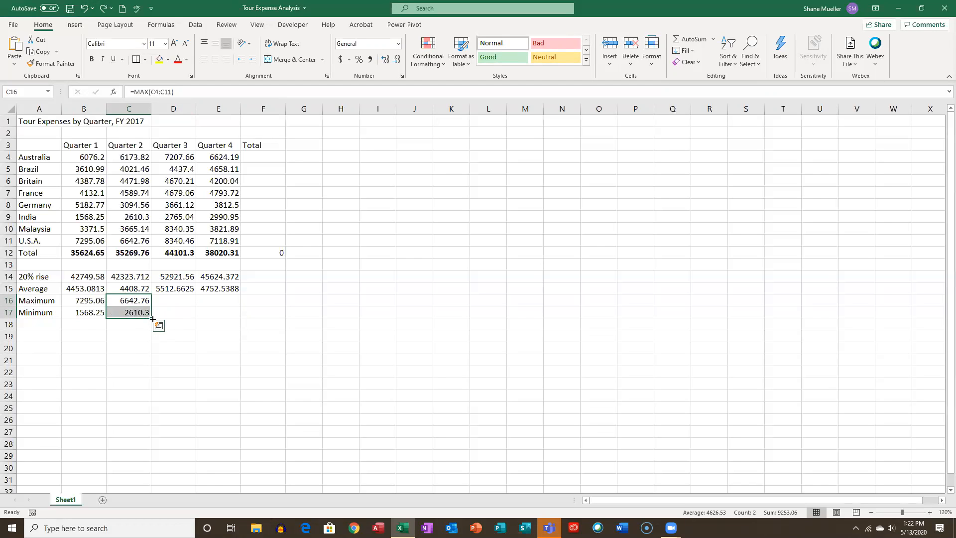
left_click_drag(152, 319, 231, 319)
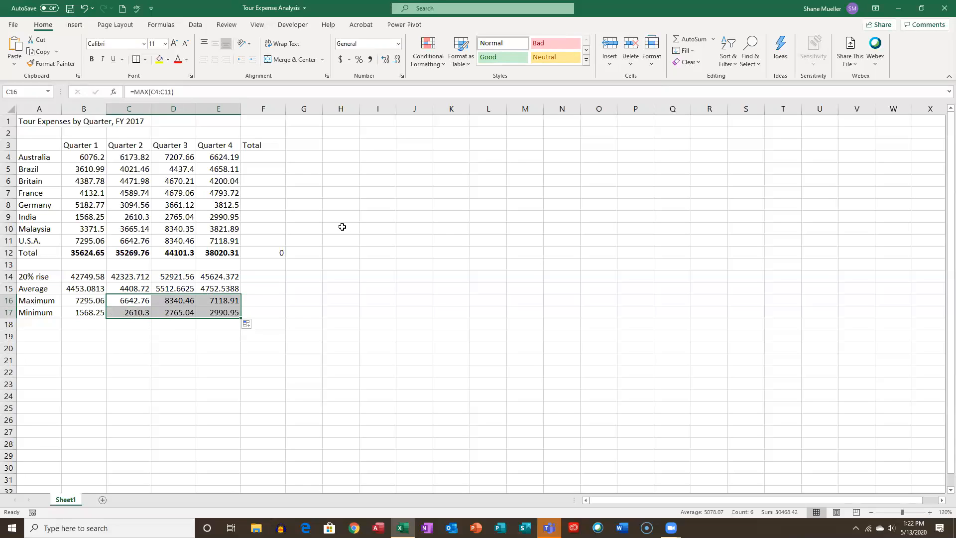
left_click(71, 9)
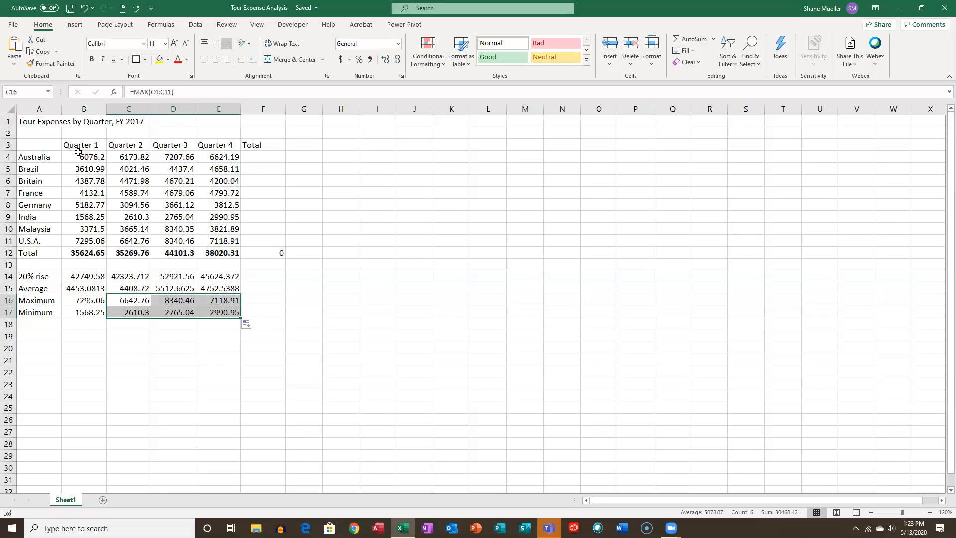
- Copy the quarter headings in B3:E3 and paste them from the Office Clipboard into row 19, starting at B19
left_click_drag(88, 143, 228, 145)
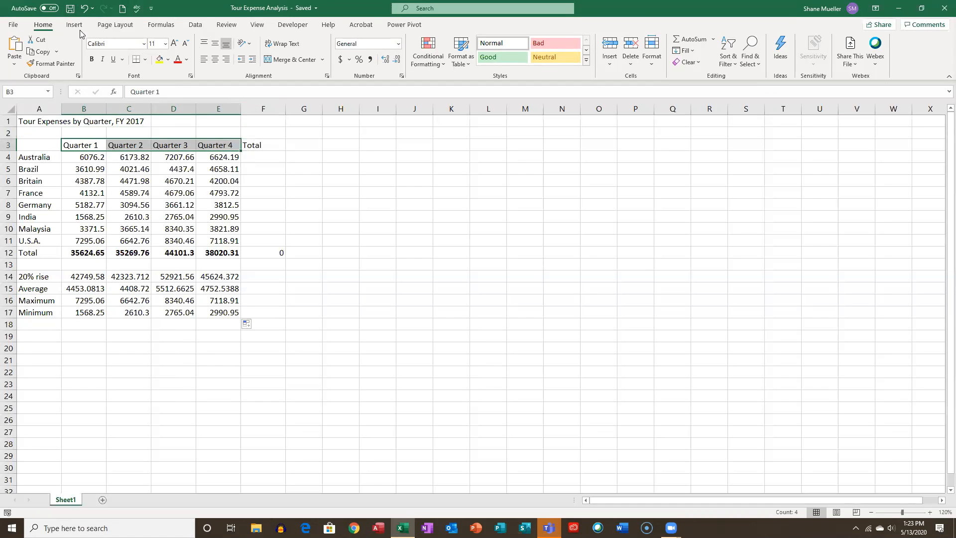
left_click(45, 53)
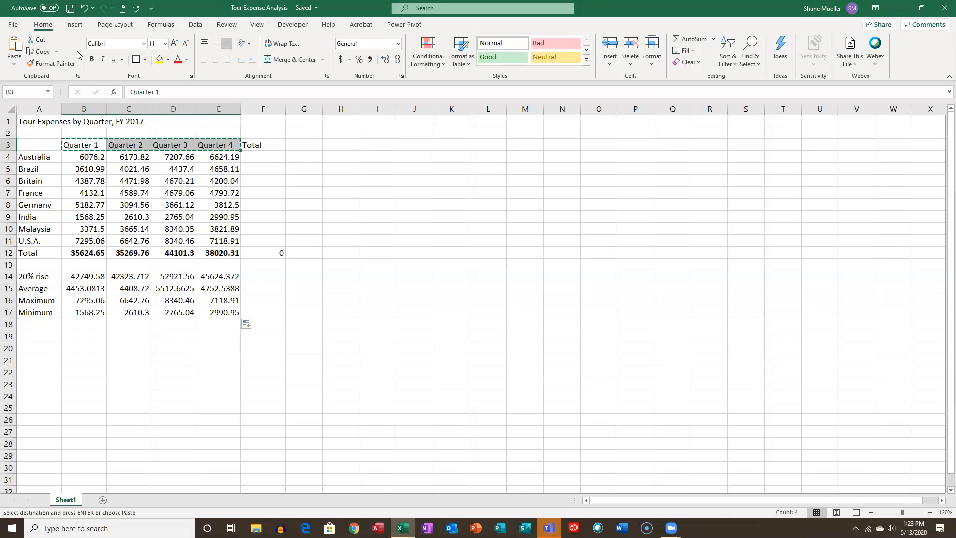
right_click(155, 144)
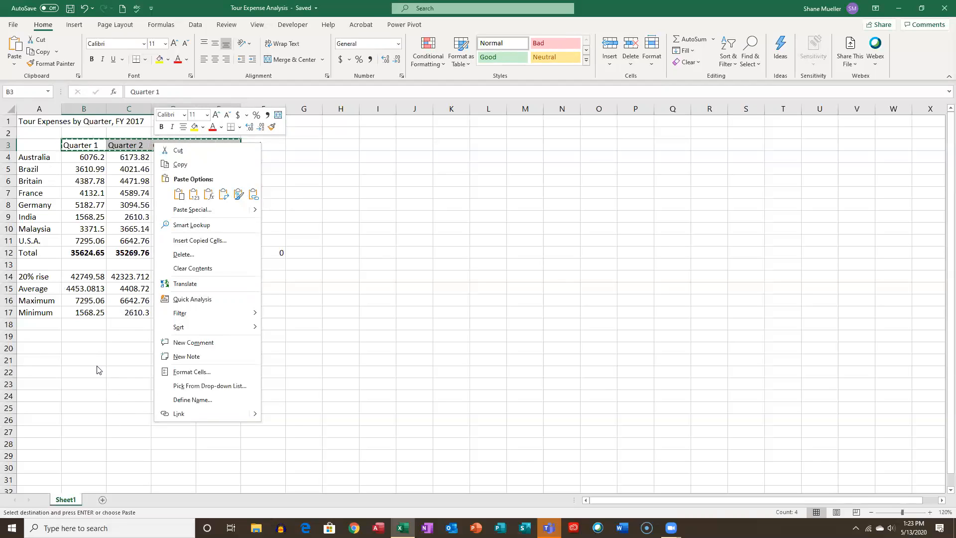
key("Escape")
left_click(96, 336)
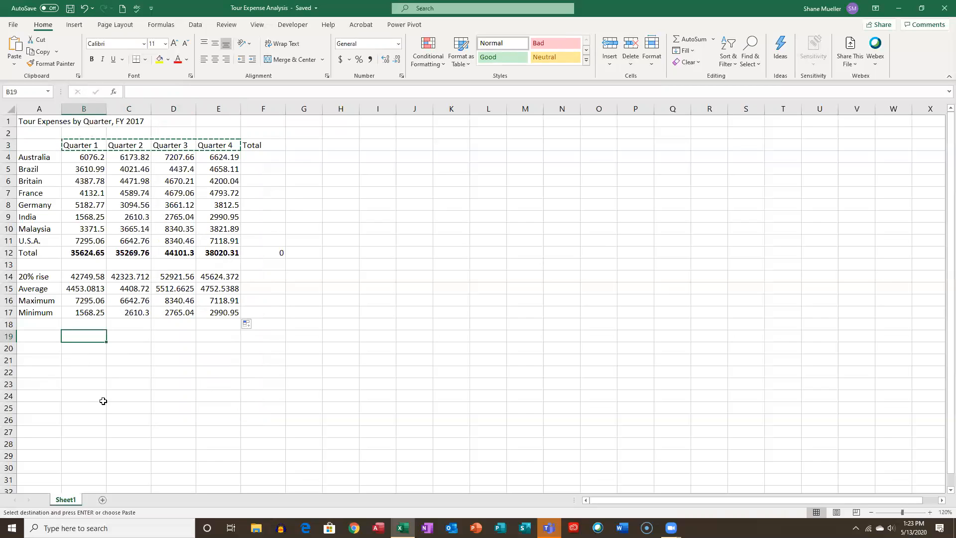
left_click(79, 77)
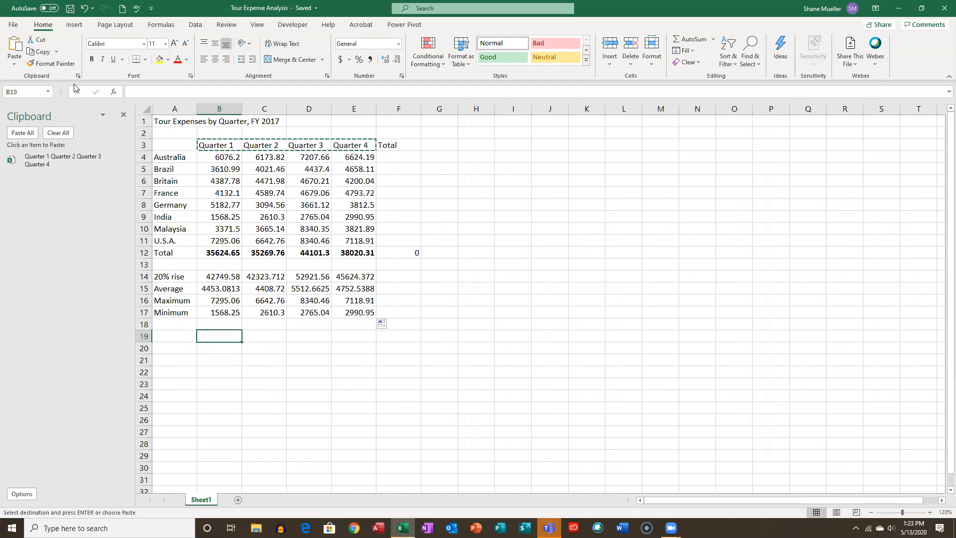
left_click(49, 164)
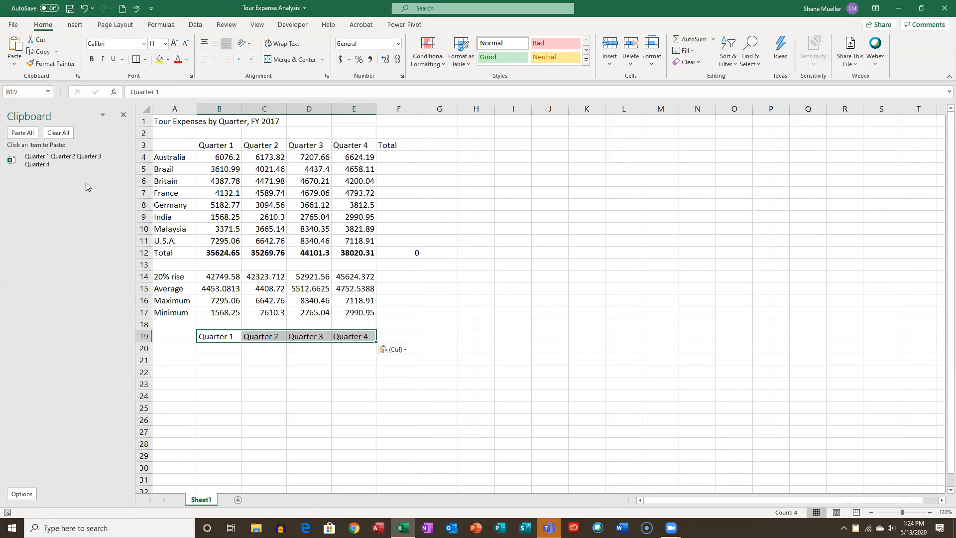
- Switch to Word and paste the copied quarter headings from the Office Clipboard into a new blank document
mouse_move(123, 163)
left_click(621, 527)
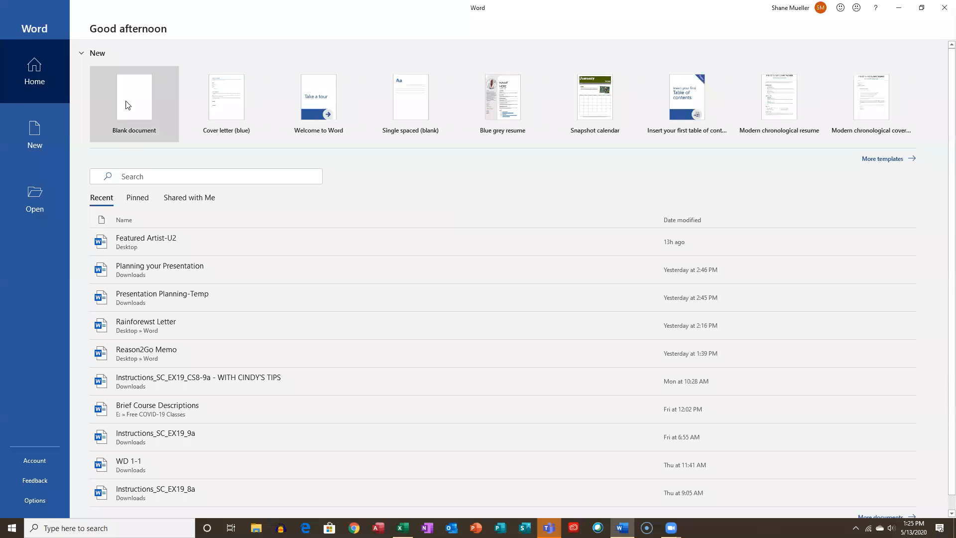
left_click(127, 105)
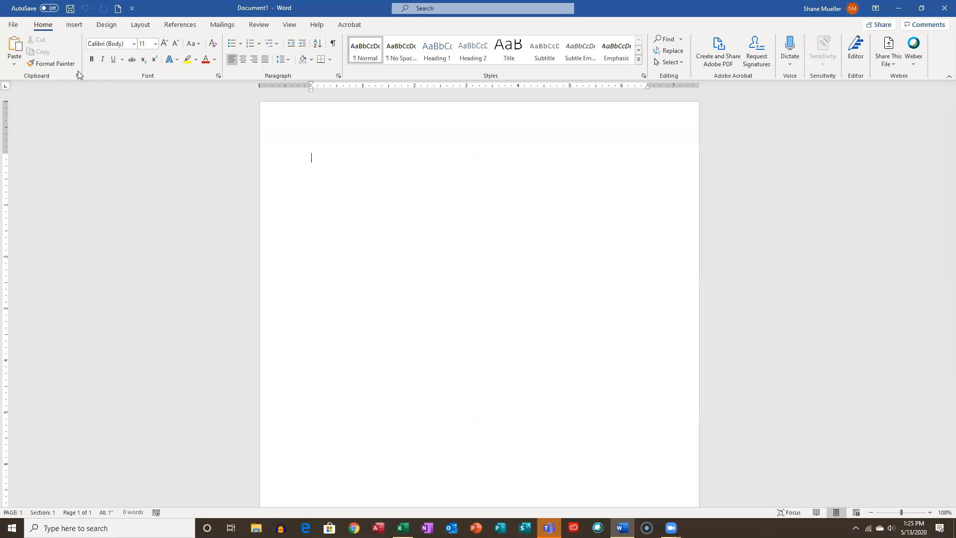
left_click(79, 76)
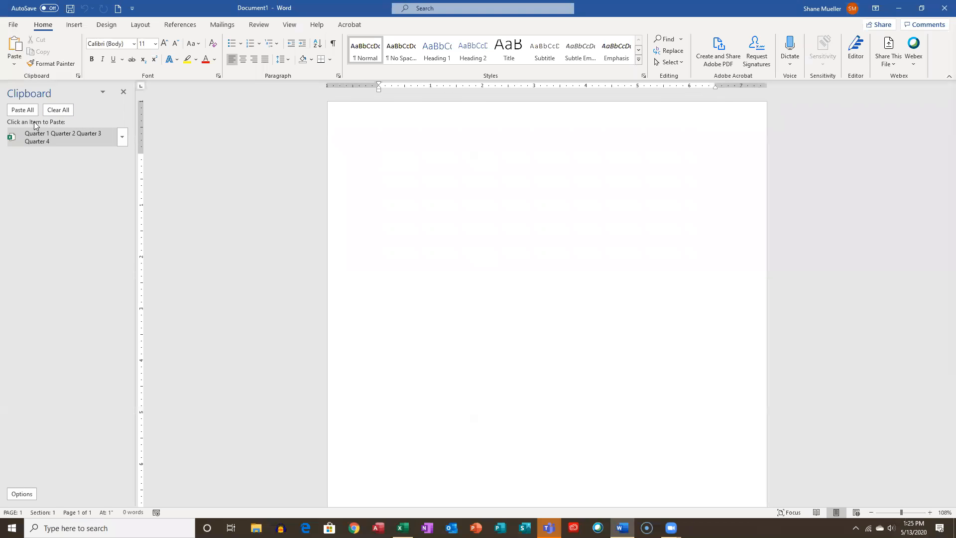
left_click(43, 141)
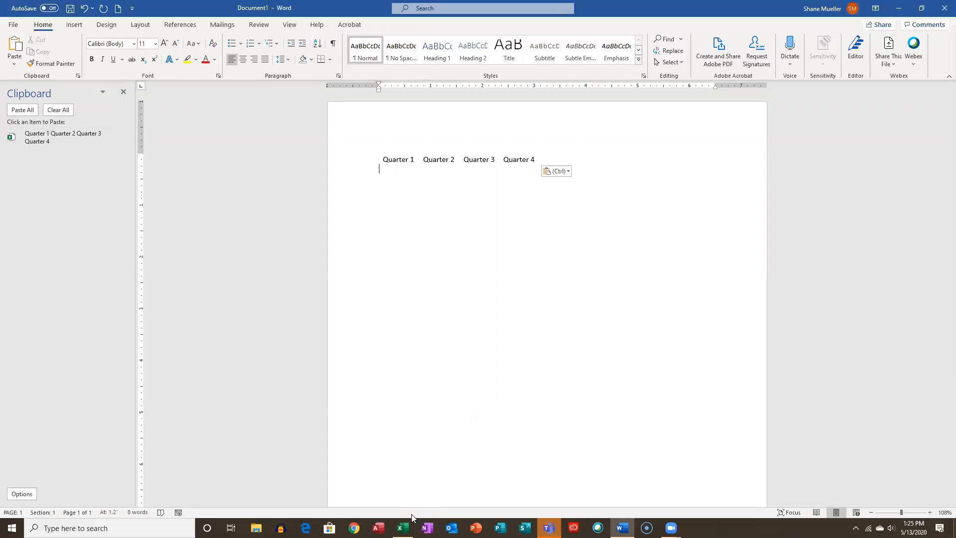
- Compare the Office Clipboard contents in the Excel workbook and the Word document, and return to Excel
left_click(402, 528)
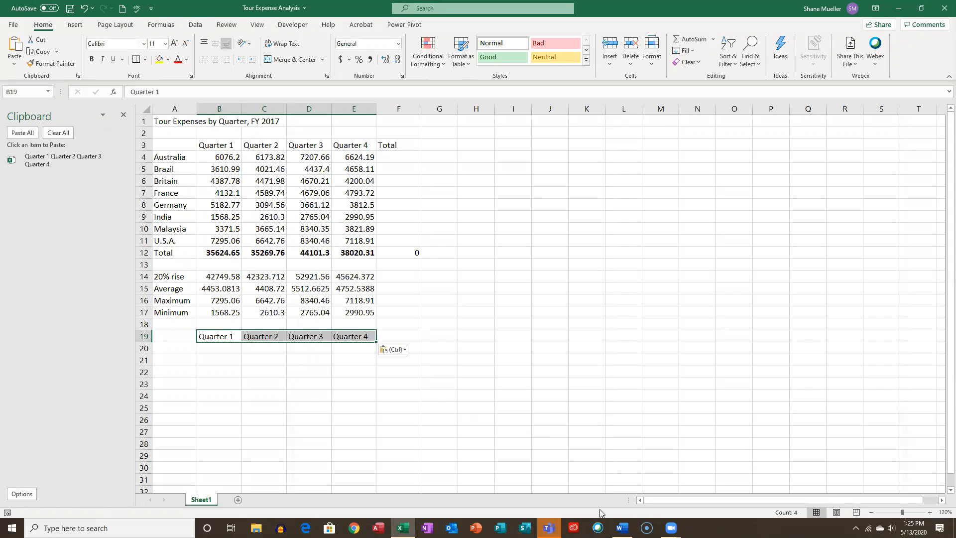
left_click(622, 528)
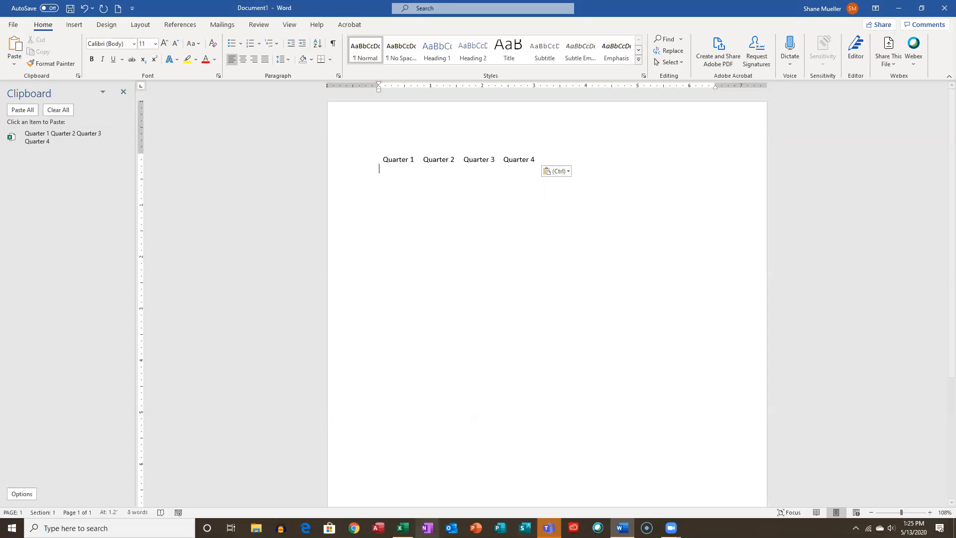
left_click(403, 528)
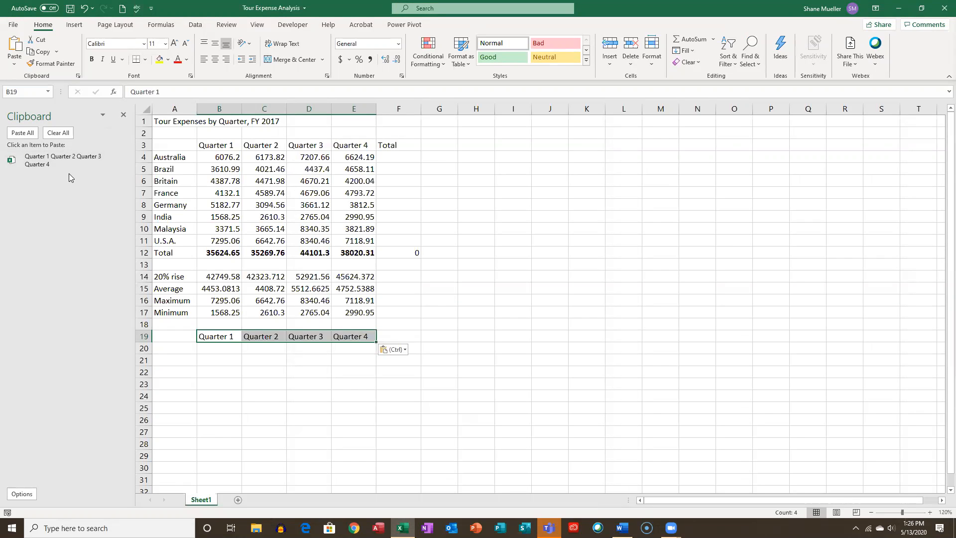
- Paste the quarter headings from the Office Clipboard over B19:E19 again, and empty and close the clipboard pane
left_click(125, 164)
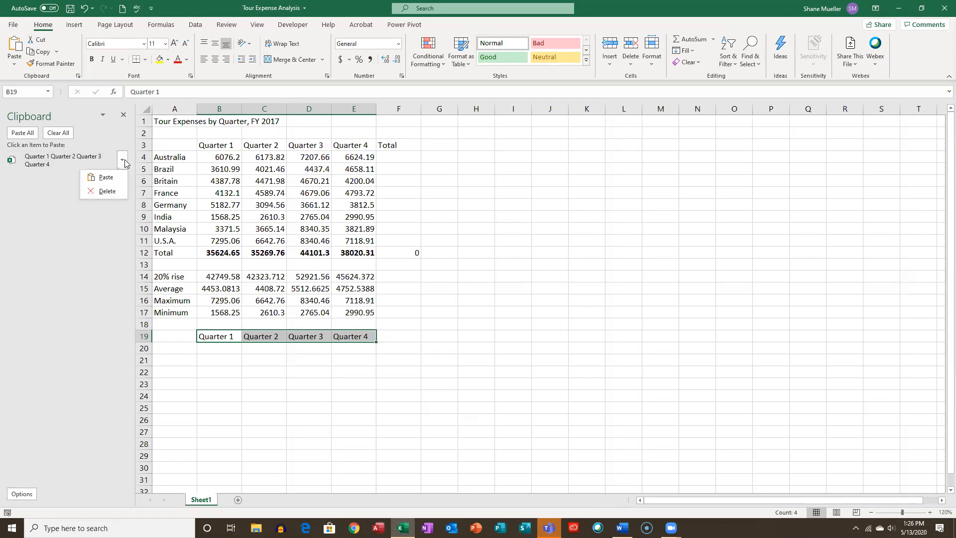
left_click(109, 178)
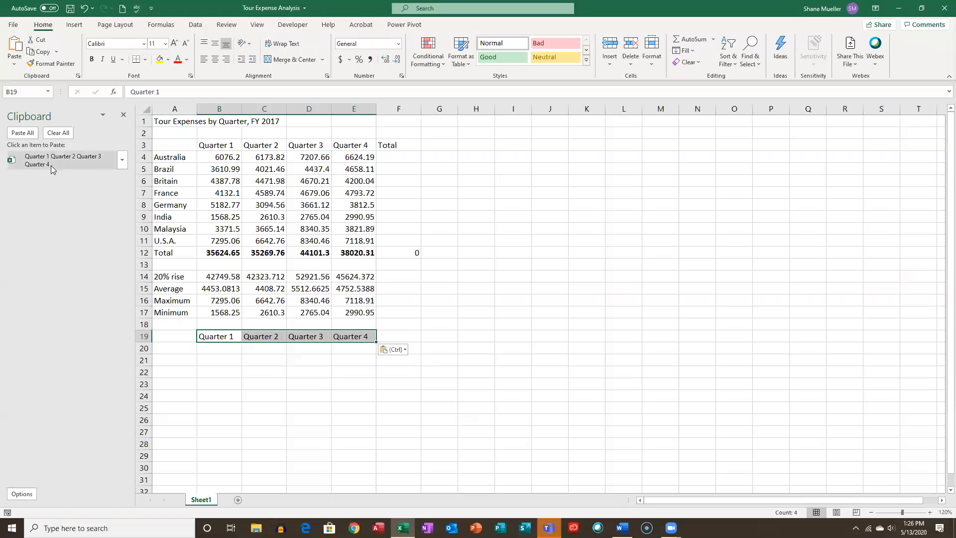
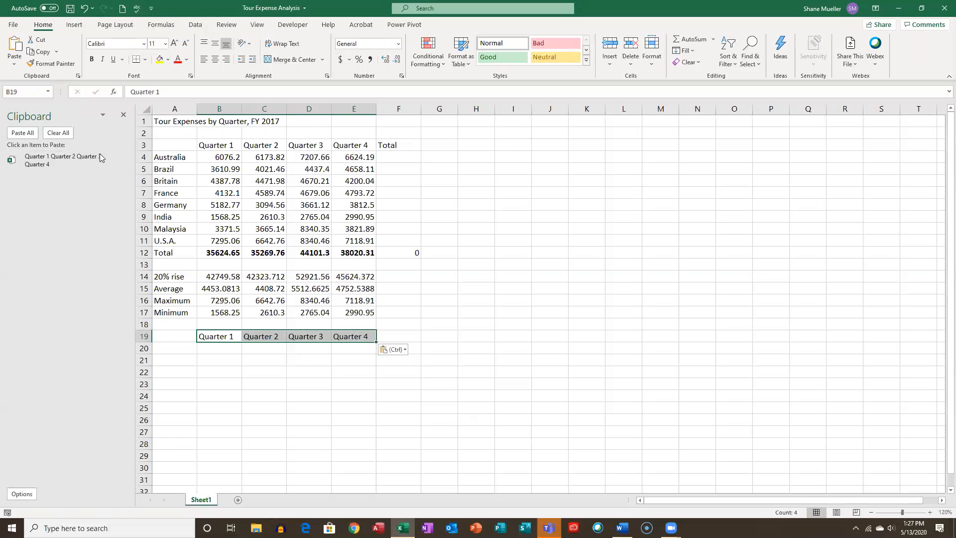
mouse_move(123, 164)
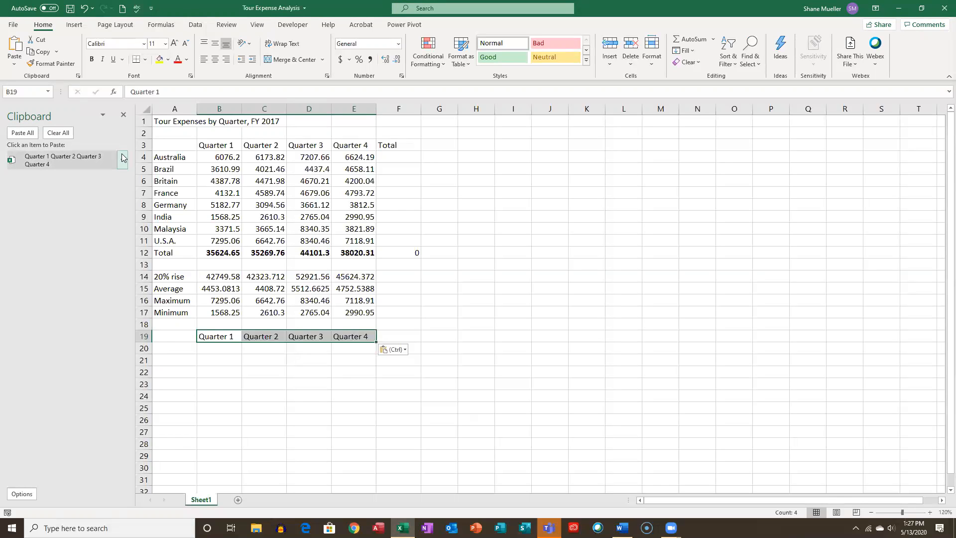
left_click(65, 136)
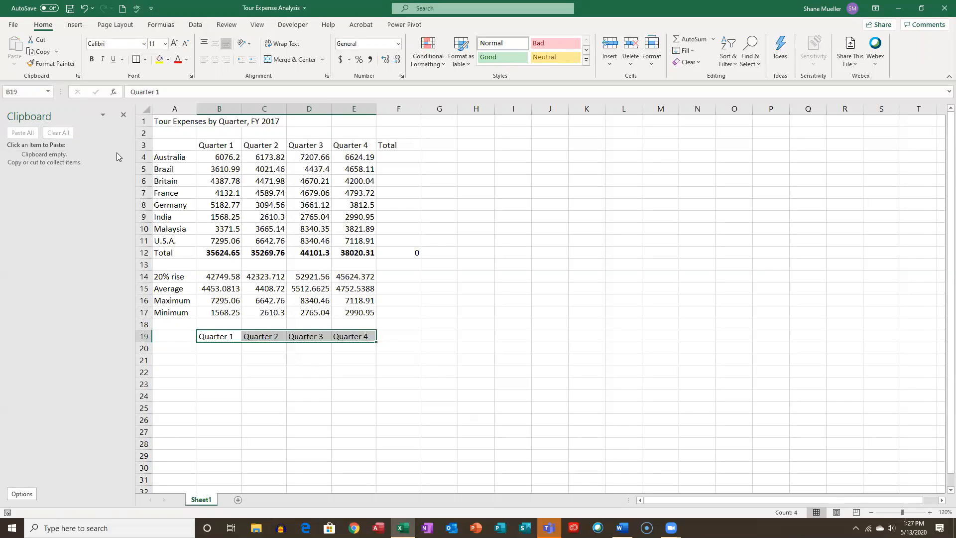
left_click(122, 116)
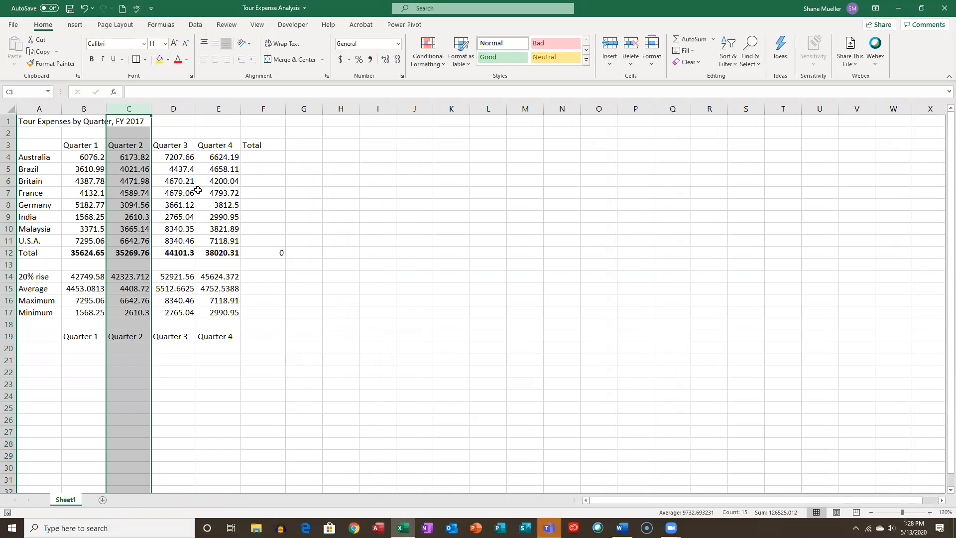
- Enter the row label 30% Rise in cell A20, beneath the copied quarter headings
left_click(86, 348)
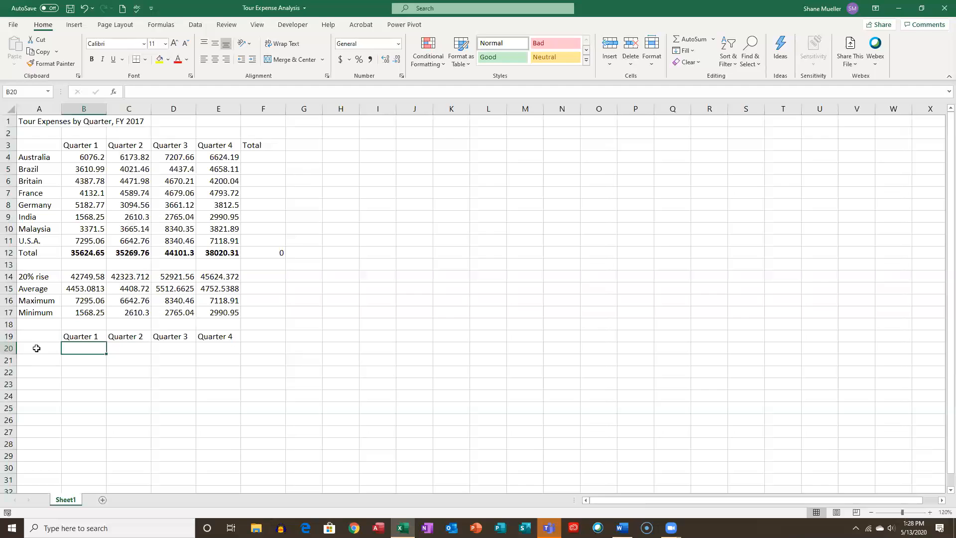
left_click(37, 348)
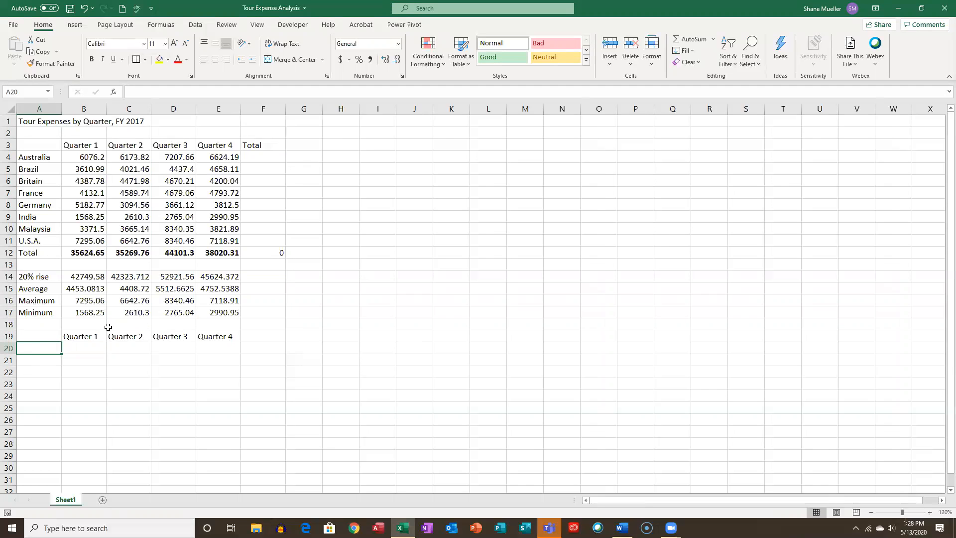
type("30")
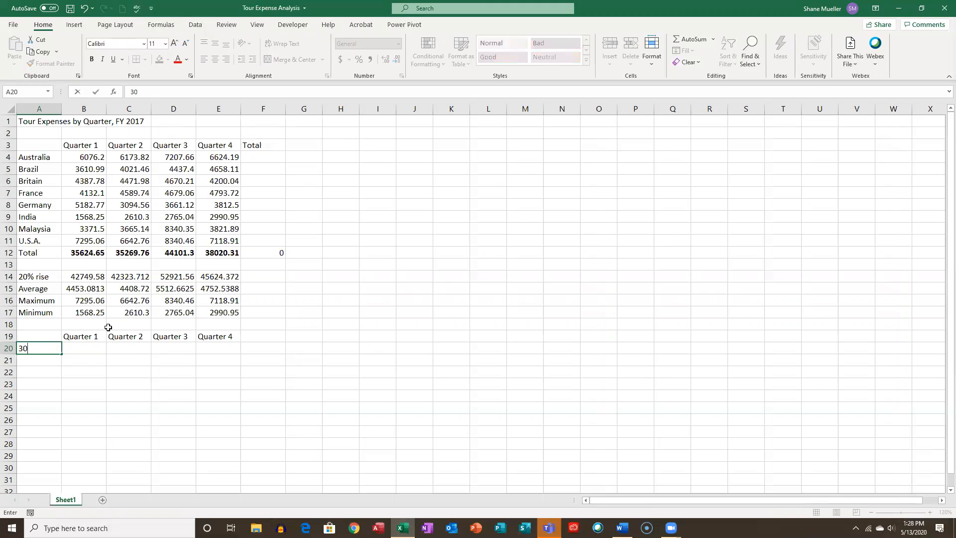
type("% Rise")
- Try the formula =B12*1.3 in B20 for the Quarter 1 rise and undo the entry
left_click(85, 348)
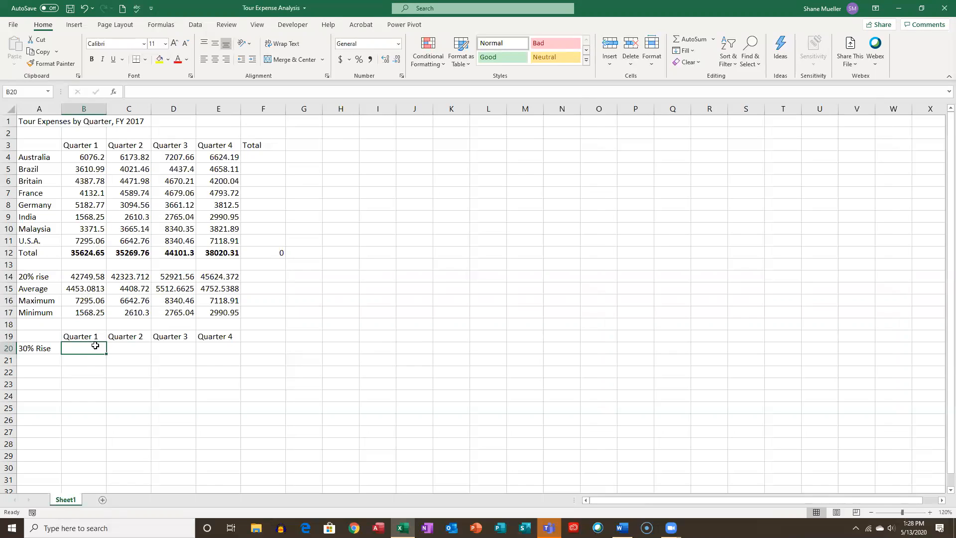
type("=")
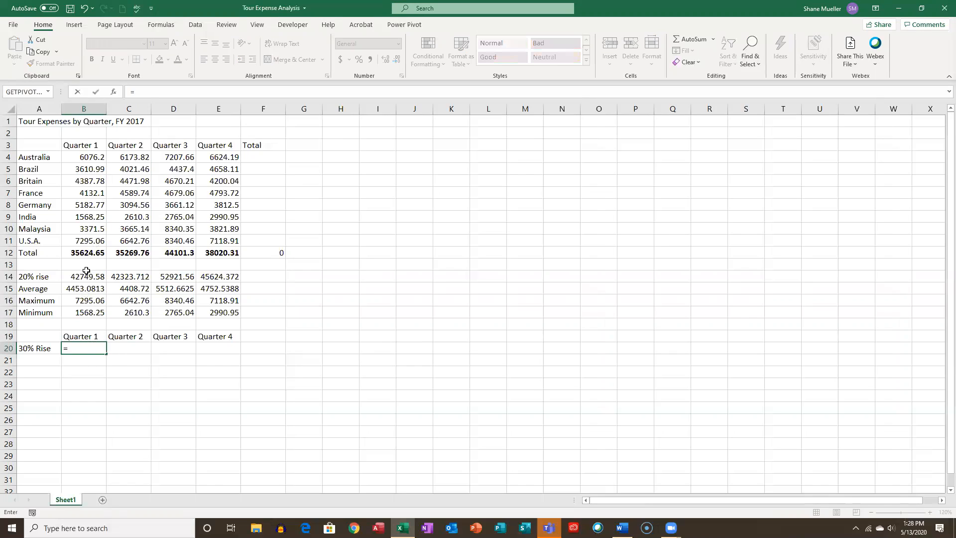
left_click(89, 255)
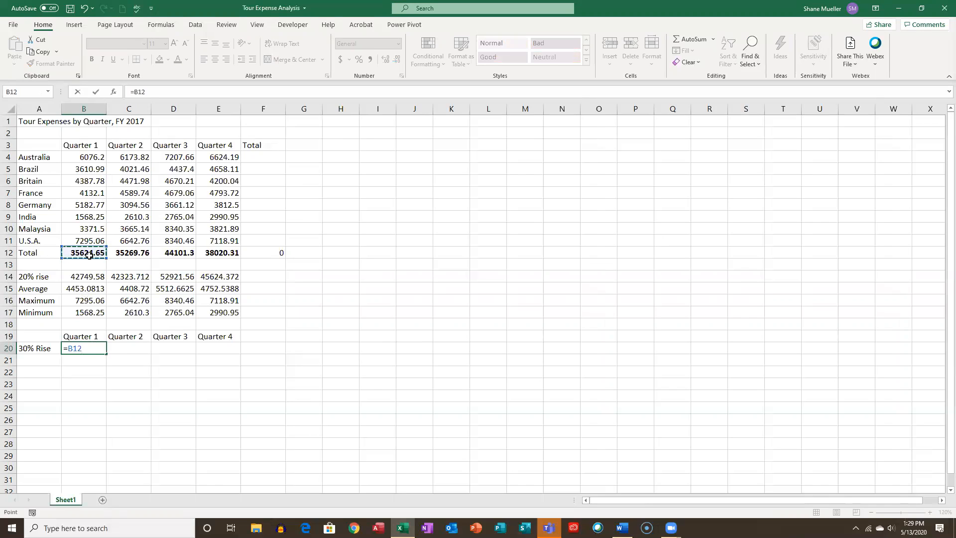
type("*")
left_click(97, 91)
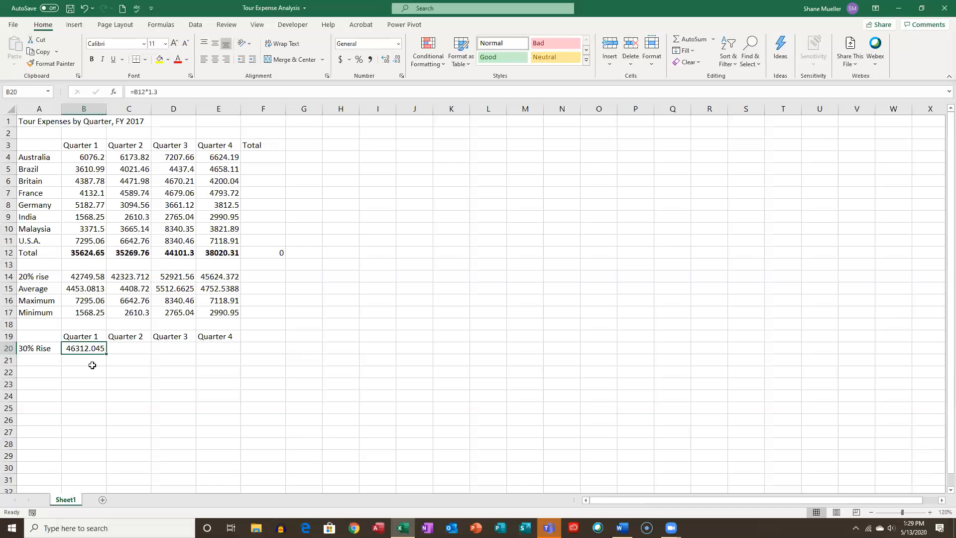
left_click(85, 9)
- Enter the formula =B12*1.3 in B20 to calculate the 30% rise on the Quarter 1 total
type("=")
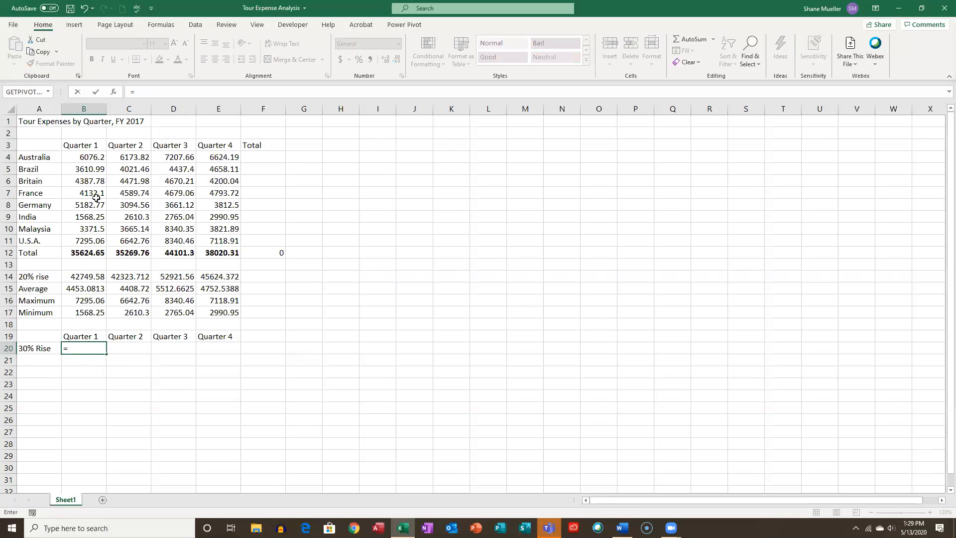
left_click(87, 253)
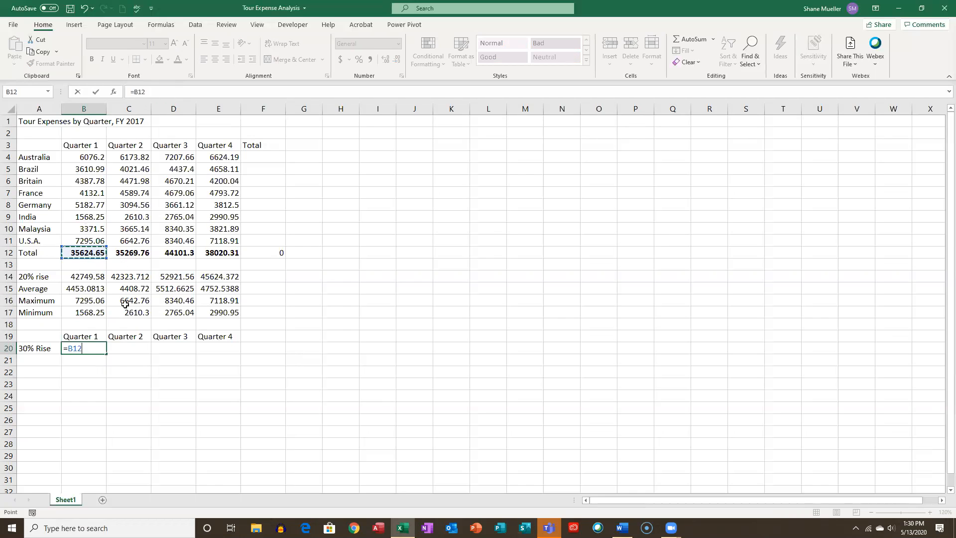
type("*")
key("Return")
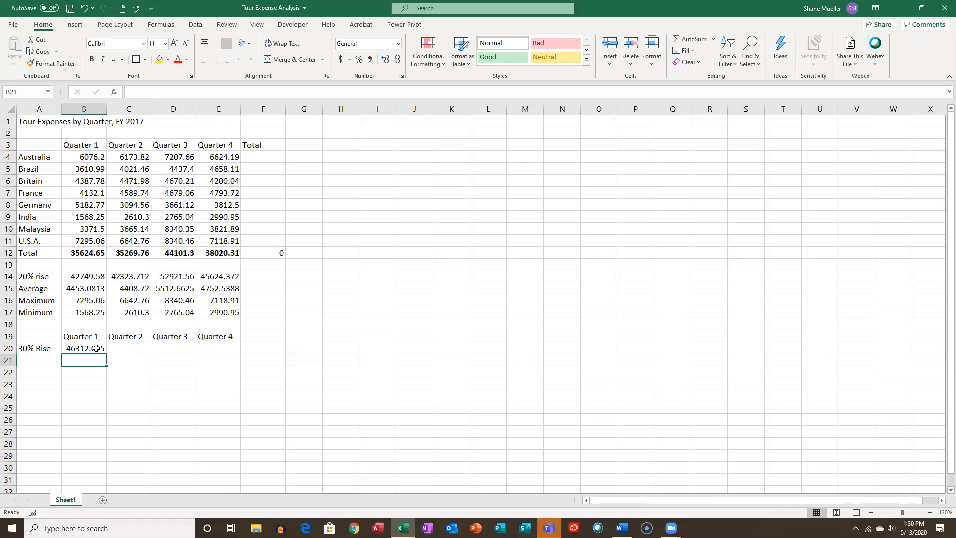
left_click(129, 346)
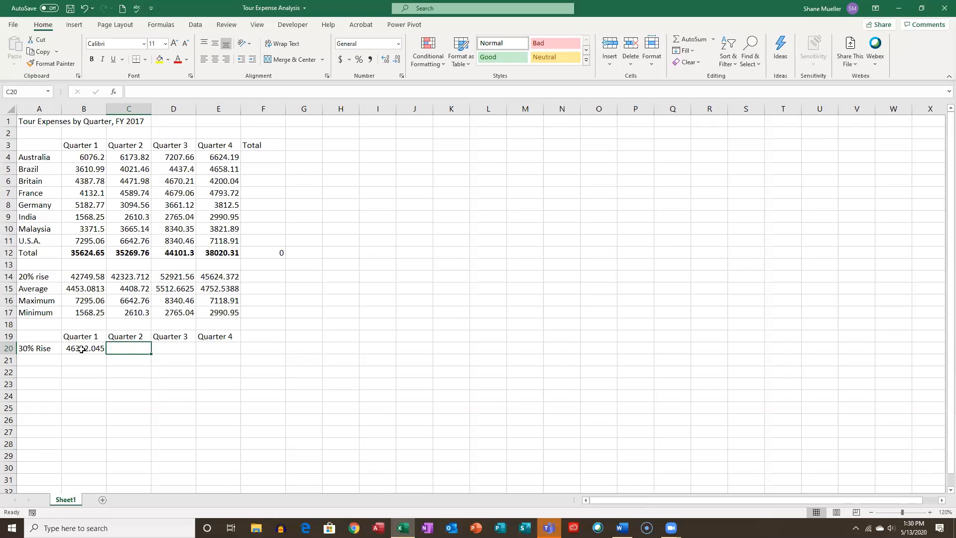
left_click(103, 350)
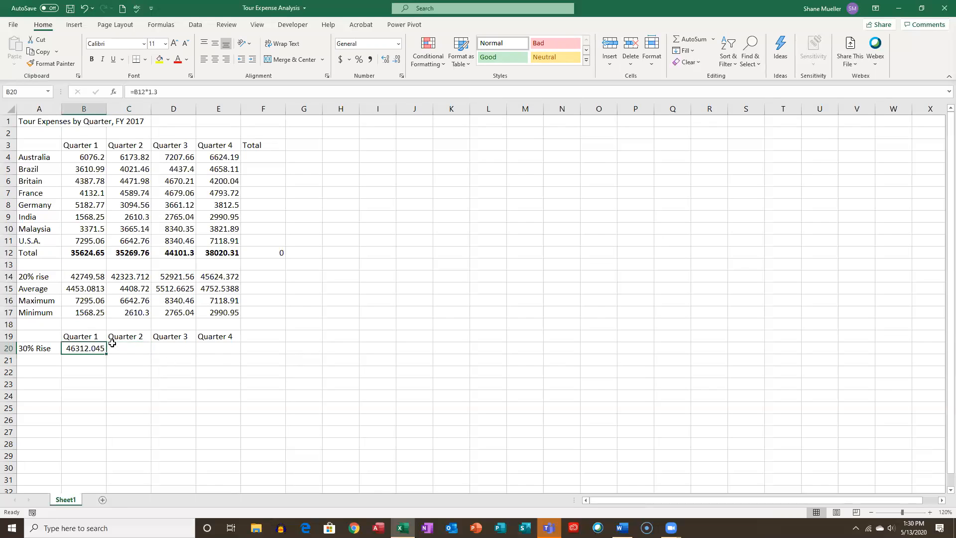
- Enter the formula =C12^1.3 in C20 for Quarter 2 and check the stored formula
left_click(133, 346)
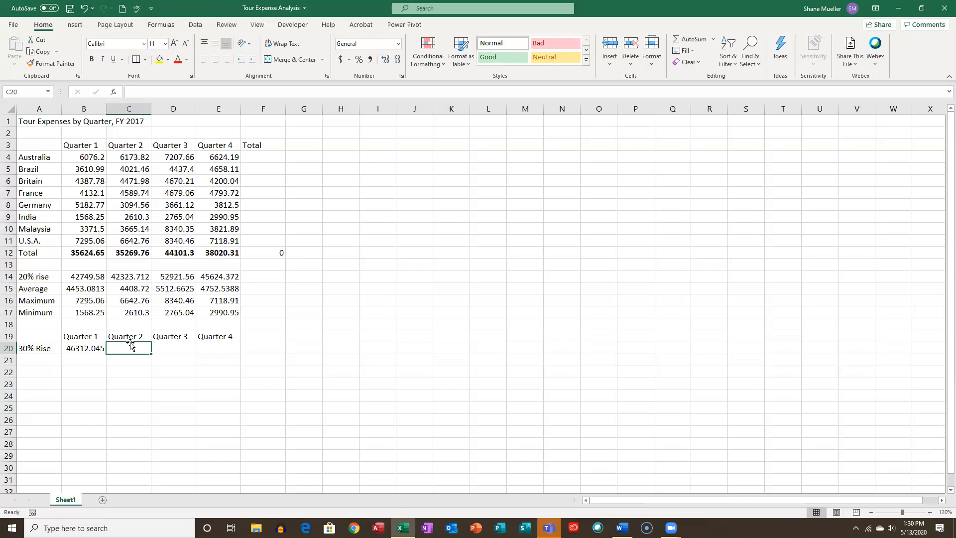
type("=")
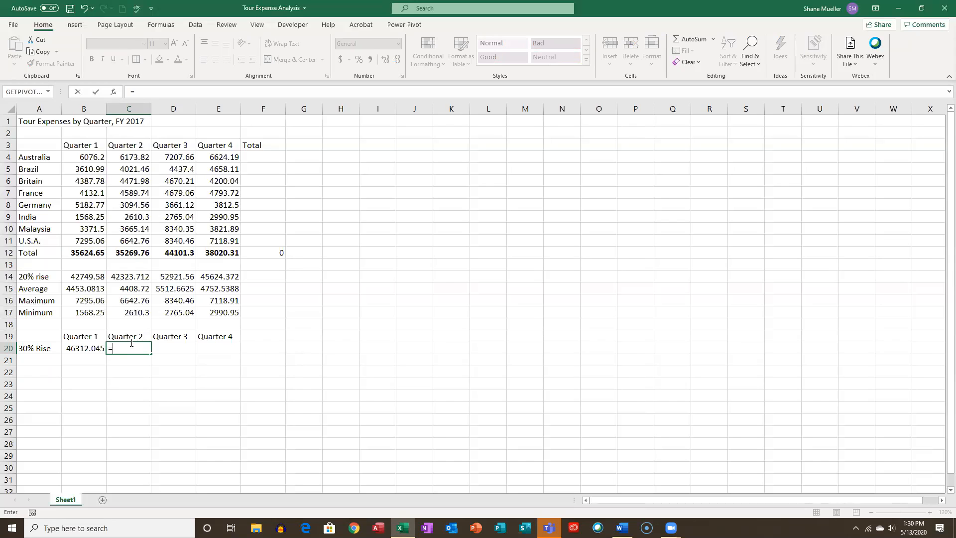
type("C12^1.3")
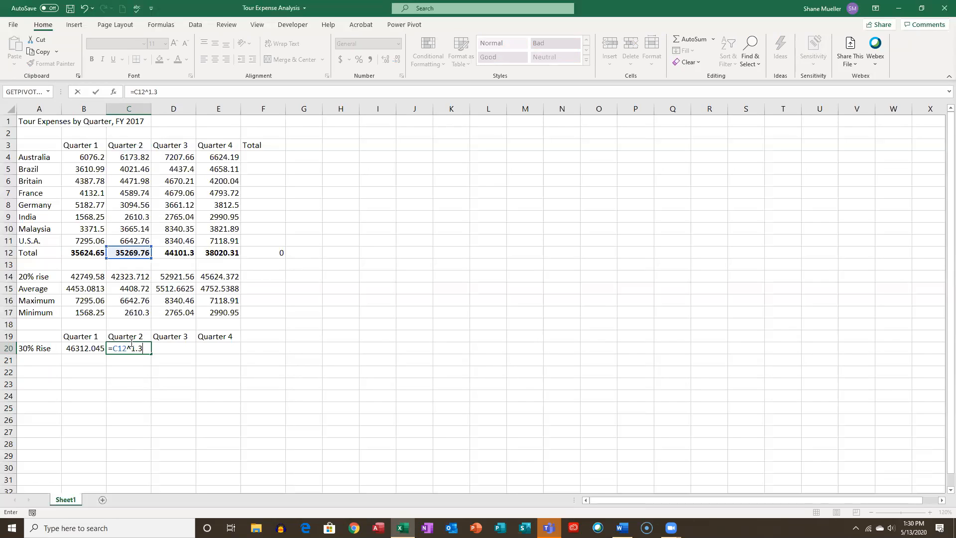
key("Return")
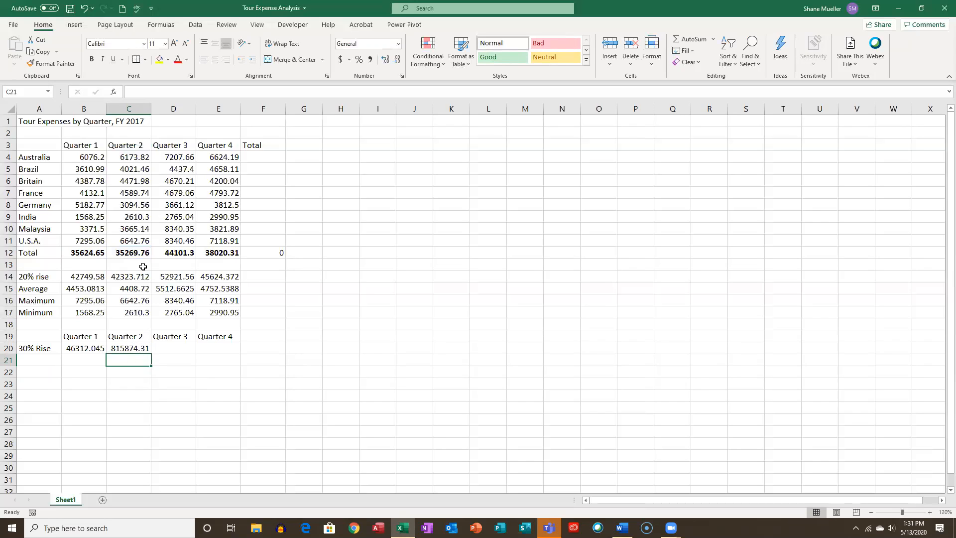
left_click(142, 349)
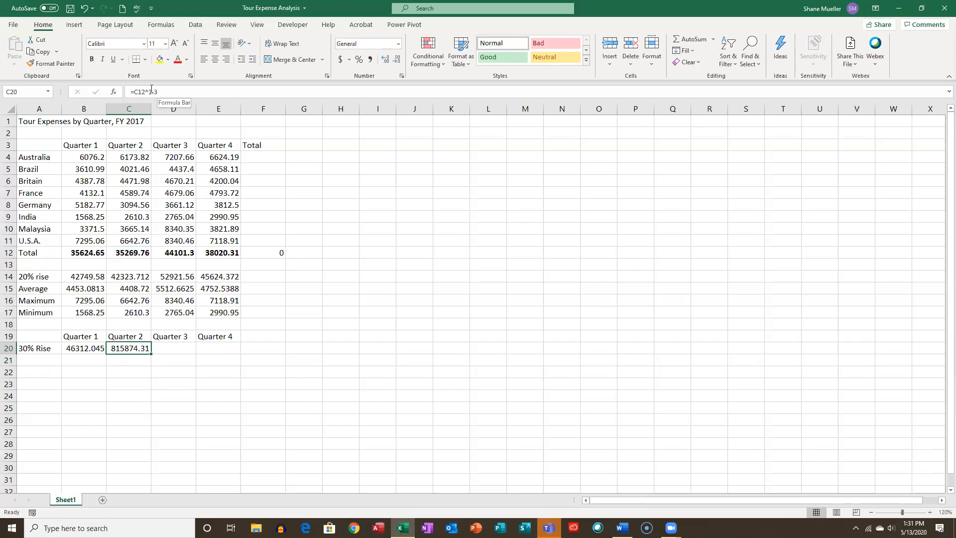
left_click(136, 360)
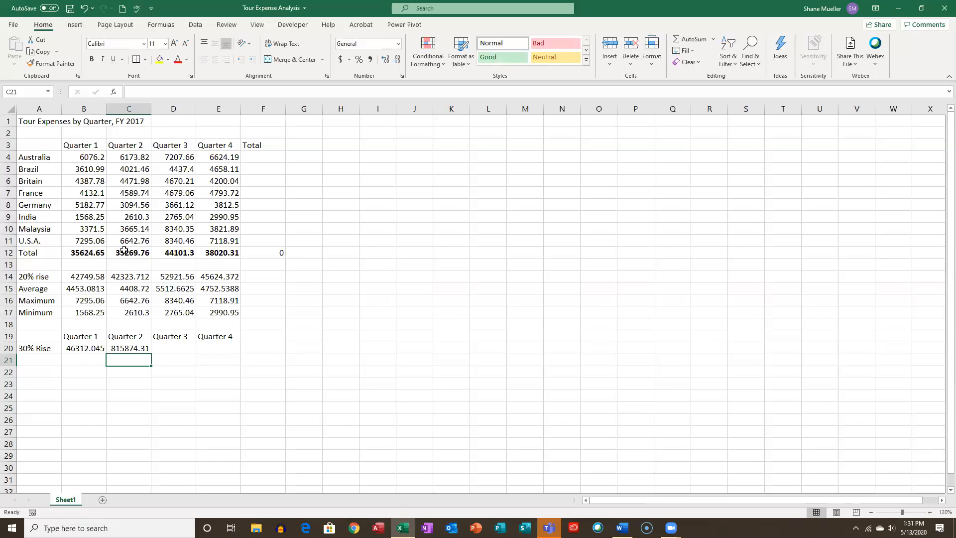
- Correct the operator in C20 so that the Quarter 2 formula reads =C12*1.3
left_click(133, 349)
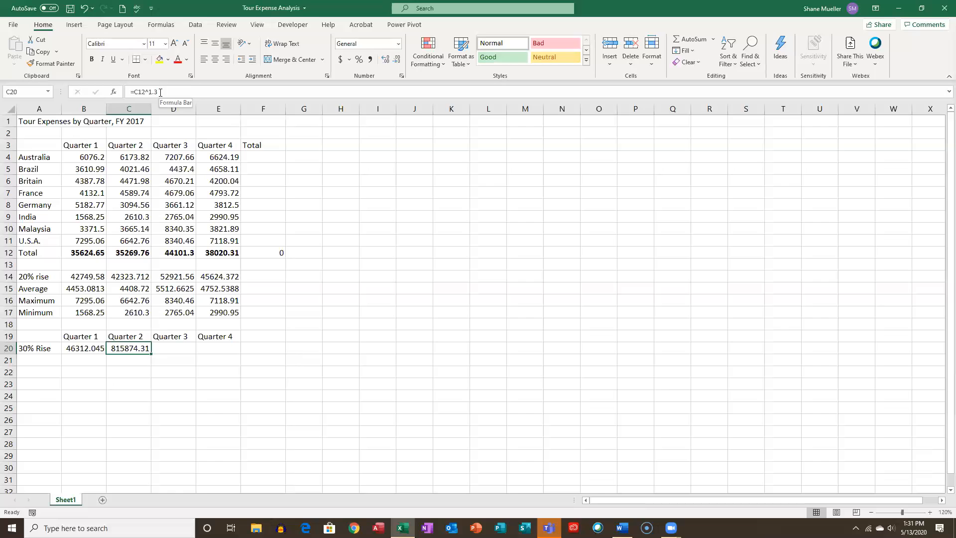
left_click(161, 92)
key("BackSpace")
key("BackSpace")
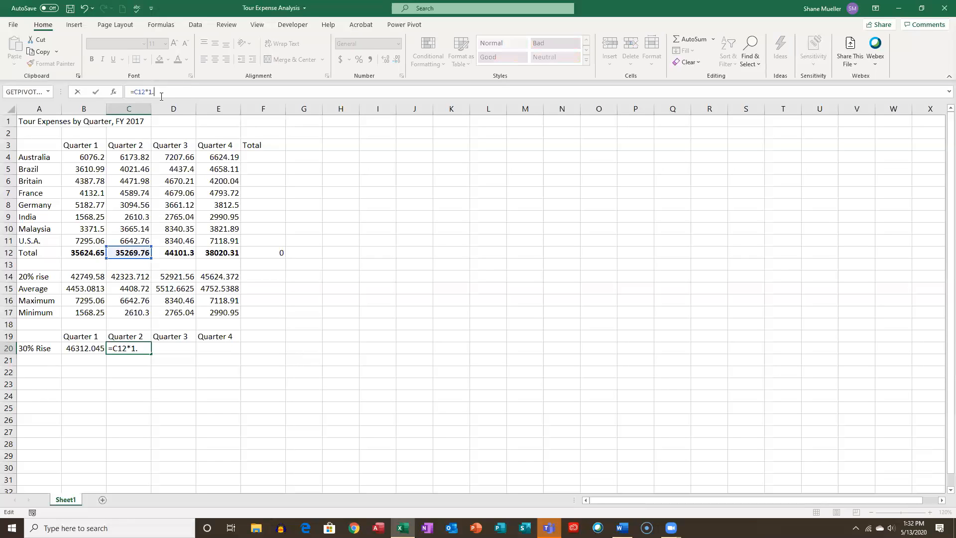
key("Return")
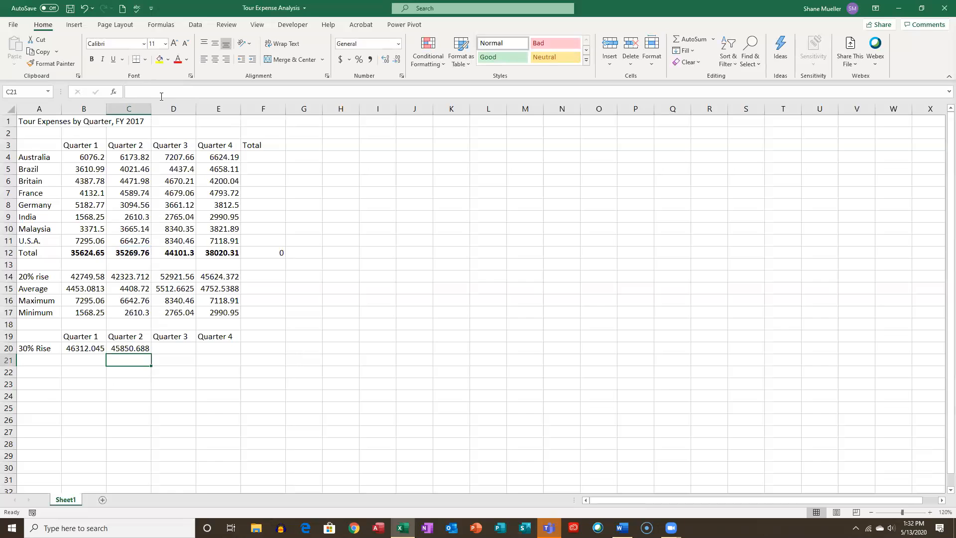
left_click(139, 349)
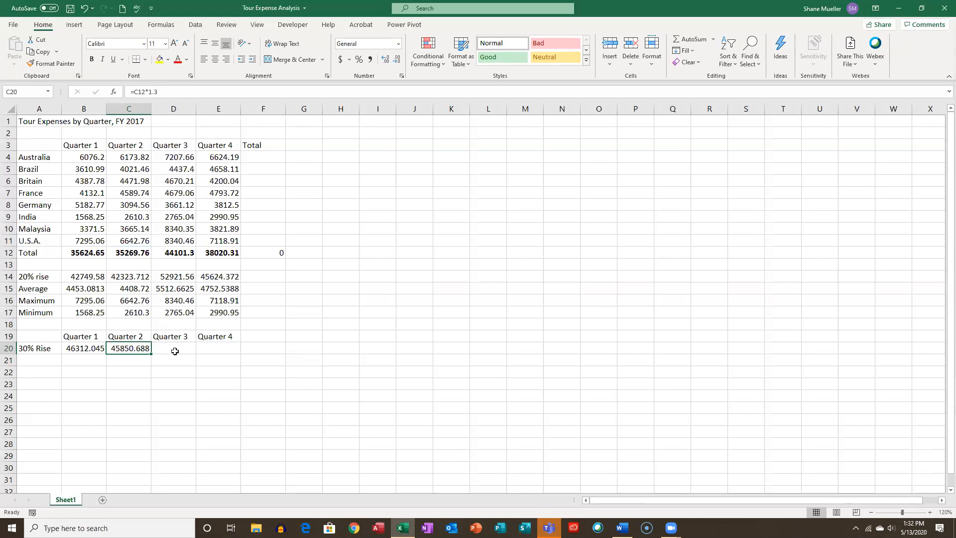
- Enter the formula =D12*.3+D12 in D20 for the Quarter 3 rise and fill it across to E20
left_click(174, 349)
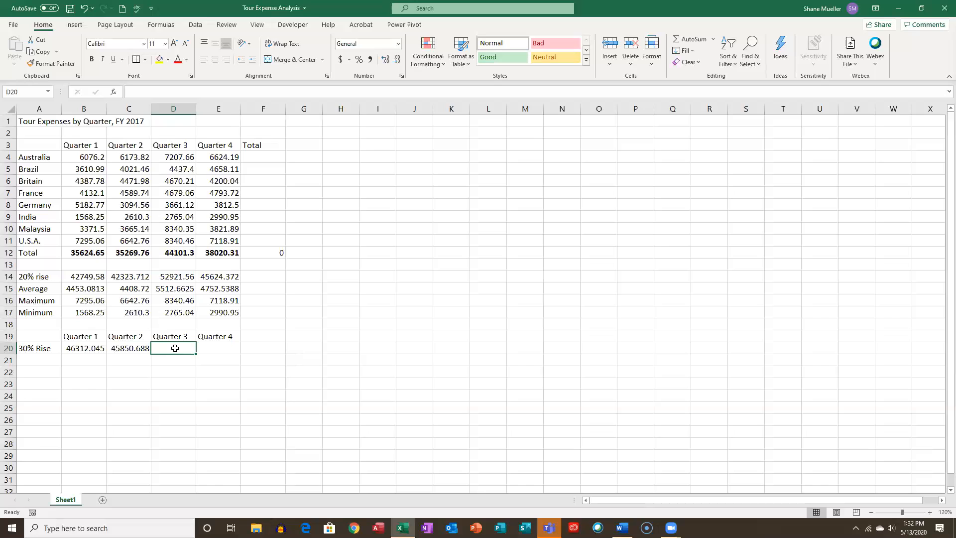
type("=")
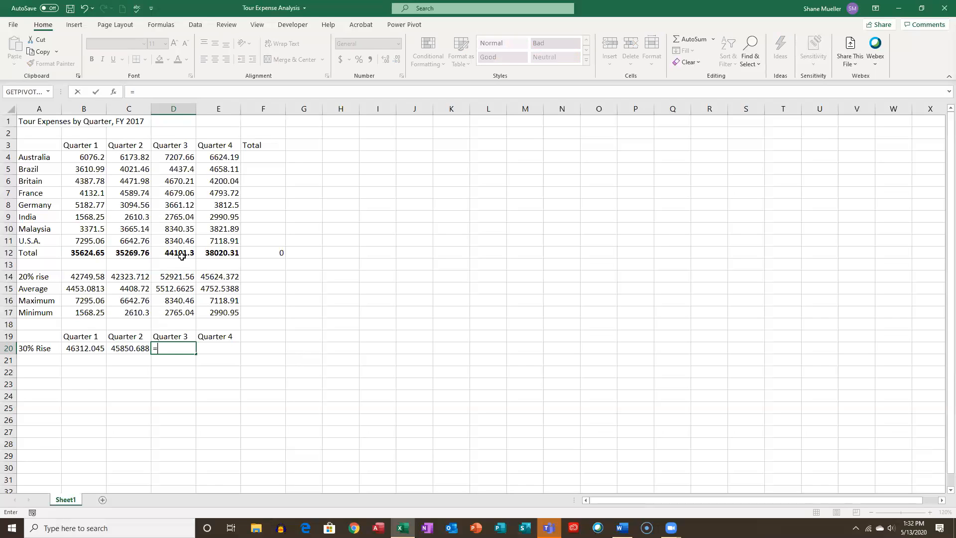
left_click(182, 254)
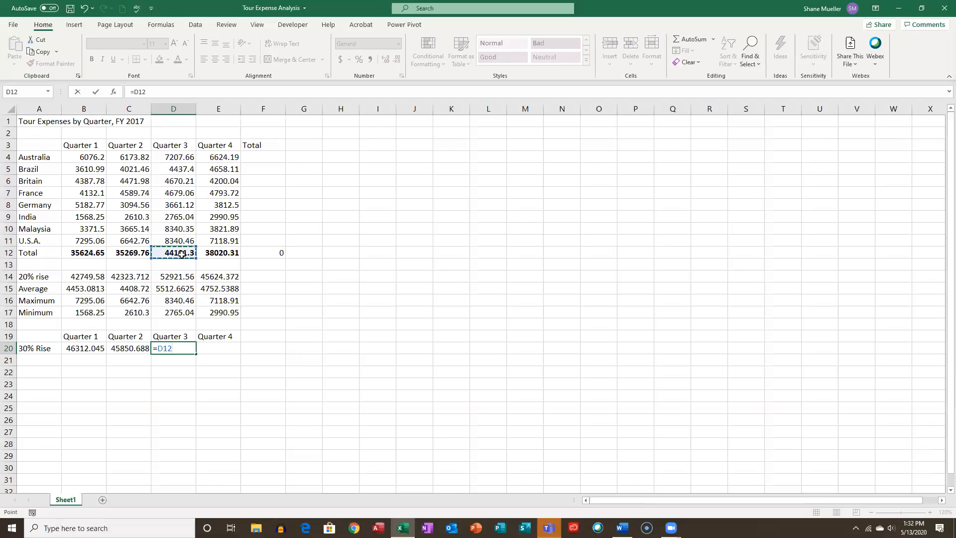
type("*")
left_click(166, 89)
left_click(177, 252)
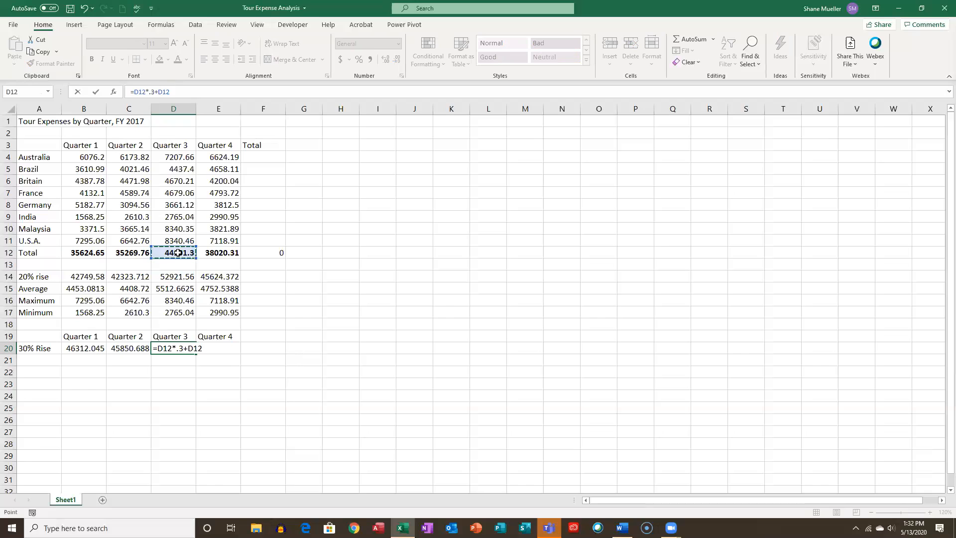
key("Return")
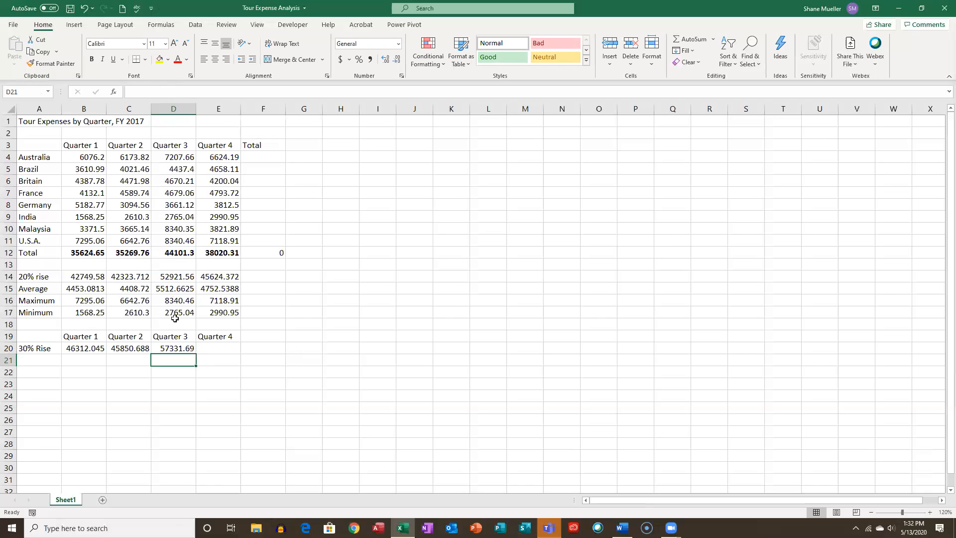
left_click(177, 348)
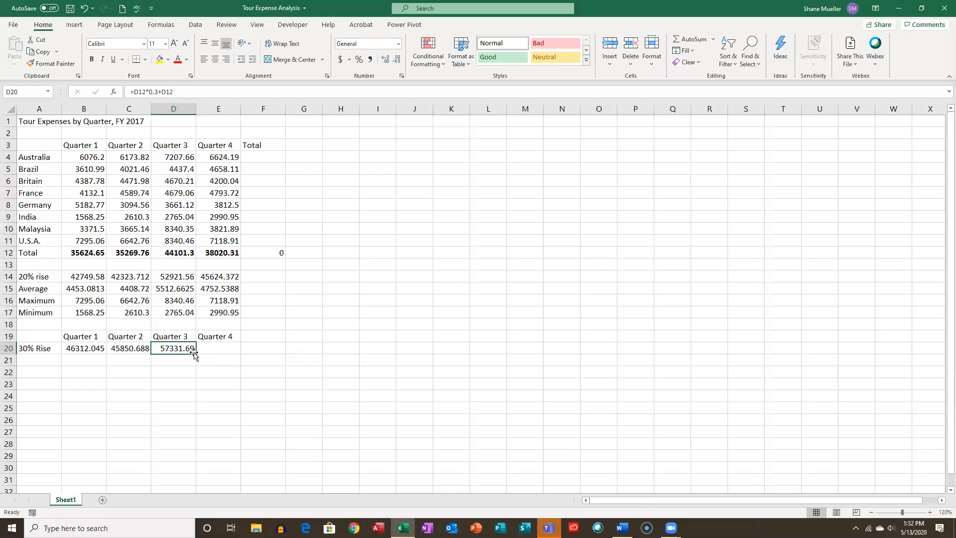
left_click_drag(197, 354, 221, 347)
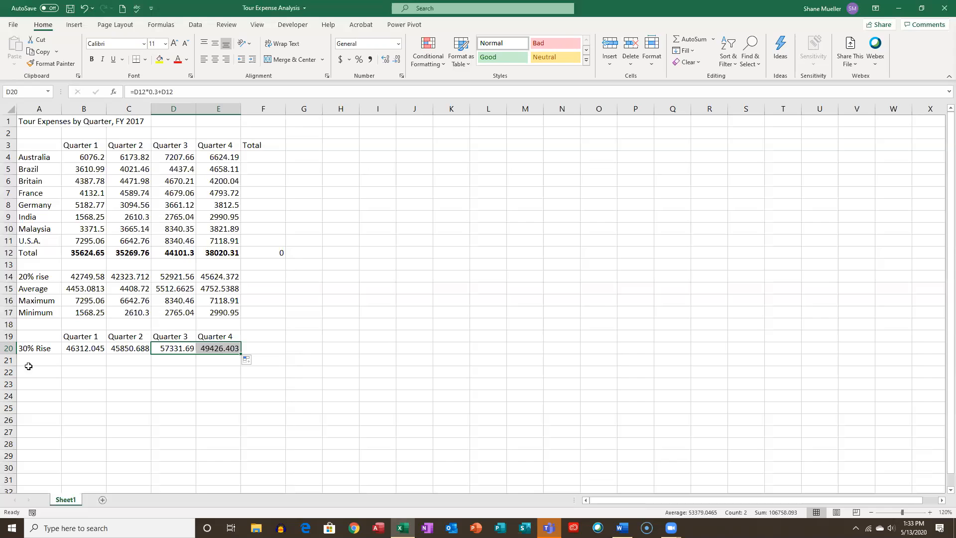
- Compare the 20% rise formulas stored for Quarter 1 in B14 and Quarter 2 in C14
left_click(96, 278)
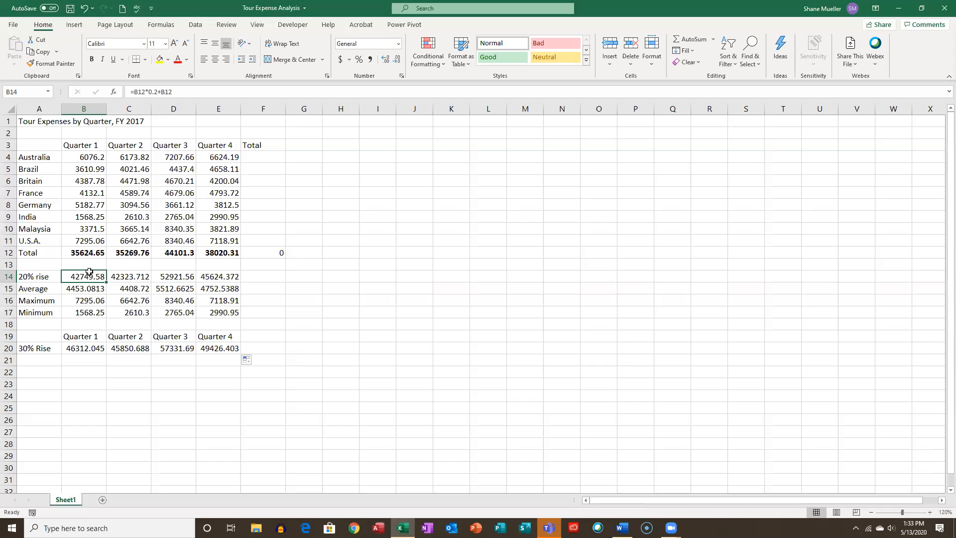
left_click(125, 279)
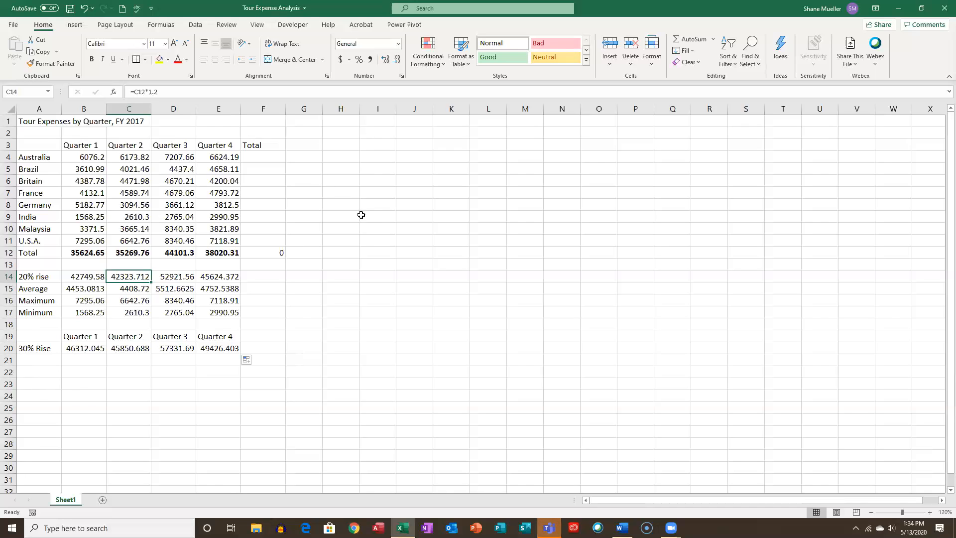
- Enter the label Rise in H1 and the rate 40% beside it in I1
left_click(342, 122)
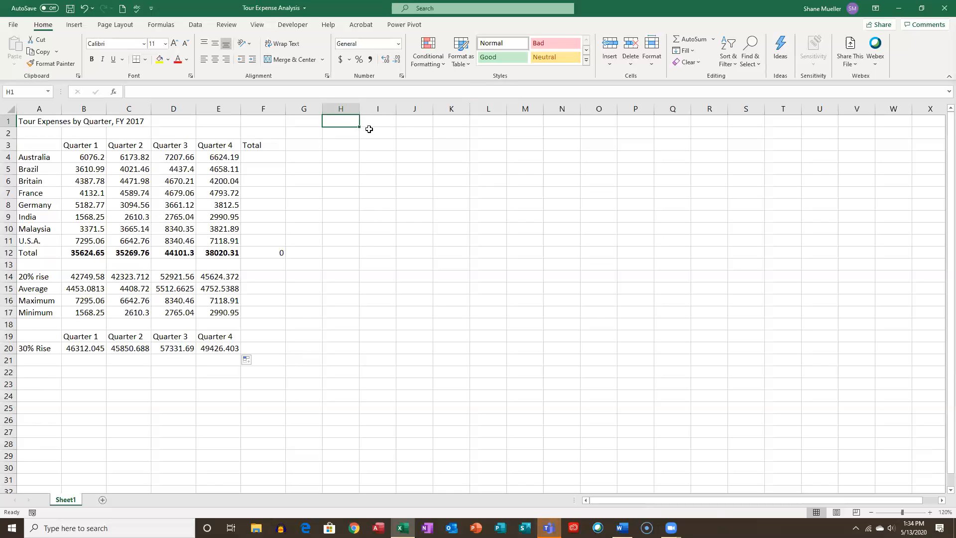
type("Rise")
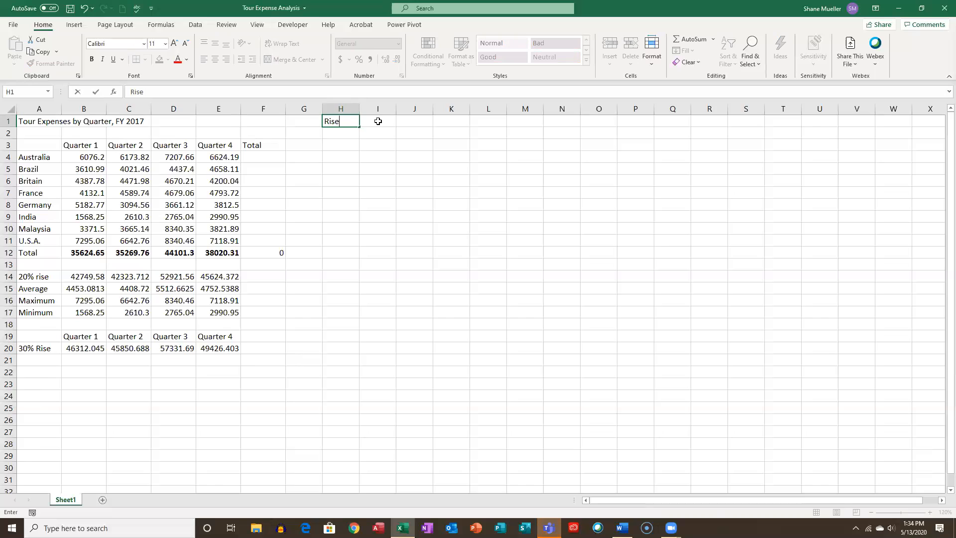
left_click(383, 129)
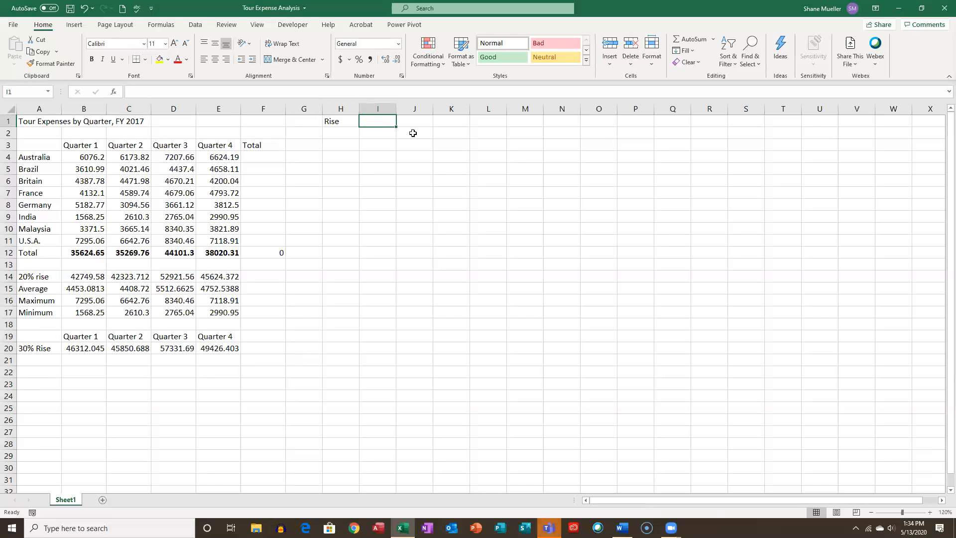
type("40")
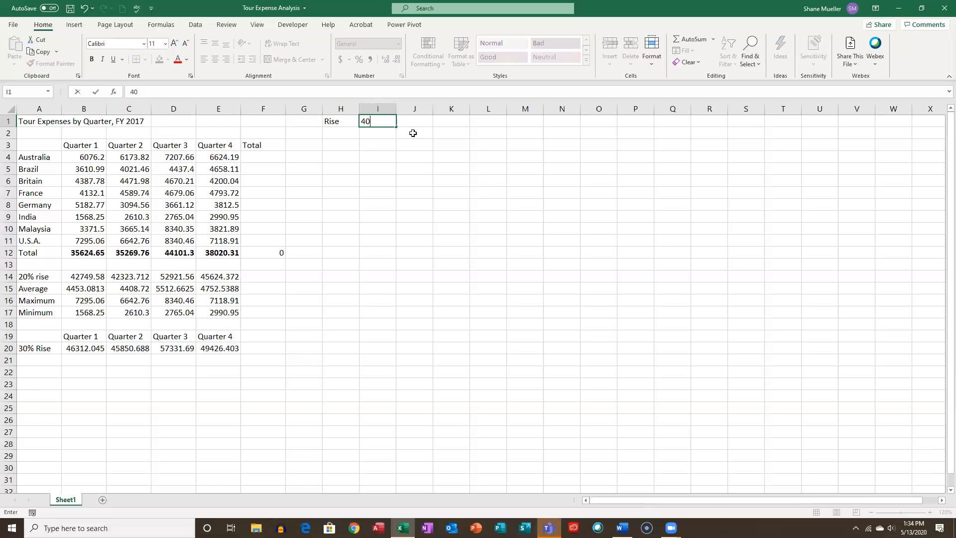
type("%")
left_click(344, 134)
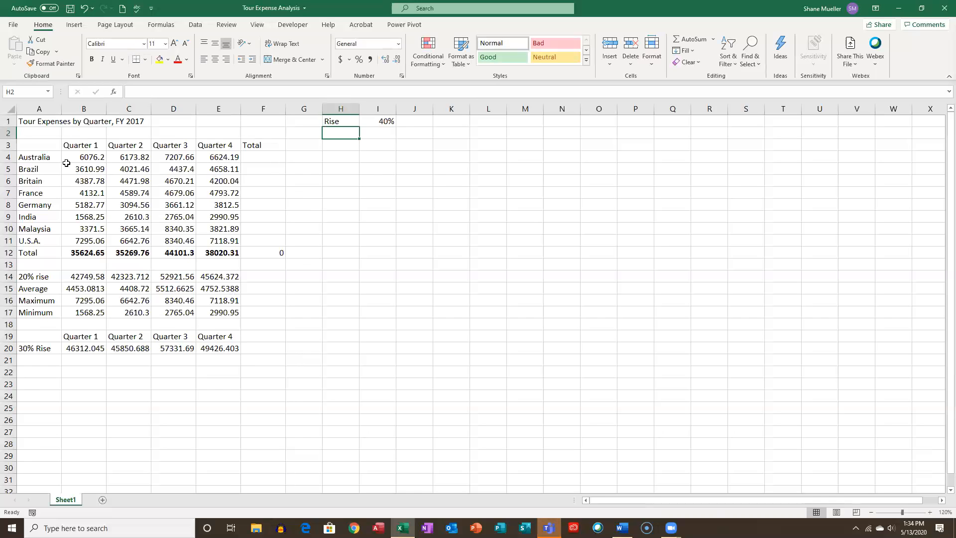
- Copy the Quarter 1 to Quarter 4 headings from B3:E3 to B22:E22
left_click(77, 76)
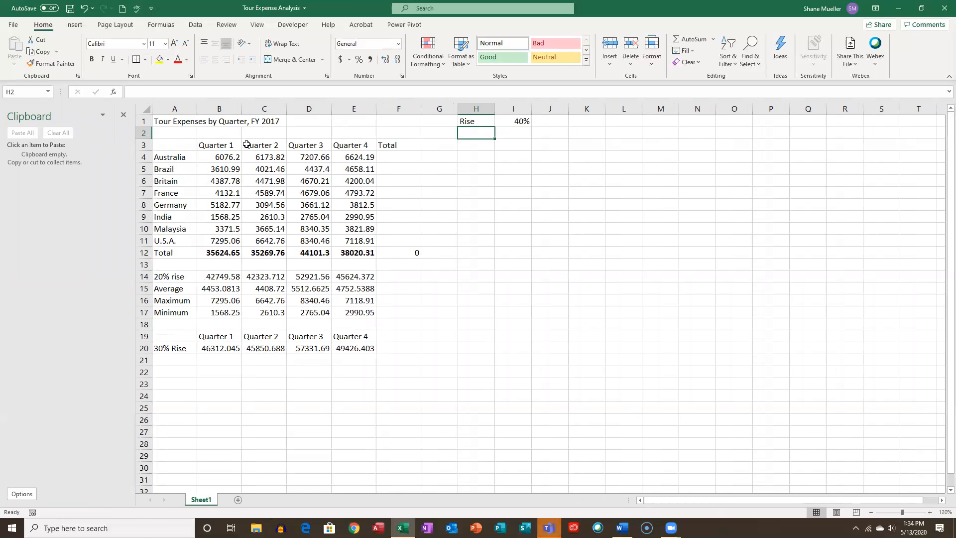
left_click_drag(227, 145, 342, 149)
key("ctrl+c")
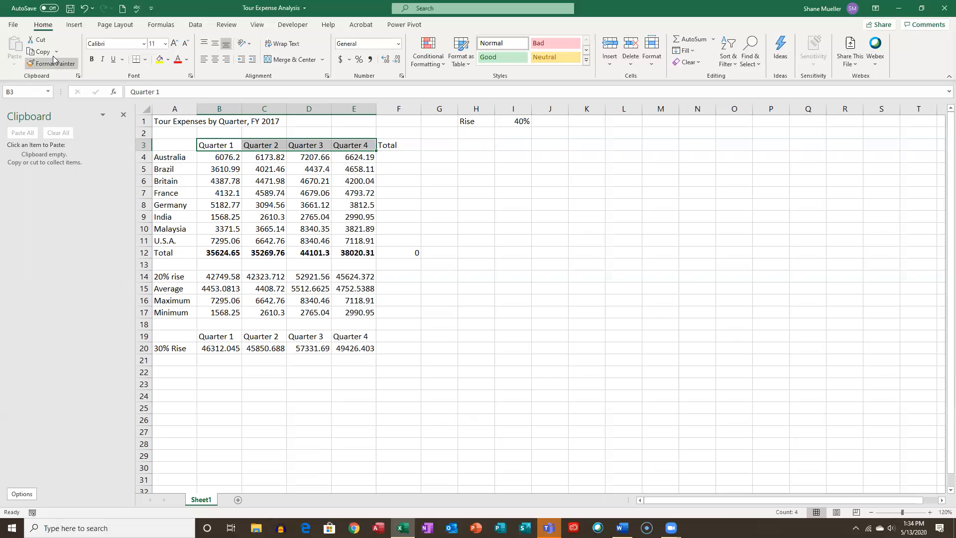
left_click(40, 51)
left_click_drag(217, 373, 347, 374)
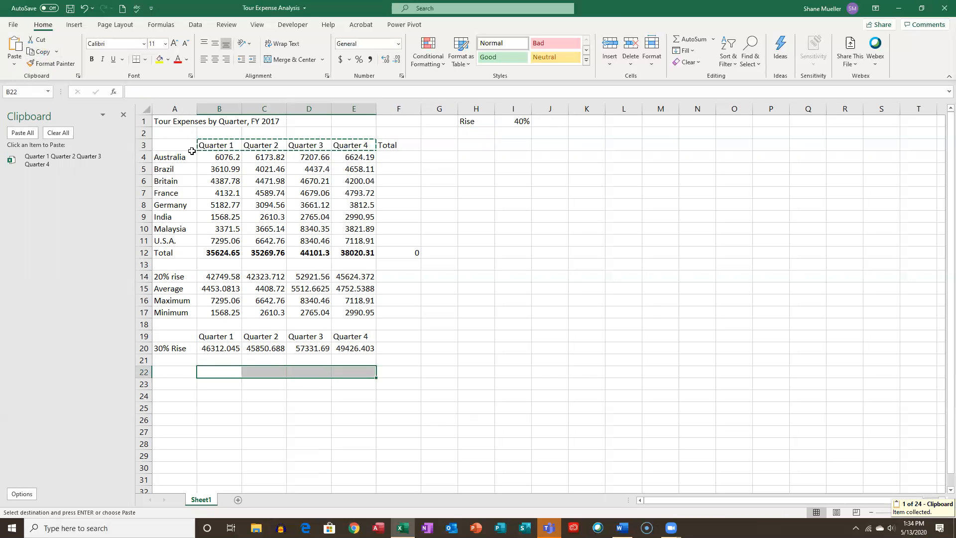
left_click(15, 47)
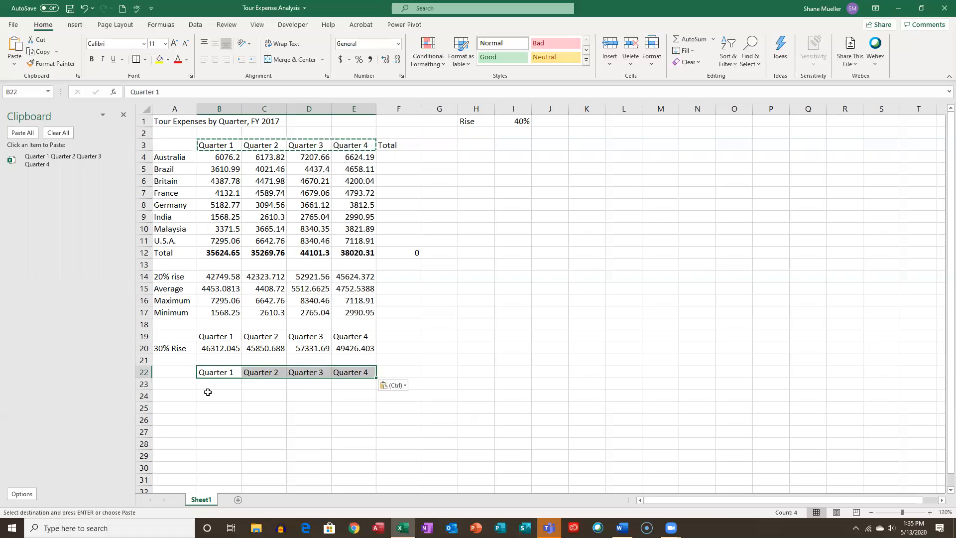
- Label the row in A23 as New Rise and close the clipboard pane
left_click(178, 385)
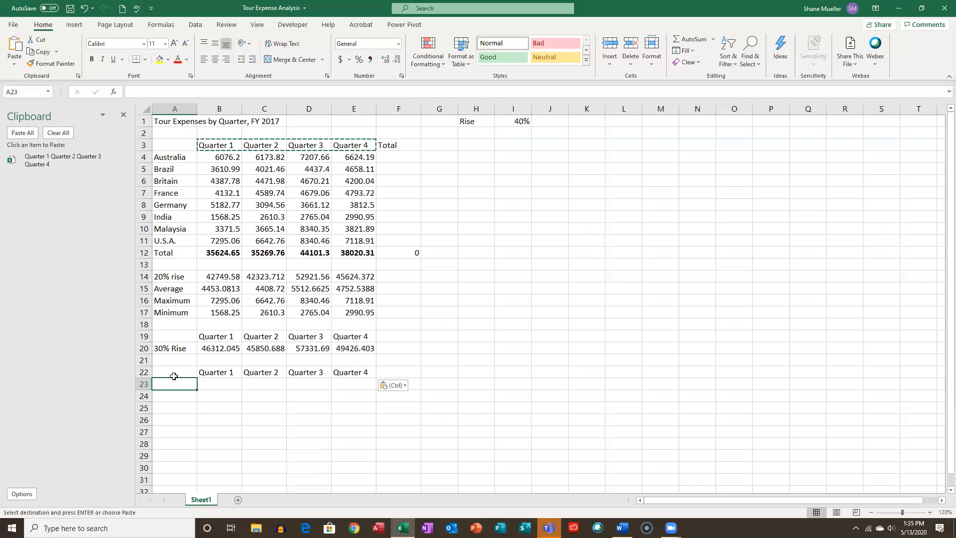
type("New Rise")
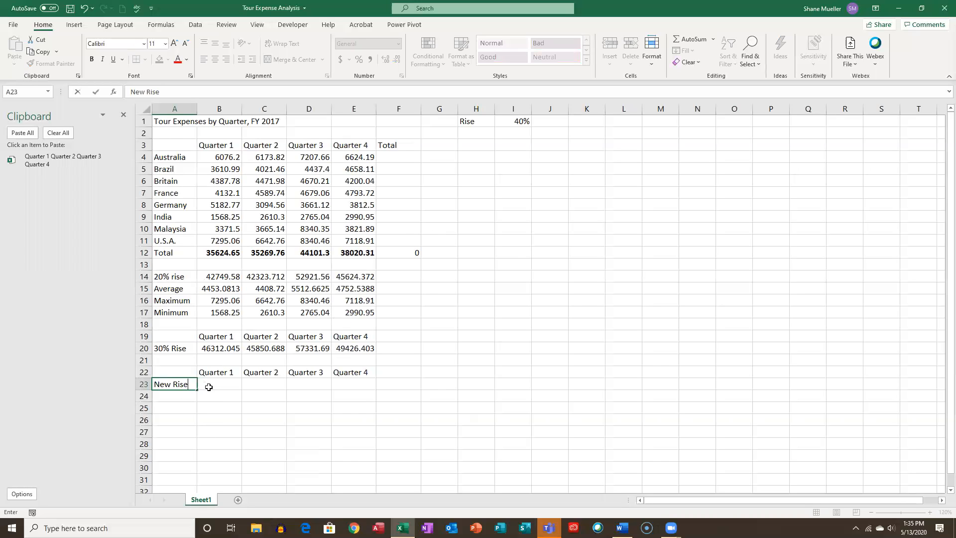
left_click(123, 115)
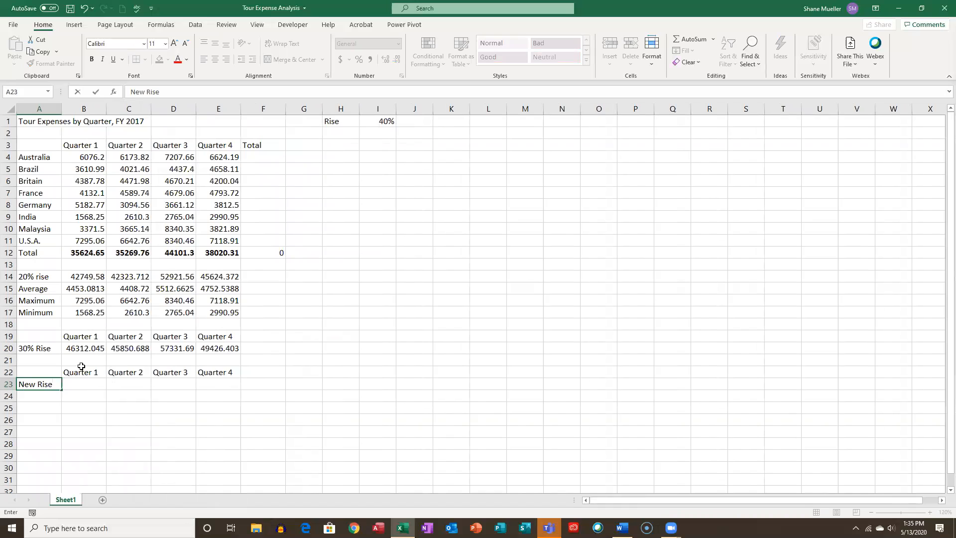
- Enter the formula =B12*I1+B12 in B23 for the Quarter 1 new rise and fill it across to E23
left_click(82, 383)
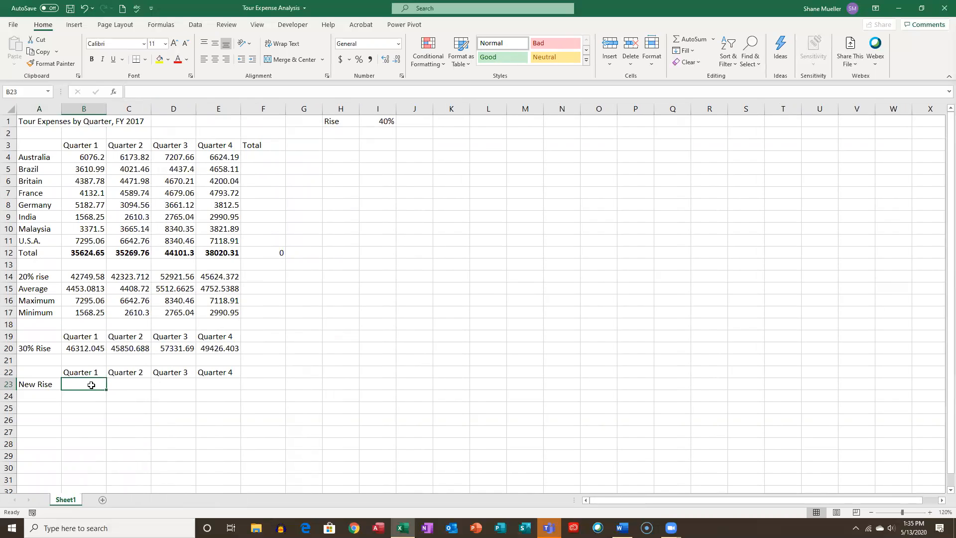
type("=")
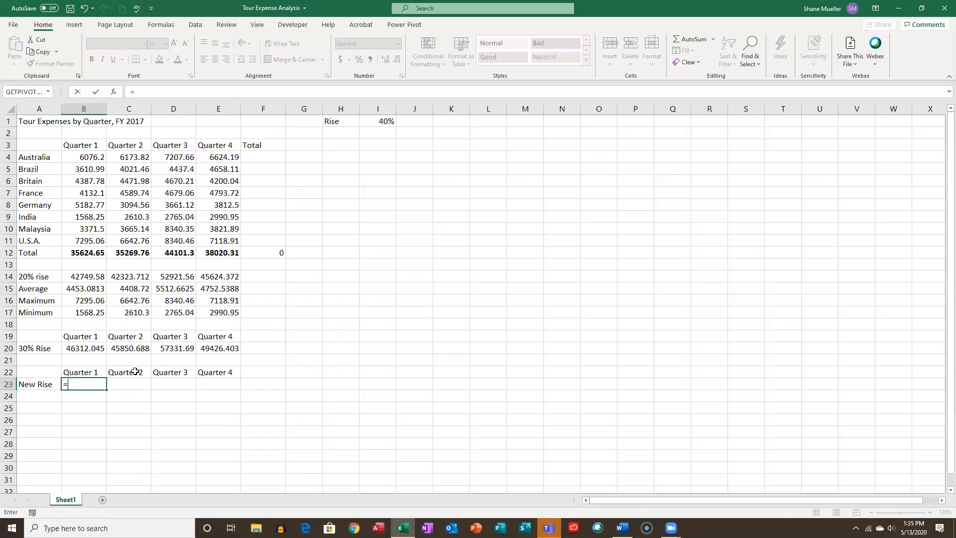
left_click(90, 253)
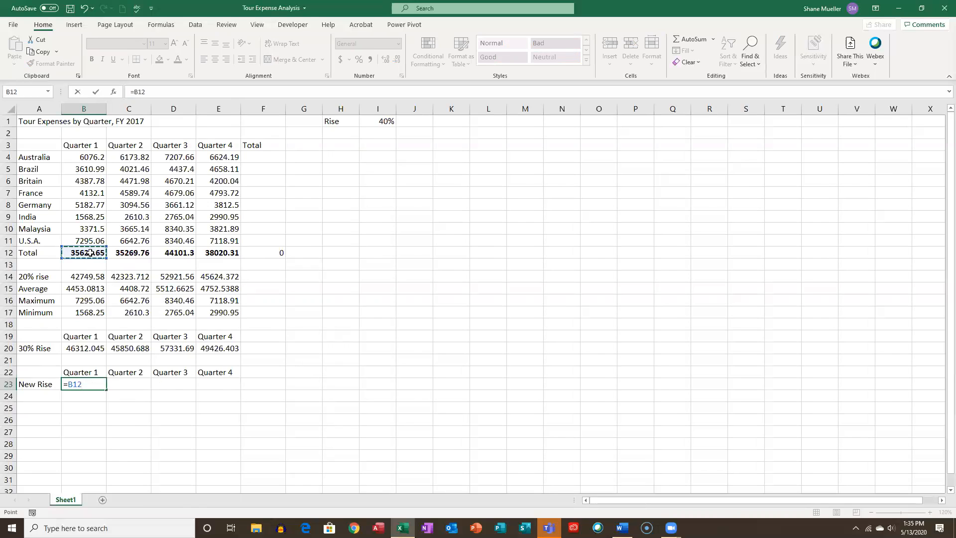
type("*")
left_click(381, 122)
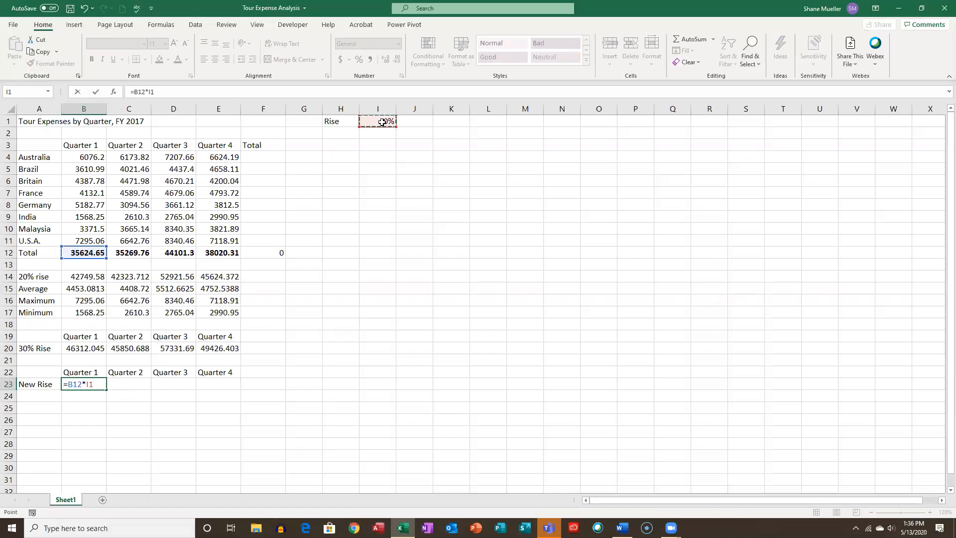
left_click(336, 92)
left_click(87, 253)
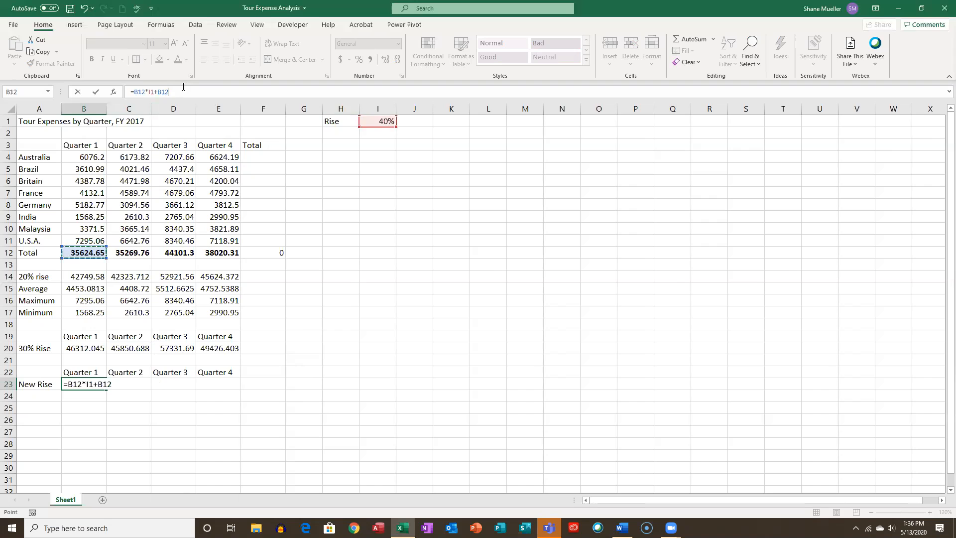
key("Return")
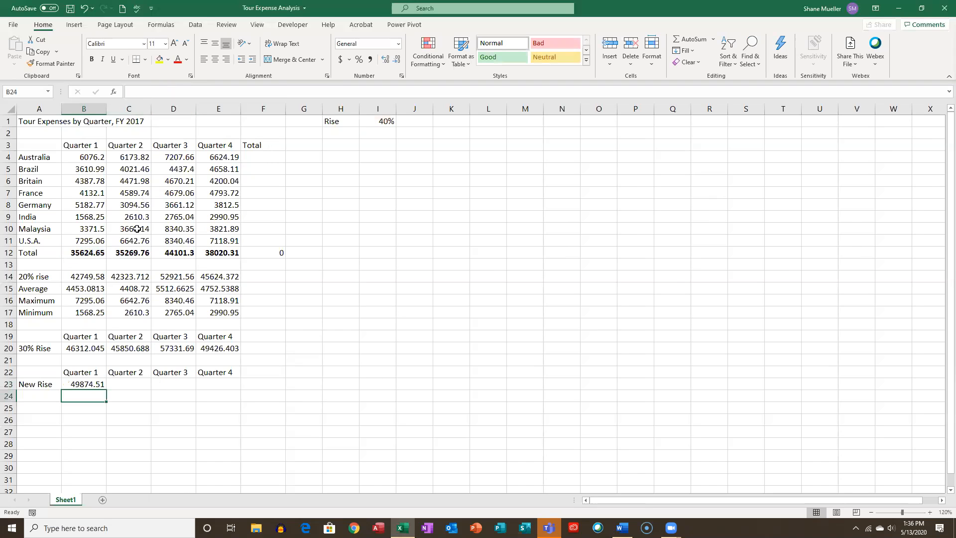
left_click(90, 384)
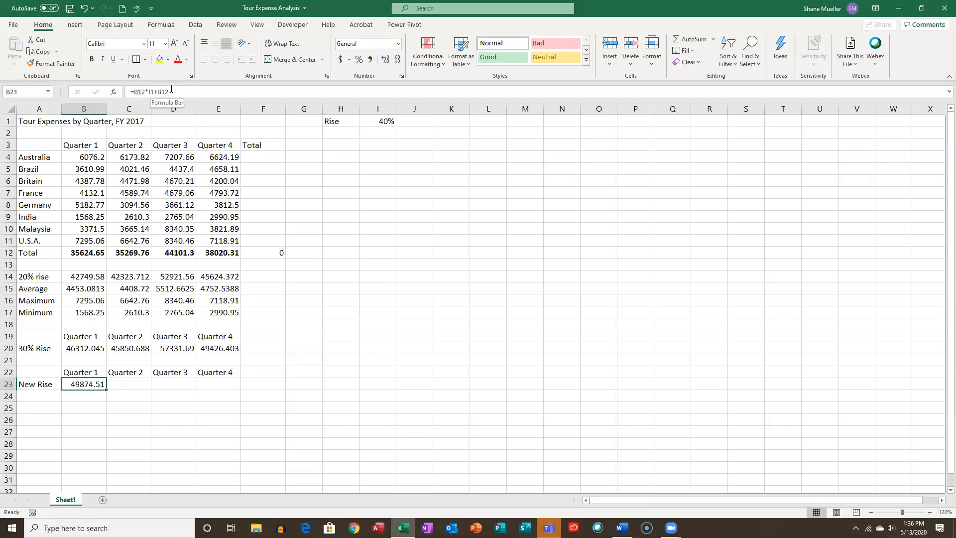
left_click_drag(105, 390, 226, 392)
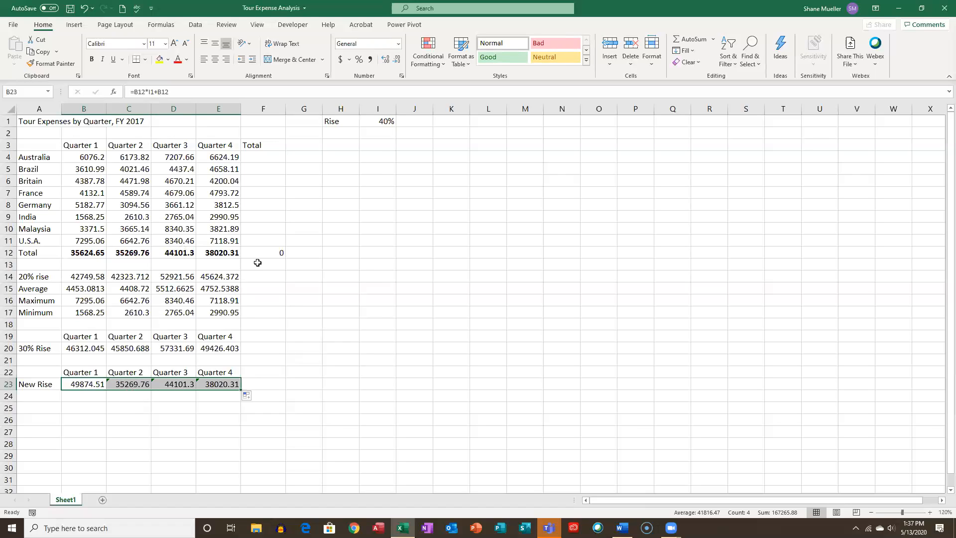
- Examine the New Rise formulas in B23, C23 and D23 against the rate in I1, including the error details for C23
left_click(91, 385)
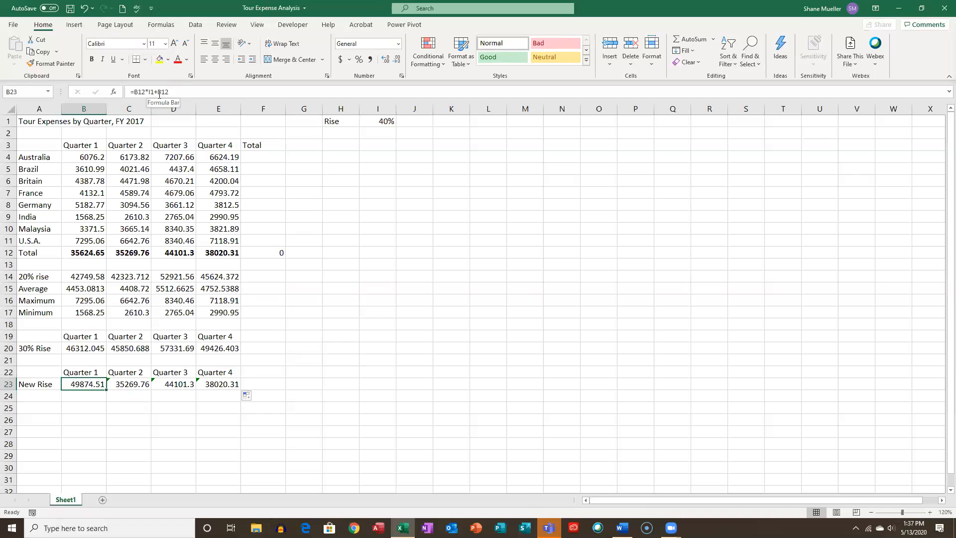
left_click(129, 385)
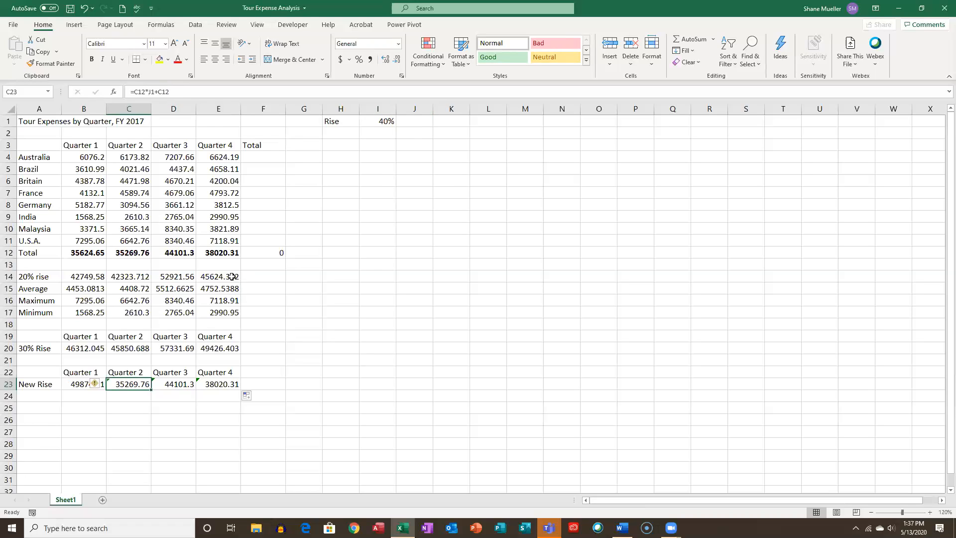
left_click(179, 386)
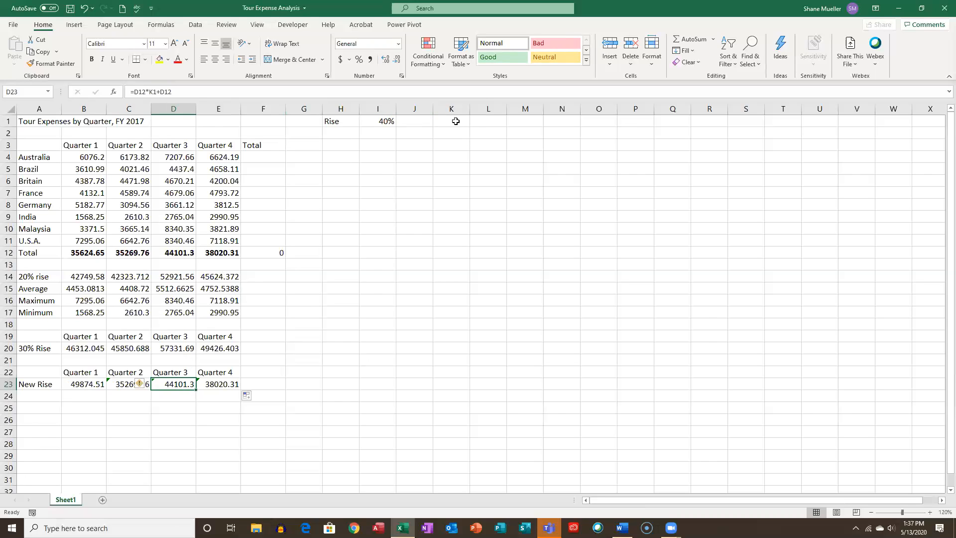
left_click(118, 386)
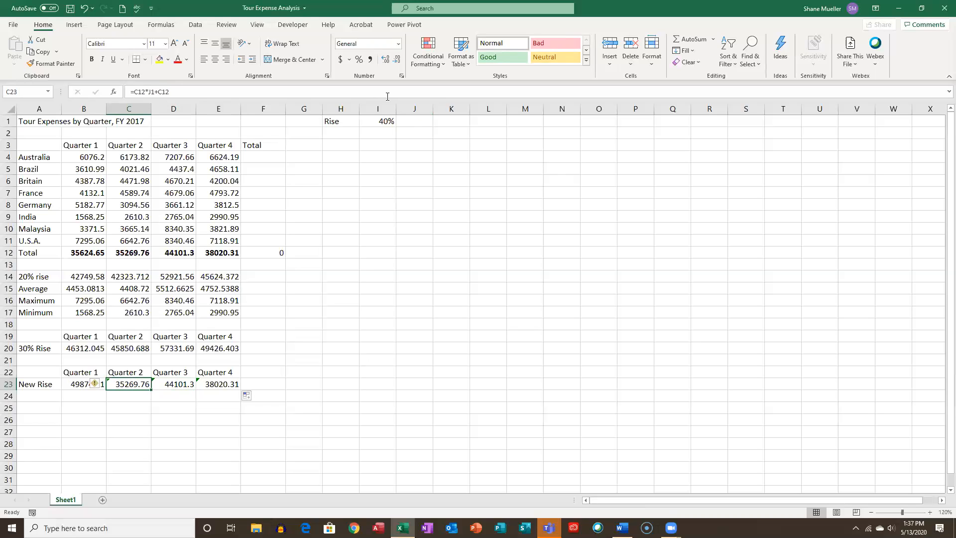
left_click(386, 121)
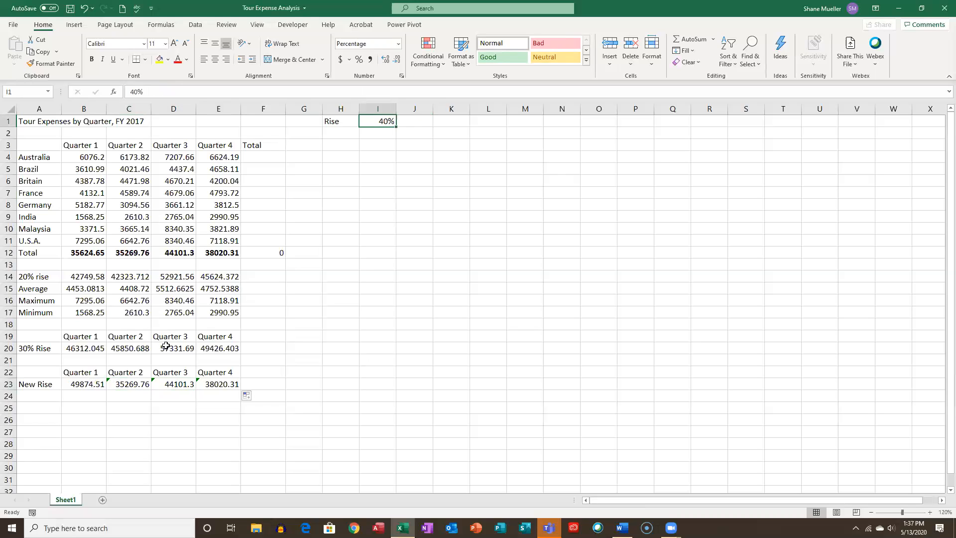
left_click(133, 385)
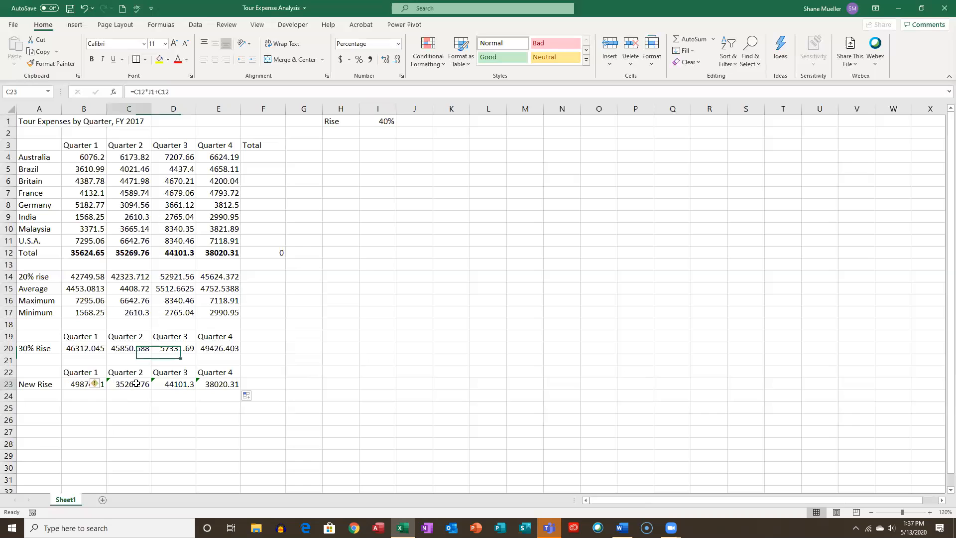
left_click(95, 385)
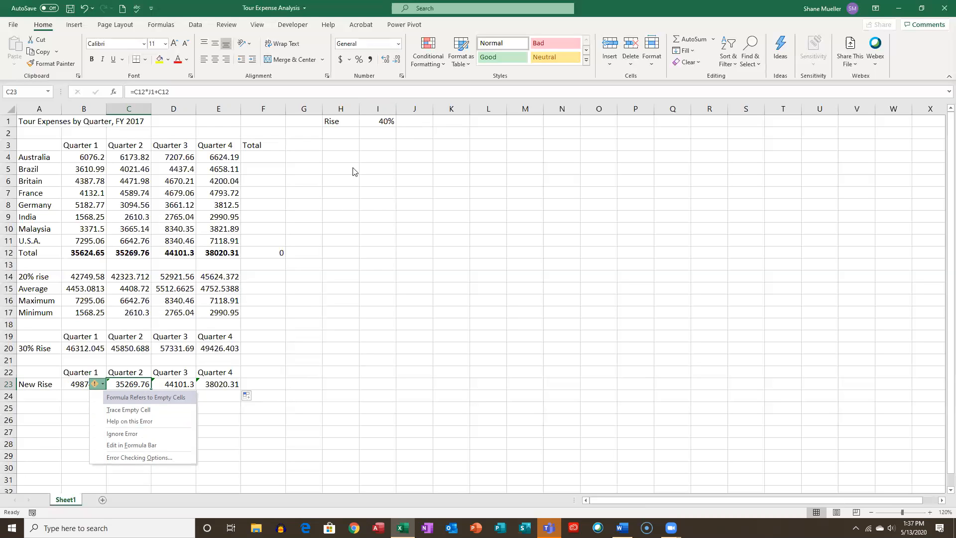
left_click(74, 385)
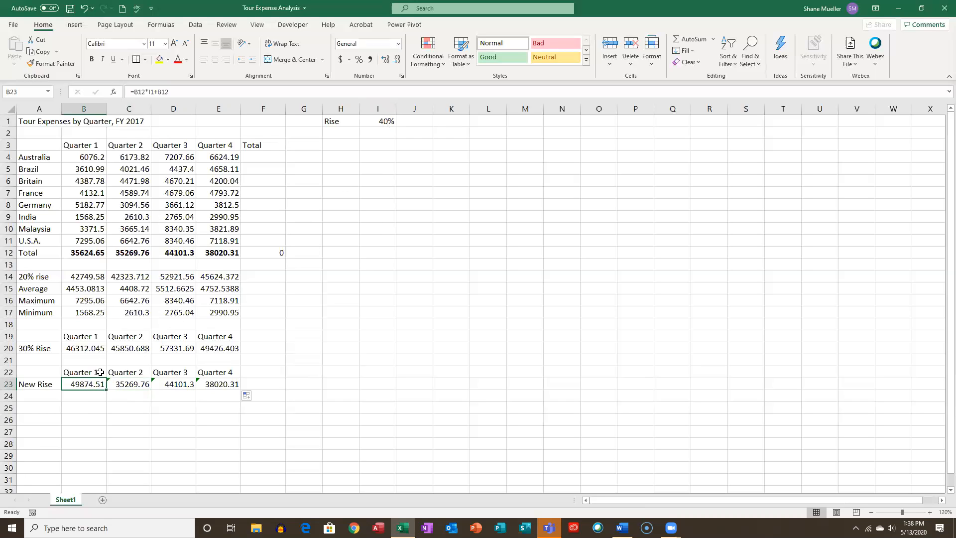
left_click(380, 122)
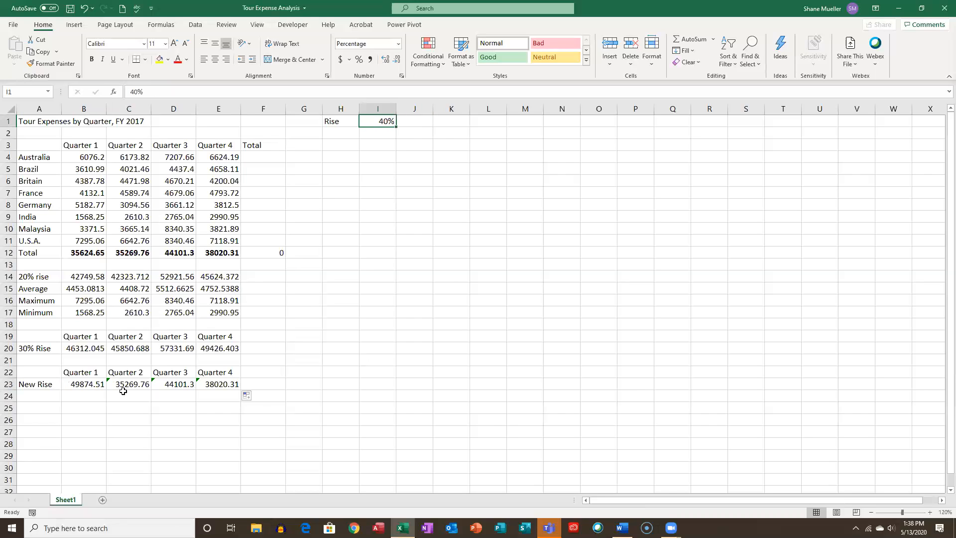
- Make the rate reference absolute in the Quarter 1 New Rise formula in B23, giving =B12*$I$1+B12
left_click(88, 384)
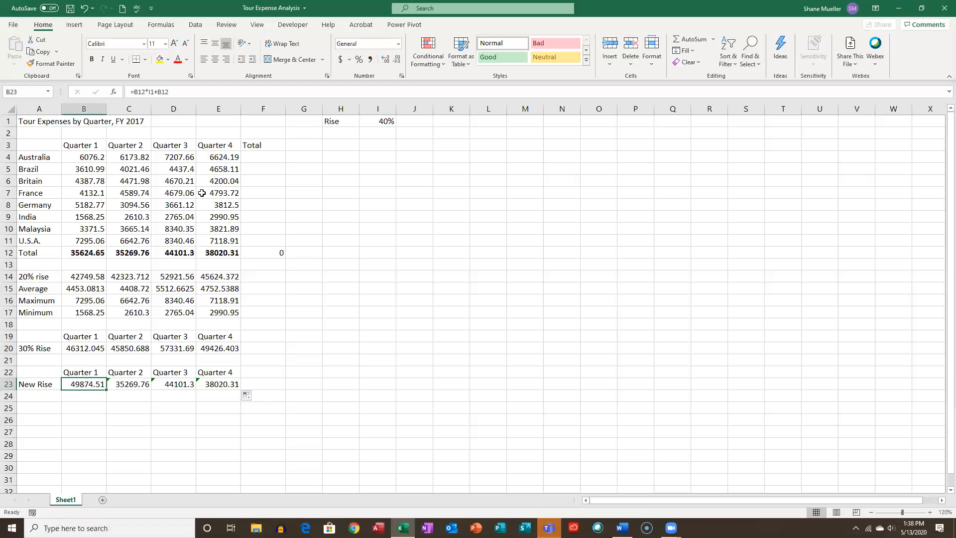
left_click(152, 92)
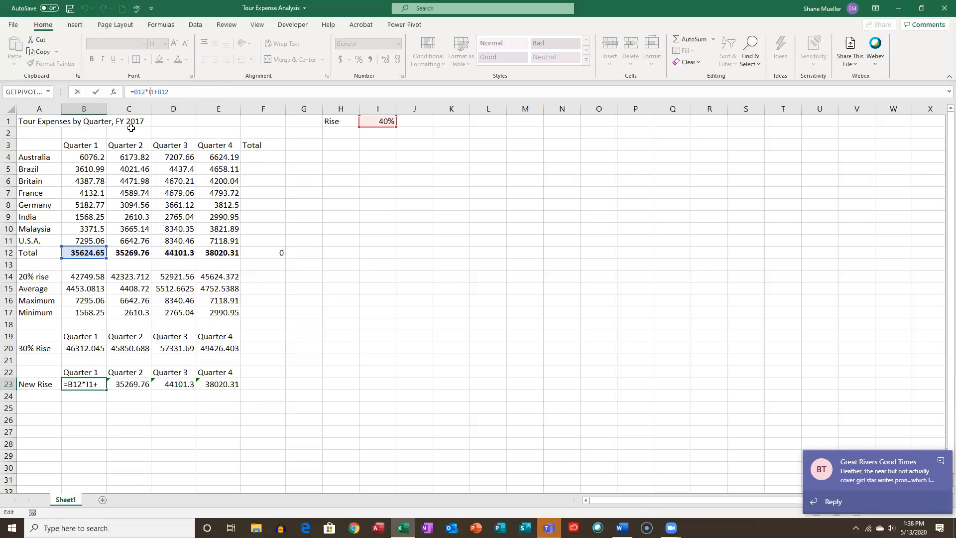
key("F4")
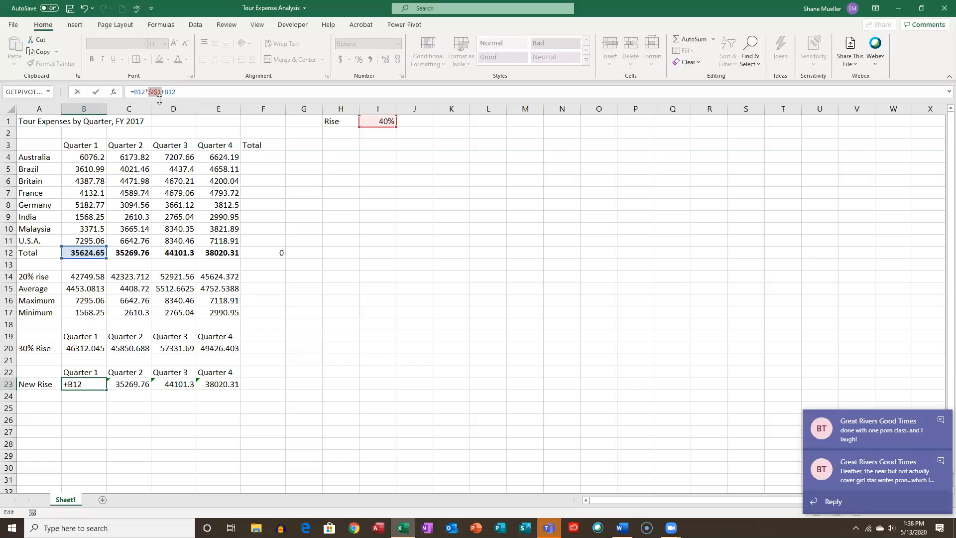
left_click(232, 93)
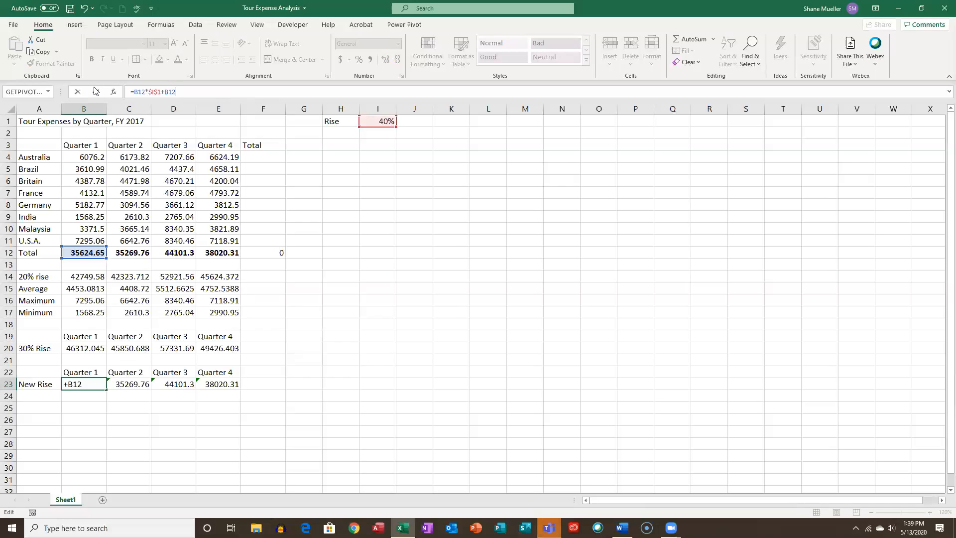
key("Return")
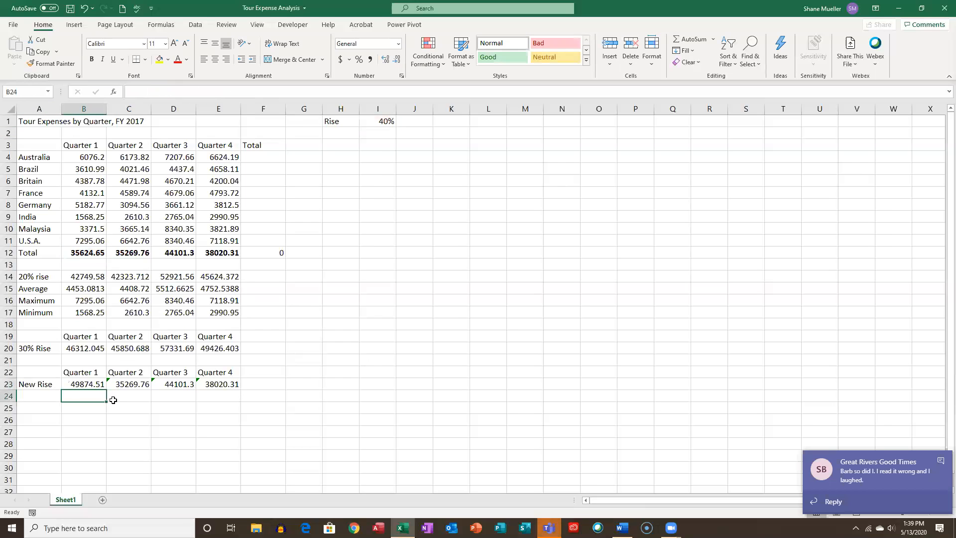
- Fill the B23 formula across to E23 and check the copied formulas in C23, D23 and E23
left_click(90, 383)
left_click_drag(105, 390, 252, 393)
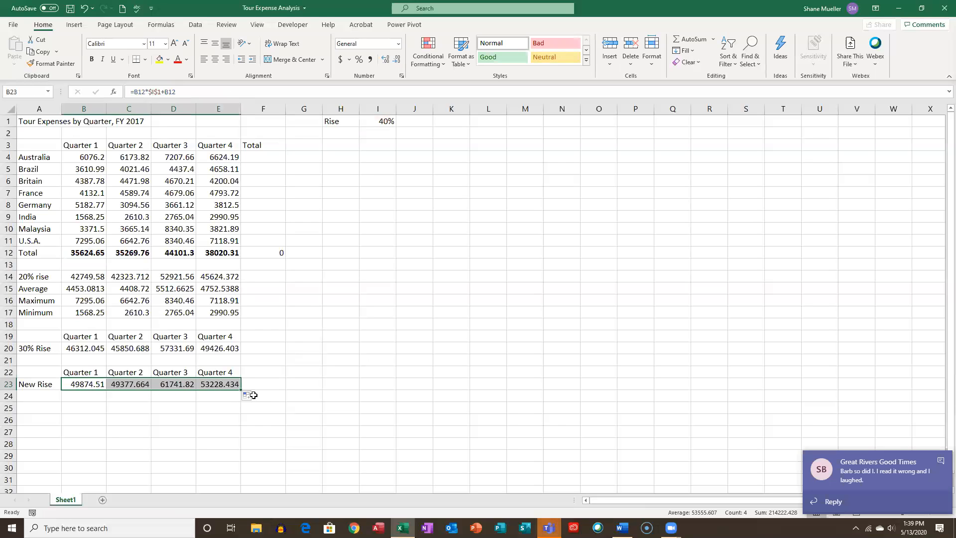
left_click(129, 383)
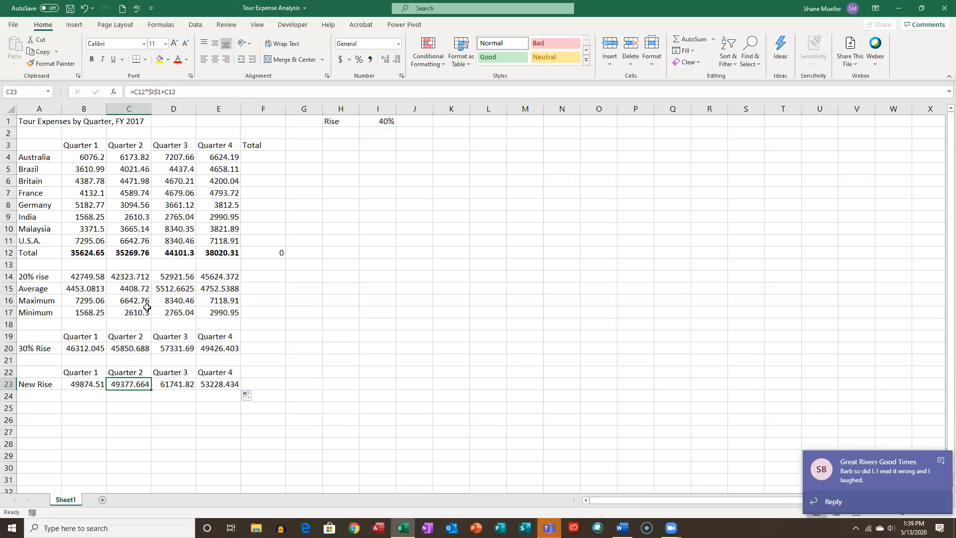
left_click(170, 383)
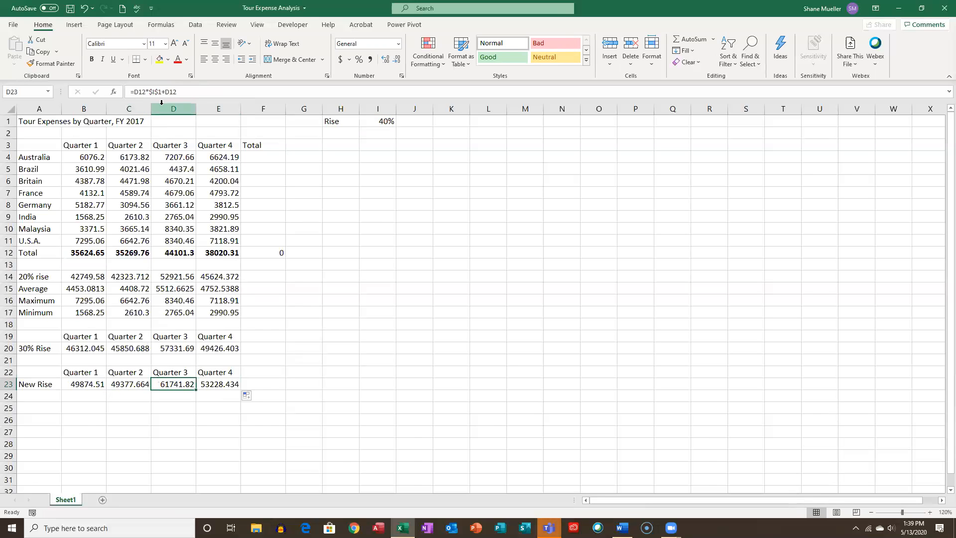
left_click(233, 383)
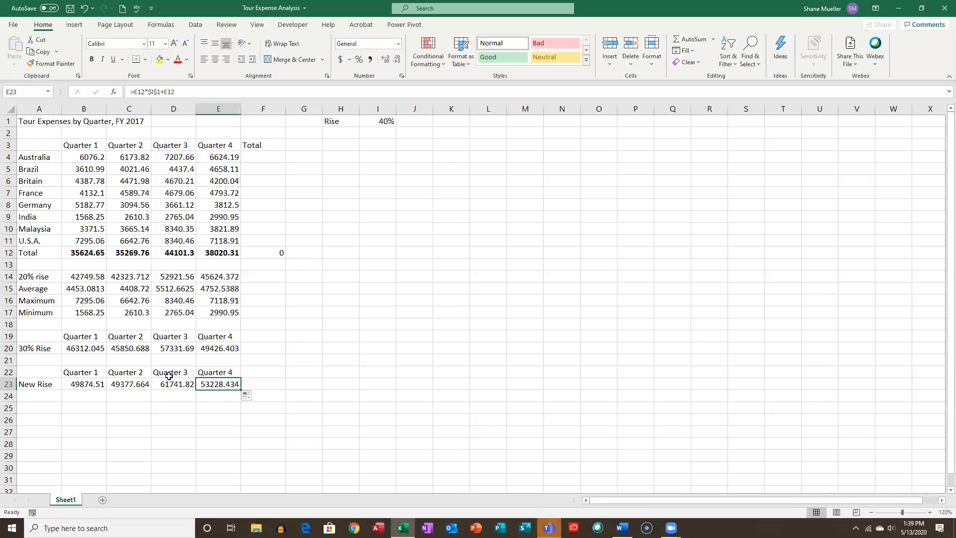
- Undo the last fill of the New Rise formula across C23:E23
left_click(83, 10)
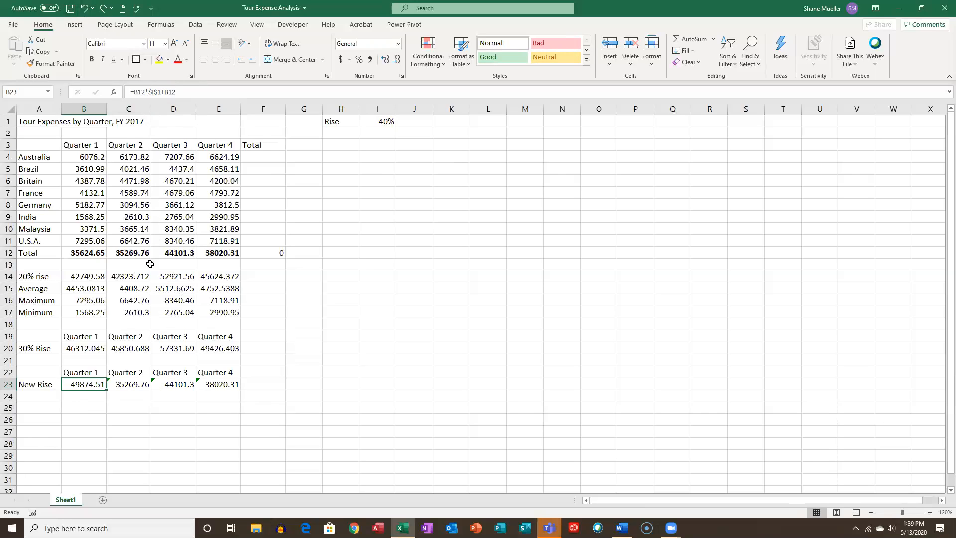
- Fill the Quarter 1 New Rise formula from B23 across through E23 and check the copied formula
left_click(385, 121)
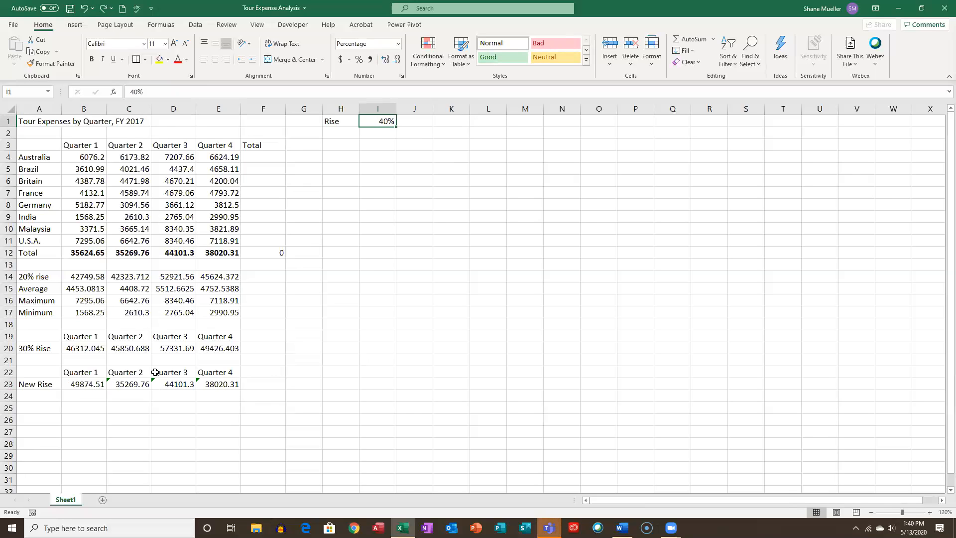
left_click(82, 385)
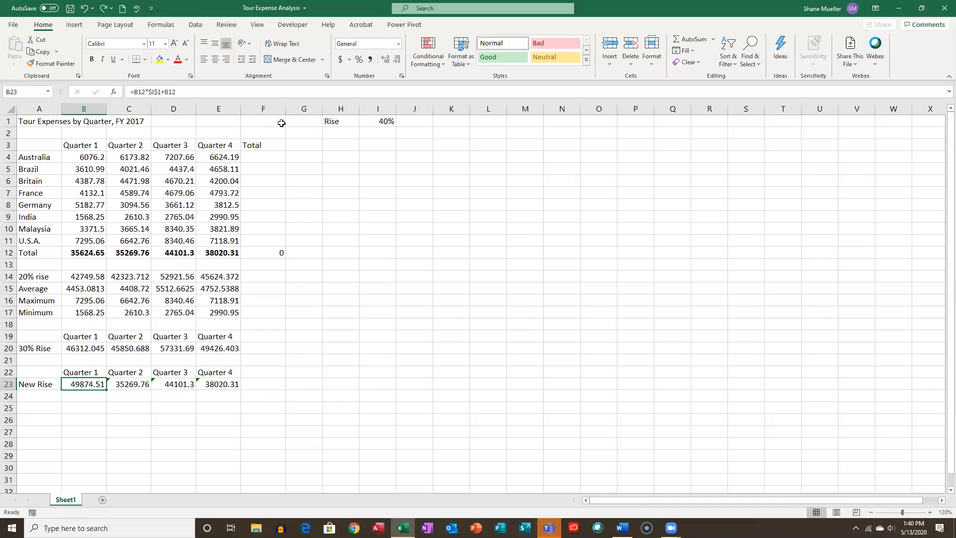
left_click(154, 92)
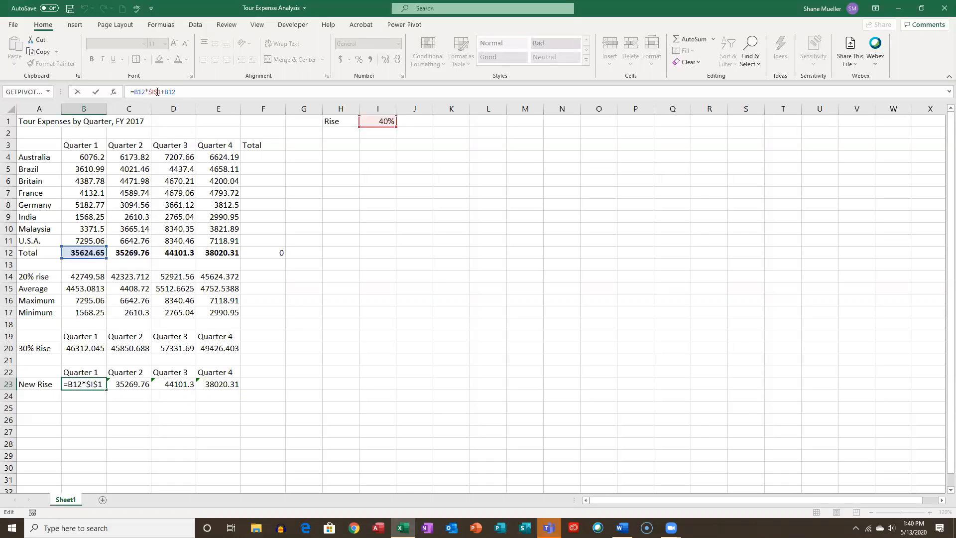
left_click(96, 96)
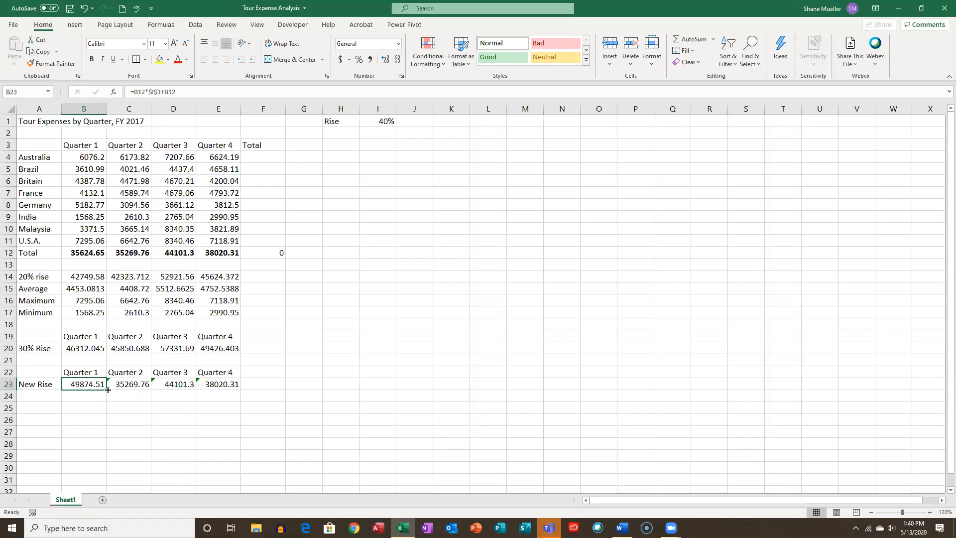
left_click_drag(108, 390, 229, 397)
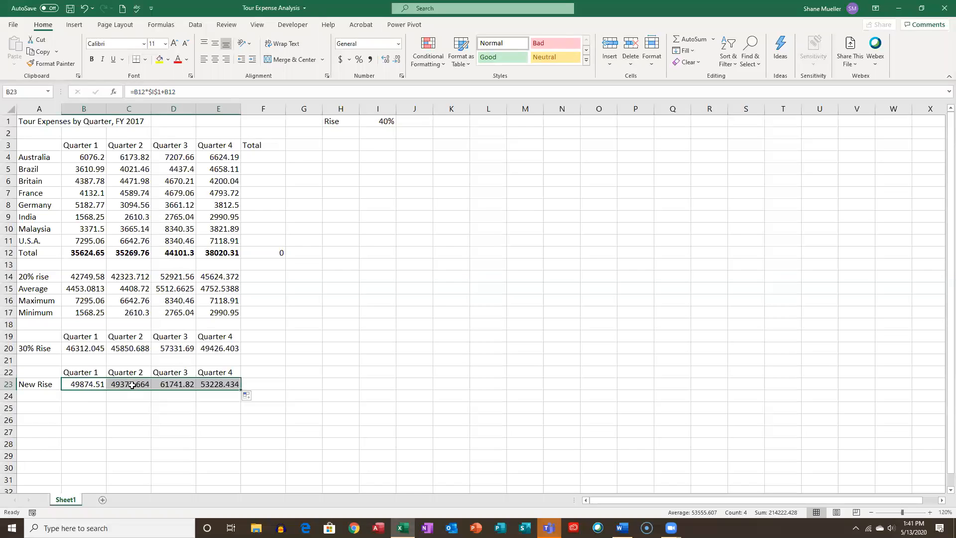
left_click(90, 383)
left_click(138, 384)
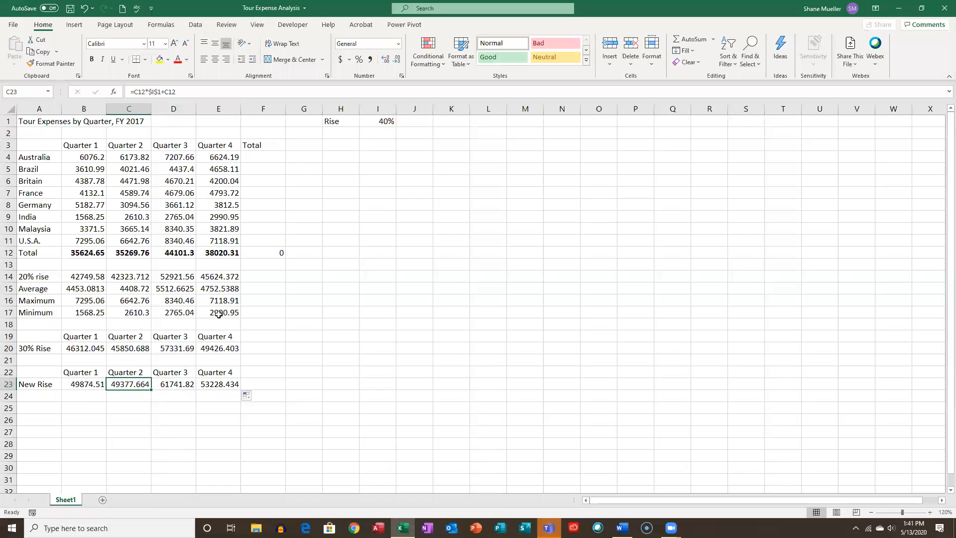
left_click(91, 383)
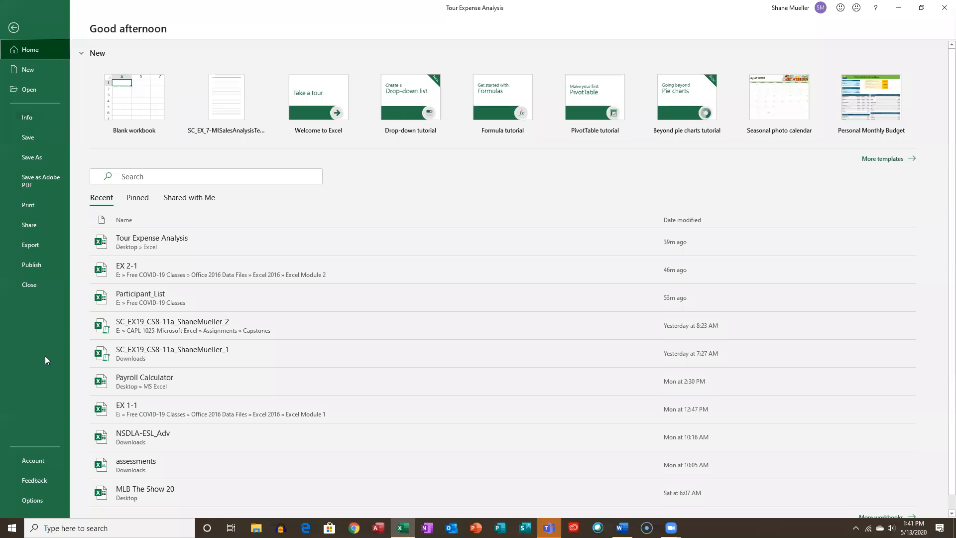
- Examine the Formulas and Data pages of the program options and close the dialog without changing anything
key("Escape")
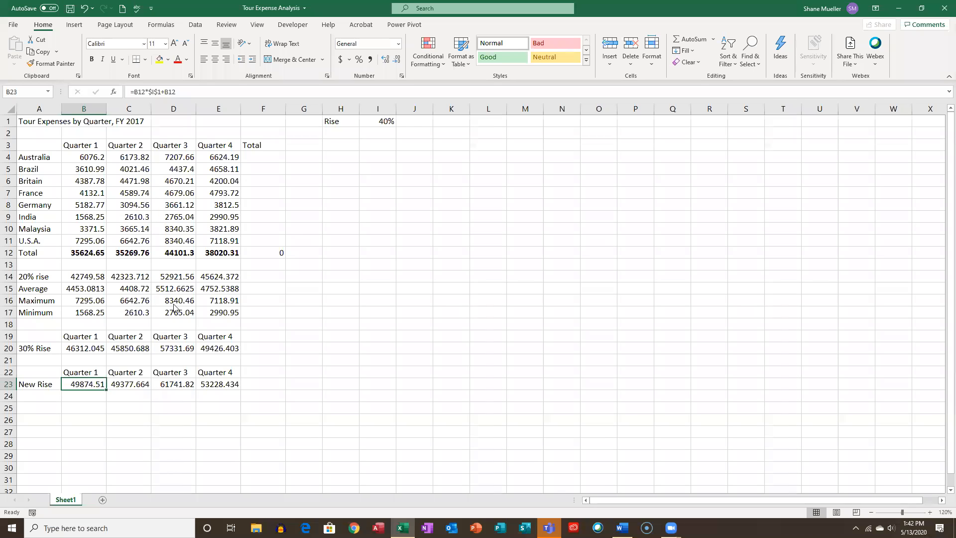
key("alt+f")
key("t")
left_click(314, 128)
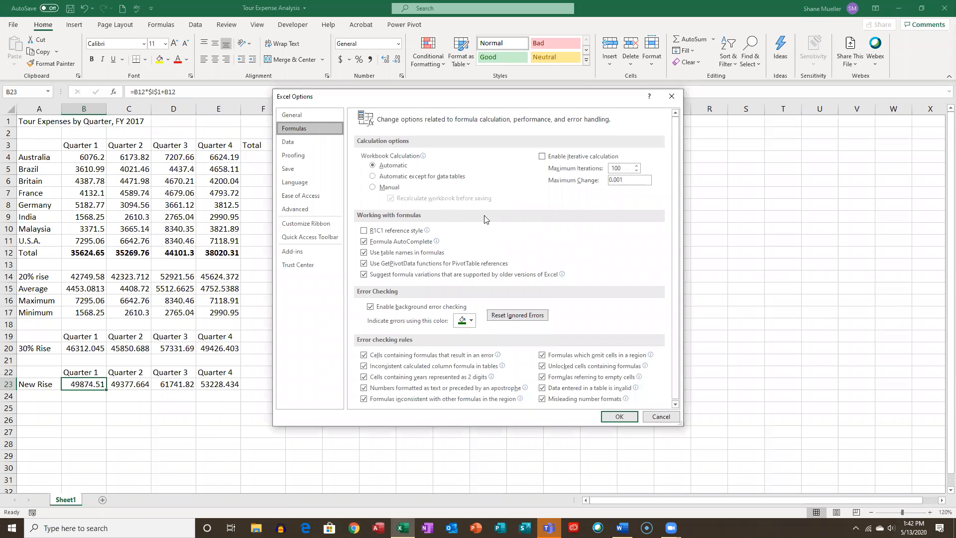
left_click(303, 142)
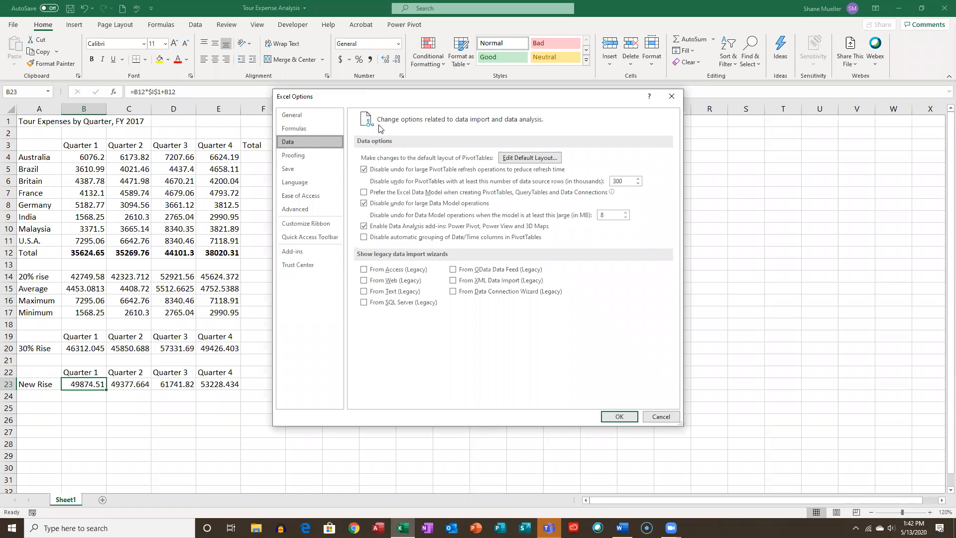
left_click(675, 99)
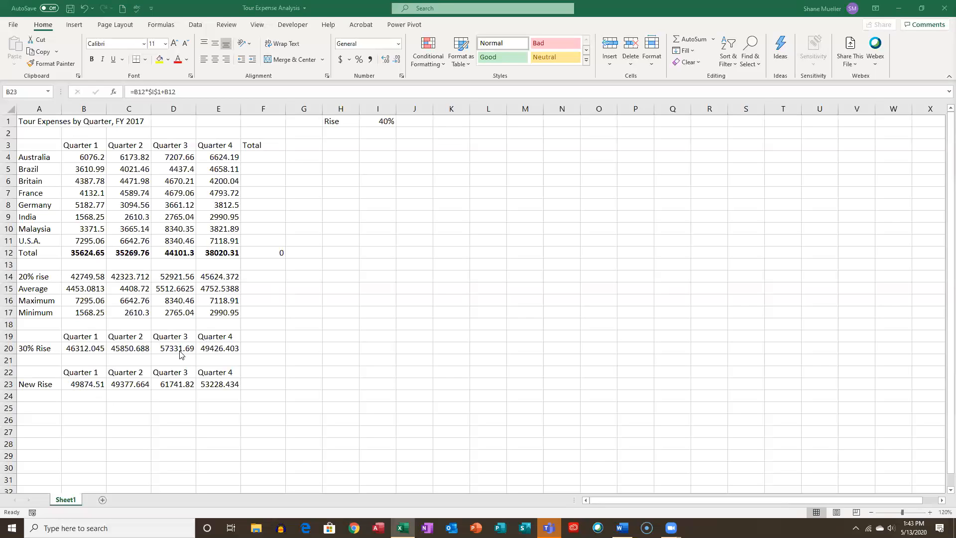
- Set the Rise rate in I1 to 35.5% and check the 30% Rise formulas in B20 through D20
left_click(386, 121)
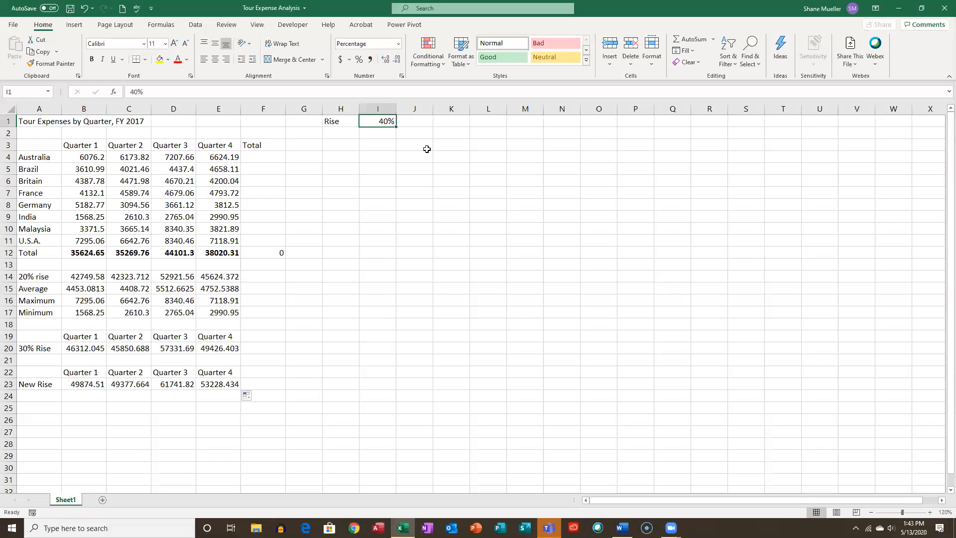
type("35.5")
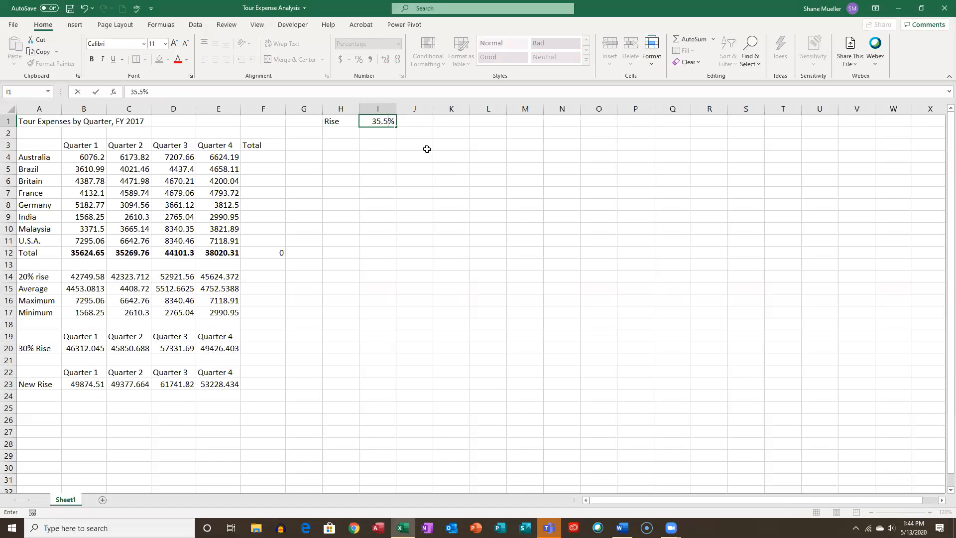
key("Return")
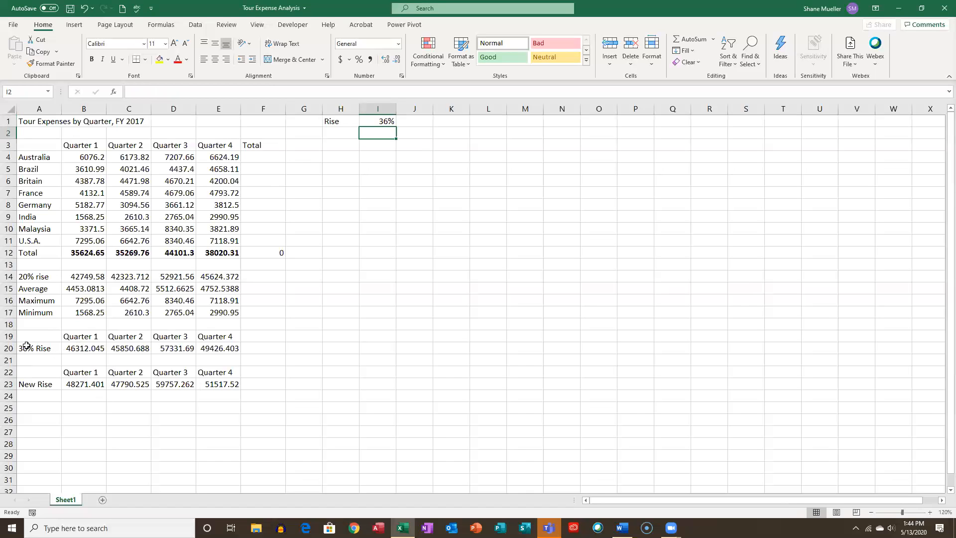
left_click(85, 348)
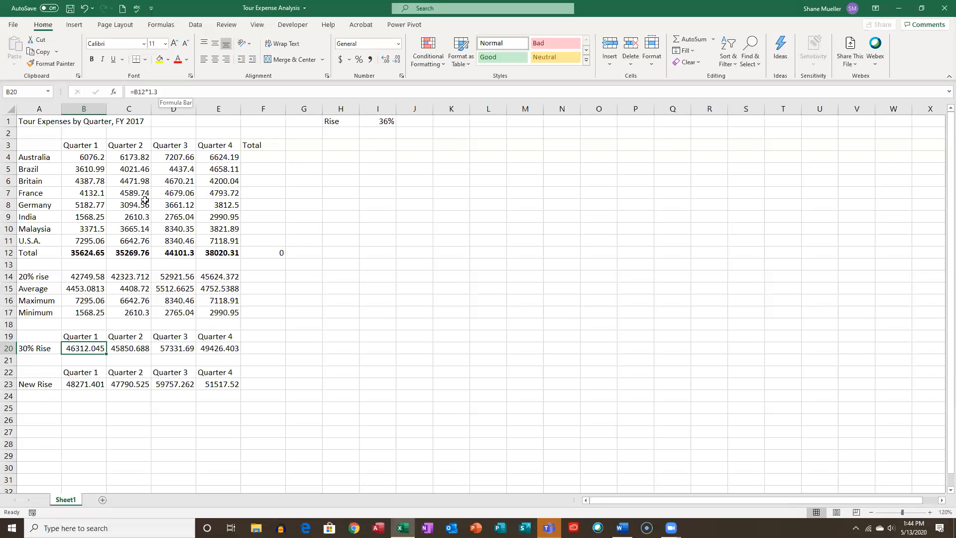
left_click(133, 348)
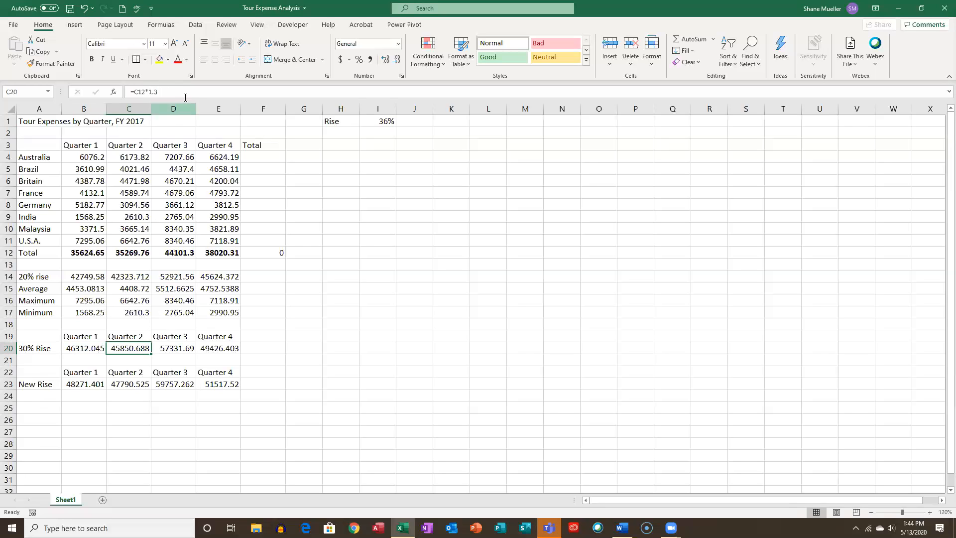
left_click(180, 350)
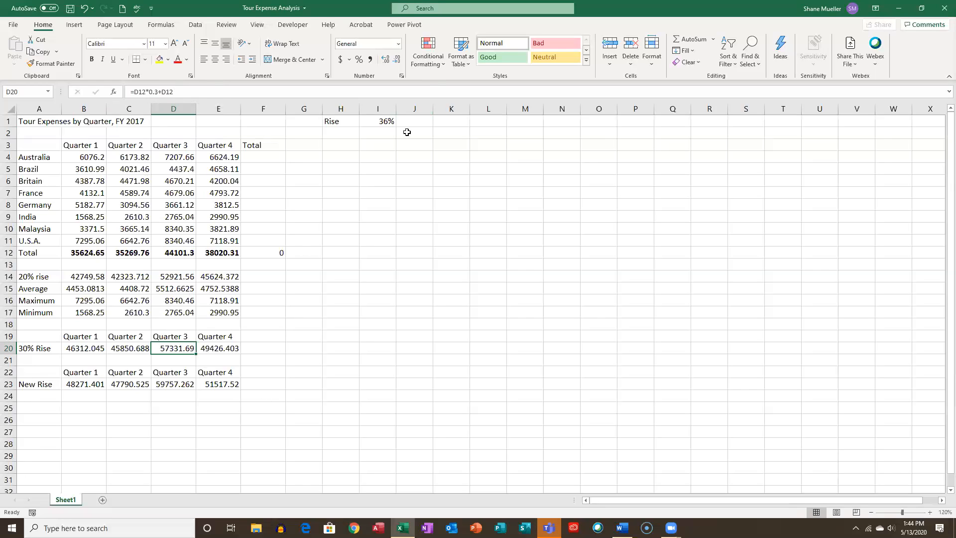
- Format the Rise percentage in I1 with one decimal place
left_click(384, 122)
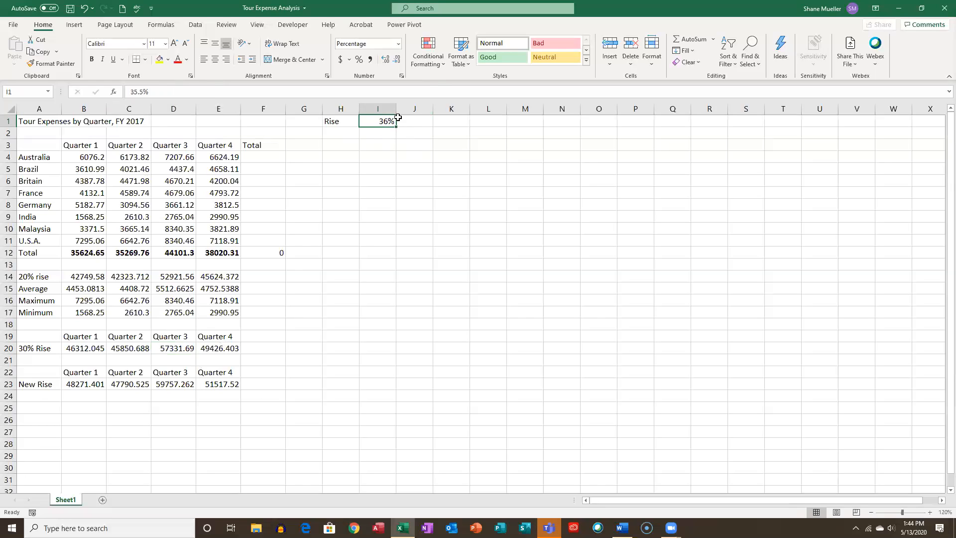
left_click(386, 60)
left_click(84, 8)
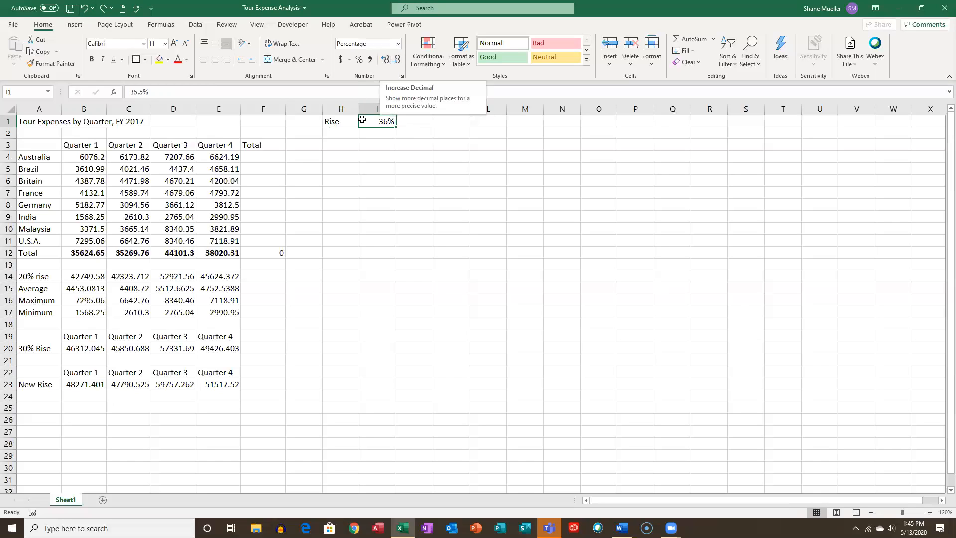
left_click(386, 61)
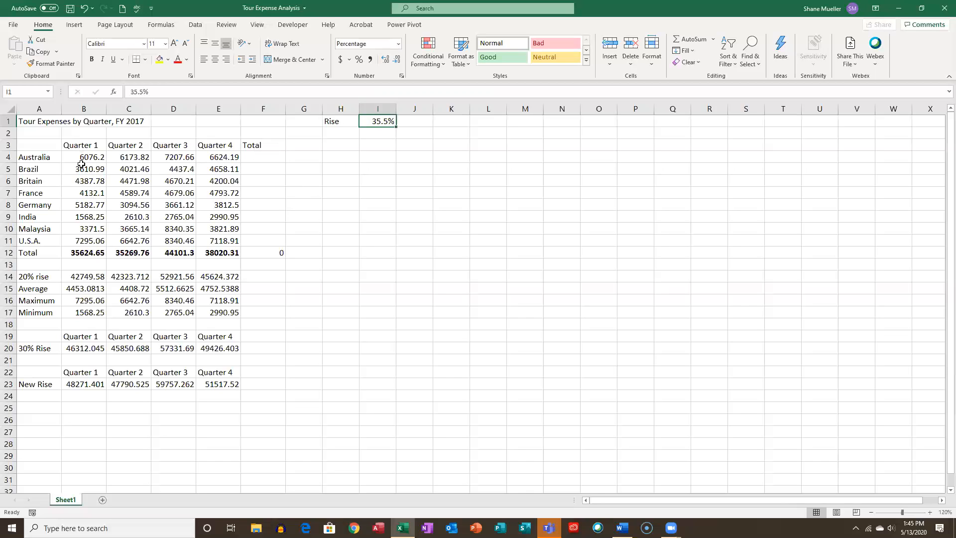
left_click_drag(88, 157, 140, 157)
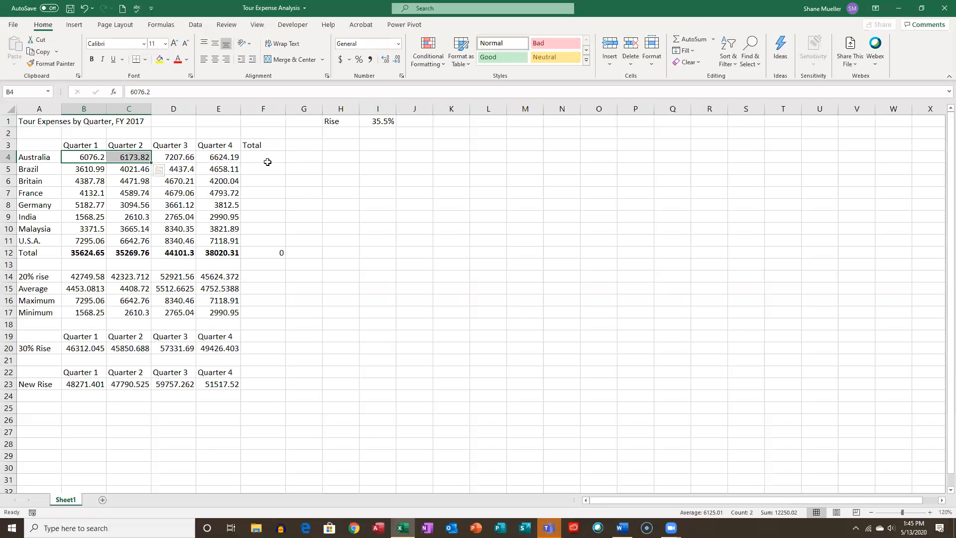
left_click(264, 158)
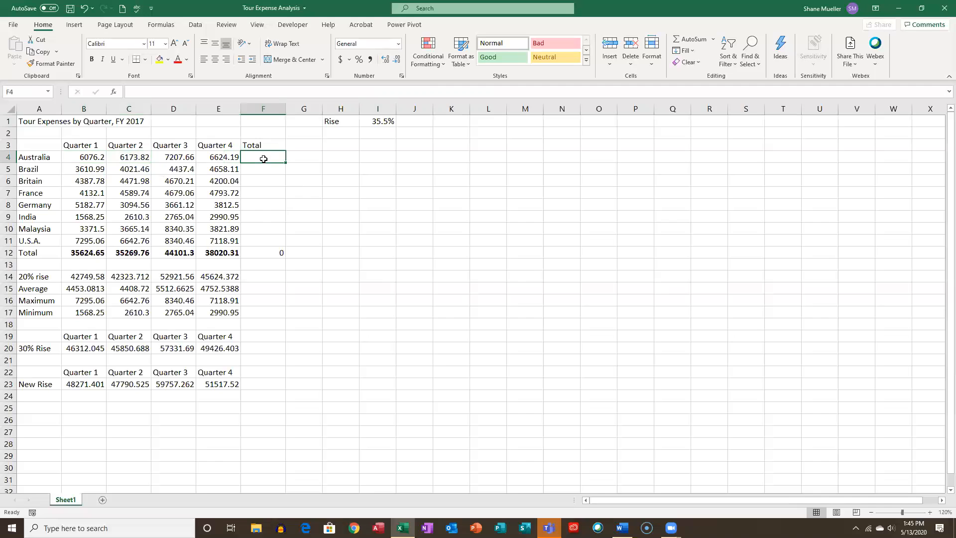
left_click(693, 40)
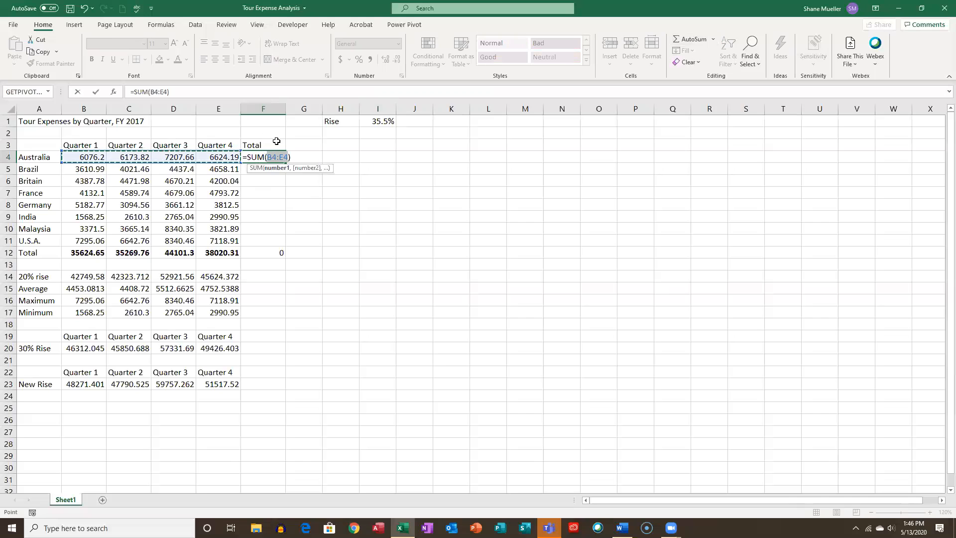
key("Escape")
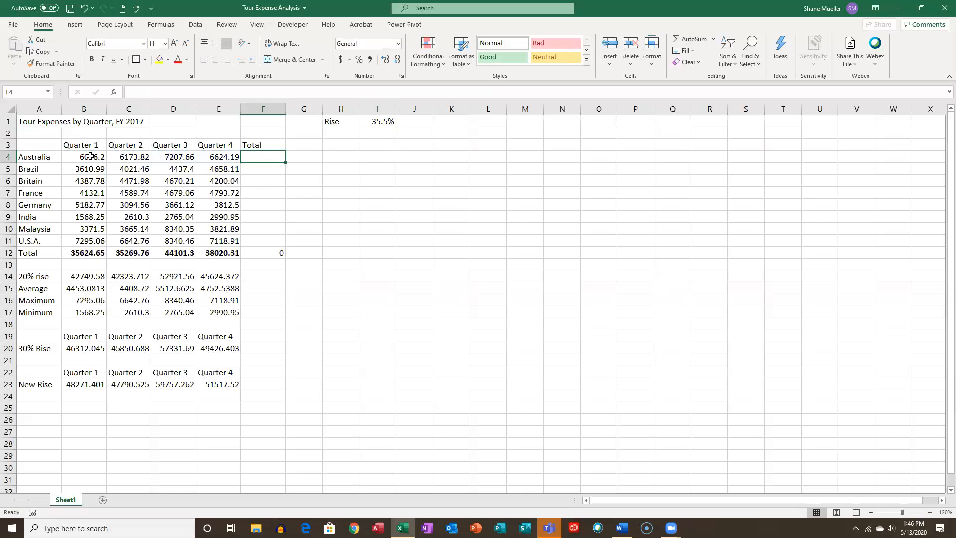
- Try adding row totals in F4:F11 with the Quick Analysis row Sum on B4:E11, and undo it
left_click_drag(90, 156, 219, 241)
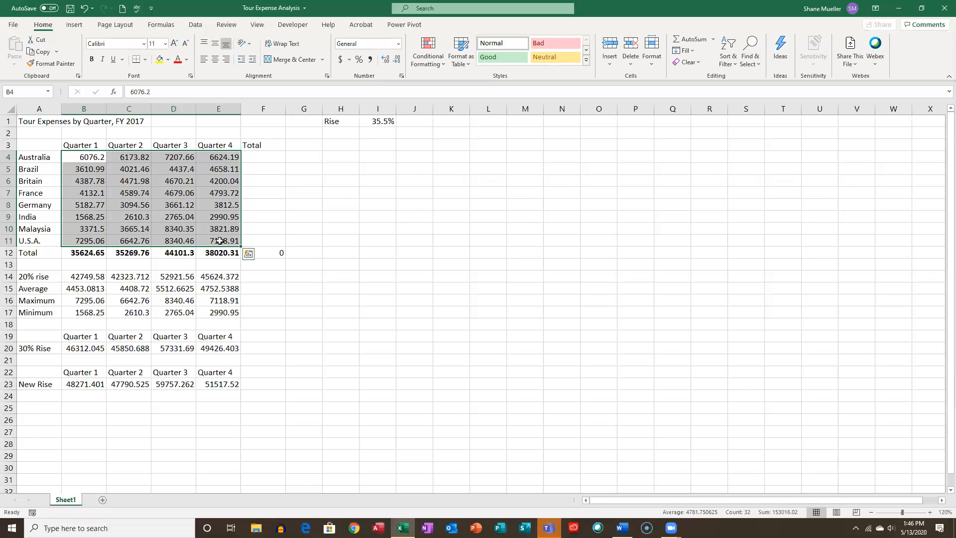
left_click(250, 257)
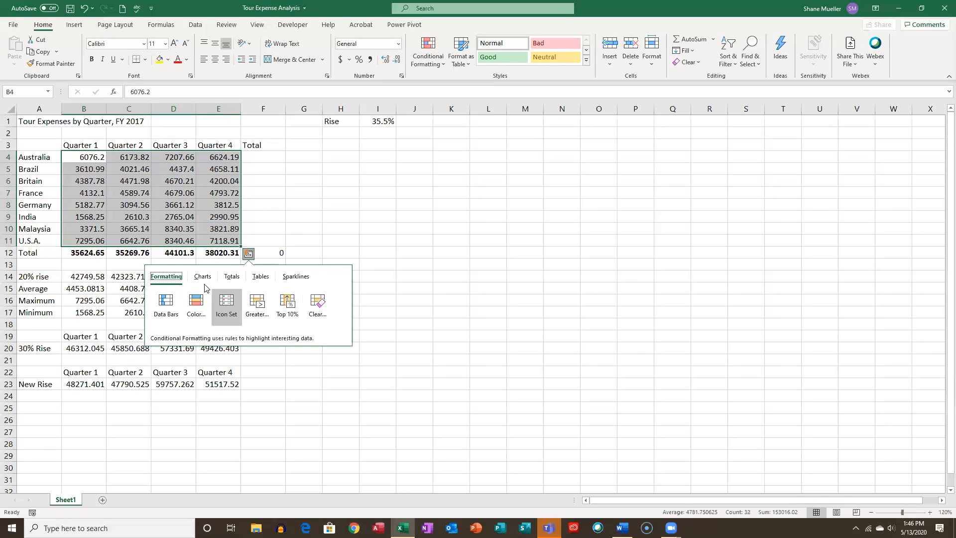
left_click(231, 276)
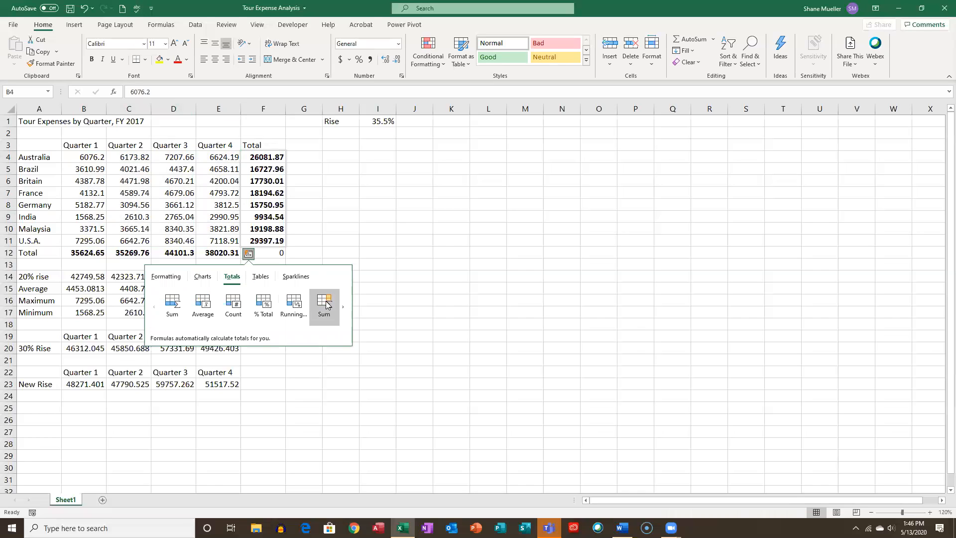
left_click(326, 303)
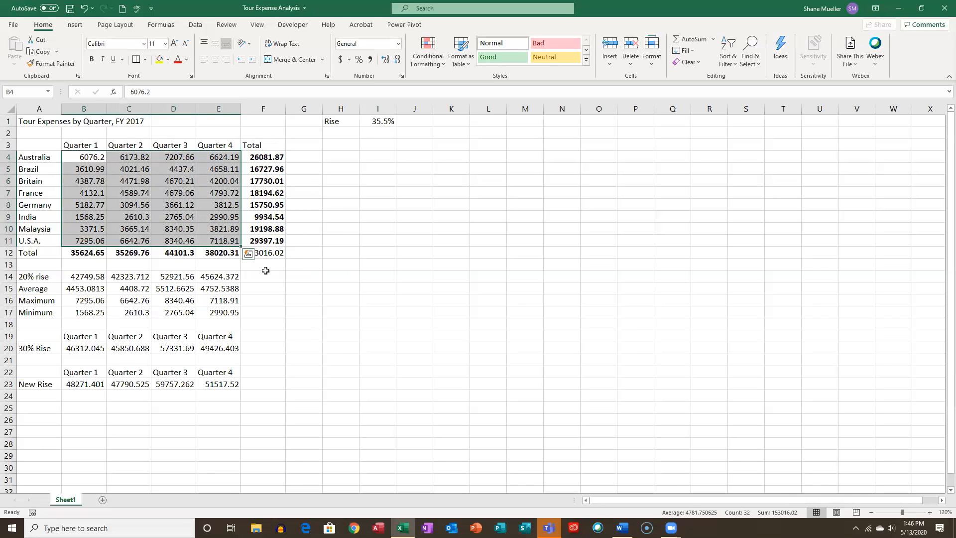
left_click(279, 266)
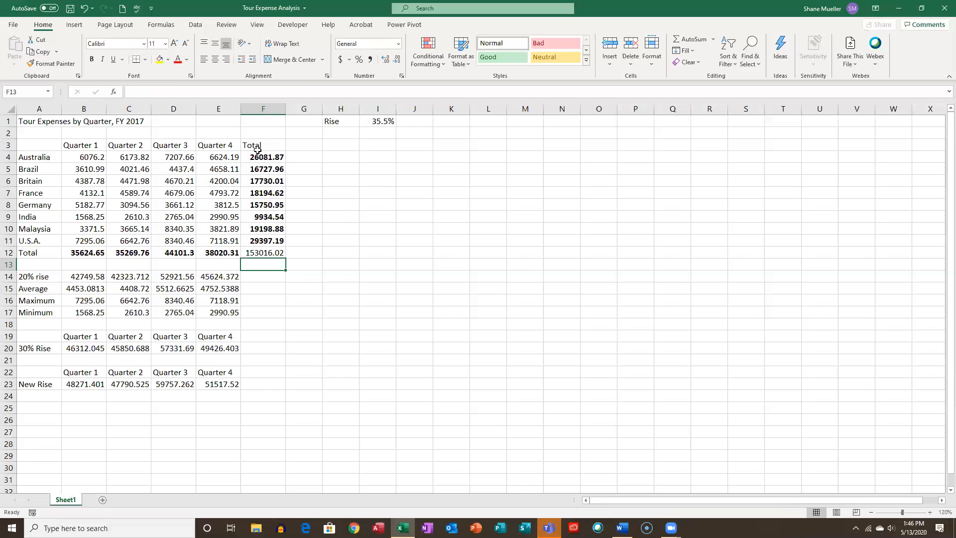
left_click(83, 8)
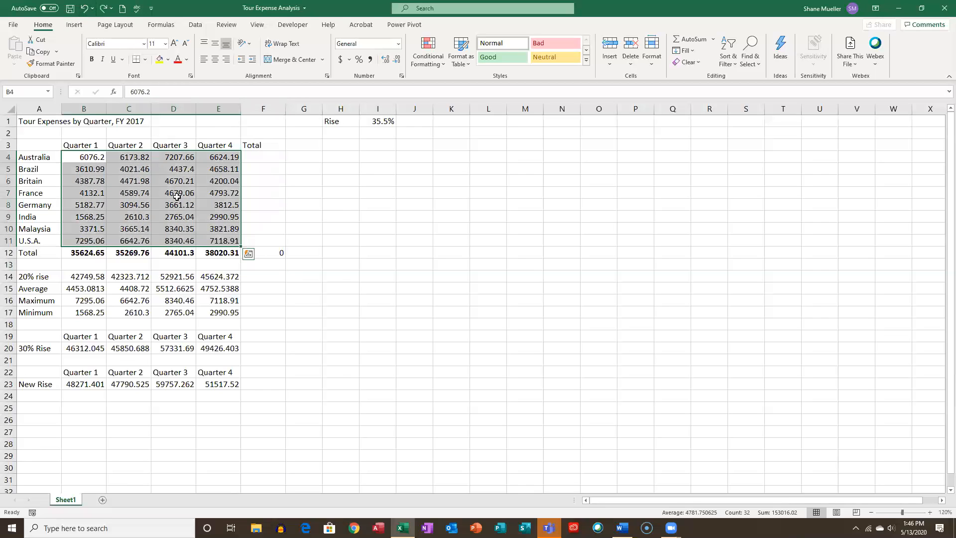
- Try totalling Australia's quarters in F4 with AutoSum =SUM(B4:E4) and filling it down to F11, and undo both actions
left_click(265, 158)
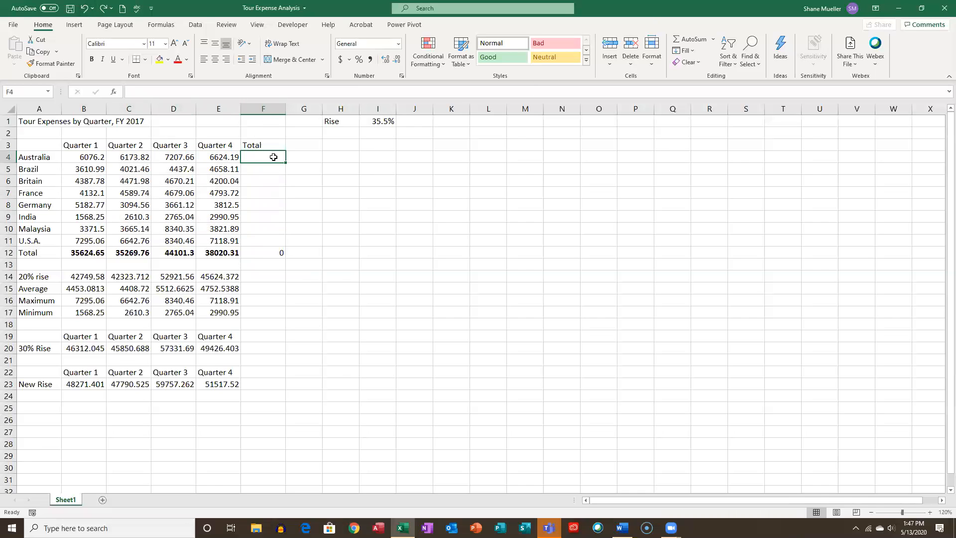
left_click(696, 42)
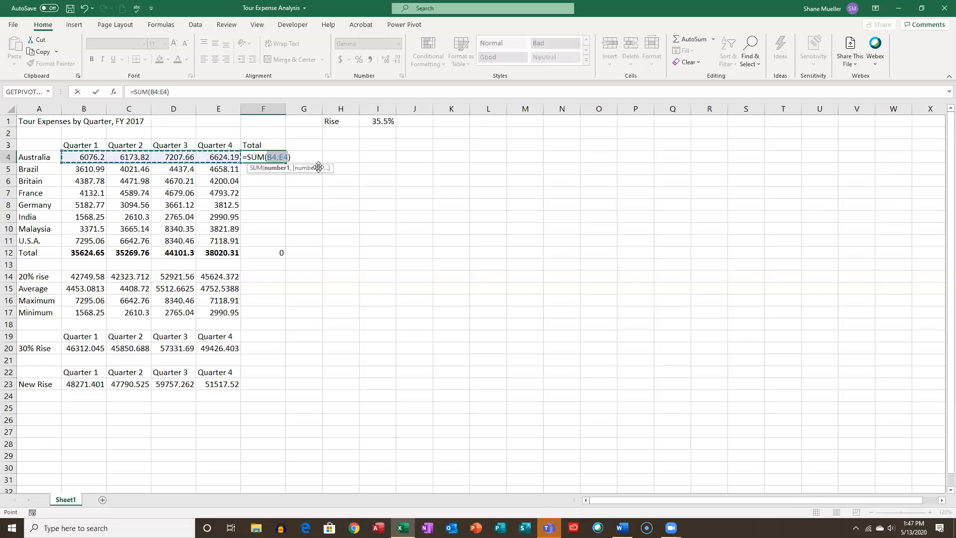
key("Return")
left_click(281, 160)
left_click_drag(285, 162, 284, 243)
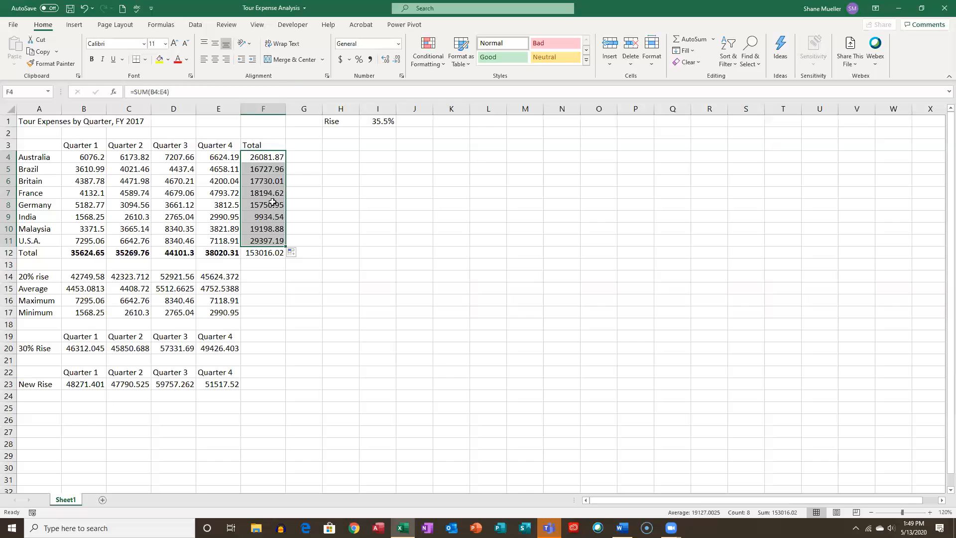
left_click(83, 10)
left_click(83, 10)
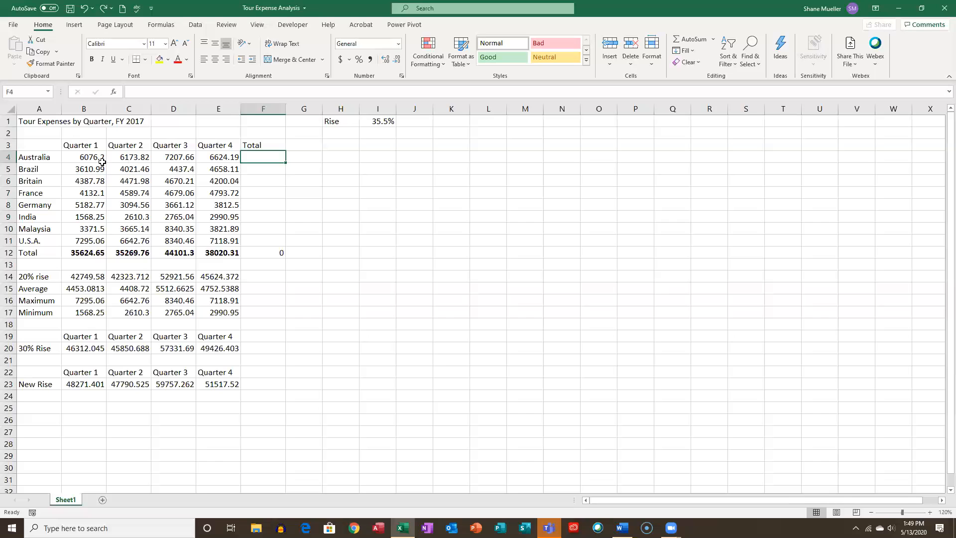
- Add bold row totals in F4:F11 using the Quick Analysis row Sum on B4:E11, and check the formula in F4
left_click_drag(87, 159, 218, 243)
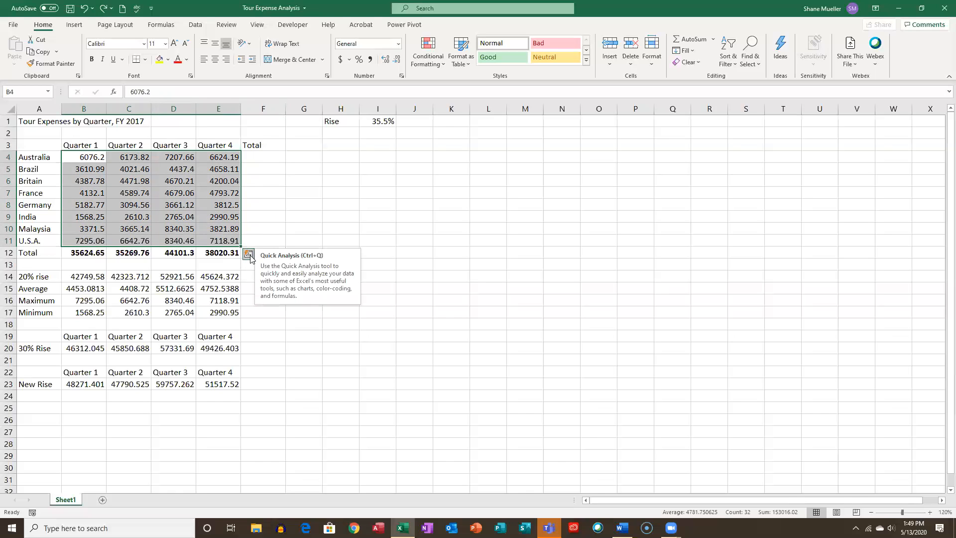
left_click(249, 255)
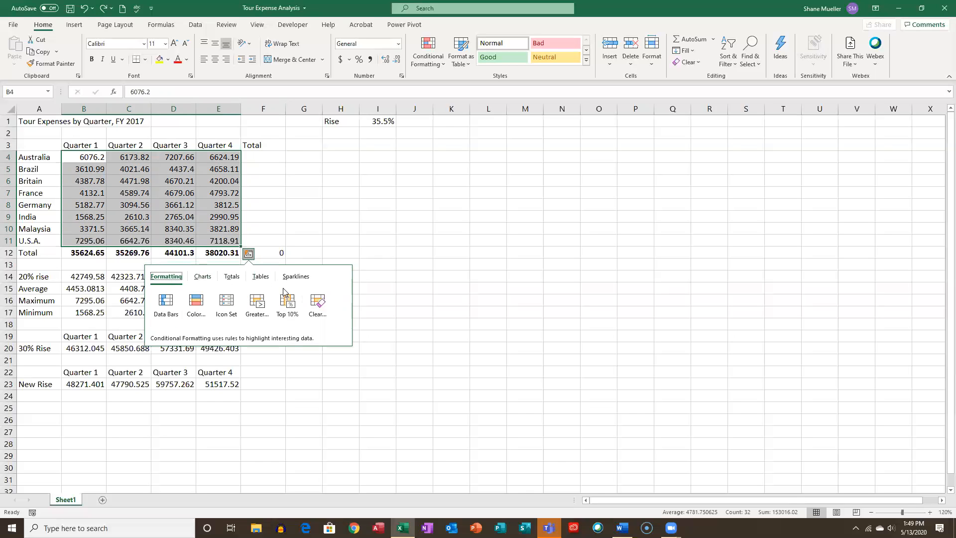
left_click(233, 280)
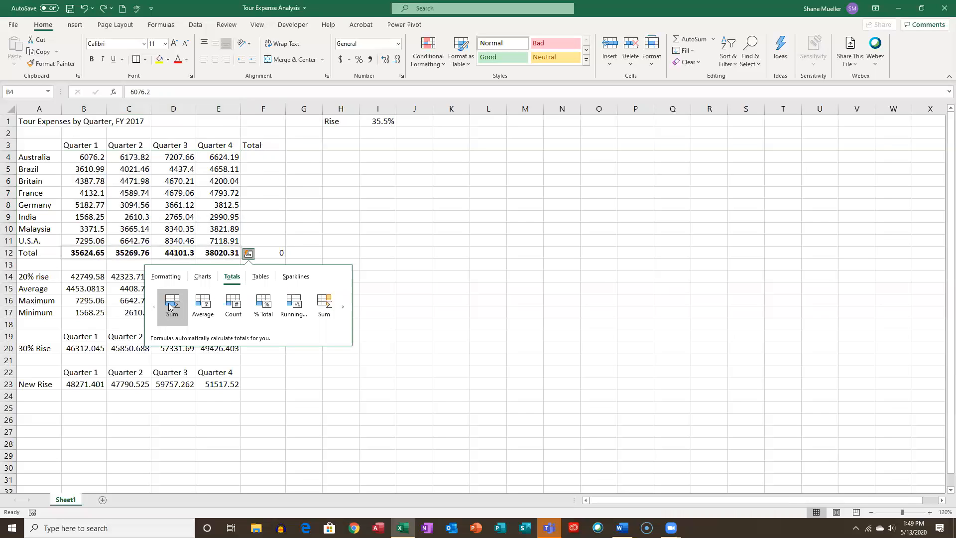
left_click(325, 305)
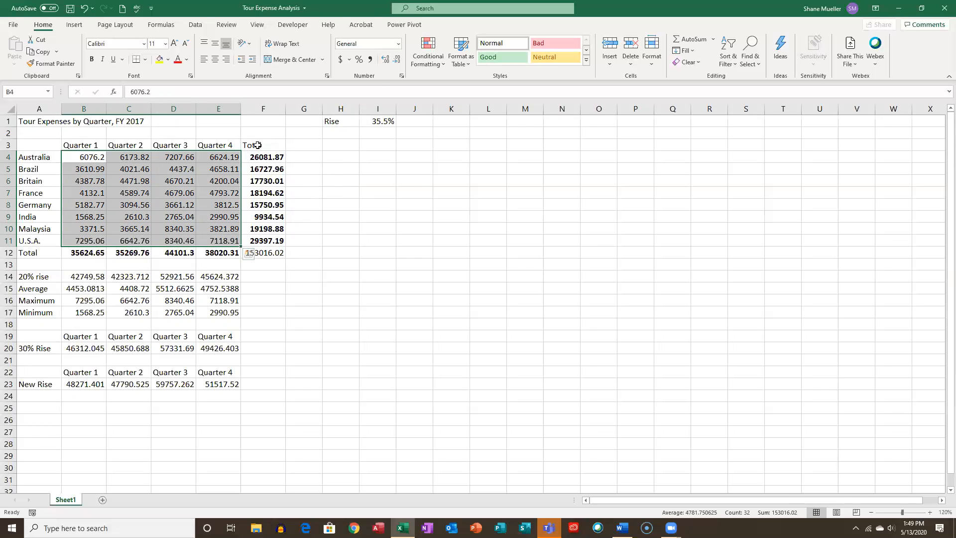
left_click(273, 159)
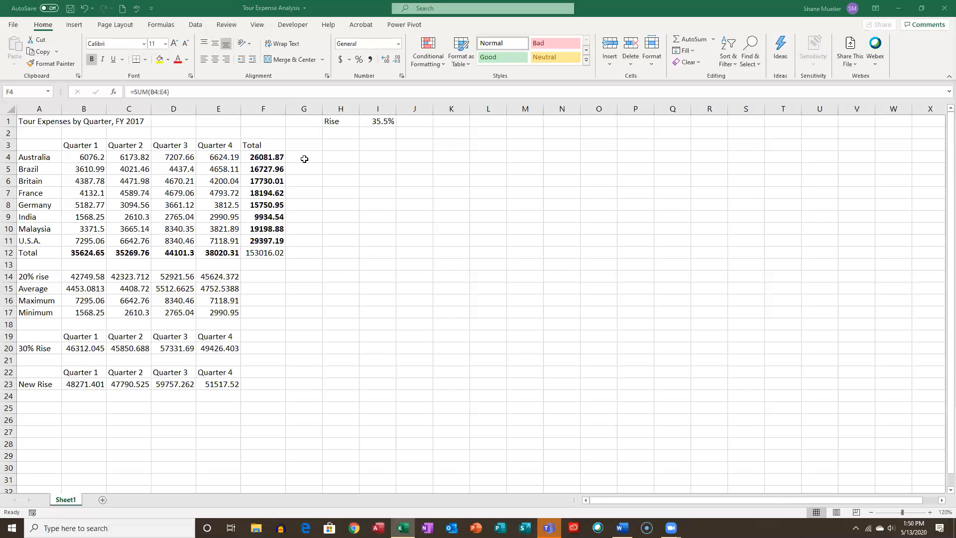
- Try displaying the totals in F4:F12 with no decimal places, and restore them to two decimals
left_click(270, 157)
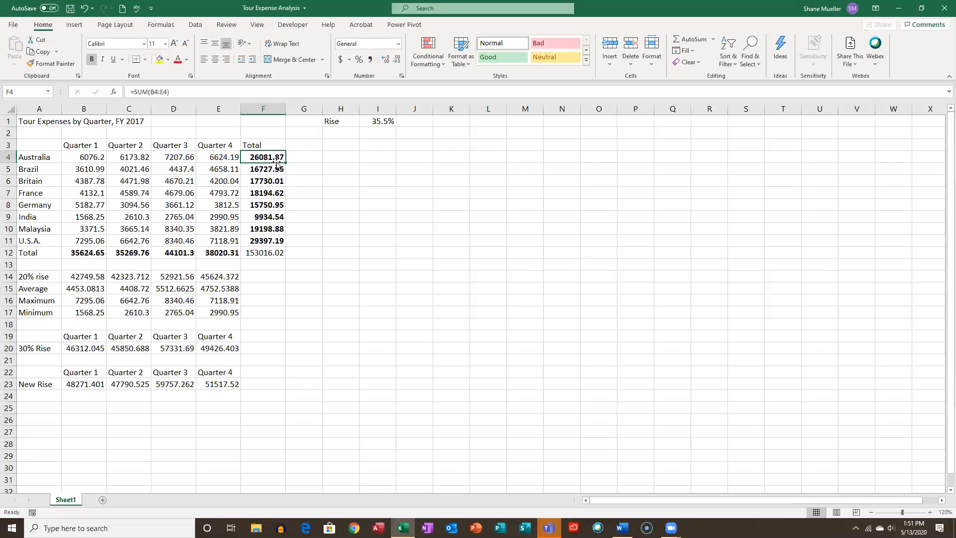
left_click_drag(271, 166, 275, 253)
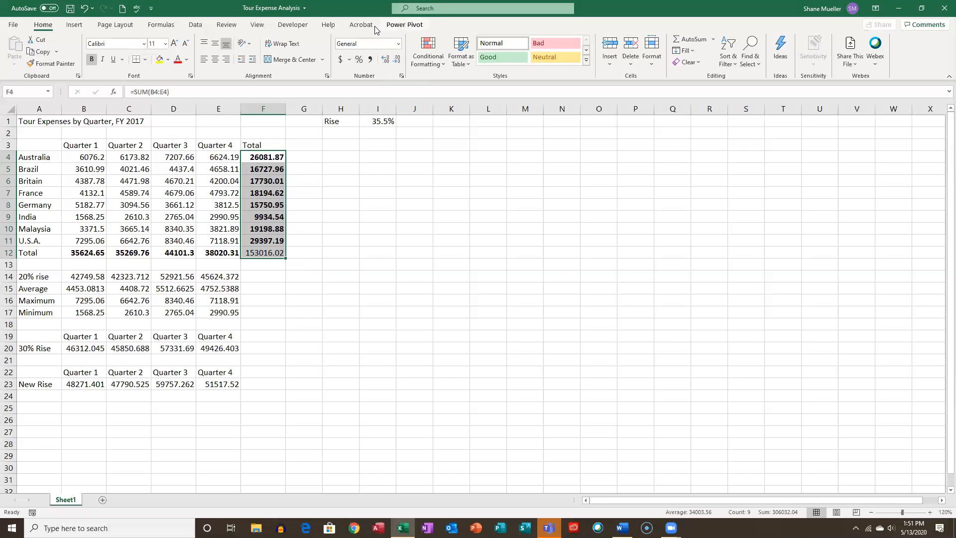
left_click(398, 60)
left_click(397, 60)
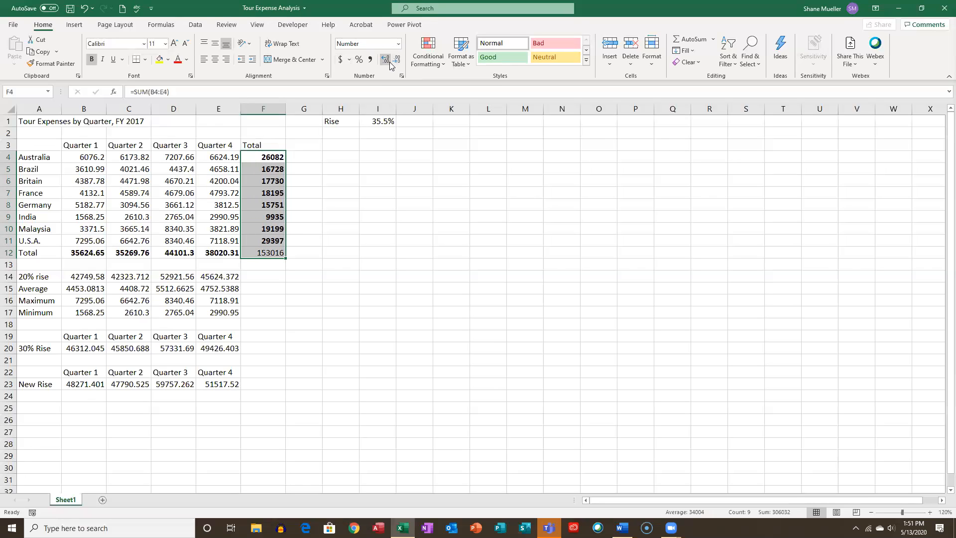
left_click(384, 61)
left_click(385, 61)
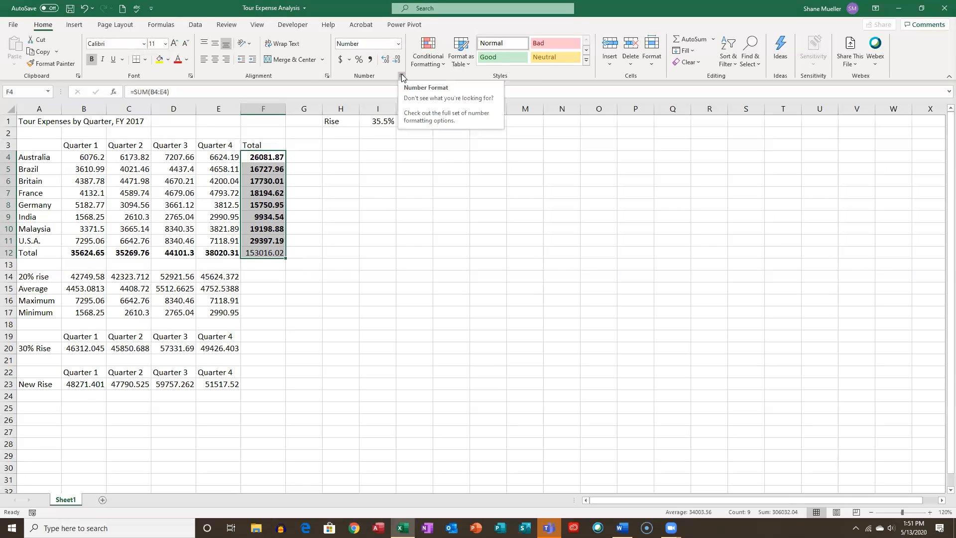
- Try applying the Number format with 0 decimal places to F4:F12 through Format Cells, and undo it
left_click(403, 77)
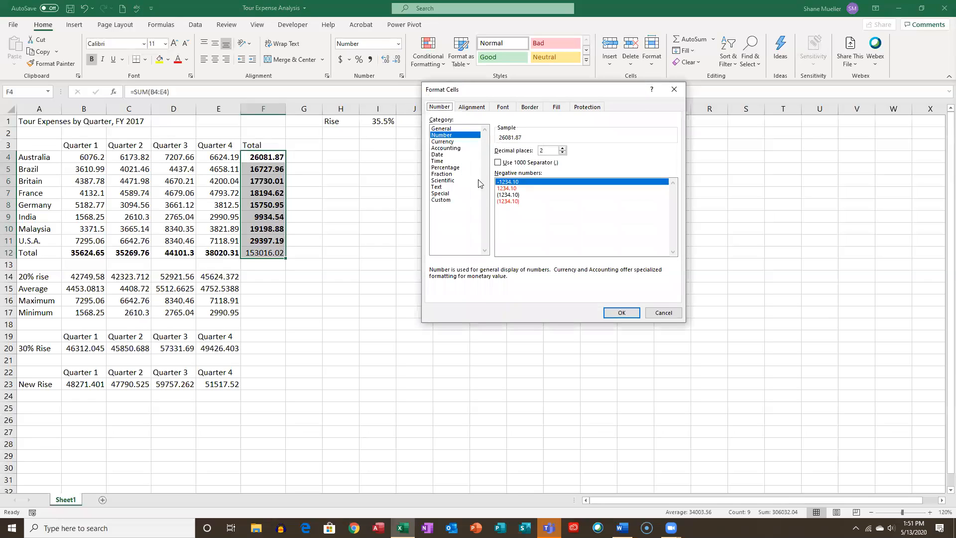
left_click(562, 149)
left_click(562, 148)
left_click(562, 148)
left_click(562, 152)
left_click(563, 153)
left_click(562, 152)
left_click(563, 152)
left_click(563, 152)
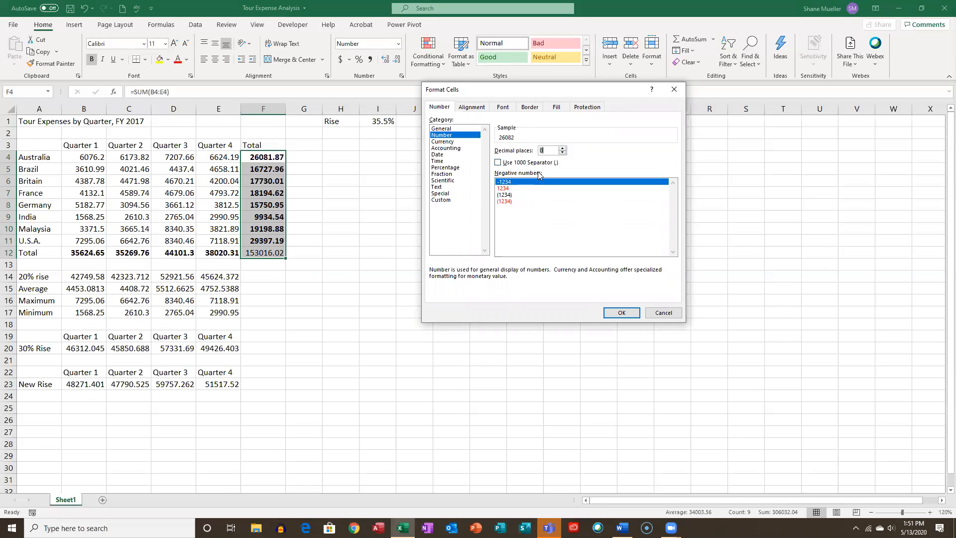
left_click(622, 312)
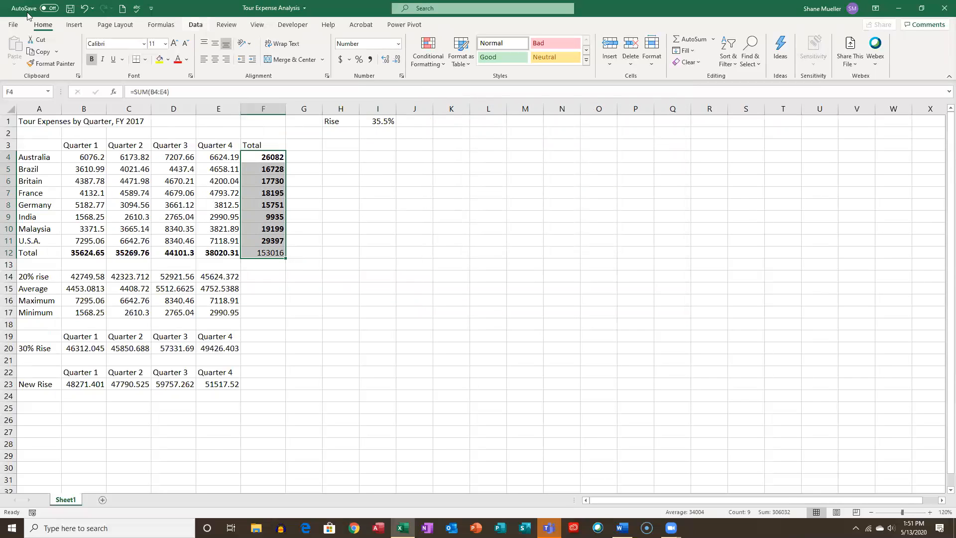
left_click(84, 9)
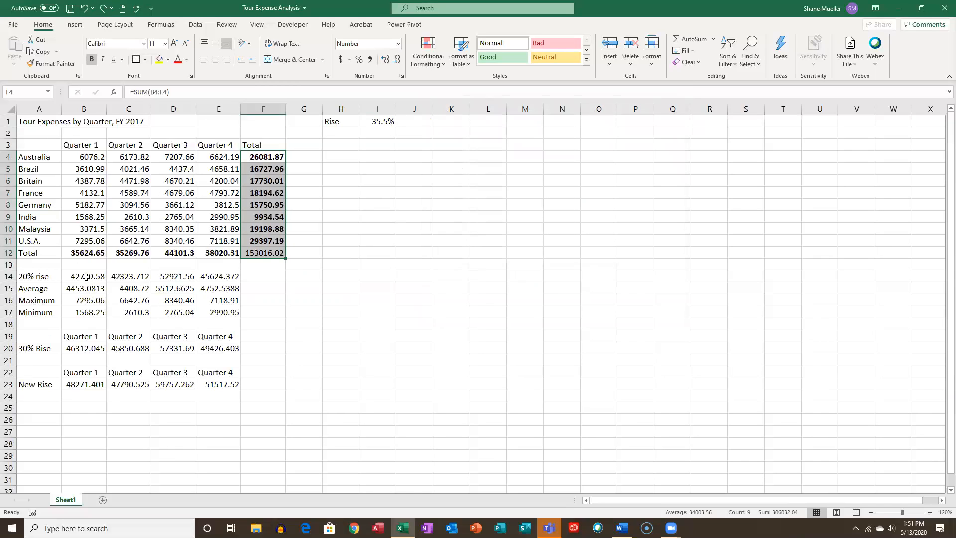
- Round the Quarter 1 20% rise in B14 to a whole number with =ROUND(B12*0.2+B12,0)
left_click(86, 278)
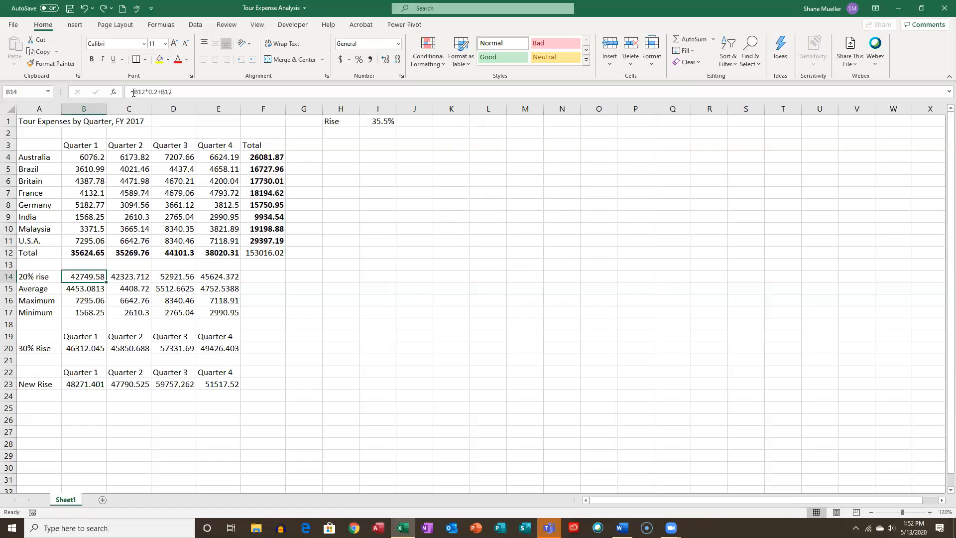
left_click(177, 91)
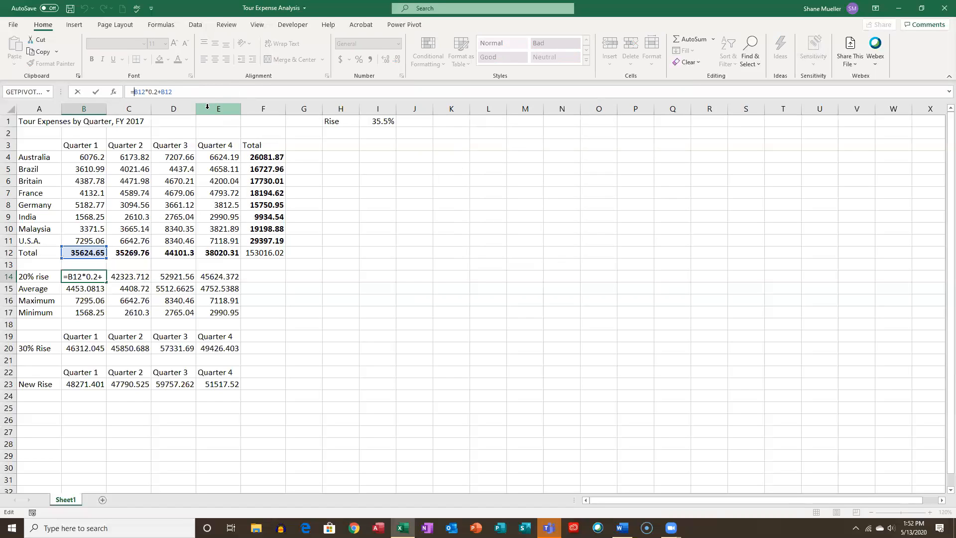
type("ro")
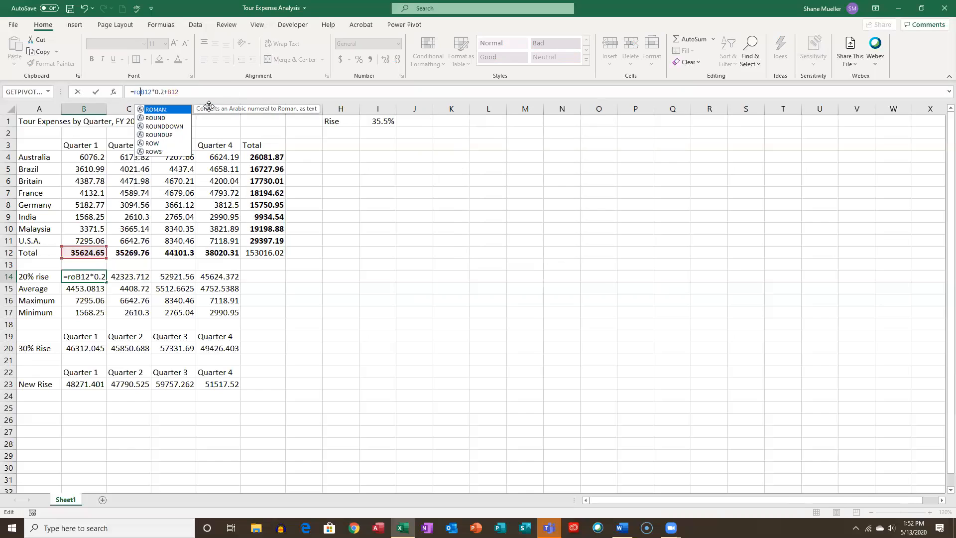
double_click(155, 120)
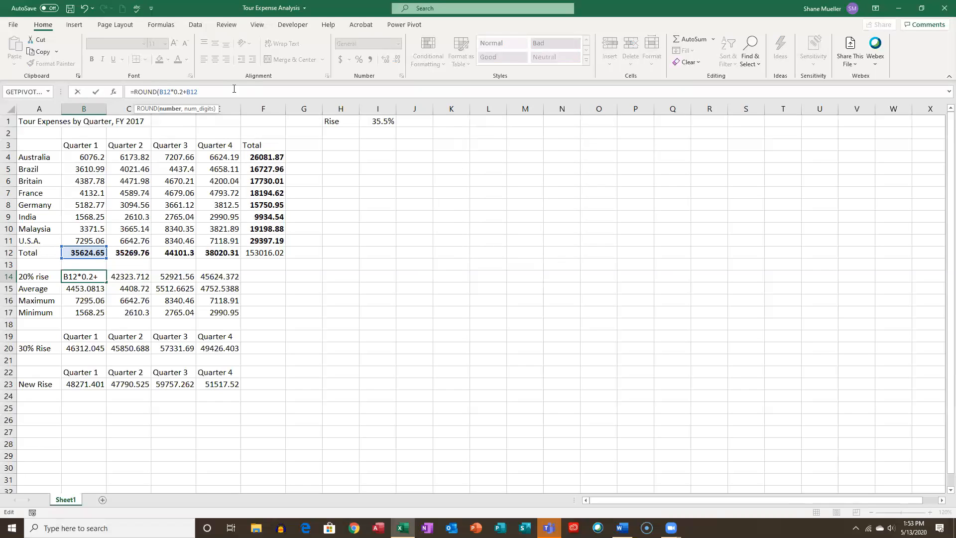
left_click(226, 91)
type(",0)")
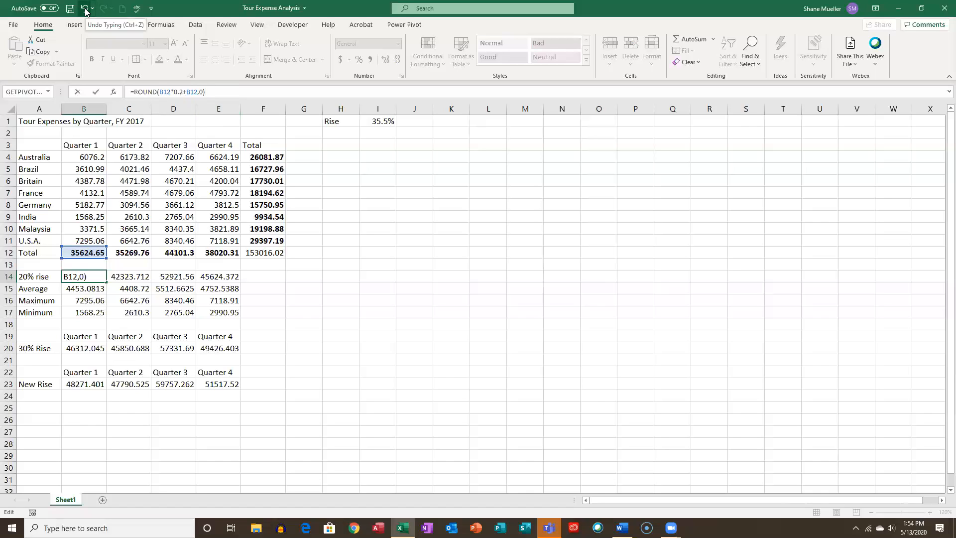
key("Return")
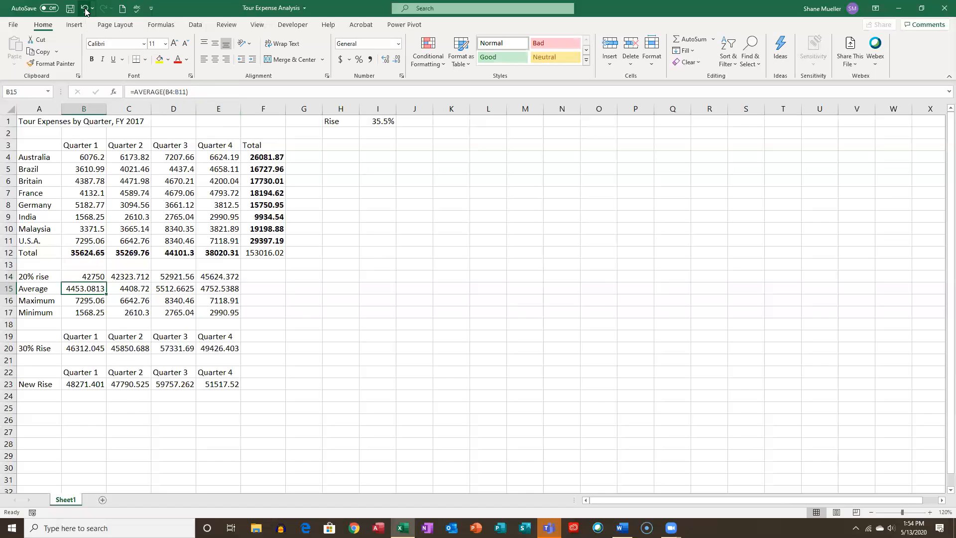
- Fill the rounded 20% rise formula from B14 across to E14 and save the workbook
left_click(95, 277)
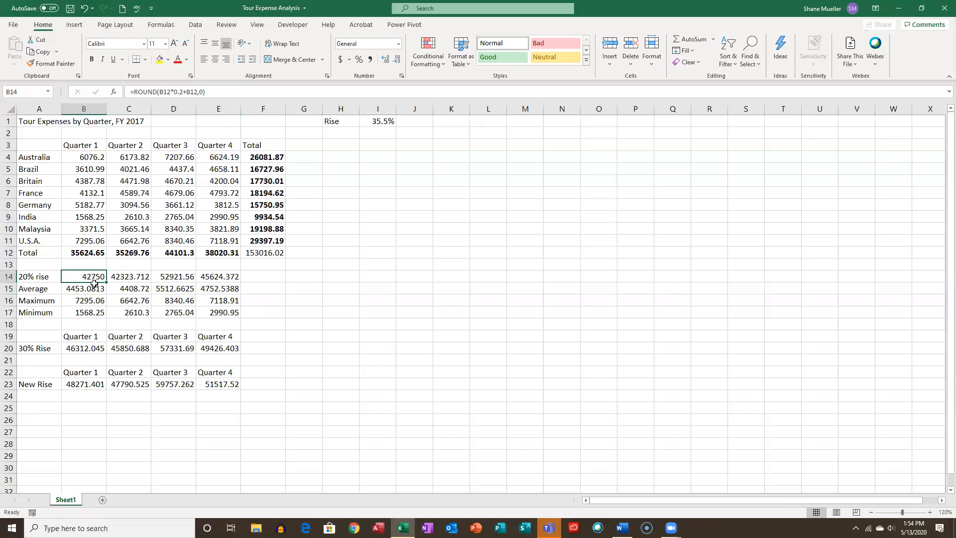
left_click_drag(106, 281, 234, 279)
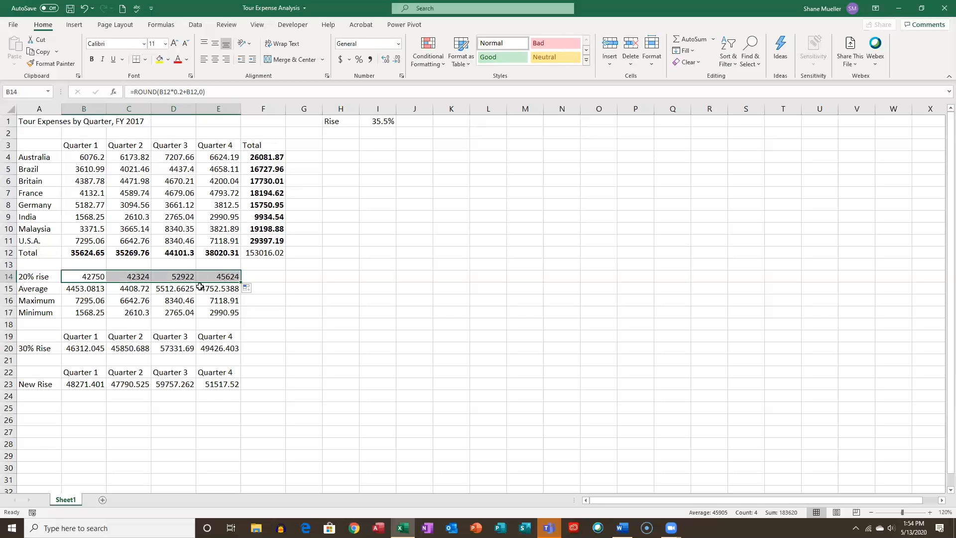
left_click(83, 8)
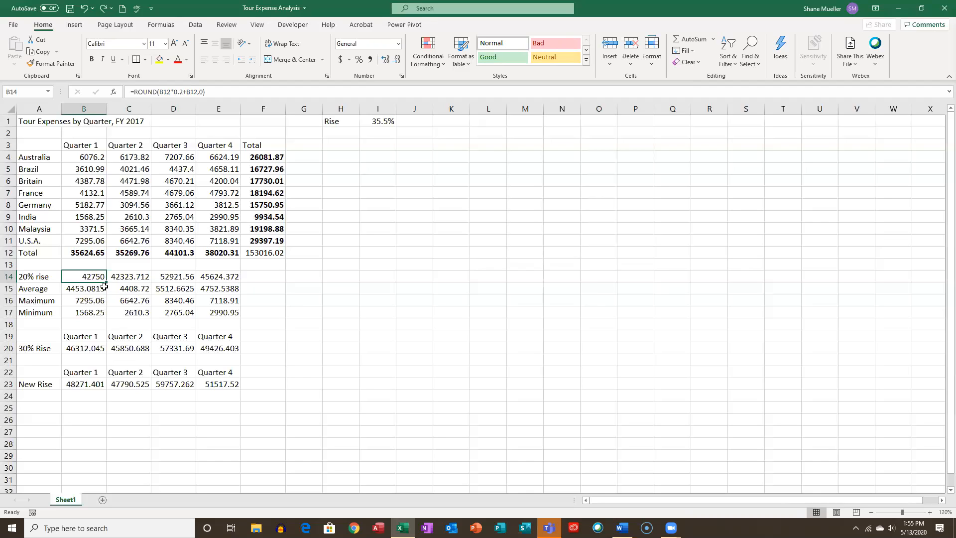
left_click_drag(106, 282, 234, 282)
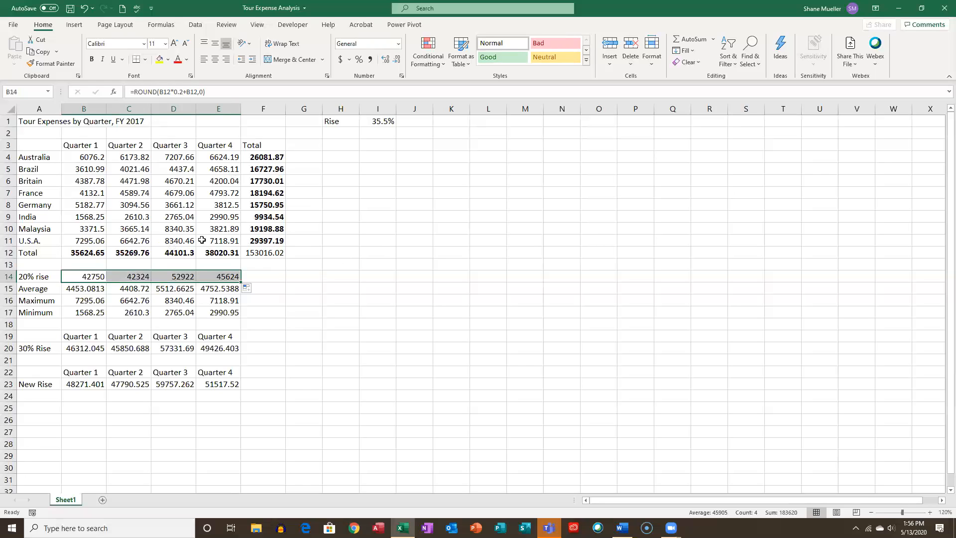
left_click(70, 9)
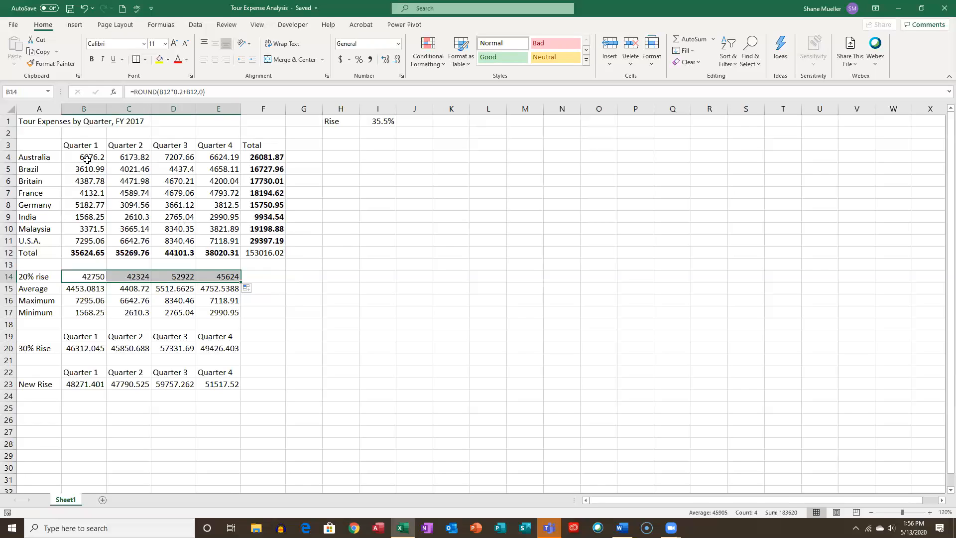
- Apply the Accounting number format with dollar signs to the expenses and totals in B4:F12
left_click_drag(87, 158, 256, 261)
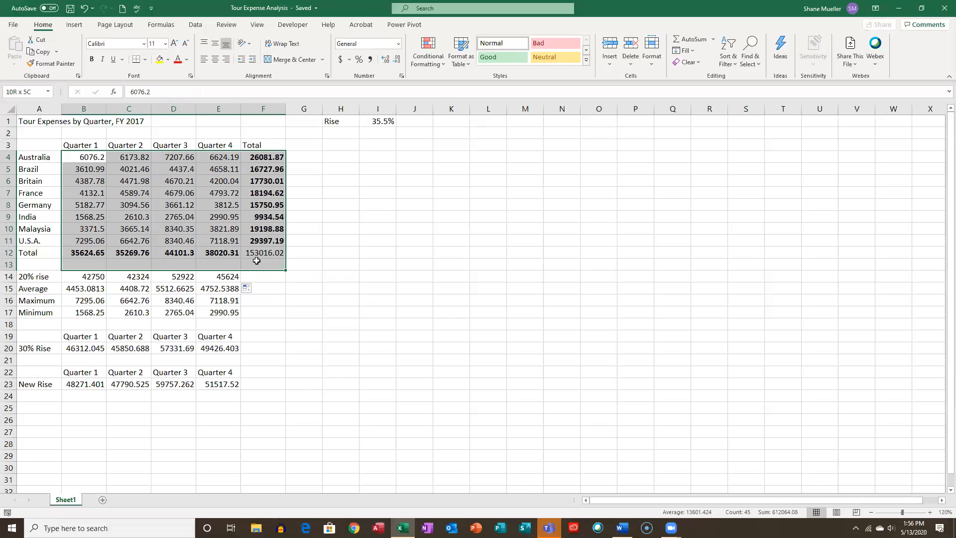
left_click_drag(257, 260, 258, 250)
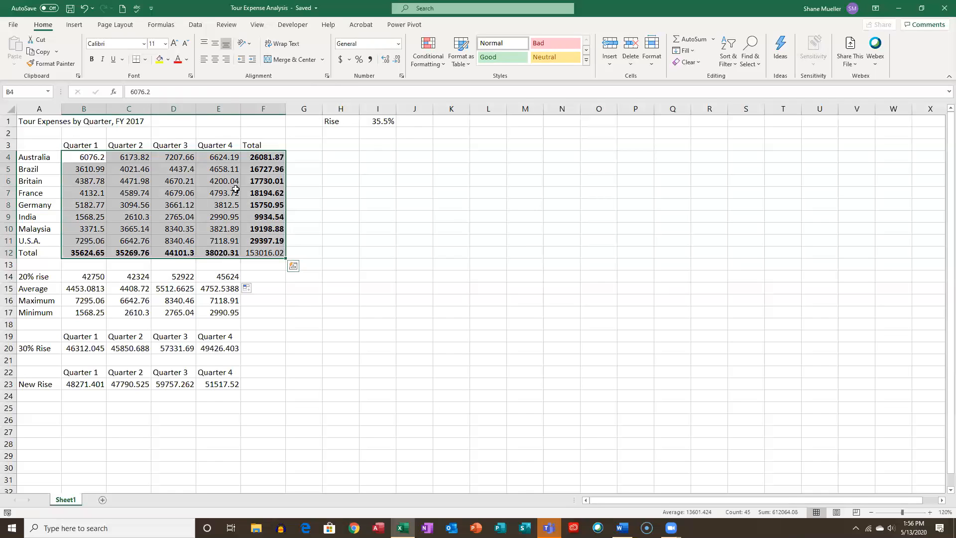
left_click(341, 59)
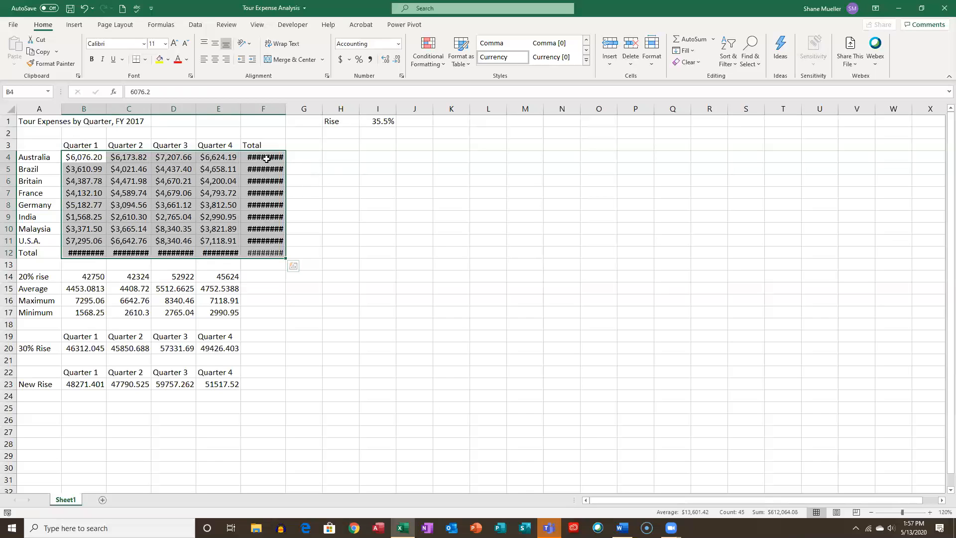
- AutoFit the width of the Total column F and of the quarter columns B through E
left_click(277, 168)
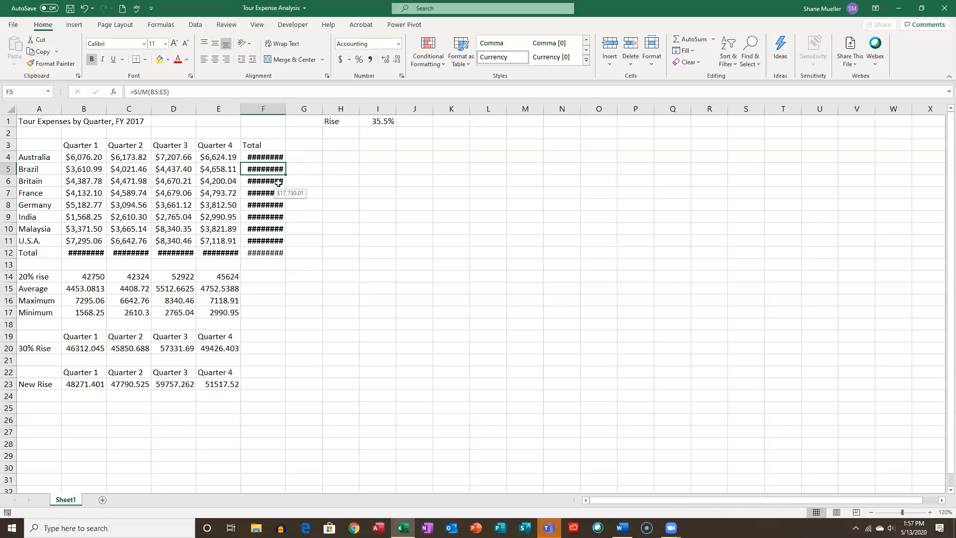
double_click(285, 108)
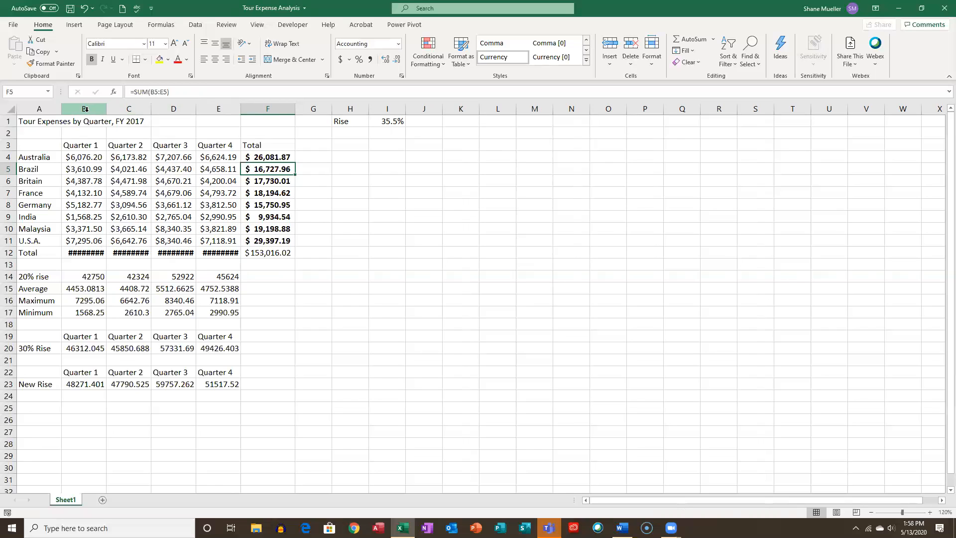
left_click_drag(85, 109, 202, 114)
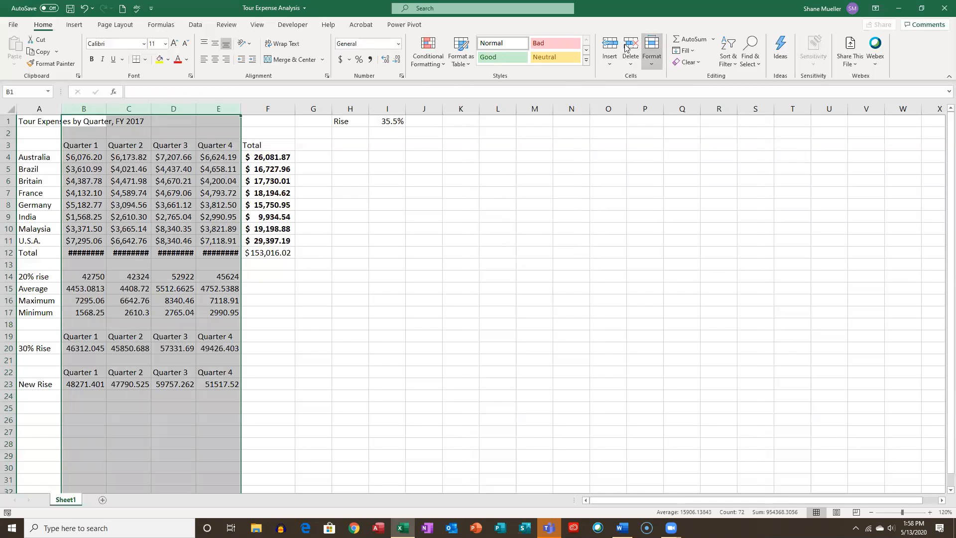
left_click(651, 66)
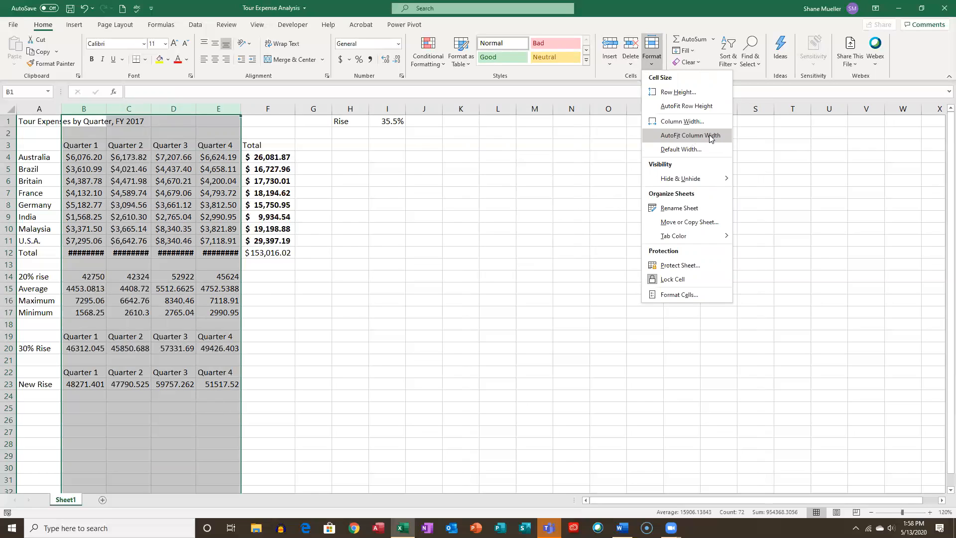
left_click(710, 139)
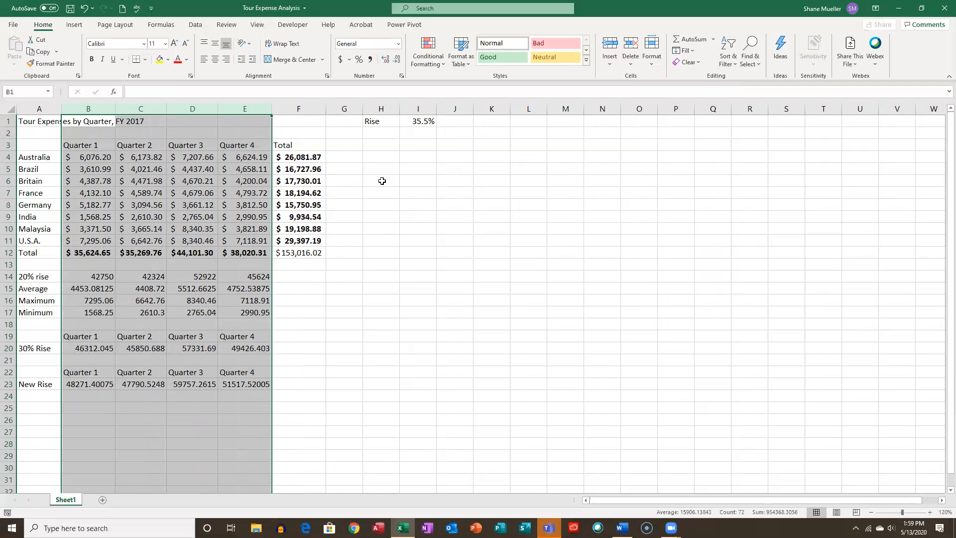
left_click(382, 181)
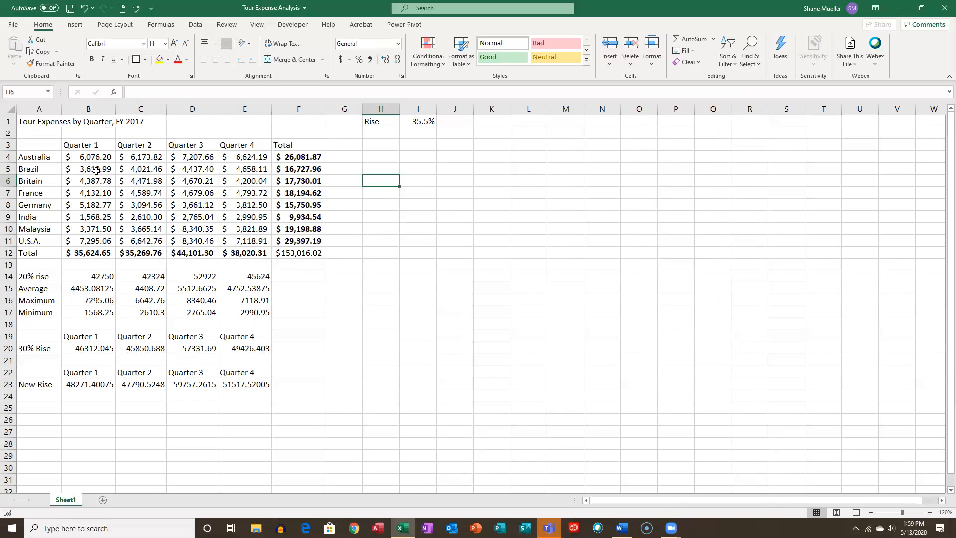
- Select B5:F11 and view the currency symbol choices of the Accounting format in the cell format settings, leaving without changes
left_click_drag(98, 169, 299, 241)
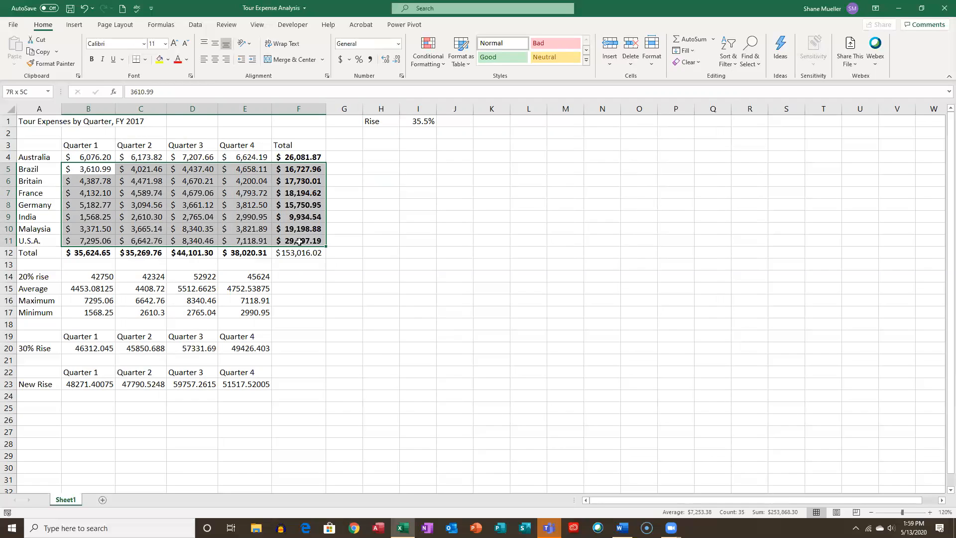
left_click_drag(299, 241, 298, 241)
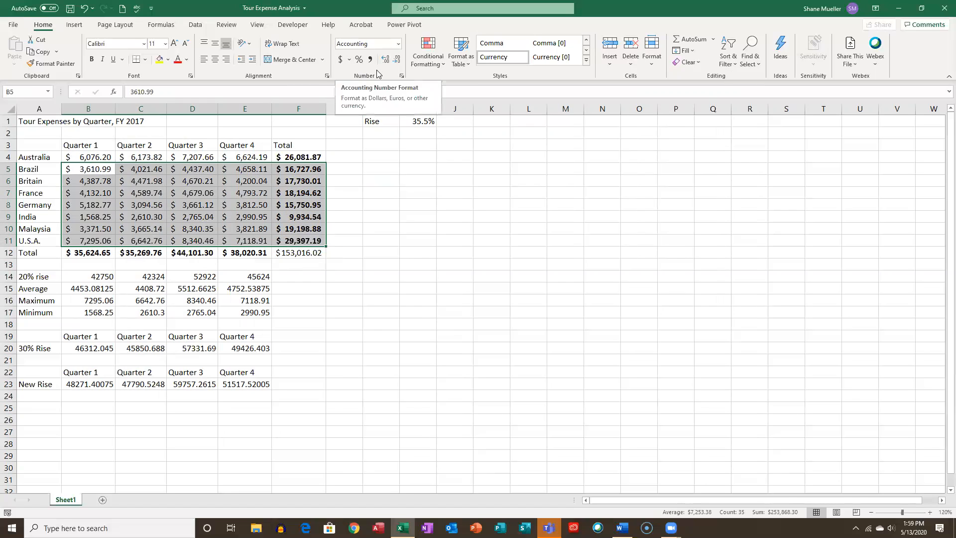
left_click(401, 76)
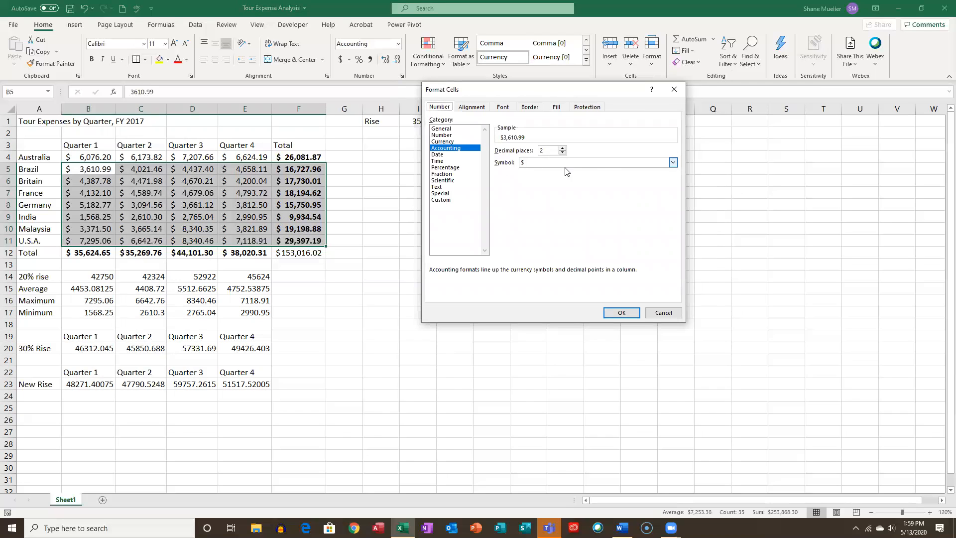
left_click(653, 166)
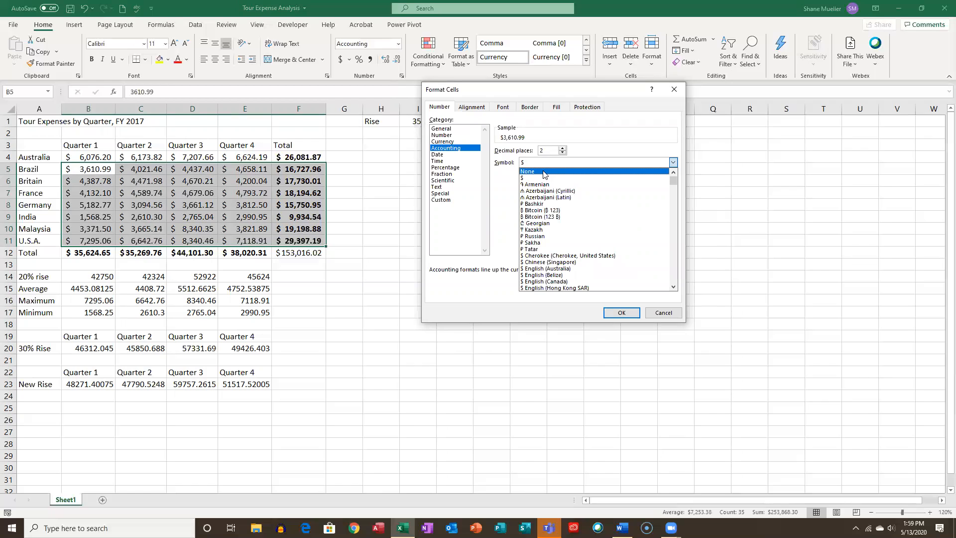
left_click(670, 95)
left_click(667, 314)
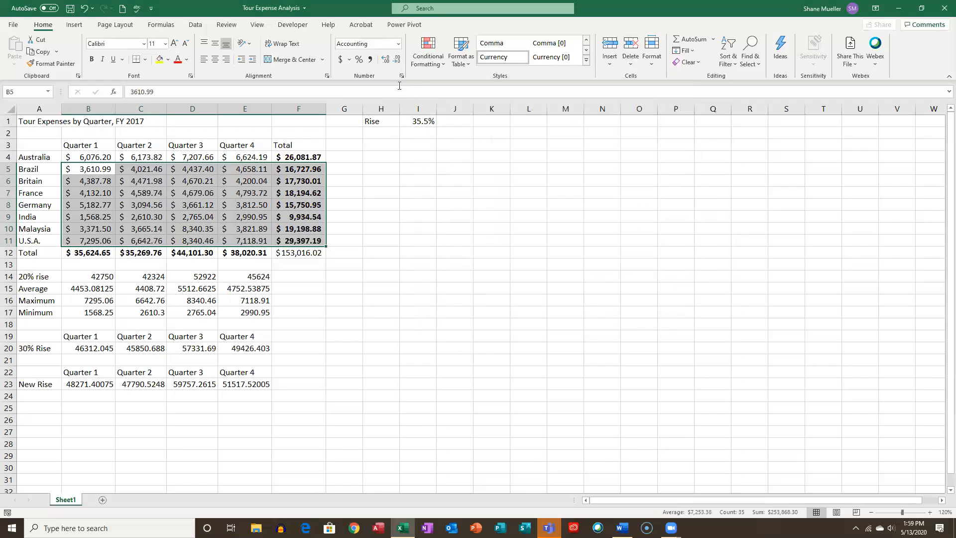
- Apply the Comma style to B5:F11 so the Brazil through U.S.A. amounts carry no dollar signs
left_click(369, 61)
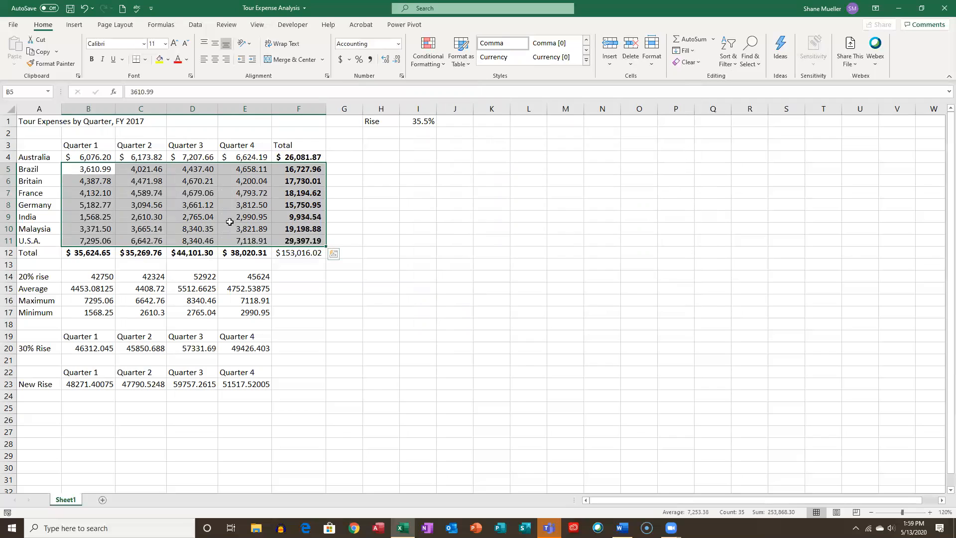
left_click_drag(301, 267, 299, 276)
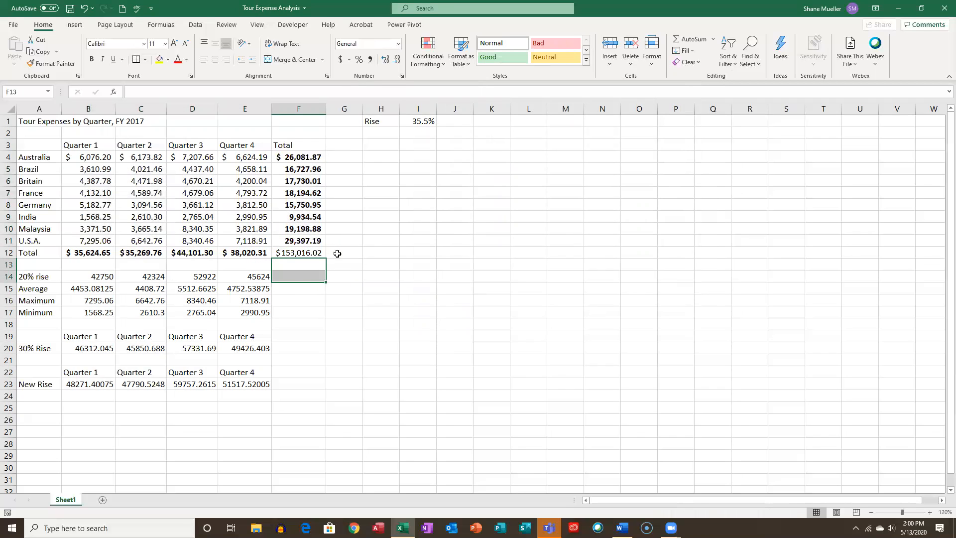
left_click(367, 209)
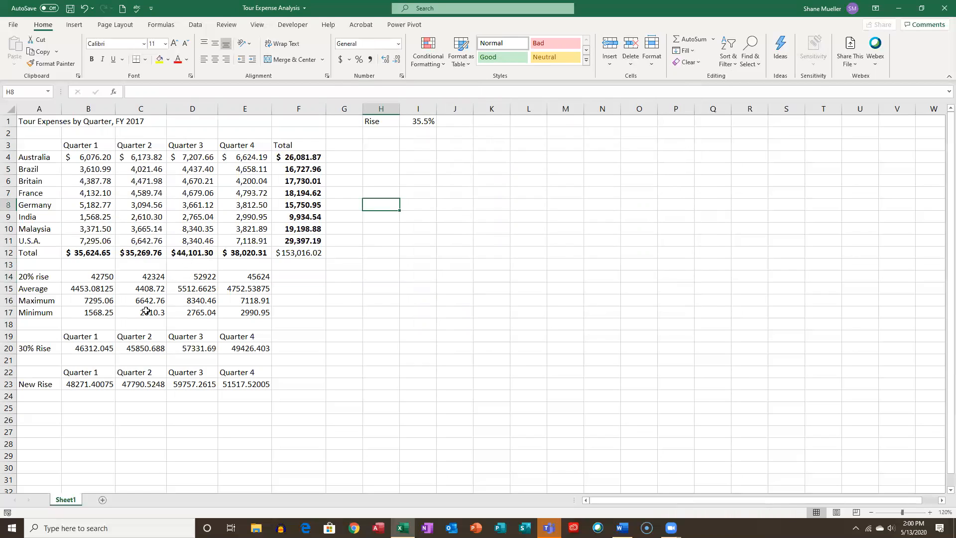
- Apply the Currency number format to the 20% rise, average, maximum and minimum values in B14:E17
left_click(99, 277)
left_click_drag(99, 277, 243, 313)
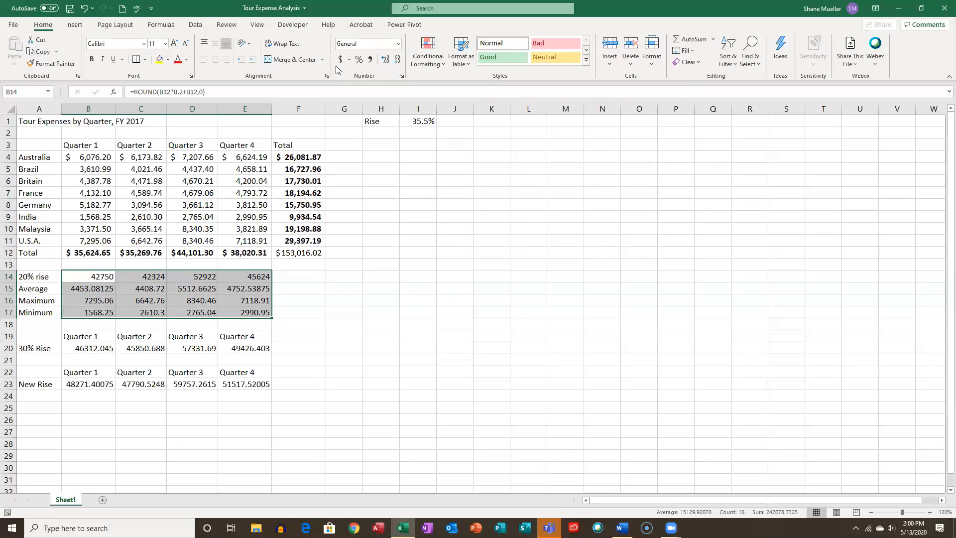
left_click(398, 46)
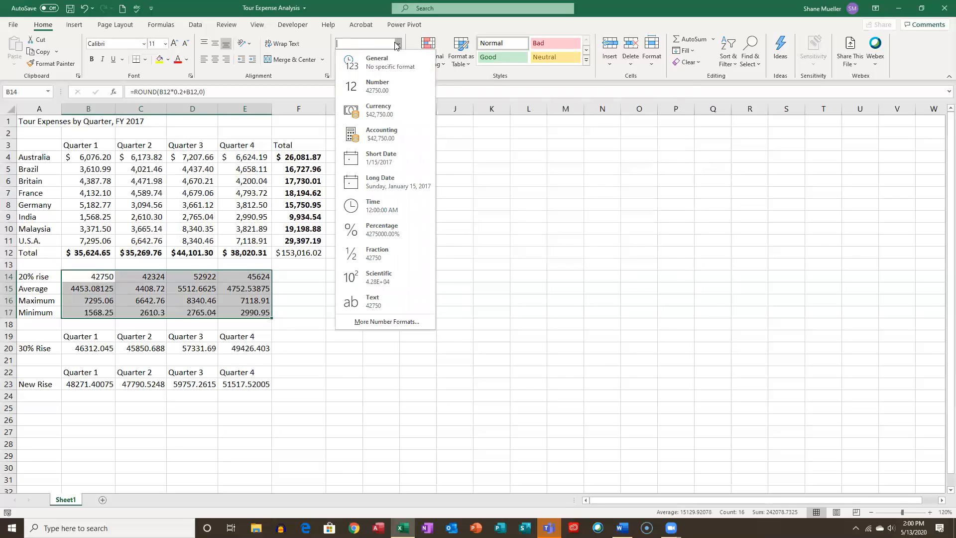
left_click(397, 46)
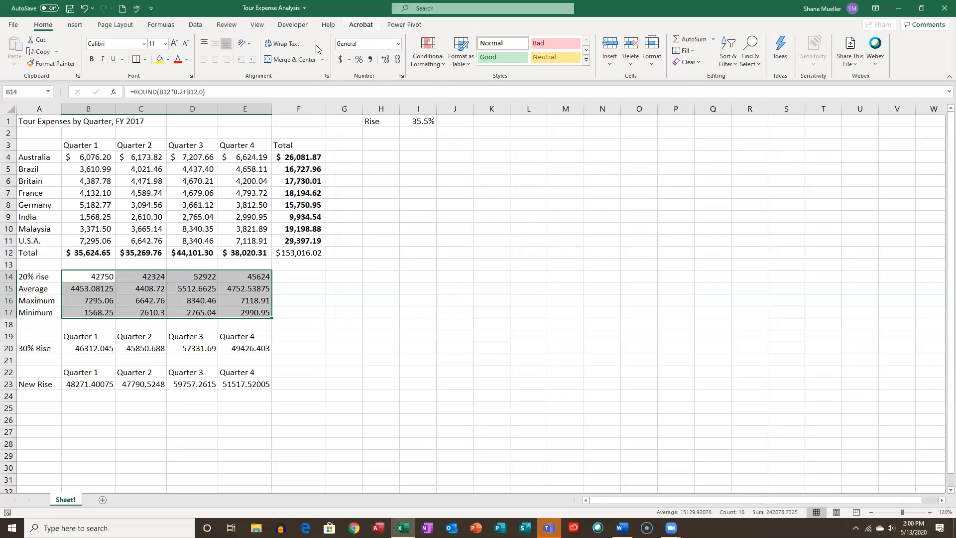
left_click(398, 45)
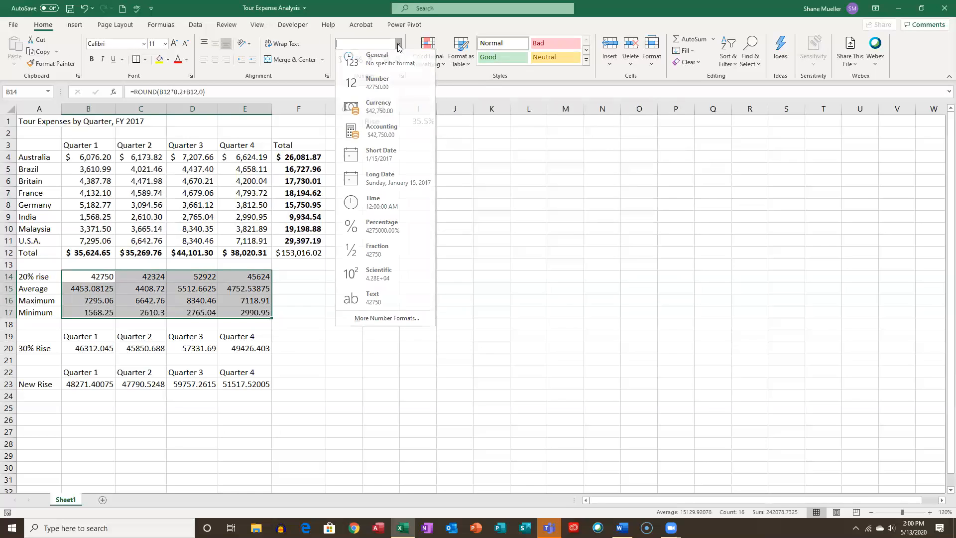
left_click(388, 113)
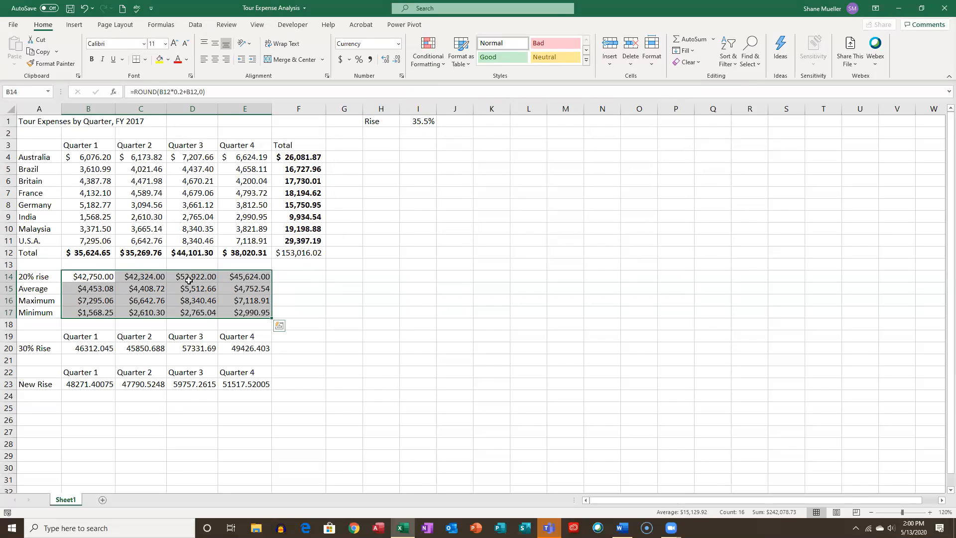
left_click(97, 278)
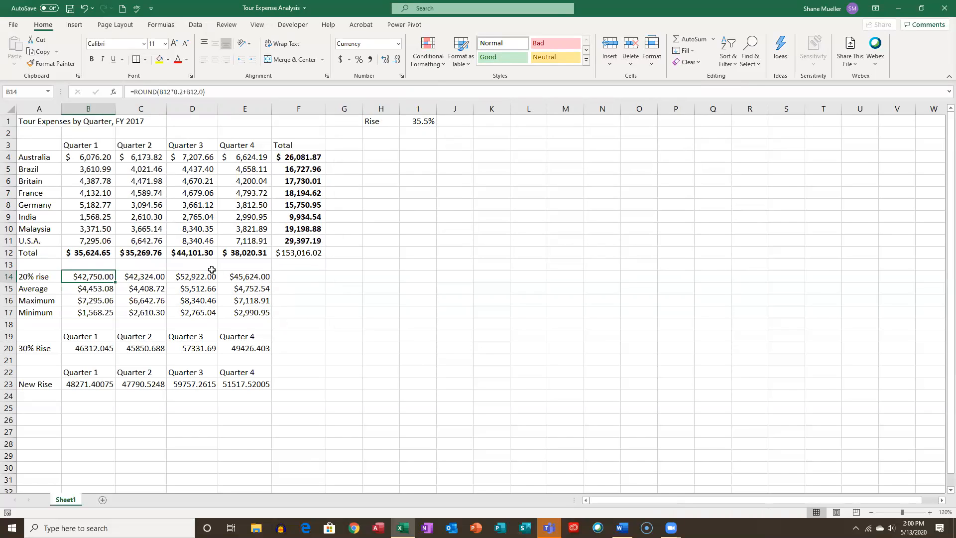
left_click(253, 277)
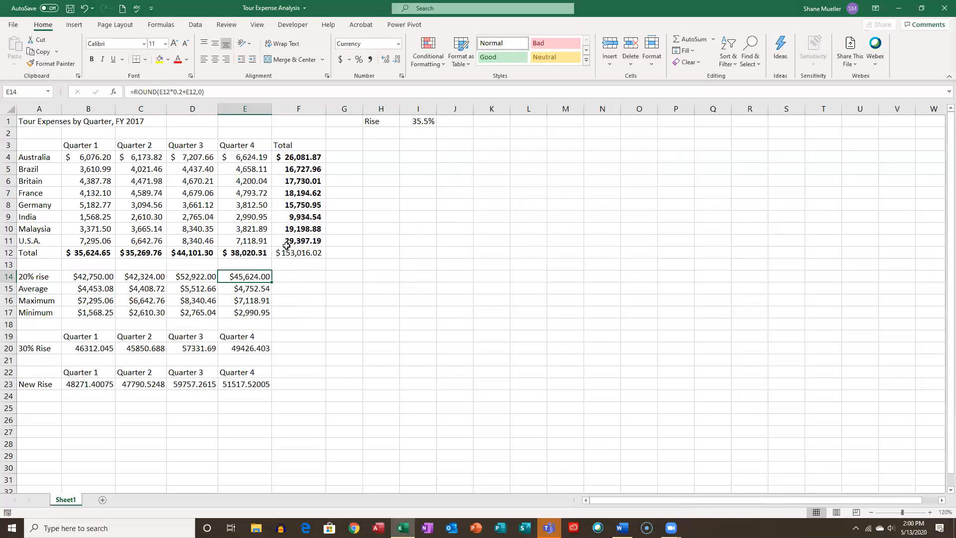
left_click(291, 310)
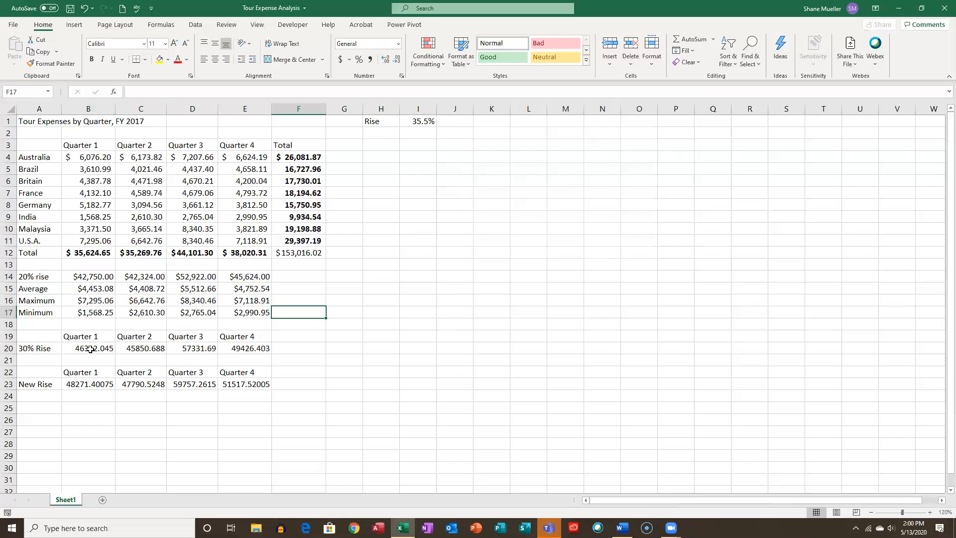
left_click_drag(90, 350, 132, 348)
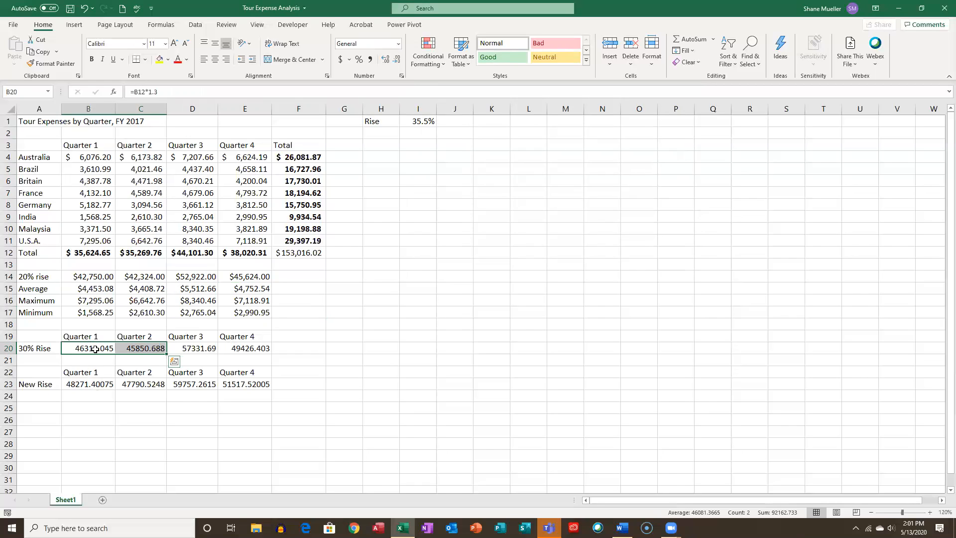
left_click(93, 348)
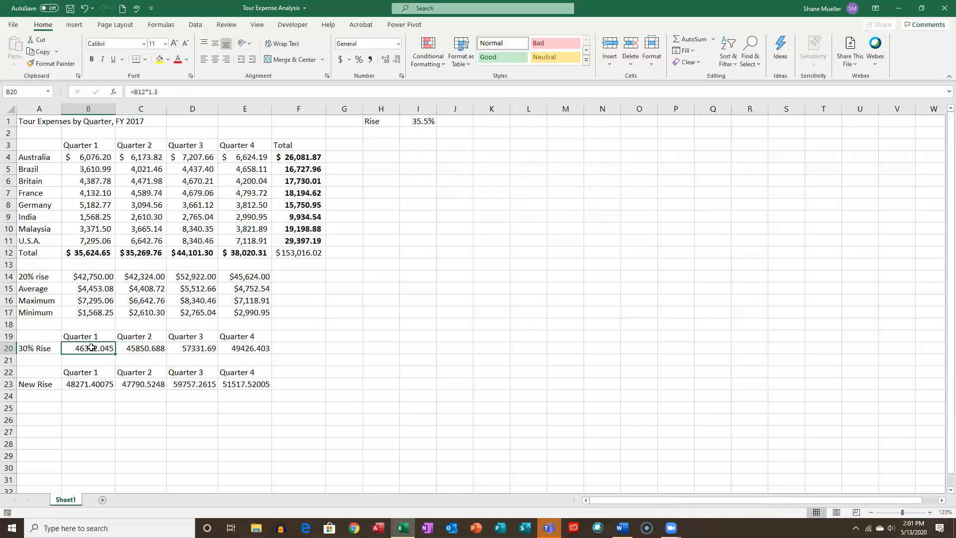
left_click_drag(98, 348, 249, 347)
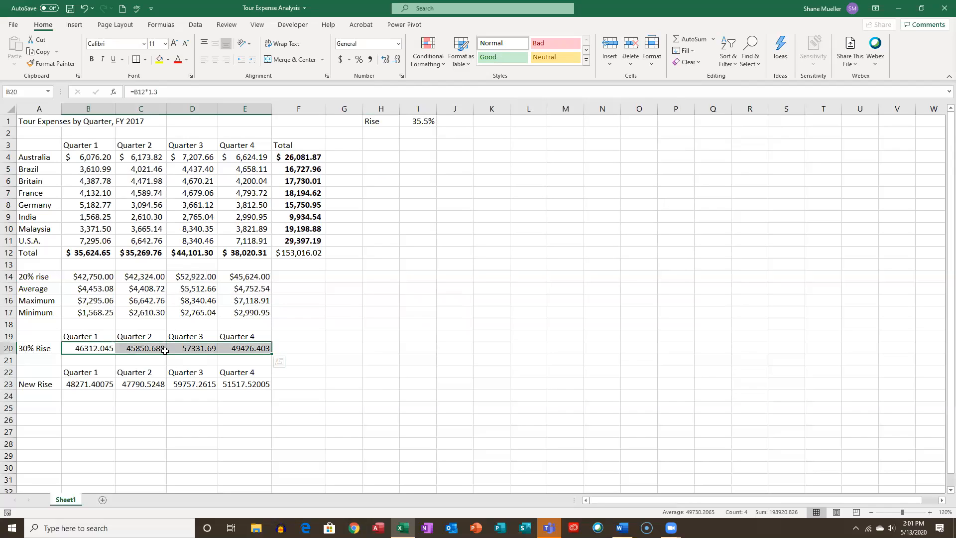
left_click(88, 383)
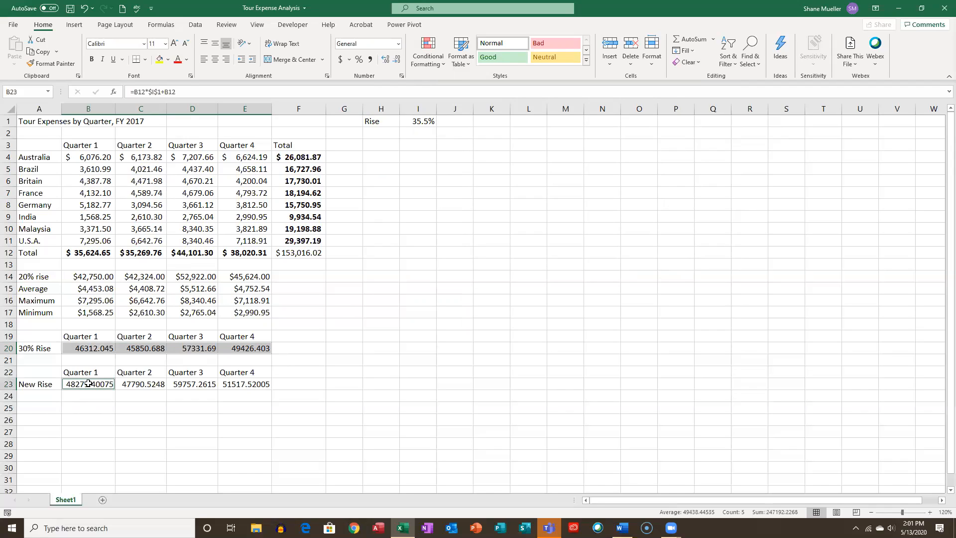
left_click_drag(90, 382, 254, 387)
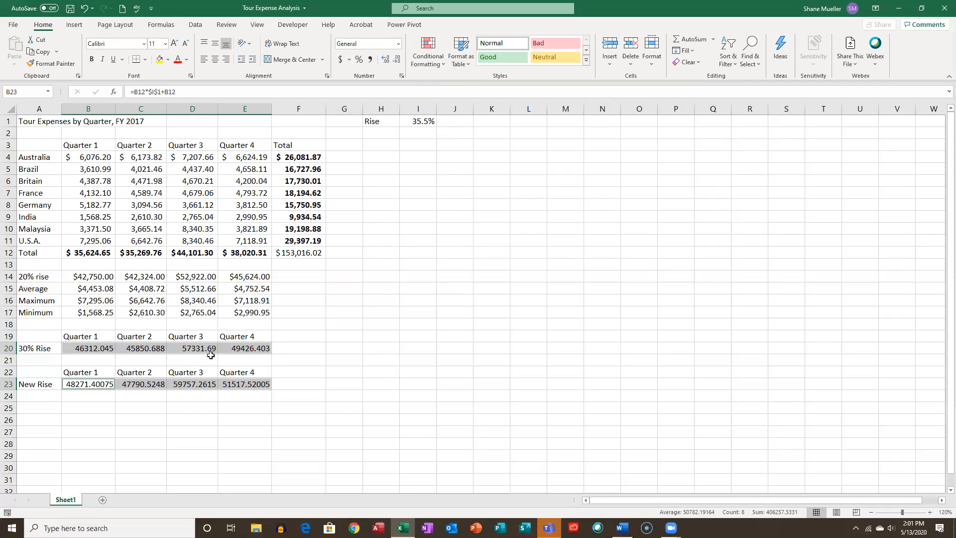
left_click(317, 339)
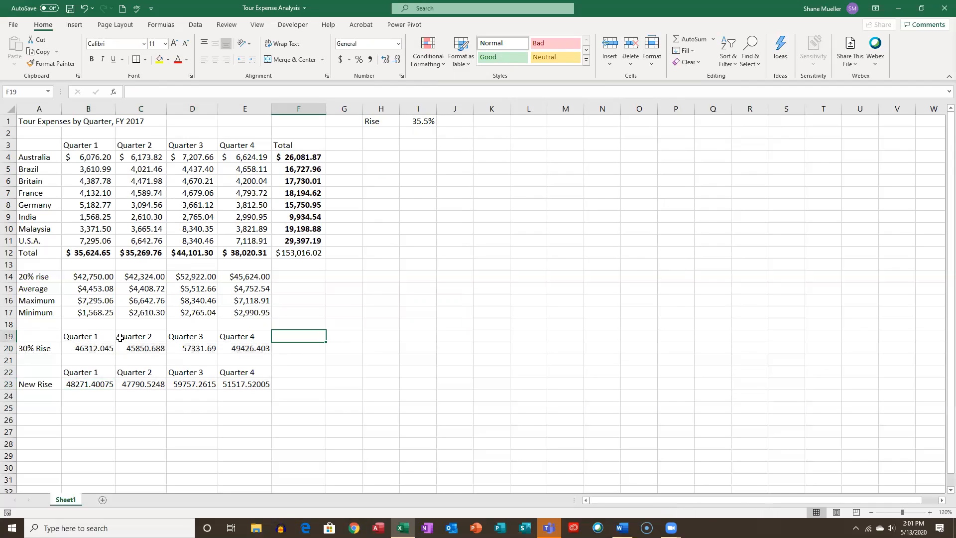
- Apply the Currency number format to the 30% Rise values in B20:E20 and the New Rise values in B23:E23 together
left_click_drag(90, 347, 255, 384)
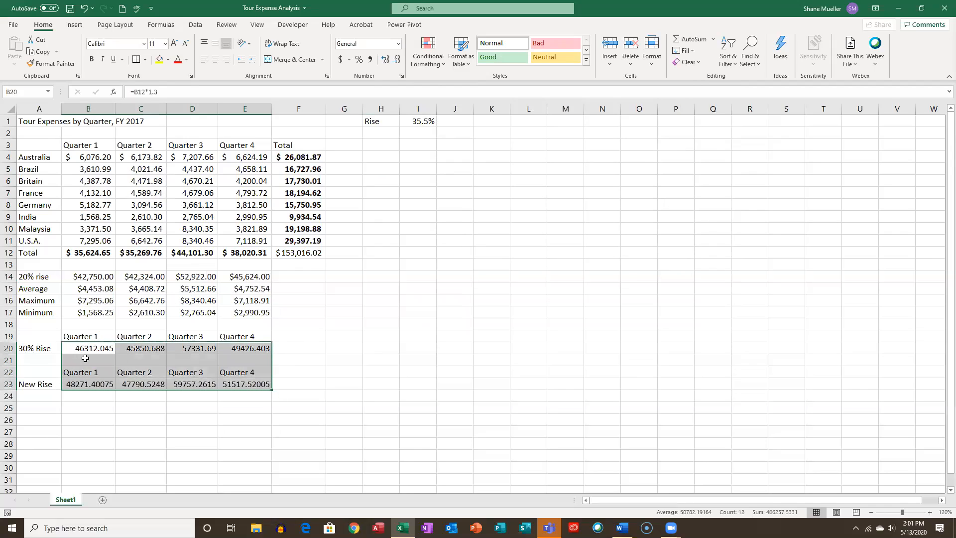
left_click_drag(98, 351, 233, 352)
left_click_drag(91, 388, 251, 389)
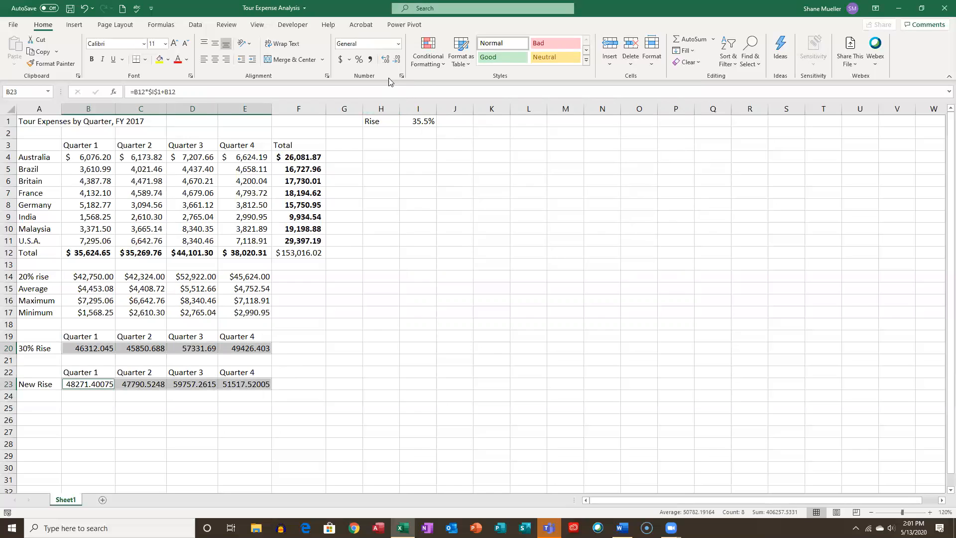
left_click(398, 44)
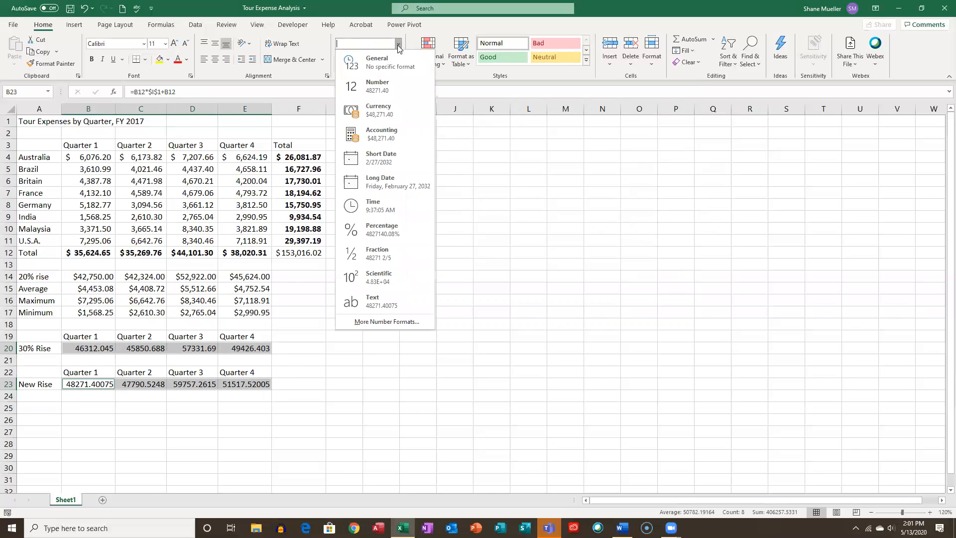
left_click(381, 111)
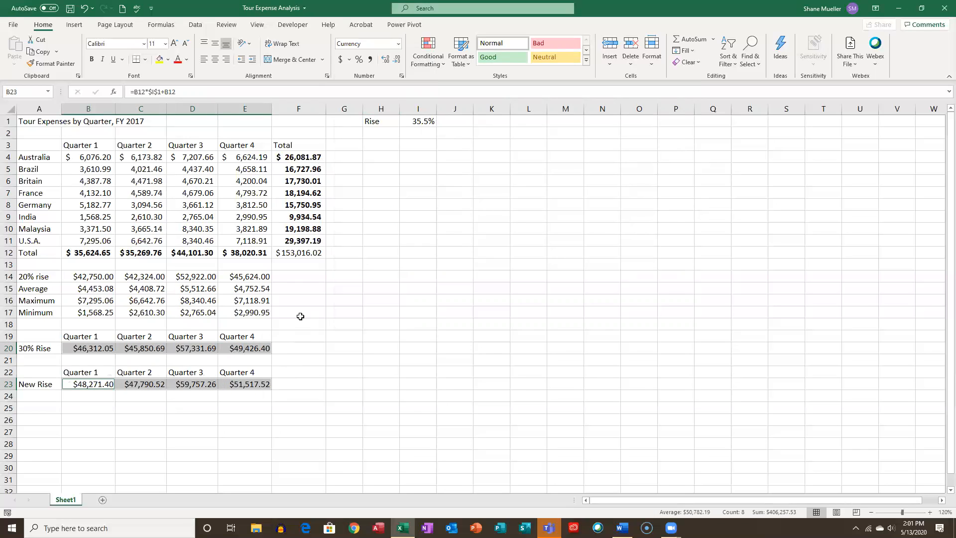
left_click(274, 313)
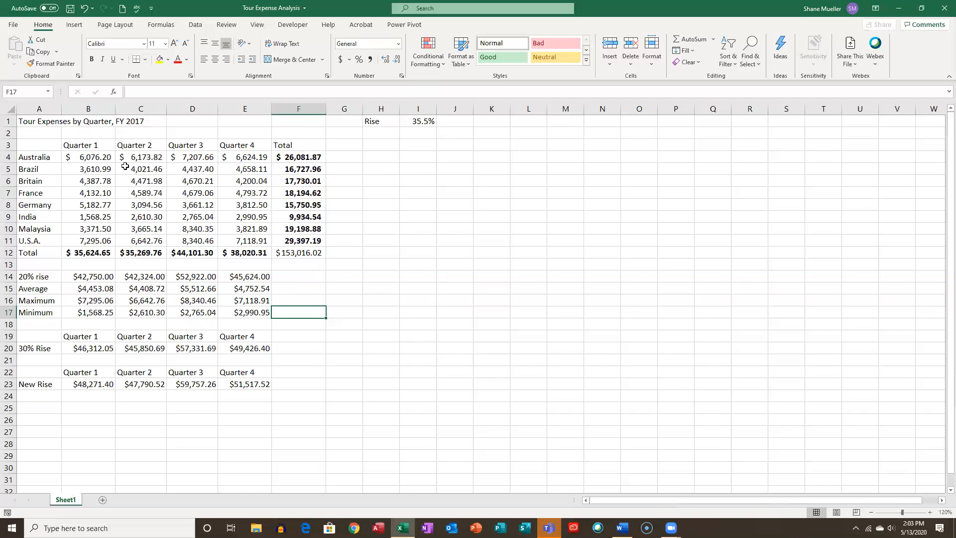
- Select the country names in A4:A11 together with their totals in F4:F11 and open the recommended charts for them
left_click(42, 157)
left_click_drag(42, 157, 43, 242)
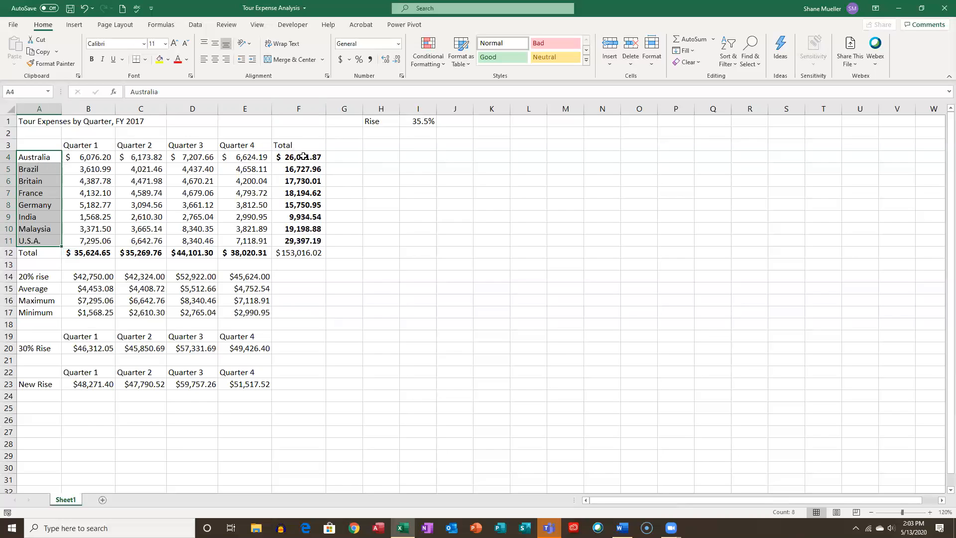
left_click_drag(304, 157, 305, 240, "ctrl")
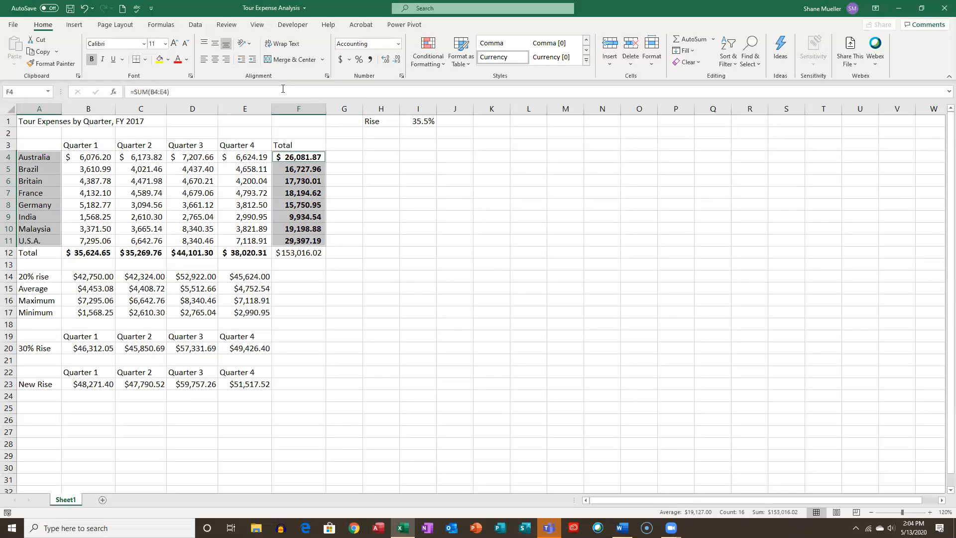
left_click(78, 26)
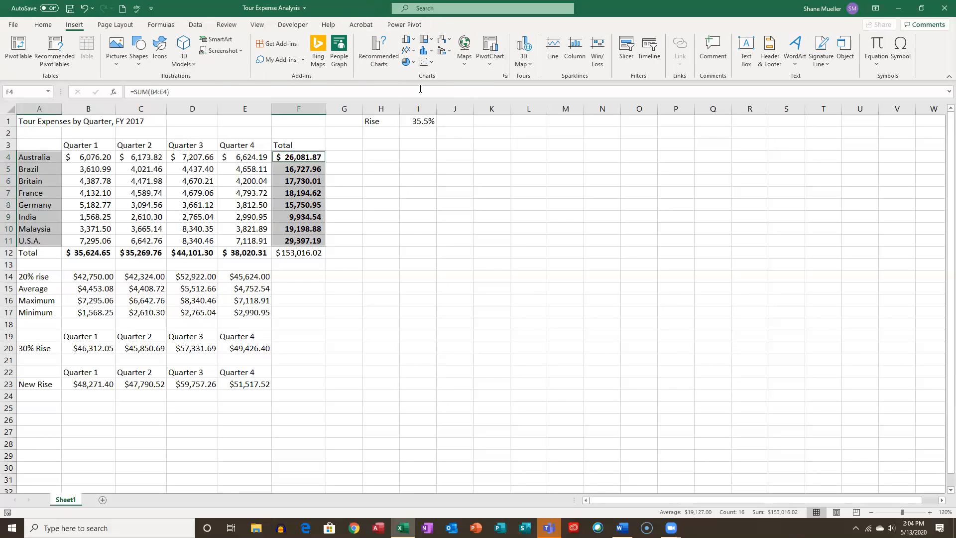
left_click(378, 51)
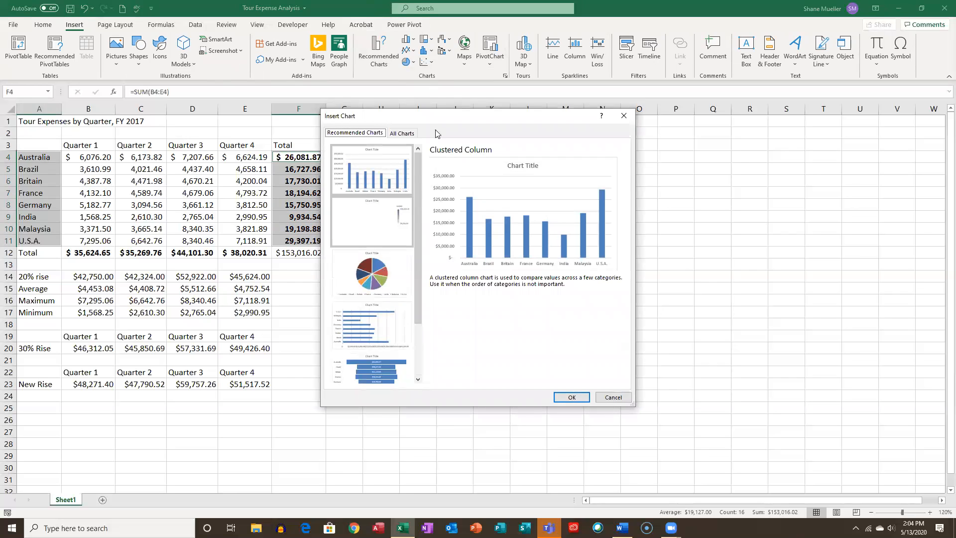
- Compare the available chart types for the country totals, including column, line, pie, scatter, map, treemap, sunburst, histogram, waterfall, surface, radar and bar
left_click(406, 133)
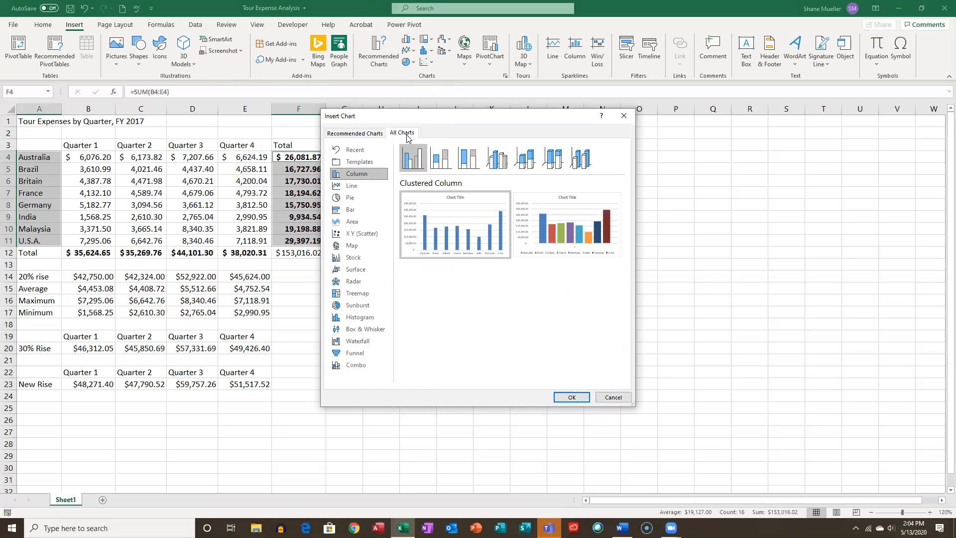
left_click(363, 134)
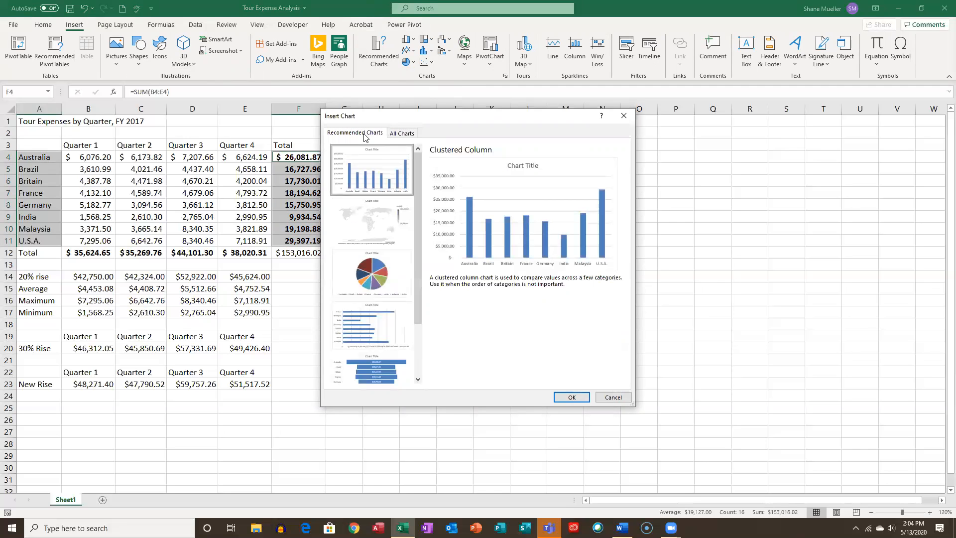
left_click(405, 133)
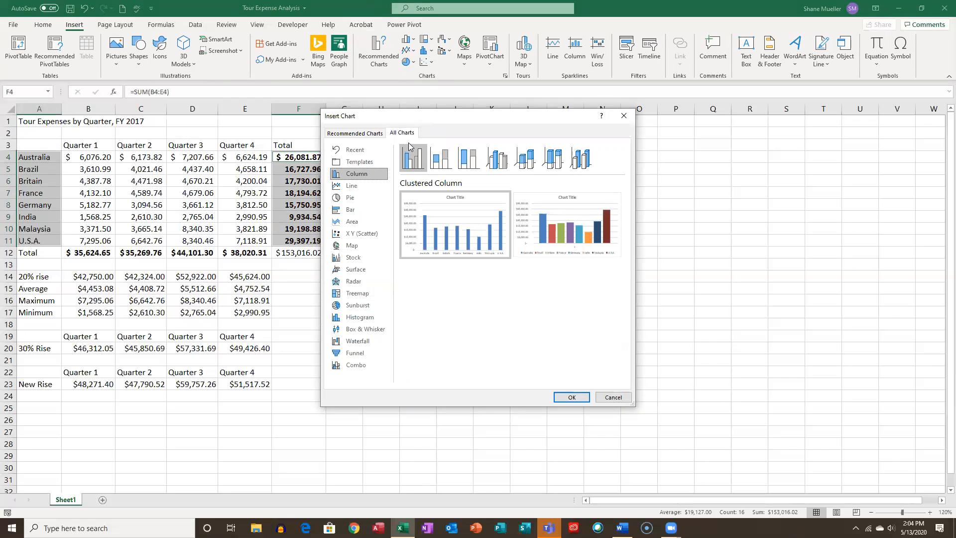
left_click(354, 186)
left_click(353, 199)
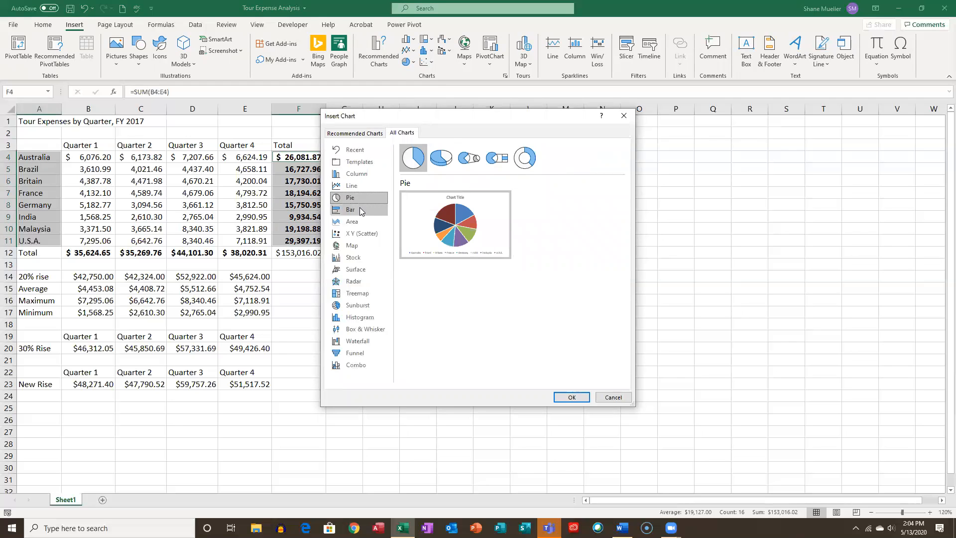
left_click(352, 209)
left_click(354, 222)
left_click(354, 234)
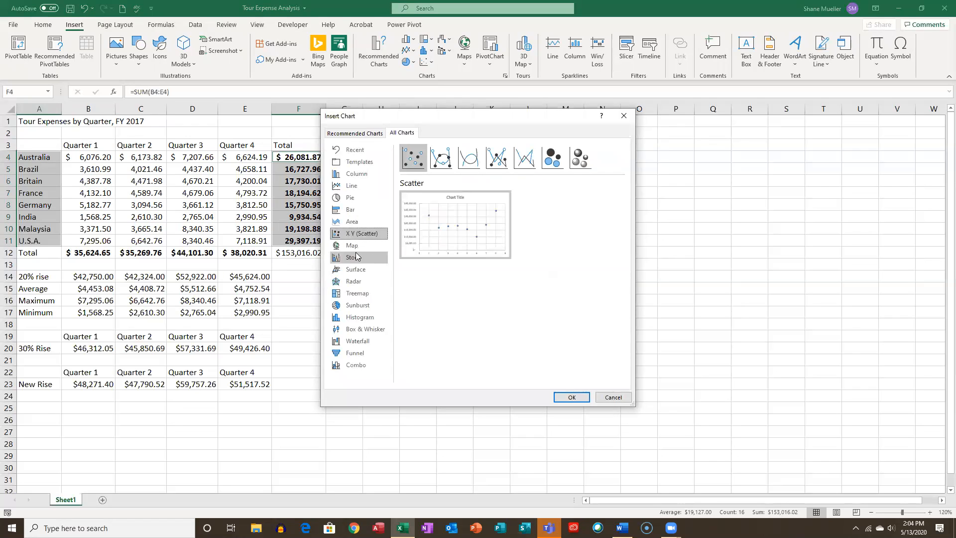
left_click(359, 245)
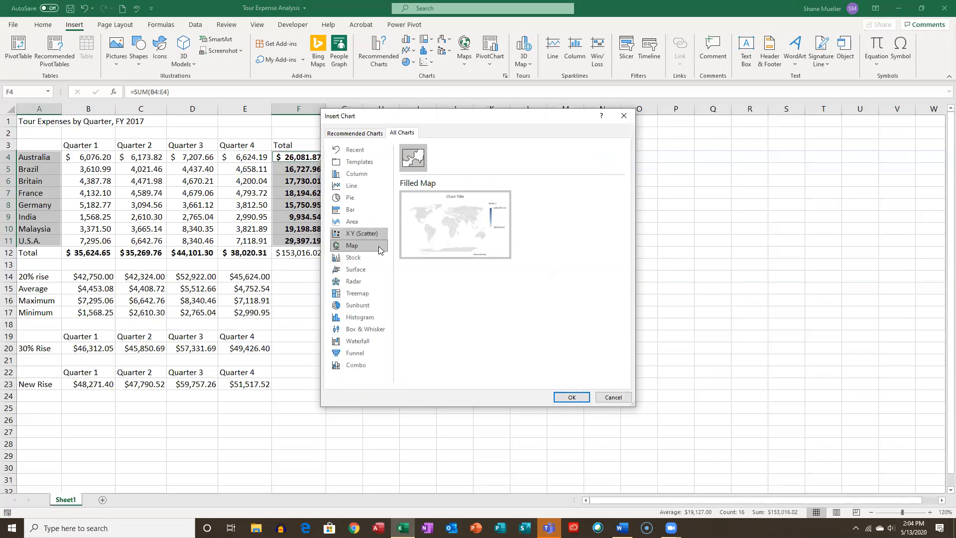
left_click(372, 293)
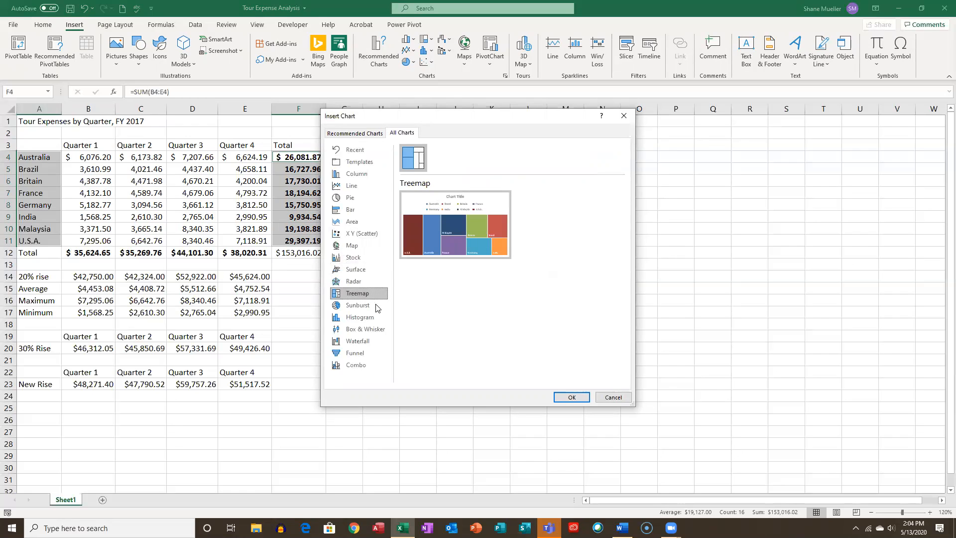
left_click(371, 306)
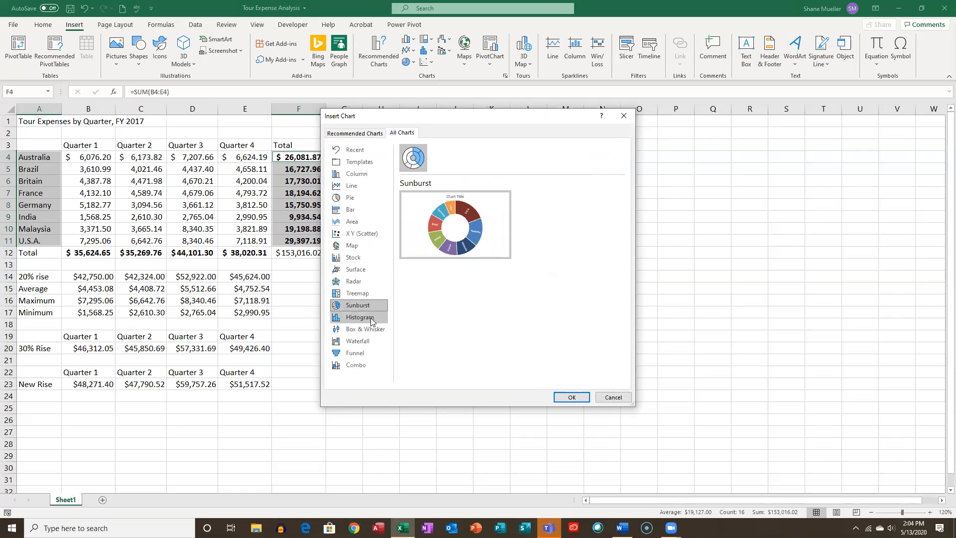
left_click(371, 319)
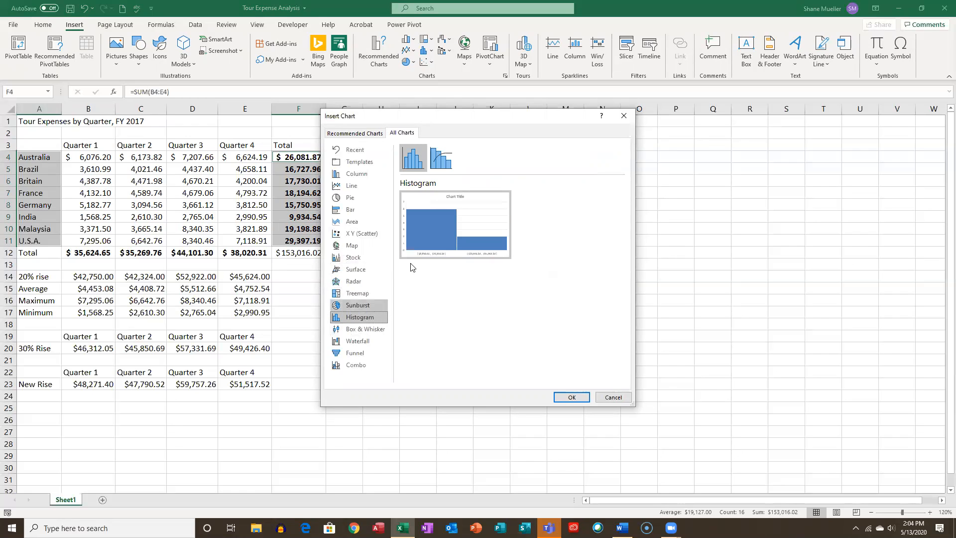
left_click(369, 341)
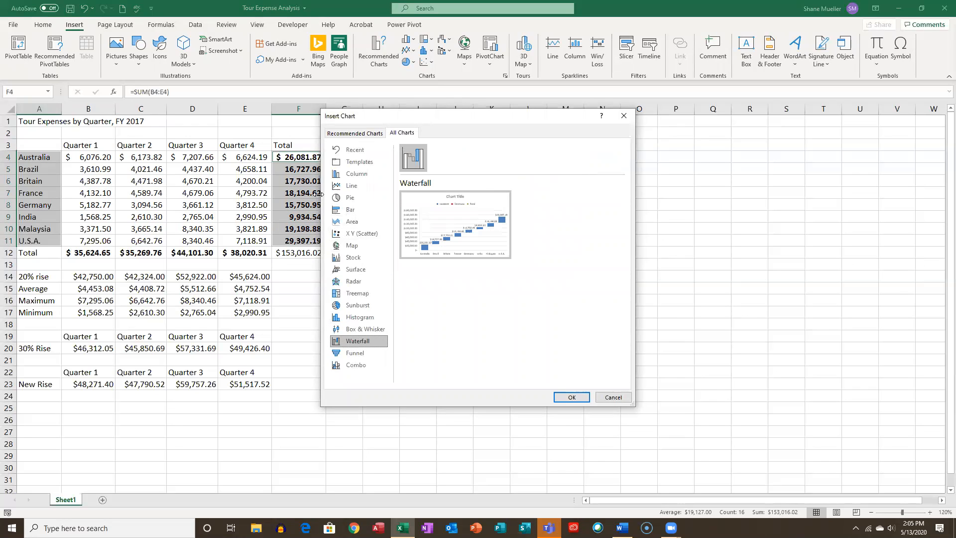
left_click(369, 271)
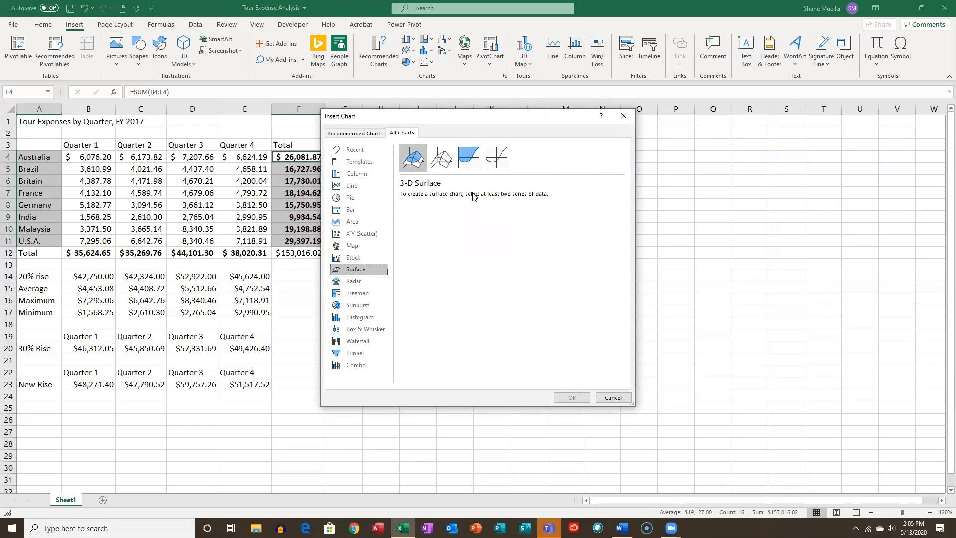
left_click(362, 282)
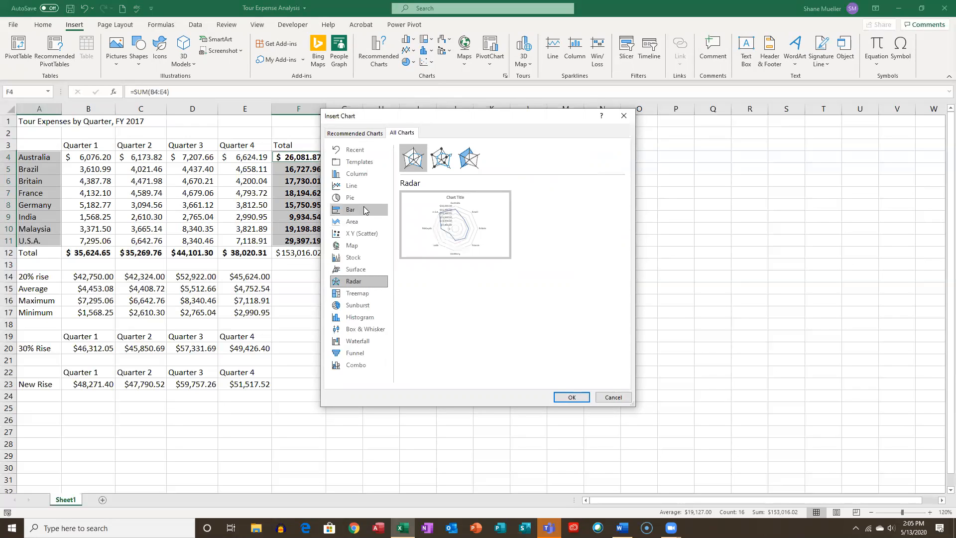
left_click(371, 173)
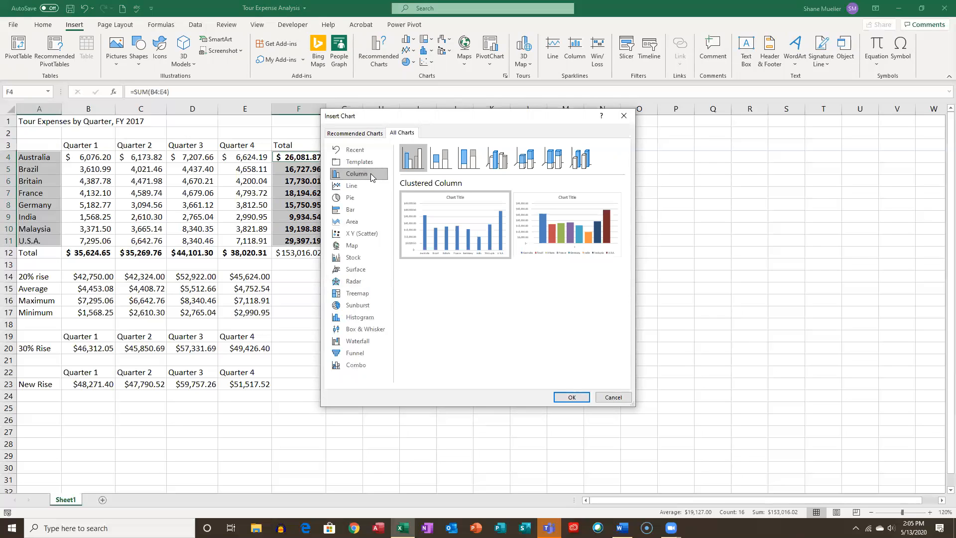
left_click(357, 212)
- Insert a 3-D Pie chart of the country totals and move it beside the data so its upper corner sits at H3
left_click(351, 198)
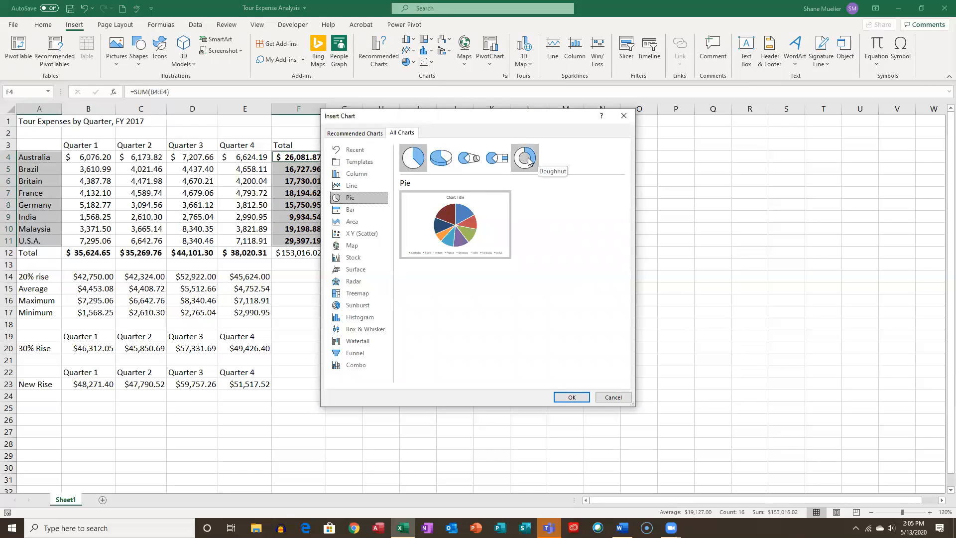
left_click(440, 160)
mouse_move(430, 213)
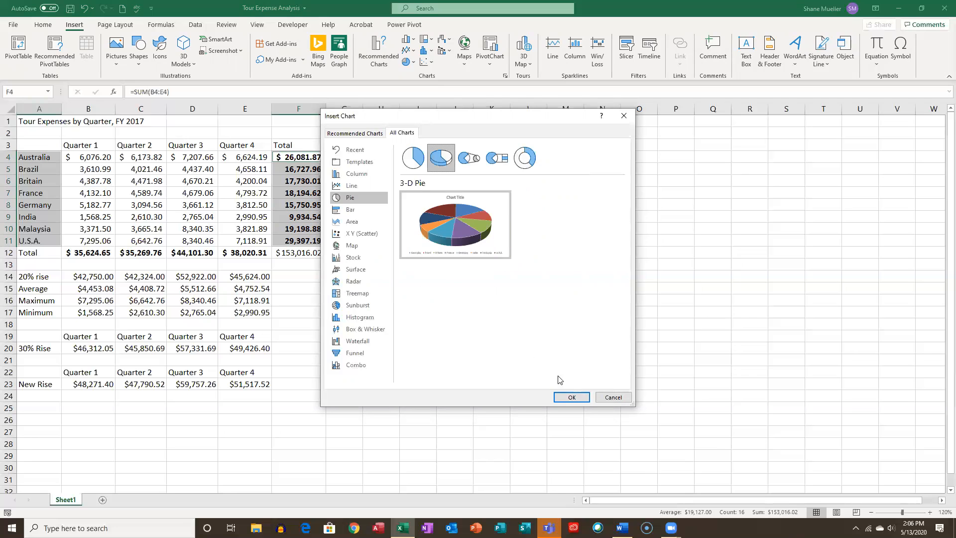
left_click(570, 398)
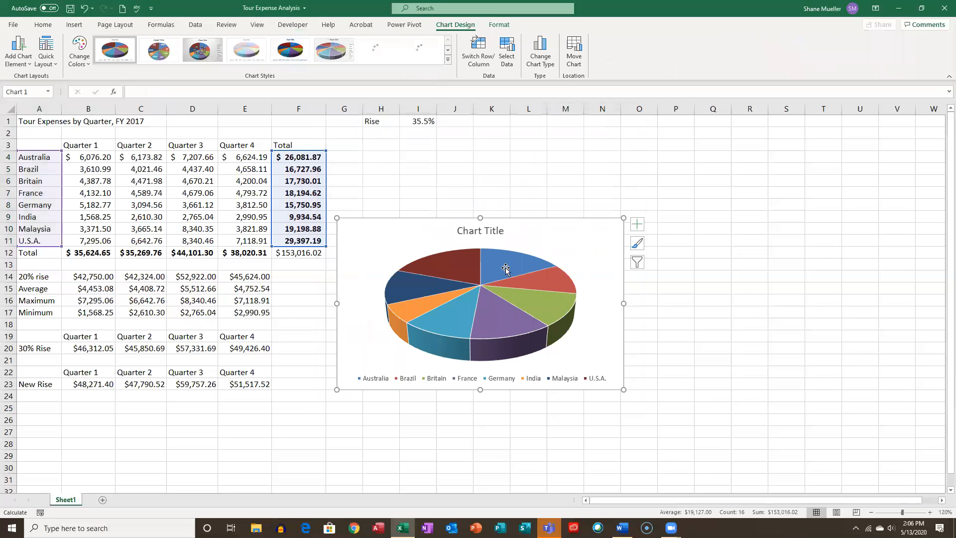
left_click_drag(557, 227, 587, 146)
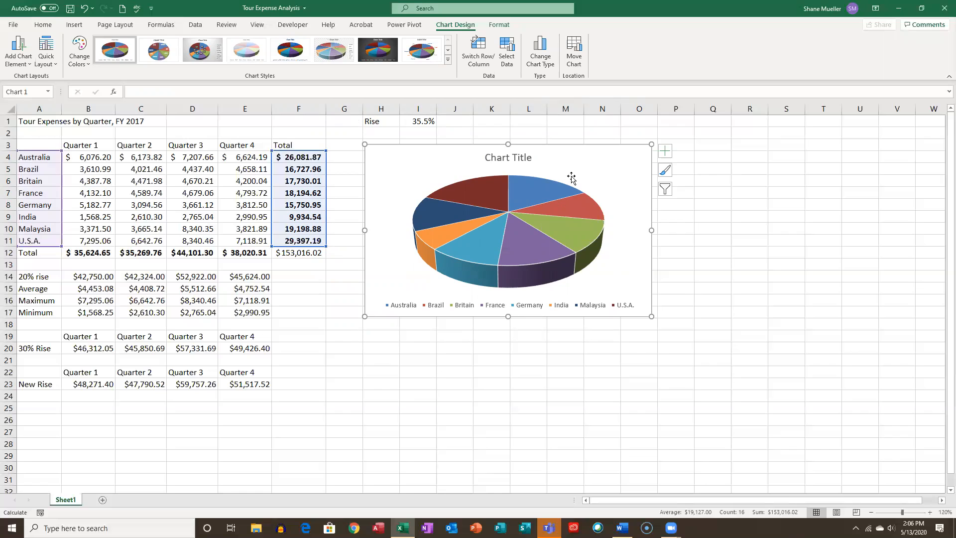
- Examine the design and format options offered for the pie chart, comparing what is available with the chart selected and deselected
mouse_move(529, 187)
left_click(310, 287)
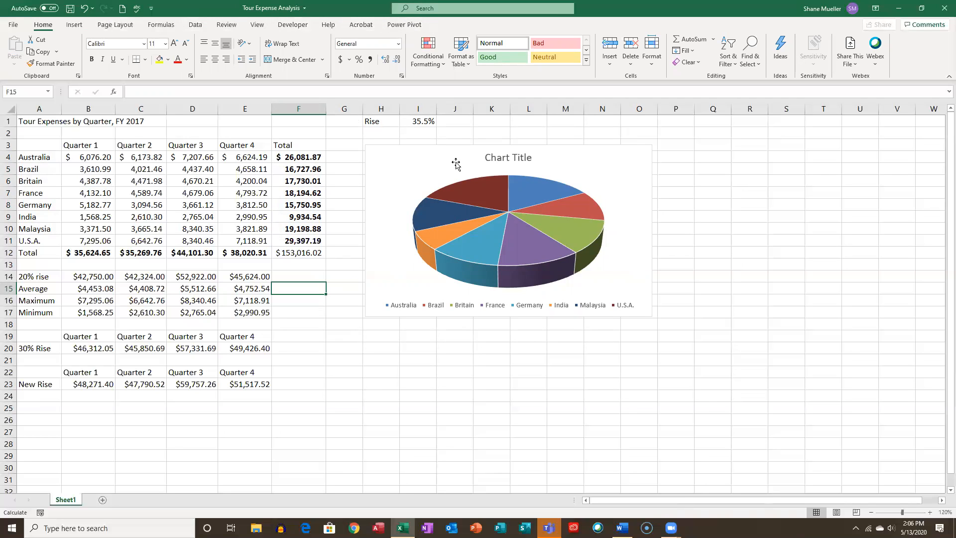
left_click(430, 151)
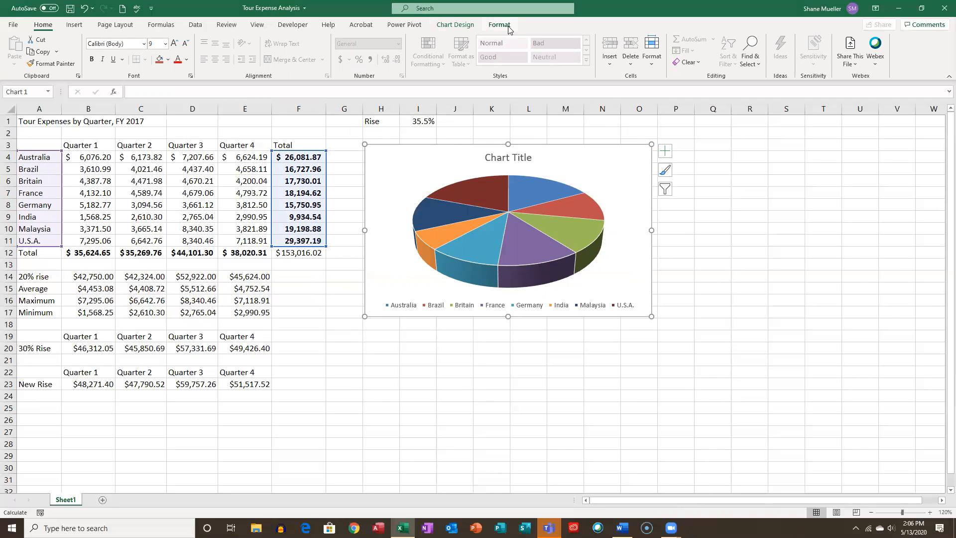
left_click(508, 26)
left_click(456, 26)
left_click(495, 25)
left_click(465, 26)
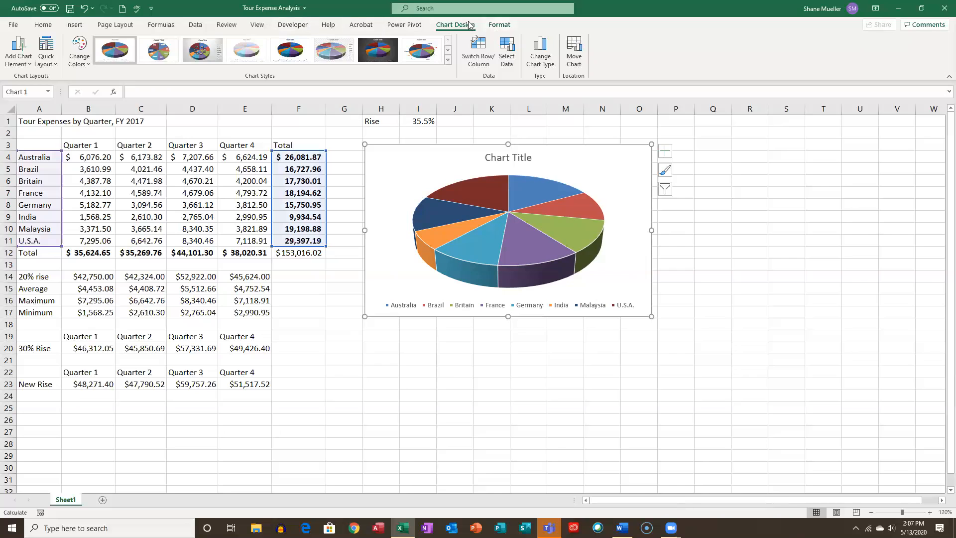
left_click(298, 288)
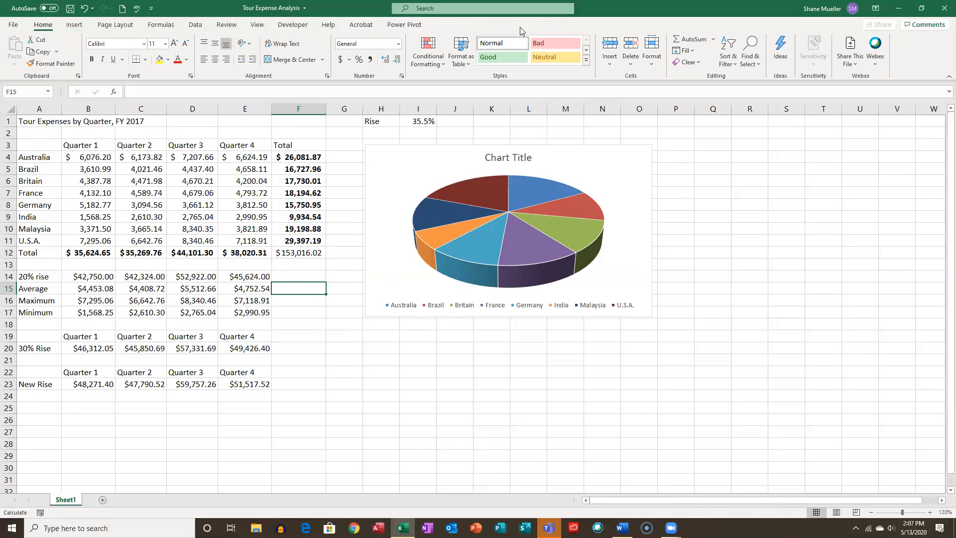
left_click(425, 147)
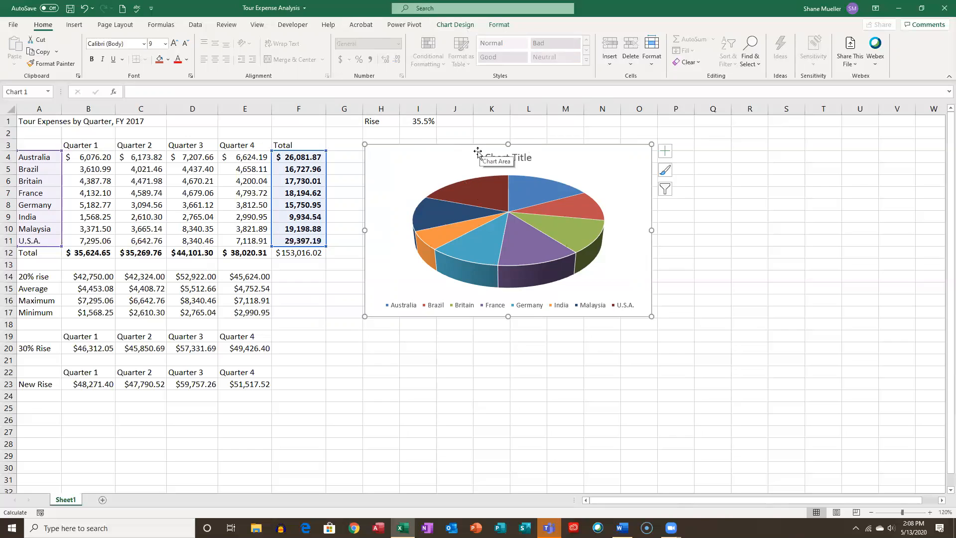
left_click(457, 26)
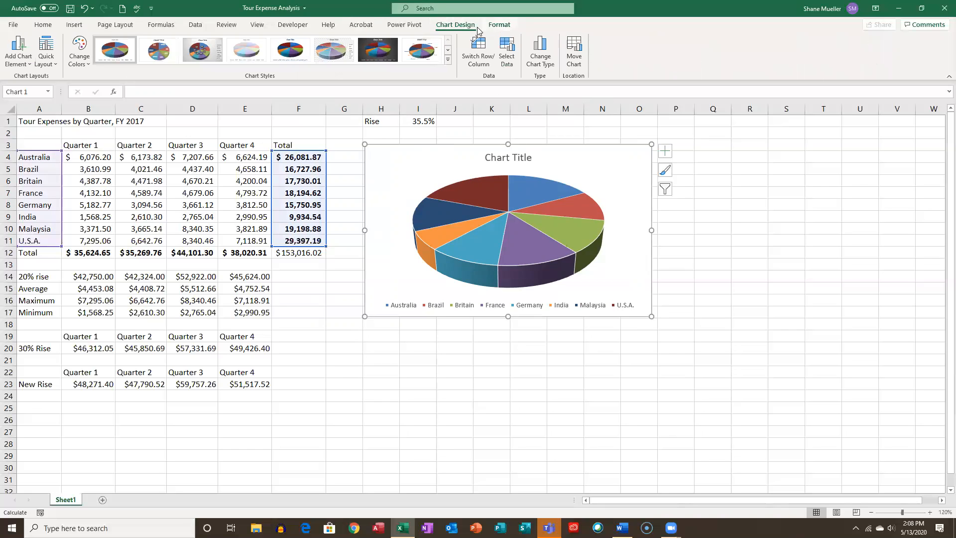
left_click(499, 25)
left_click(468, 25)
left_click(494, 26)
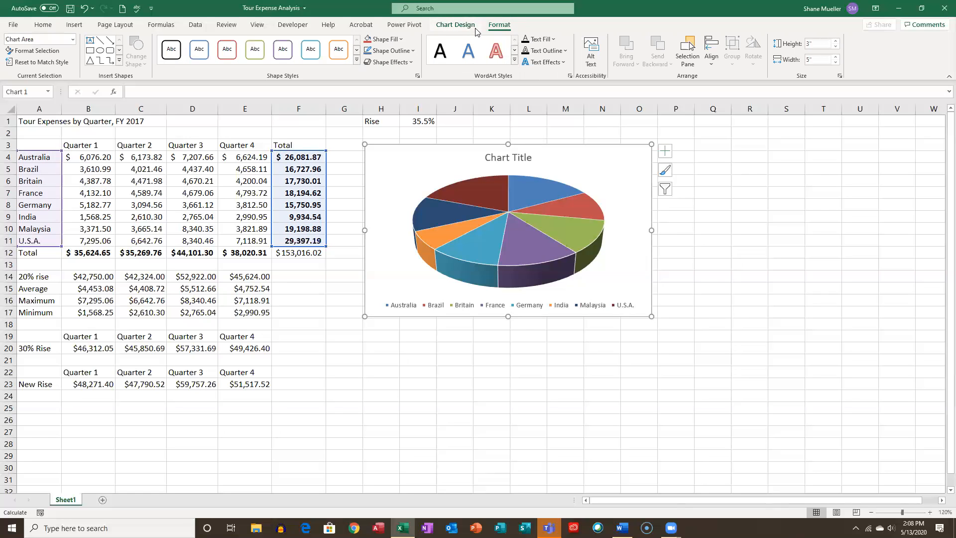
- Apply chart Style 8 to the 3-D pie chart
left_click(472, 25)
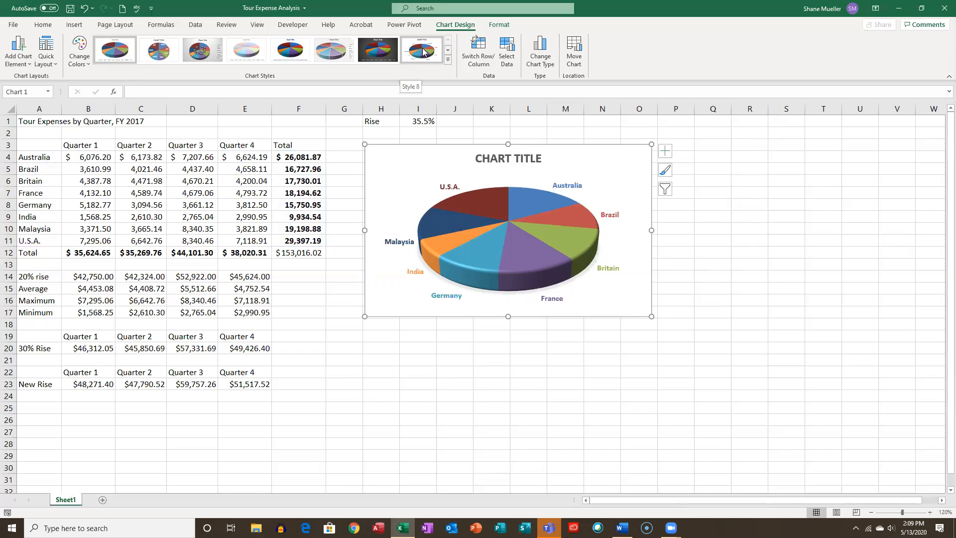
left_click(447, 61)
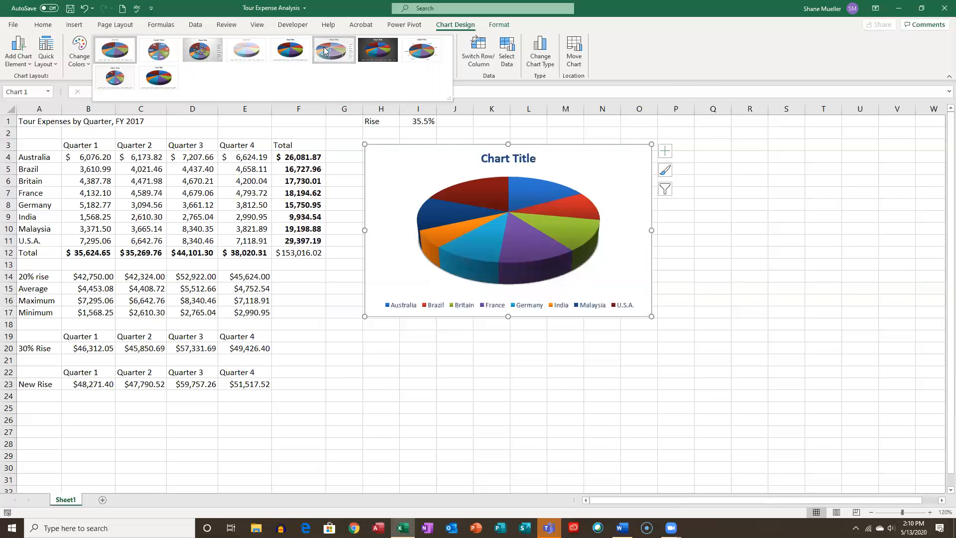
left_click(425, 53)
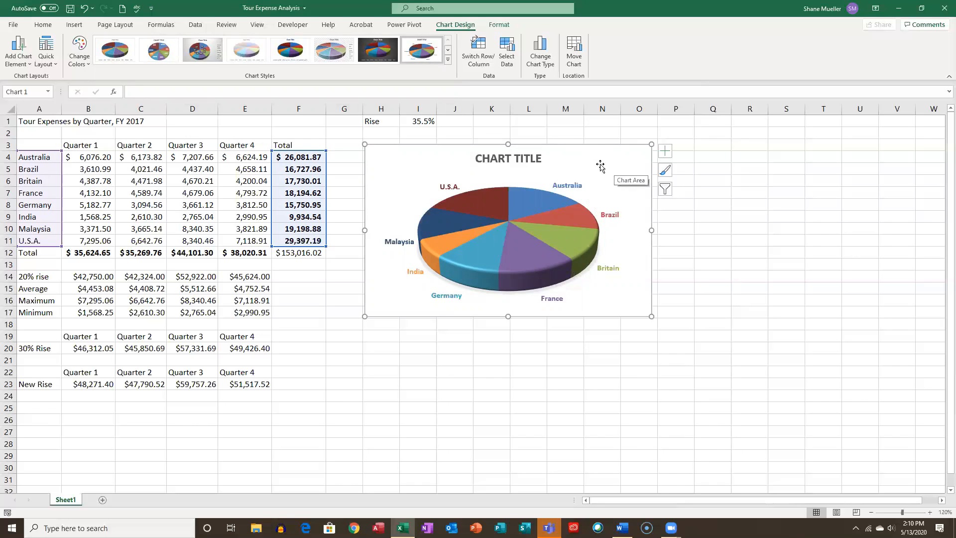
- Remove the title from the pie chart, and try showing the legend before hiding it again
left_click(512, 159)
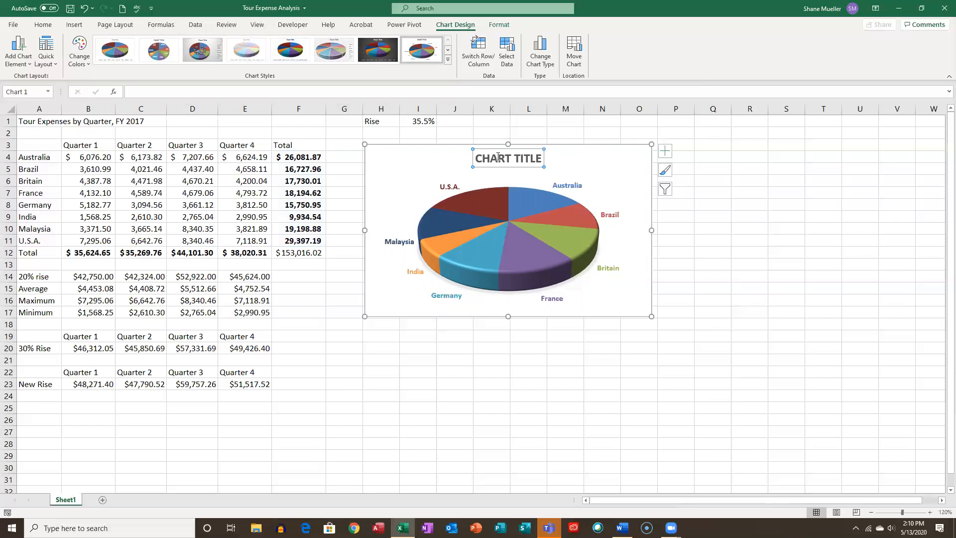
left_click_drag(475, 153, 544, 156)
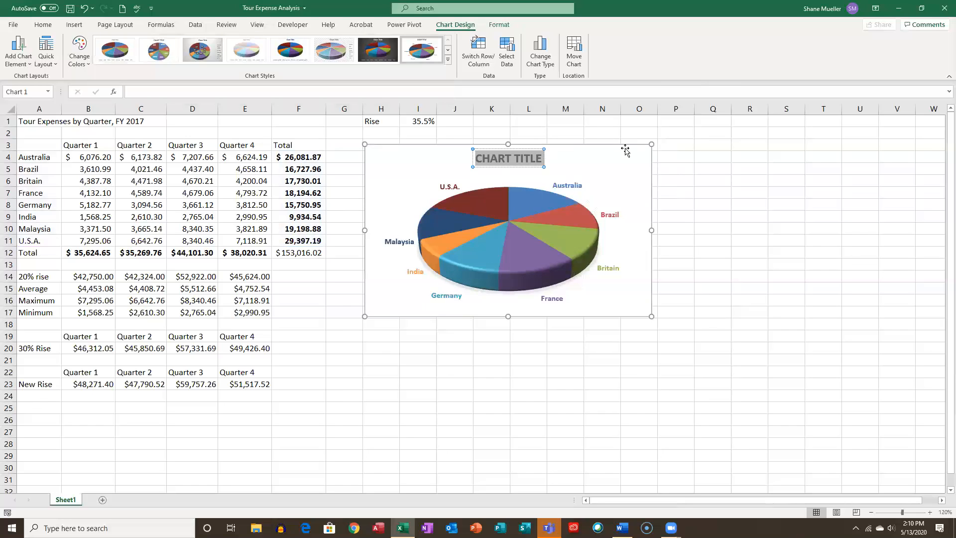
left_click(649, 155)
left_click(666, 154)
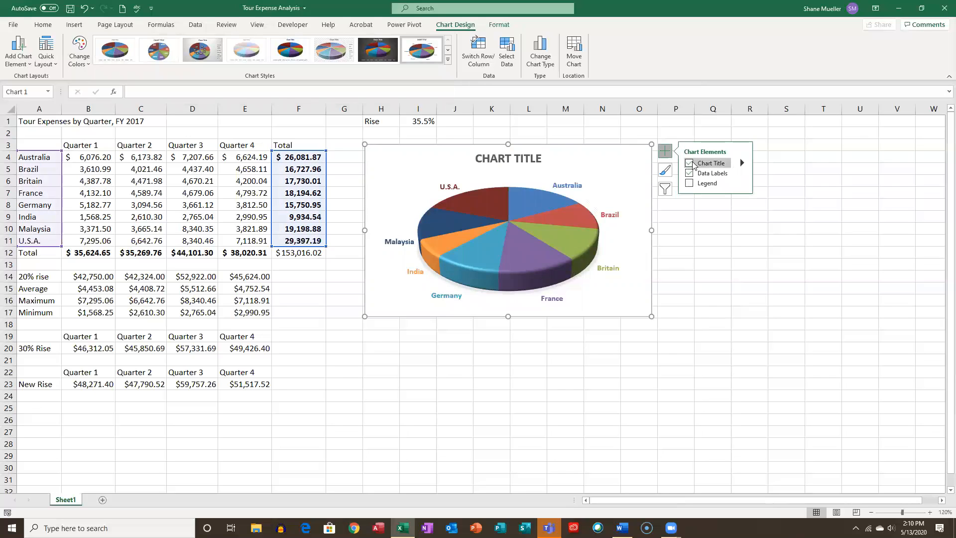
left_click(691, 163)
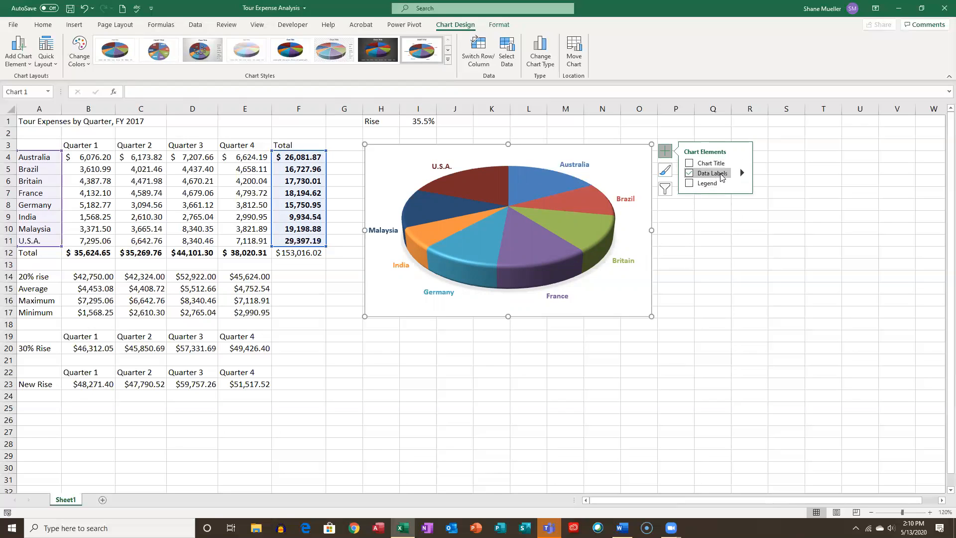
left_click(696, 163)
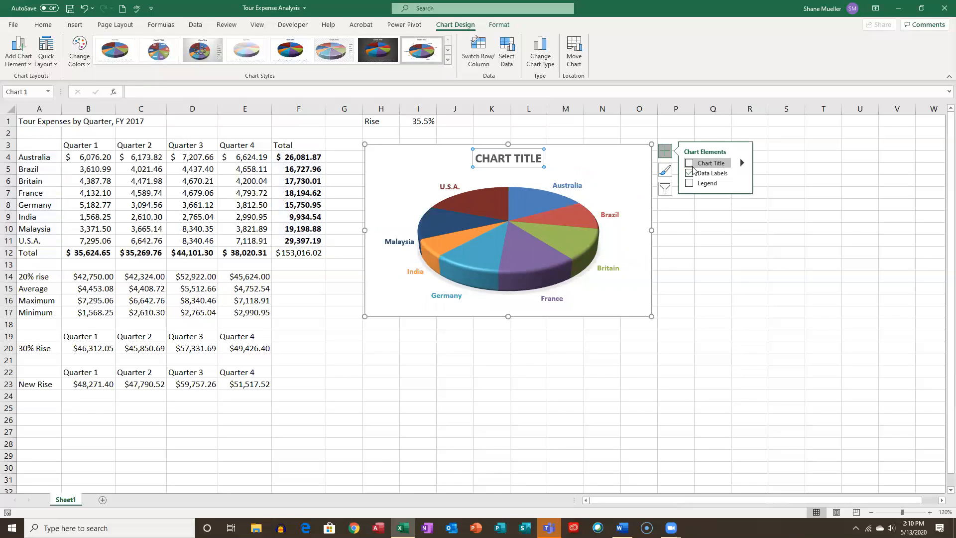
left_click(689, 163)
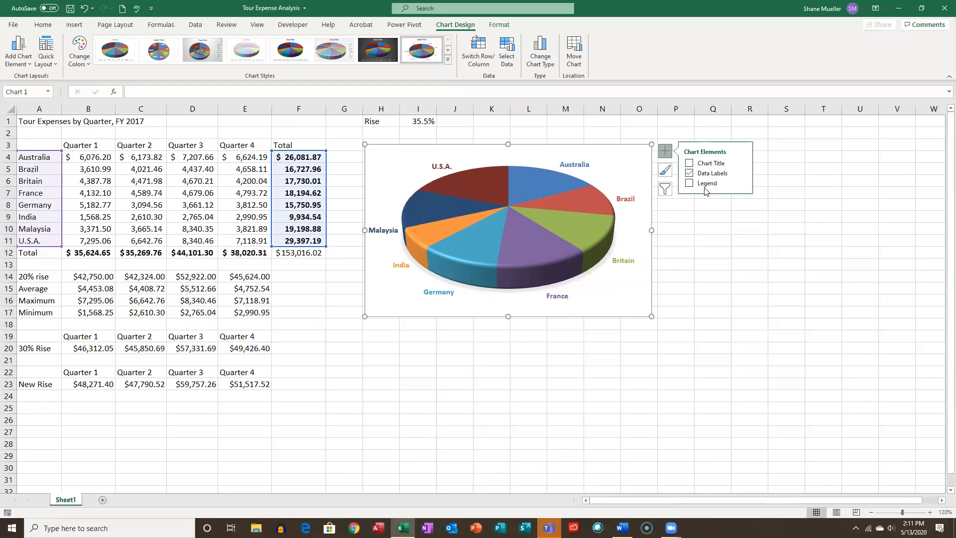
left_click(689, 183)
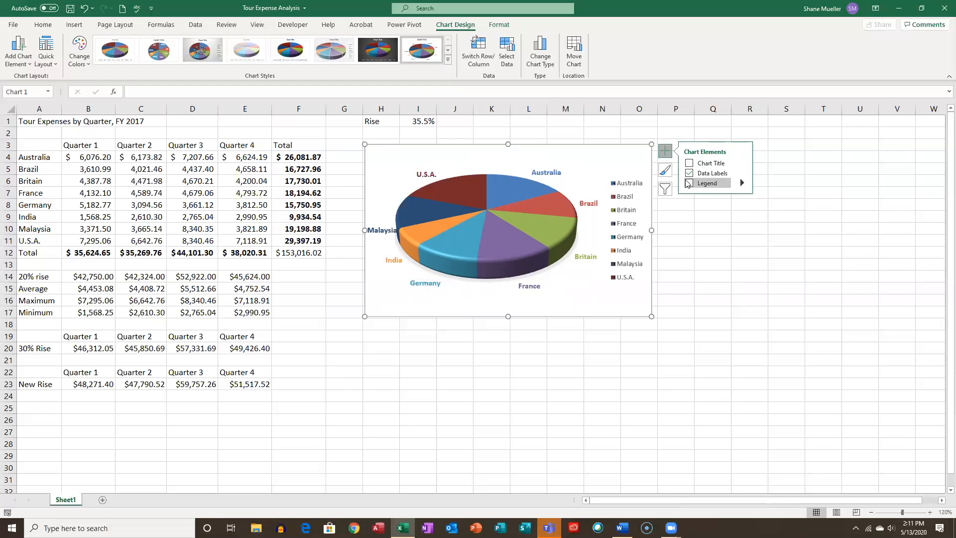
left_click(689, 183)
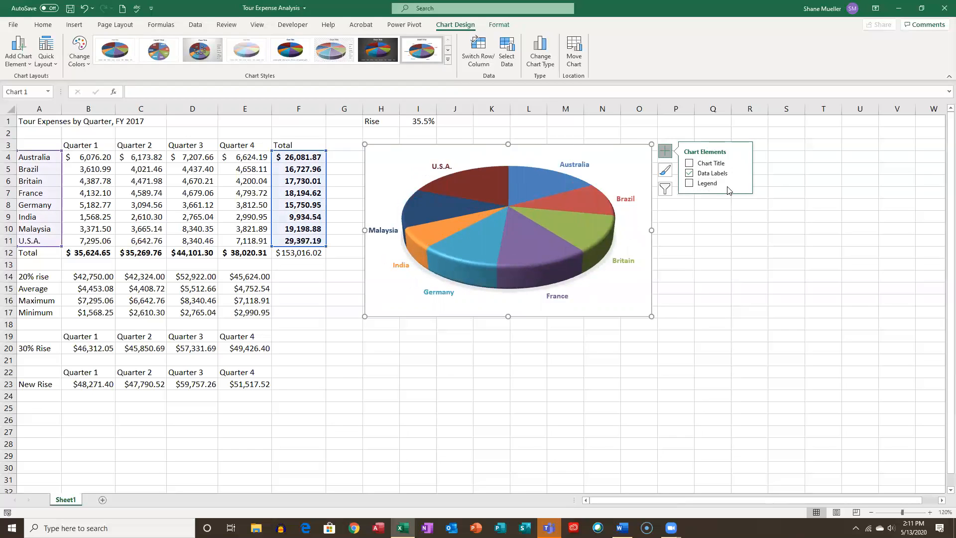
- Open the data label formatting options for the pie chart and expand the settings for what the labels contain
left_click(689, 183)
left_click(742, 174)
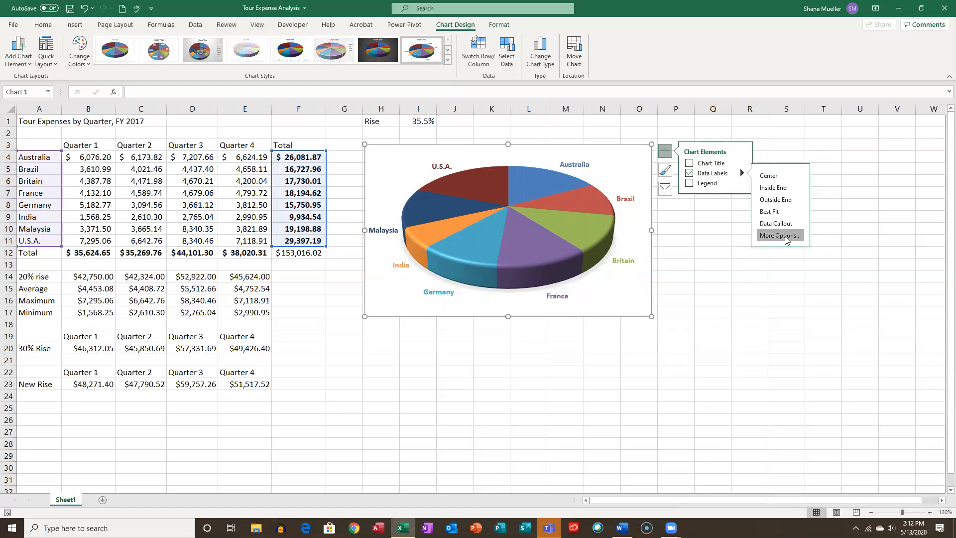
key("Escape")
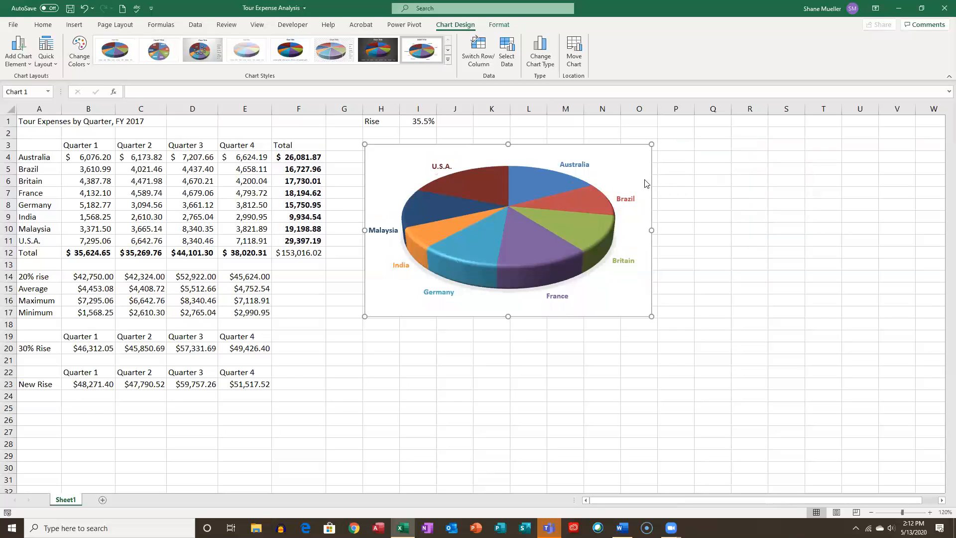
double_click(647, 158)
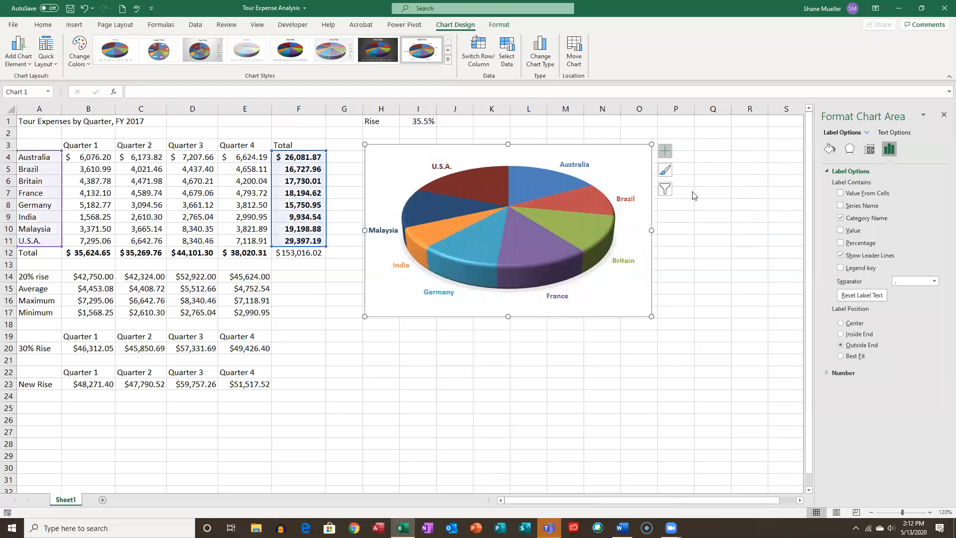
left_click(668, 152)
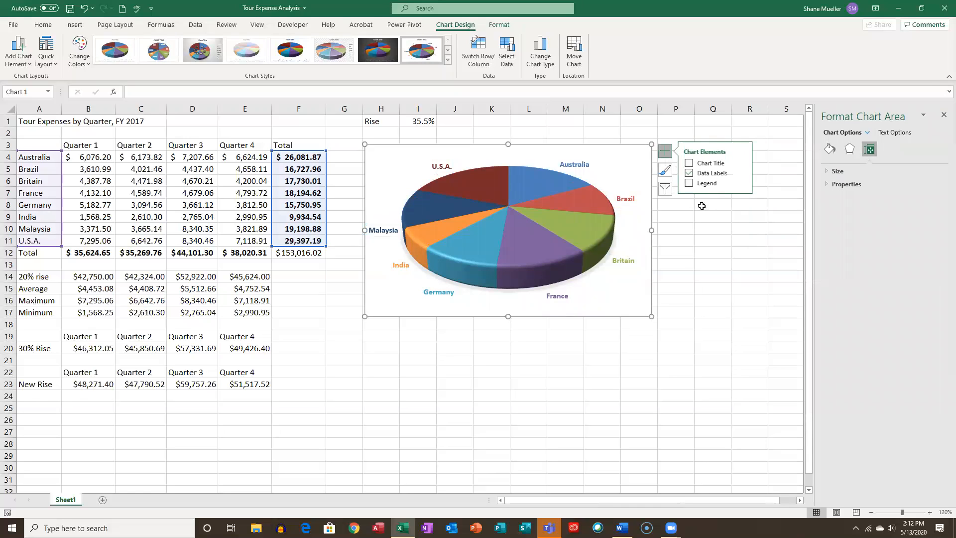
left_click(742, 174)
left_click(776, 234)
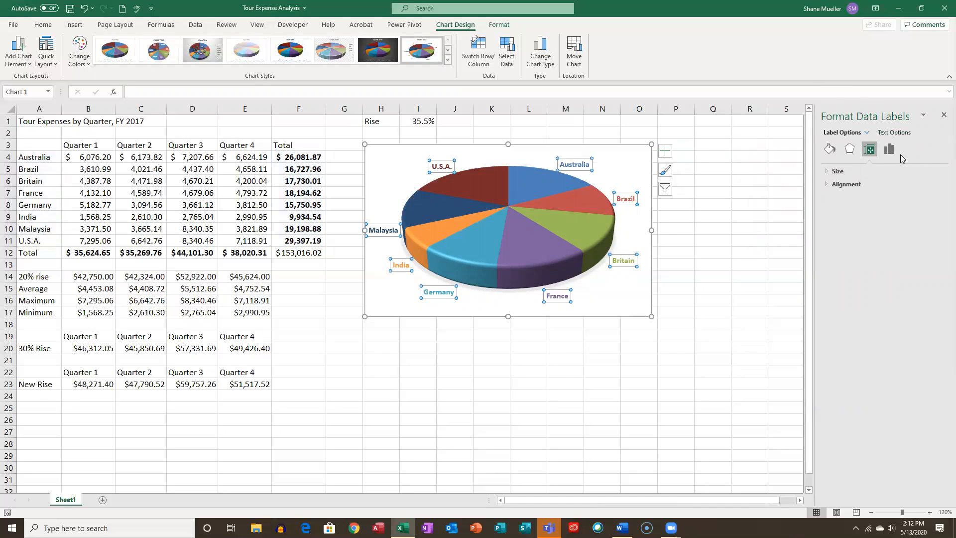
left_click(889, 149)
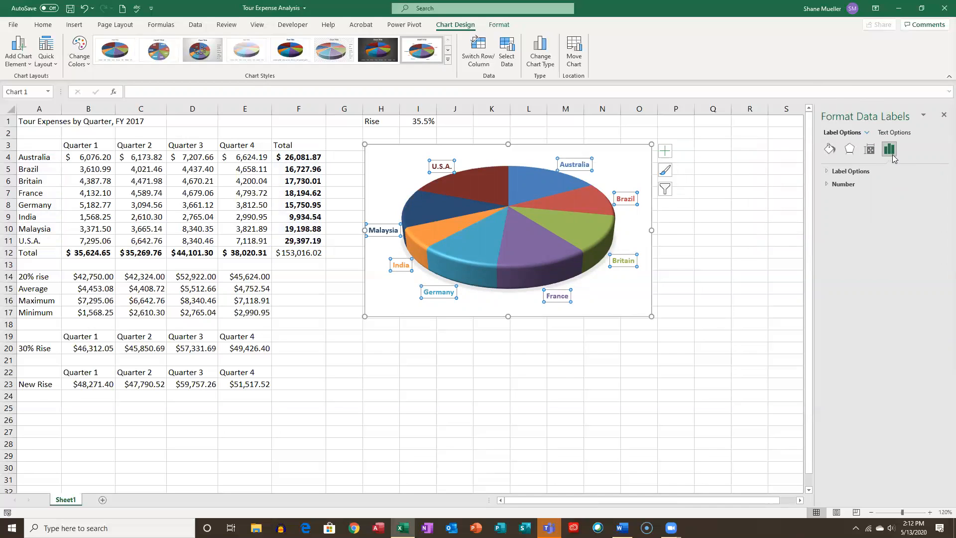
left_click(851, 171)
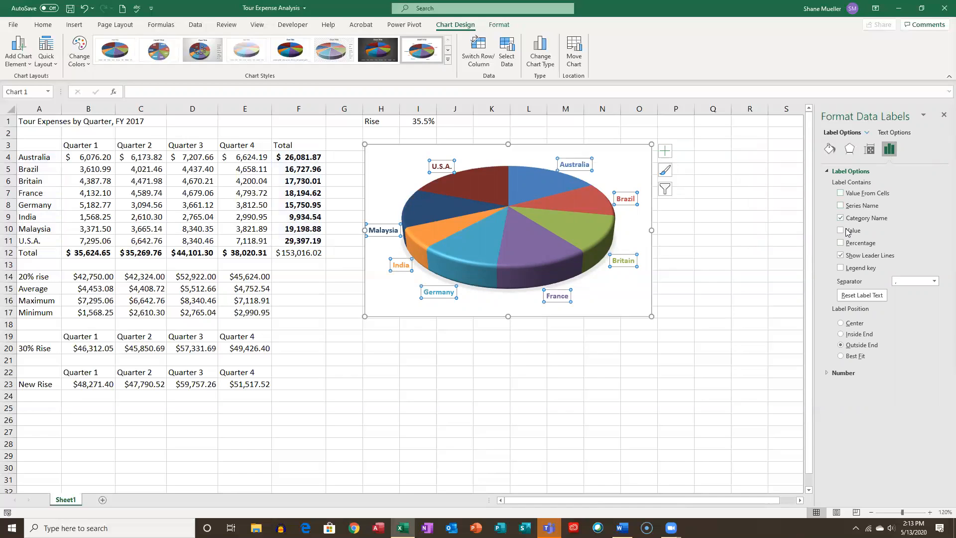
- Make the data labels contain category name and percentage, trying out series name and value before turning both off
left_click(840, 194)
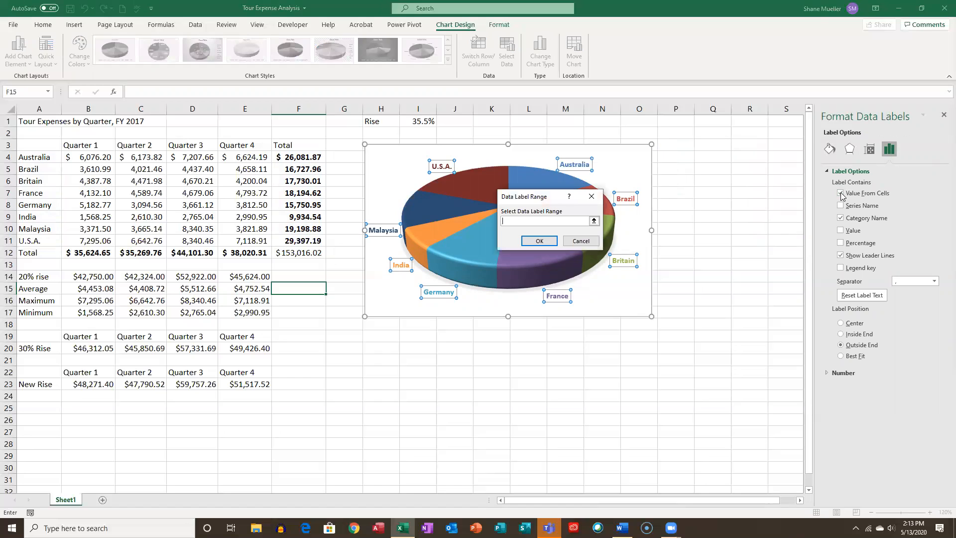
key("Escape")
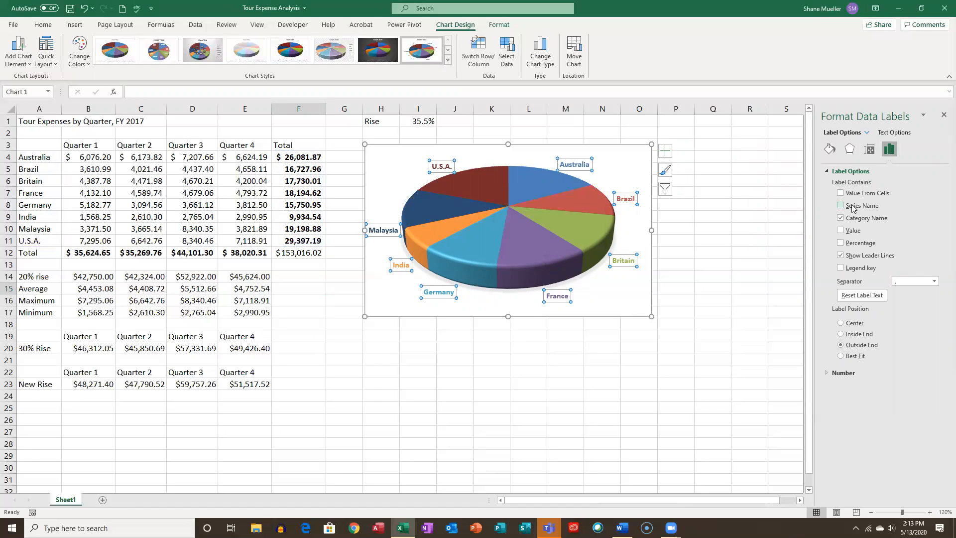
left_click(840, 206)
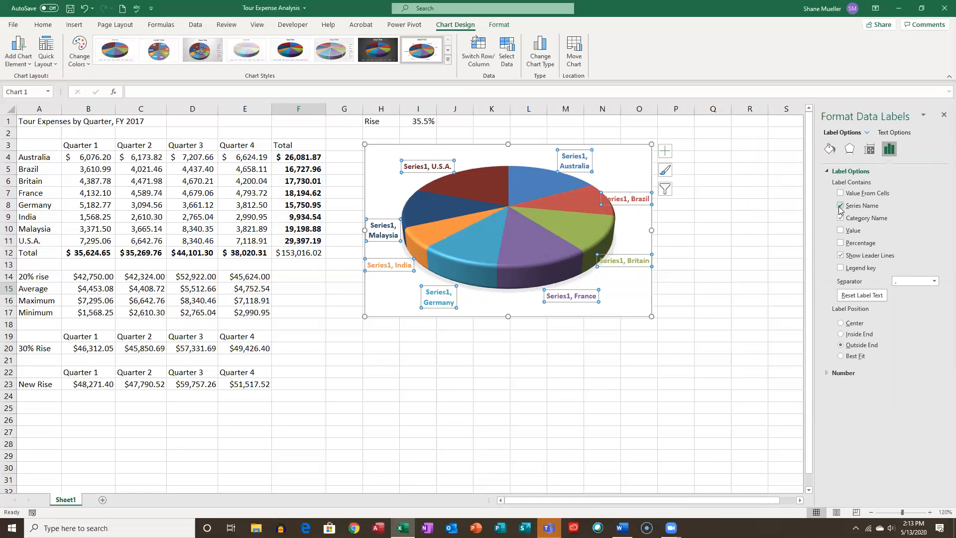
left_click(840, 231)
left_click(840, 243)
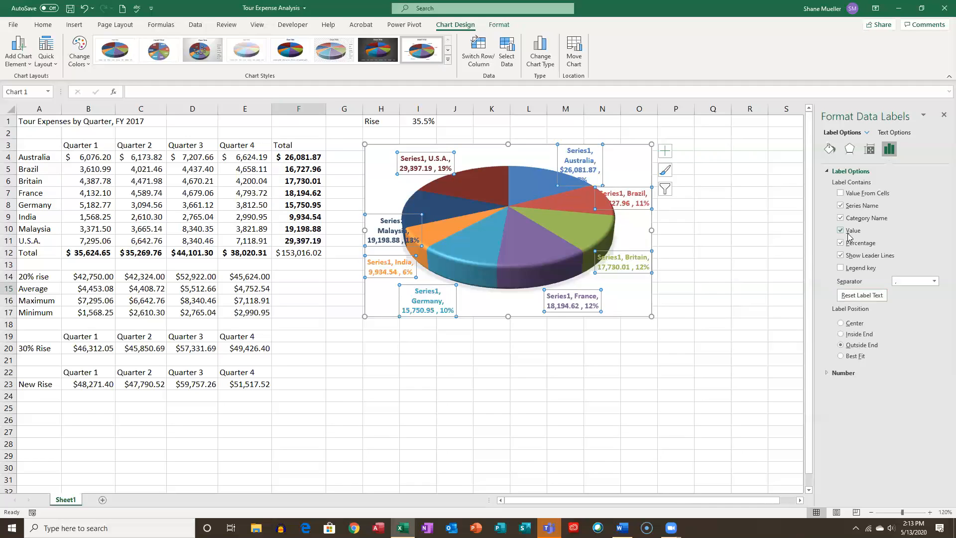
left_click(841, 206)
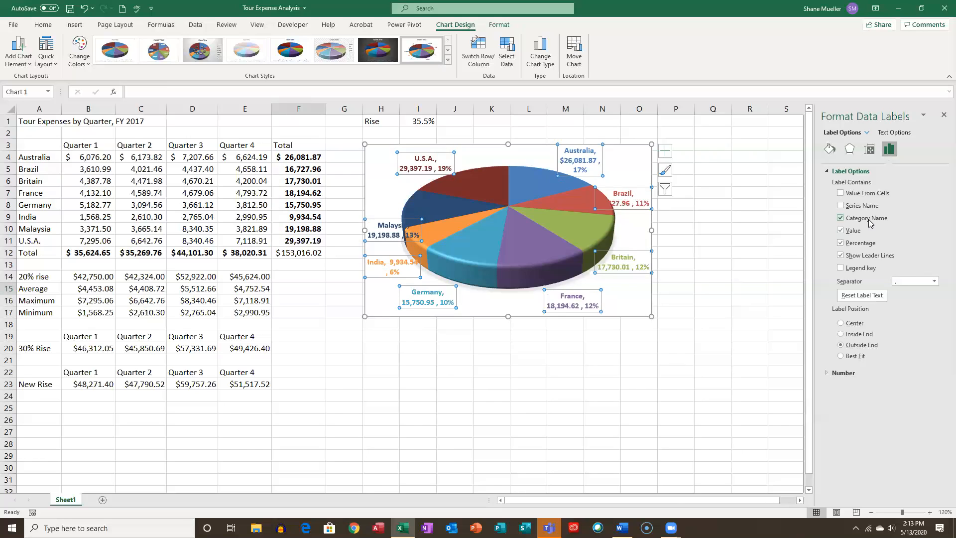
left_click(840, 231)
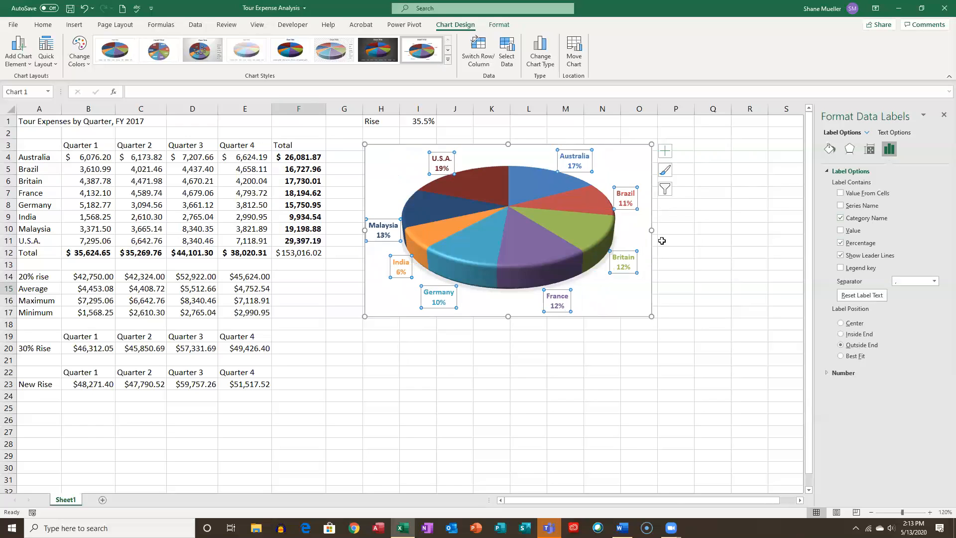
- Change the pie chart's labels to data callouts and enlarge the chart so its lower corner reaches about R25
left_click(620, 305)
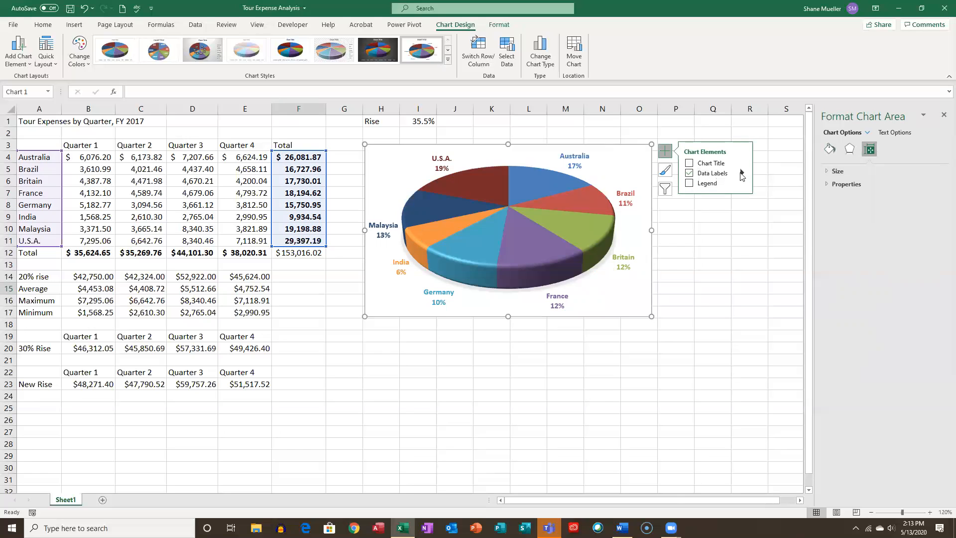
left_click(742, 173)
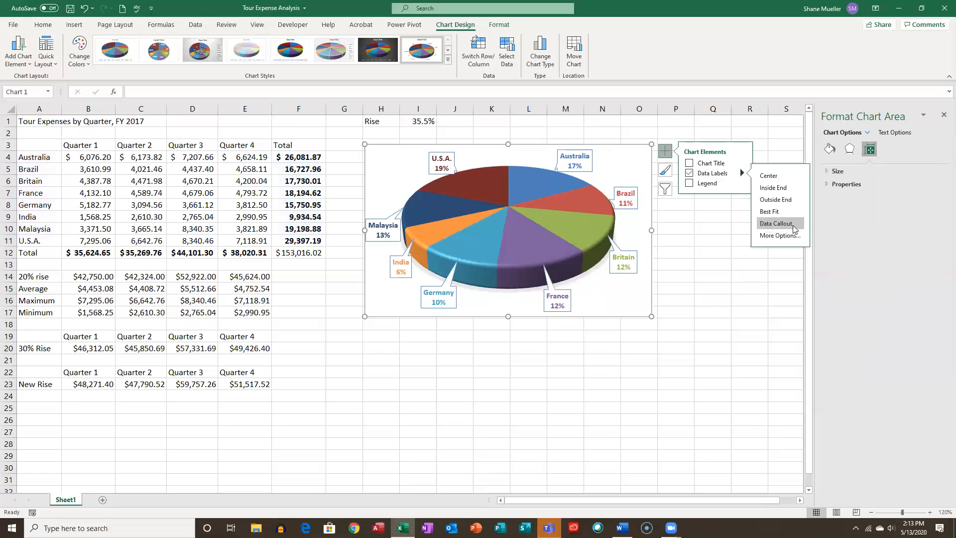
left_click(761, 223)
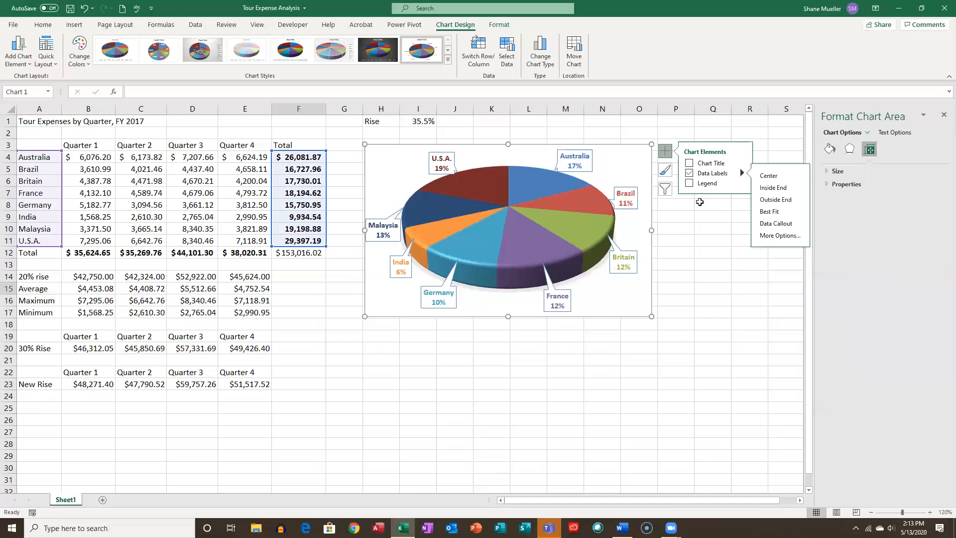
left_click_drag(650, 316, 772, 417)
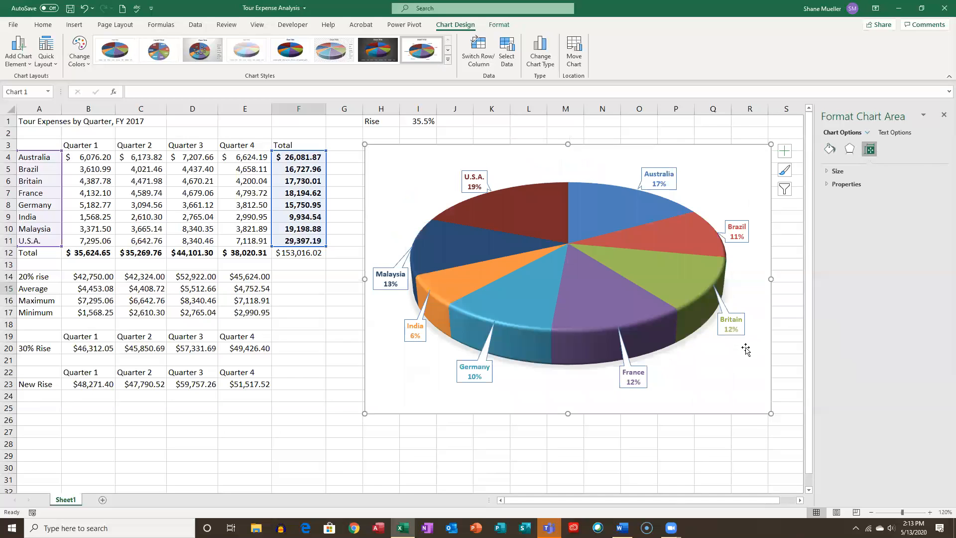
- Move the U.S.A., Australia, Brazil, Britain, France and Germany callouts individually outward, away from the pie
left_click(479, 177)
left_click(479, 177)
left_click_drag(478, 178, 452, 161)
left_click_drag(645, 191, 656, 175)
left_click_drag(754, 228, 758, 194)
left_click_drag(740, 329, 746, 370)
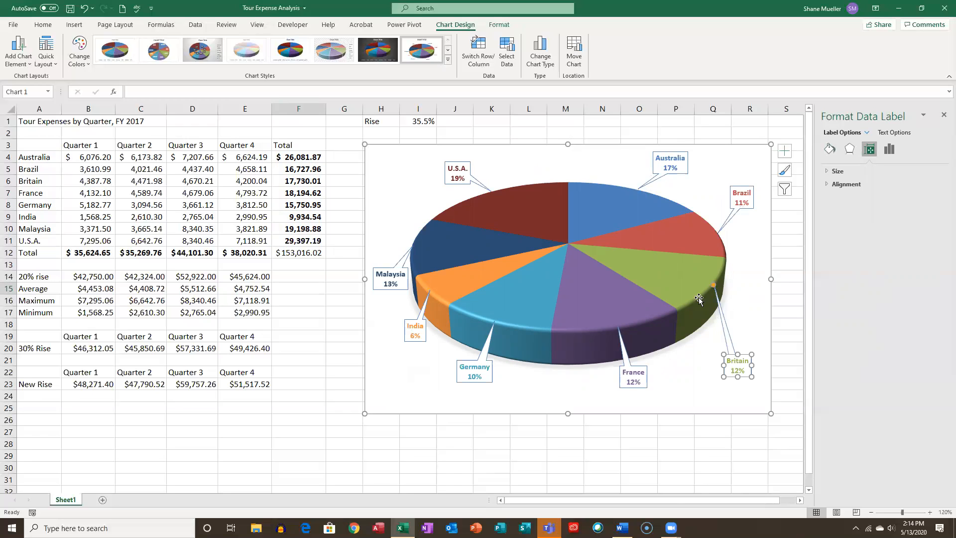
left_click(633, 381)
left_click_drag(633, 381, 652, 391)
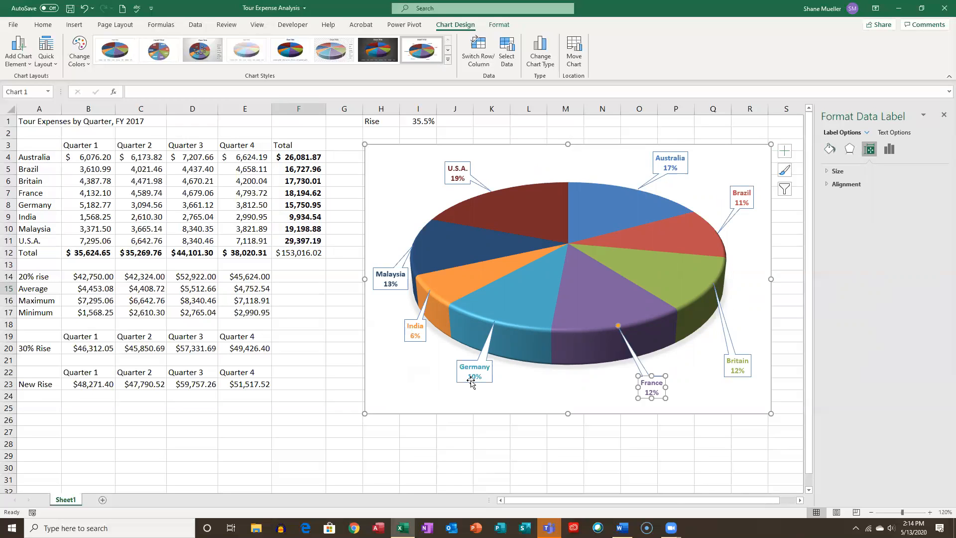
left_click(478, 378)
left_click_drag(478, 379, 456, 382)
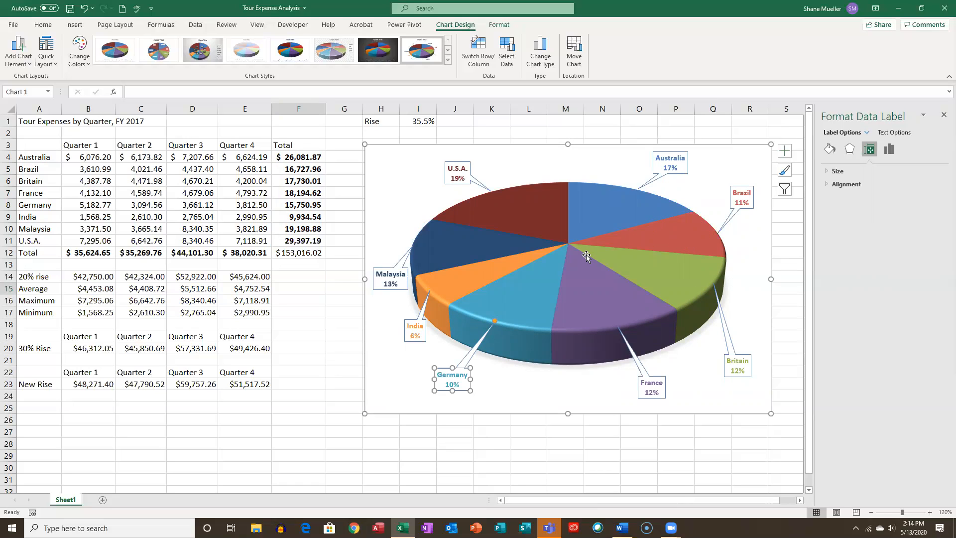
- Try pulling only the India slice out of the pie with a point explosion of 14%
mouse_move(563, 253)
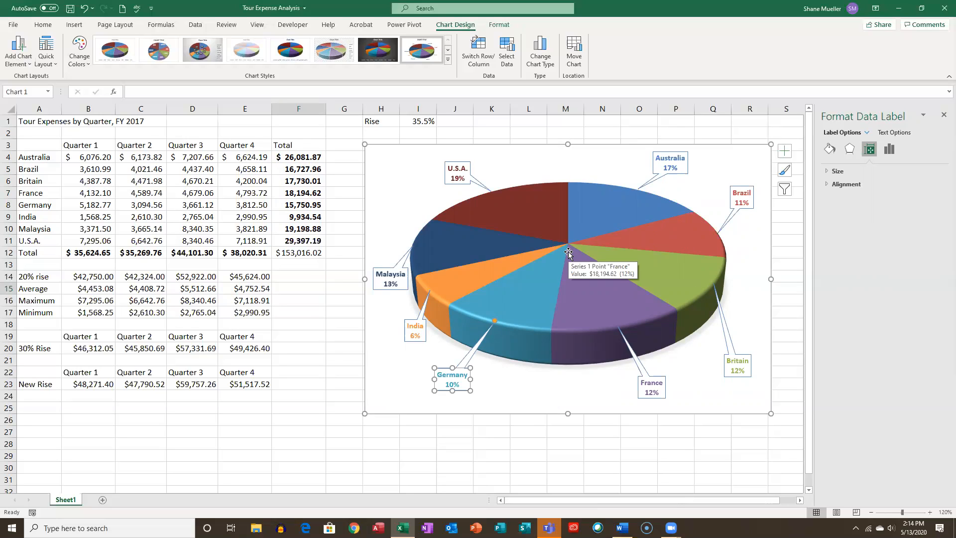
mouse_move(475, 289)
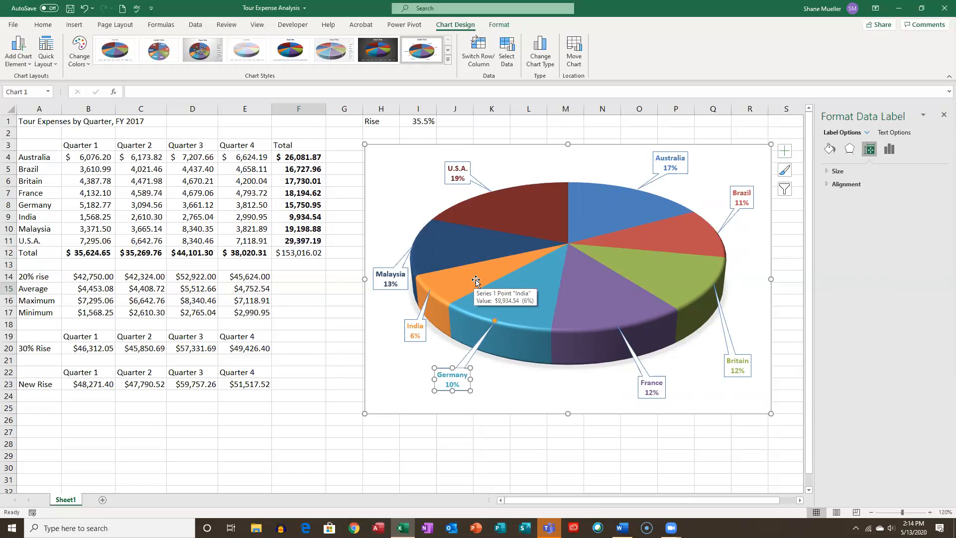
left_click(522, 259)
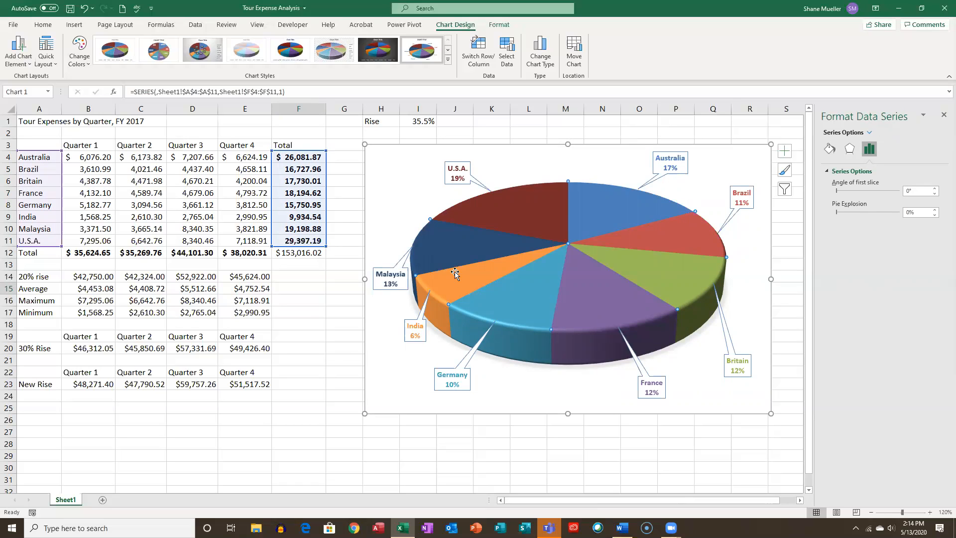
mouse_move(477, 280)
left_click(475, 281)
mouse_move(453, 284)
mouse_move(518, 276)
left_click(935, 213)
left_click(934, 210)
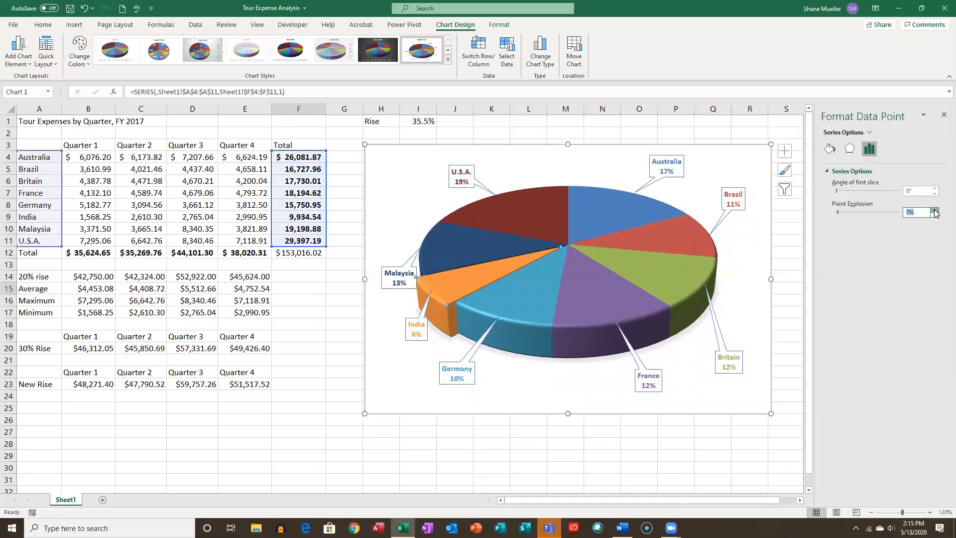
left_click(934, 211)
left_click(935, 211)
left_click(934, 211)
left_click(935, 211)
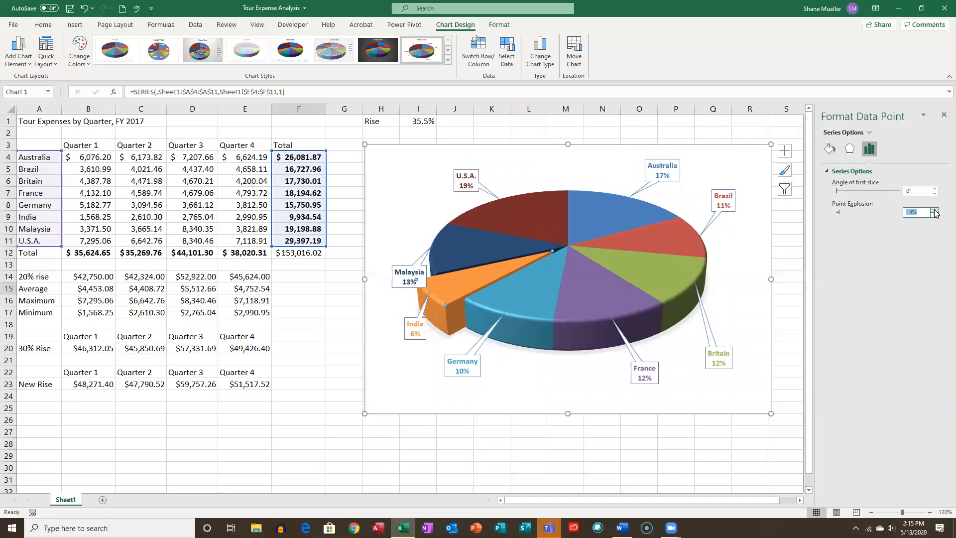
- Push the India slice back into the pie and undo pulling out the Malaysia slice by 26%
left_click(464, 282)
left_click_drag(462, 286, 513, 286)
left_click_drag(450, 261, 410, 300)
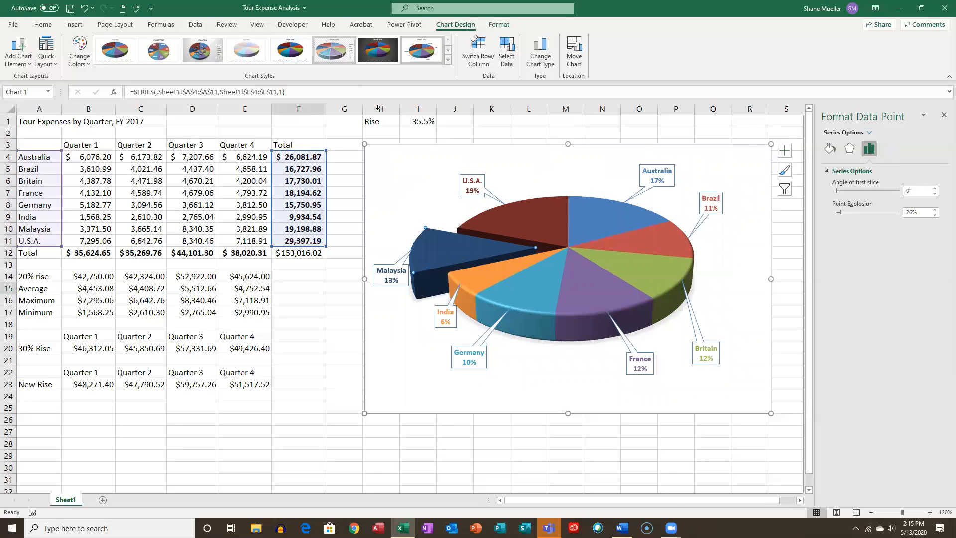
left_click(84, 8)
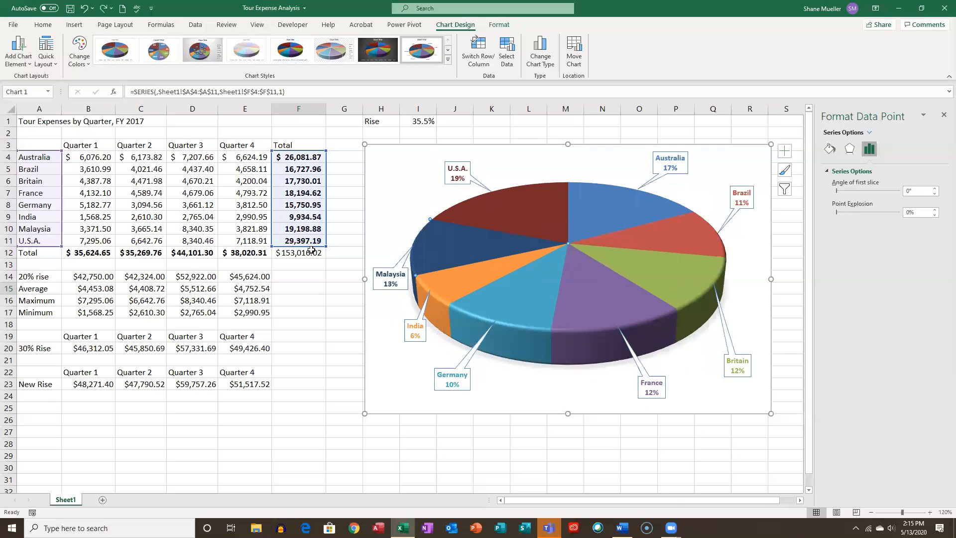
- Pull the India slice out to a 38% point explosion and rotate the pie to a first-slice angle of 306° so India faces front
left_click(452, 282)
left_click_drag(455, 284, 380, 305)
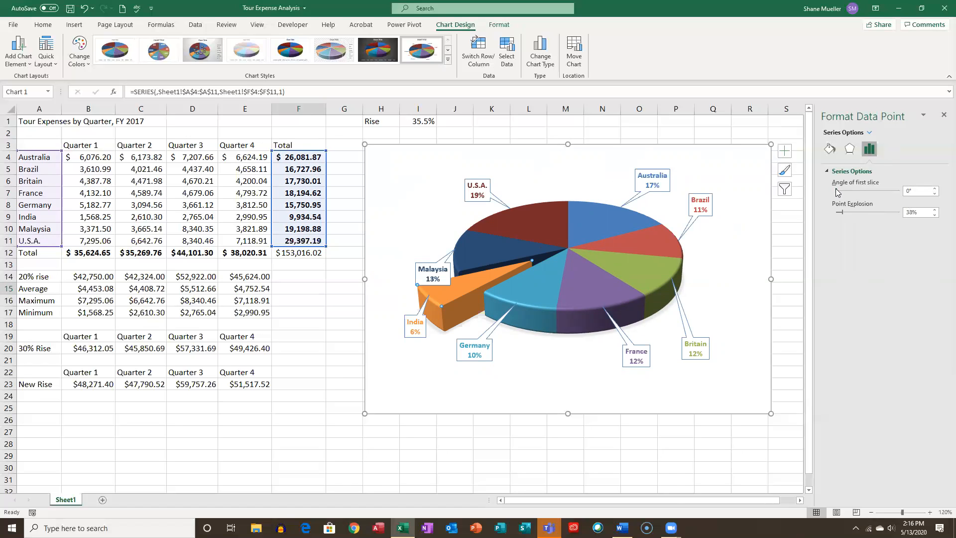
left_click_drag(837, 193, 874, 201)
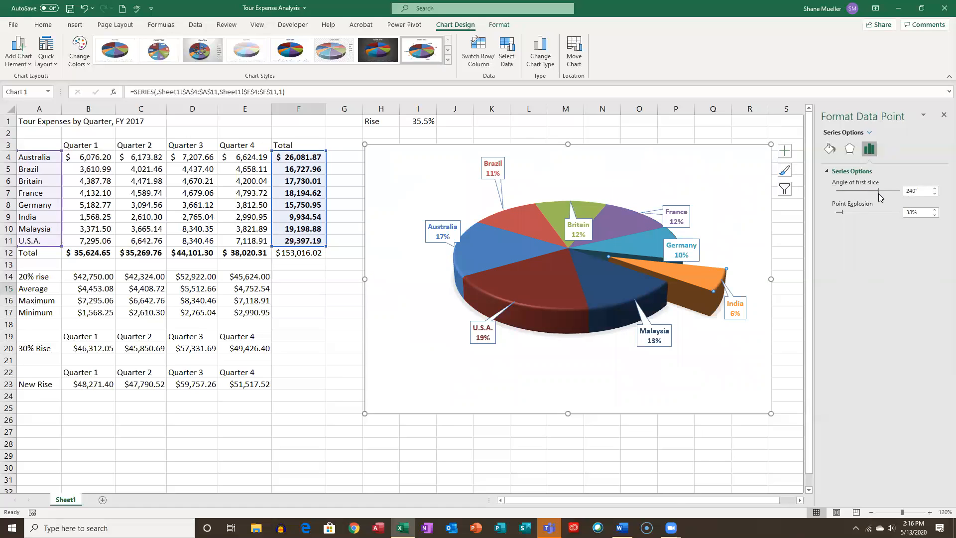
left_click_drag(882, 191, 885, 193)
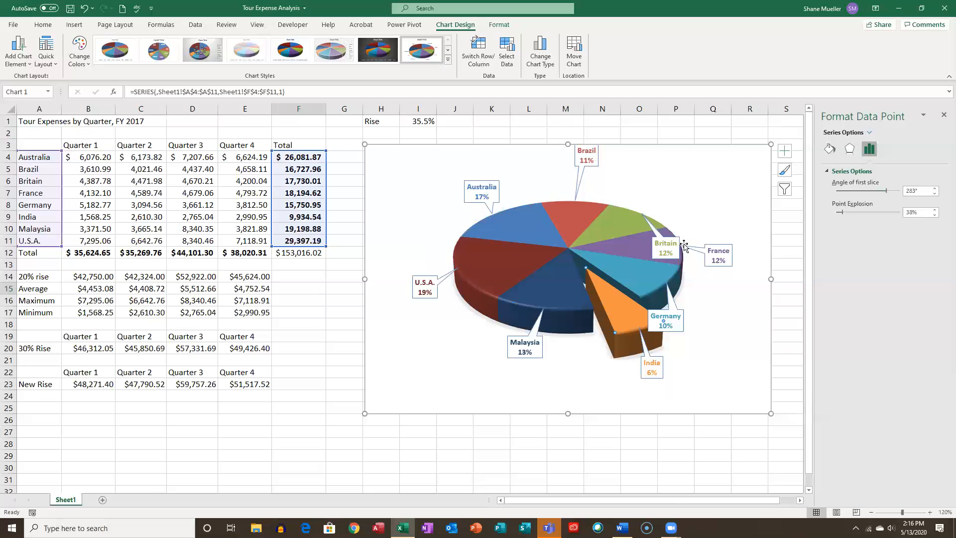
left_click(664, 244)
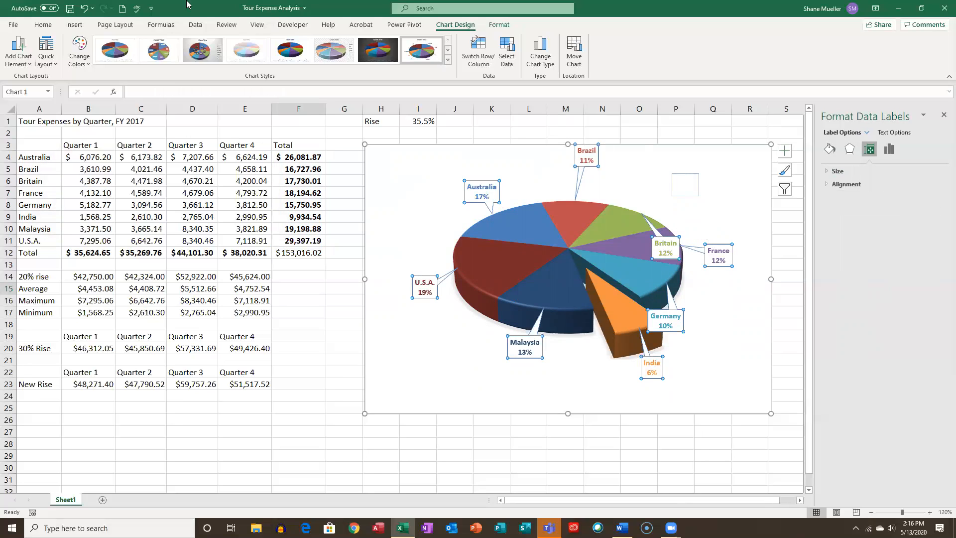
left_click(84, 8)
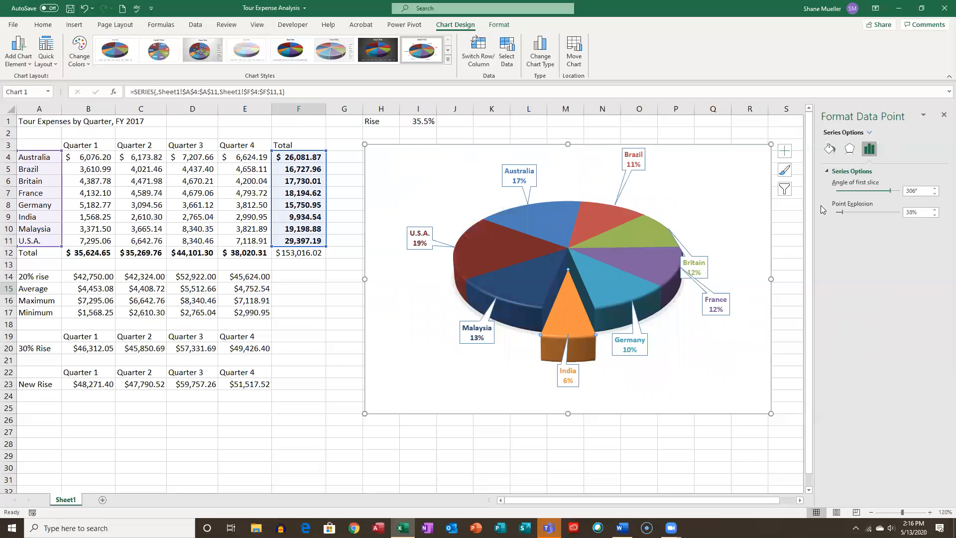
- Move the Britain callout up and clear of the pie and the France callout, and close the formatting pane
left_click(700, 261)
left_click(699, 260)
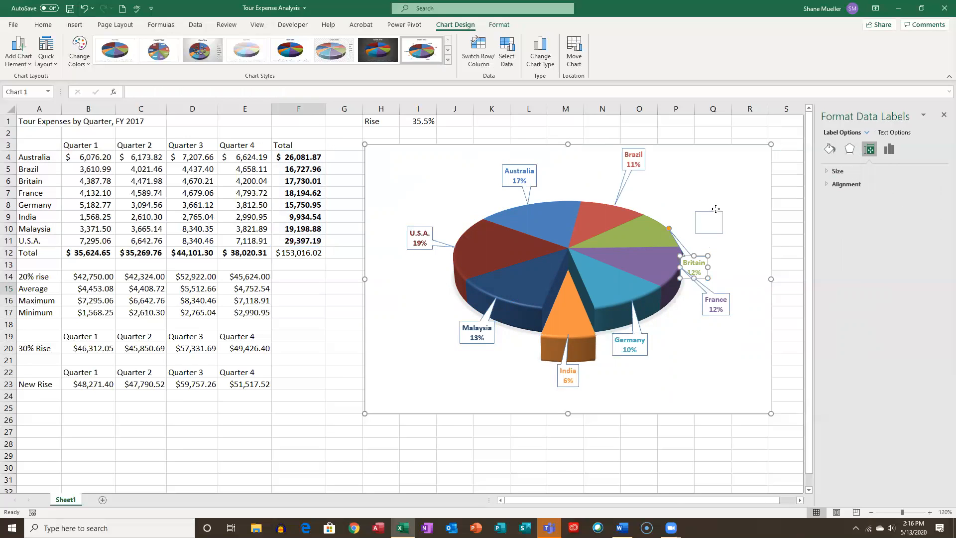
left_click_drag(713, 214, 714, 213)
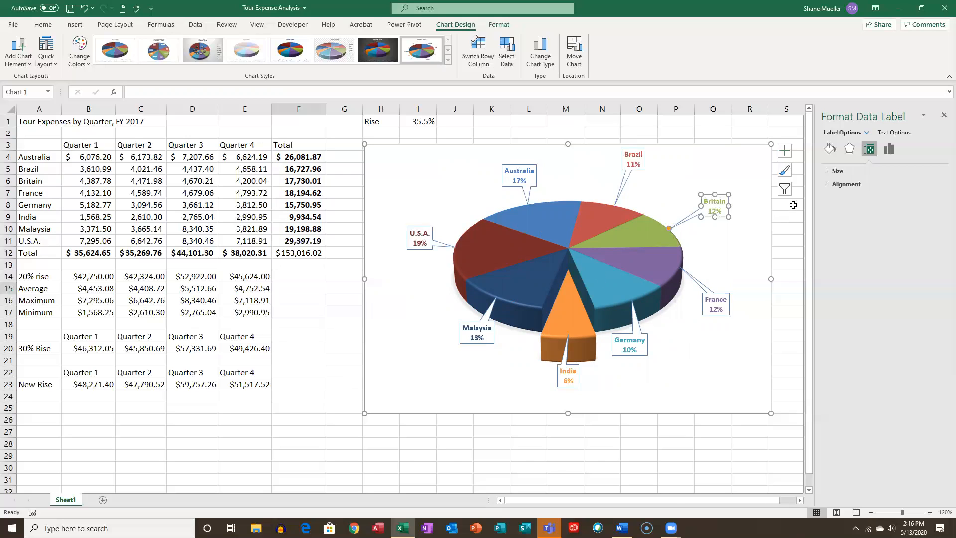
left_click(943, 115)
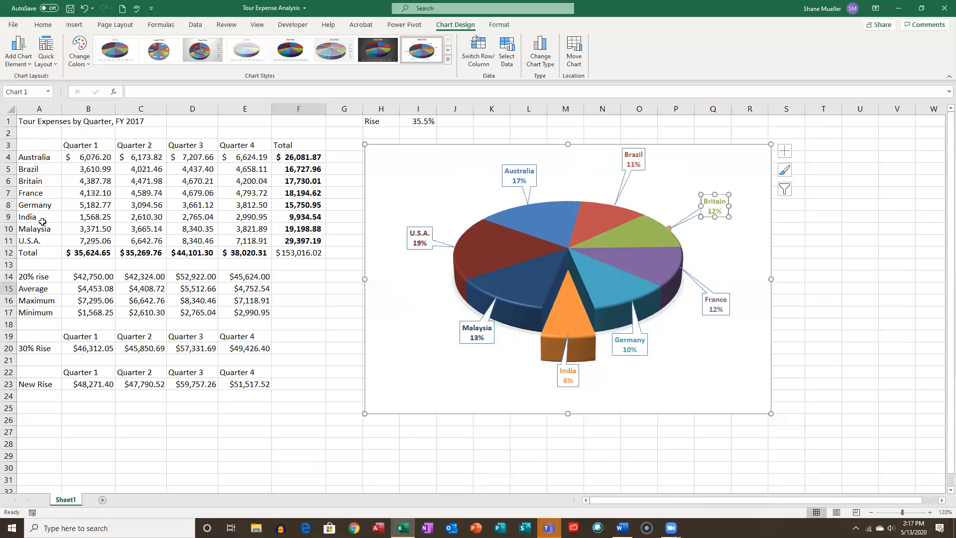
- Select the country names and the Quarter 1 to Quarter 4 expenses with their headings, range A3:E11, for charting
left_click(35, 145)
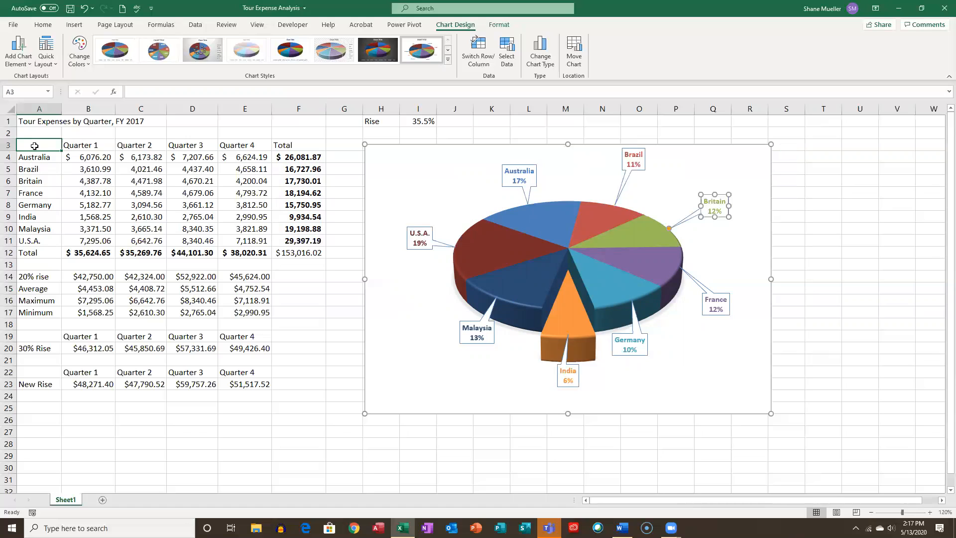
left_click_drag(34, 146, 252, 238)
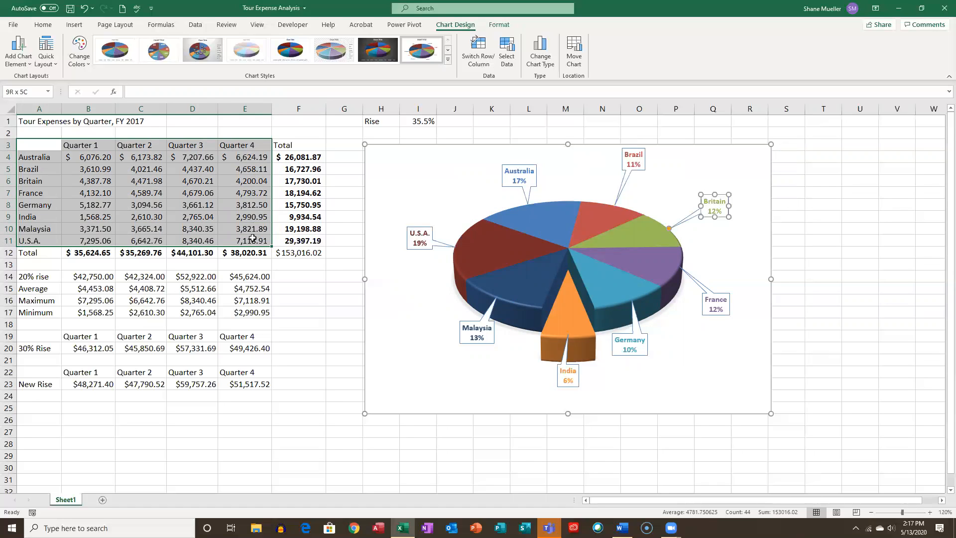
left_click_drag(252, 238, 252, 238)
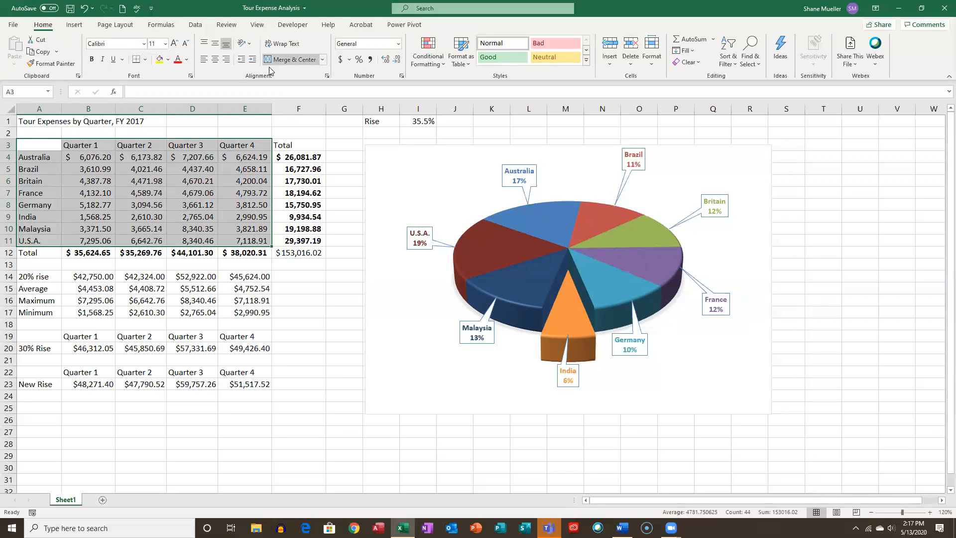
left_click(75, 25)
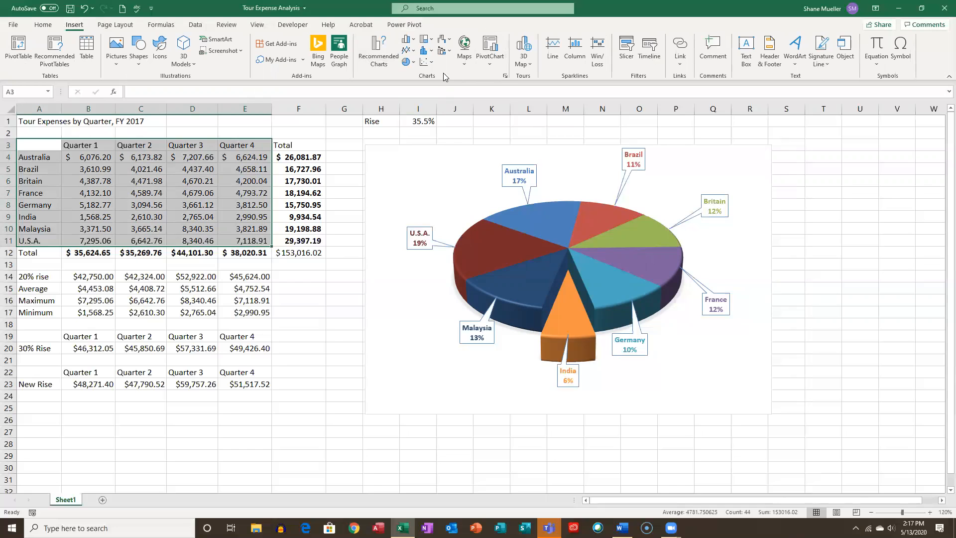
left_click(379, 55)
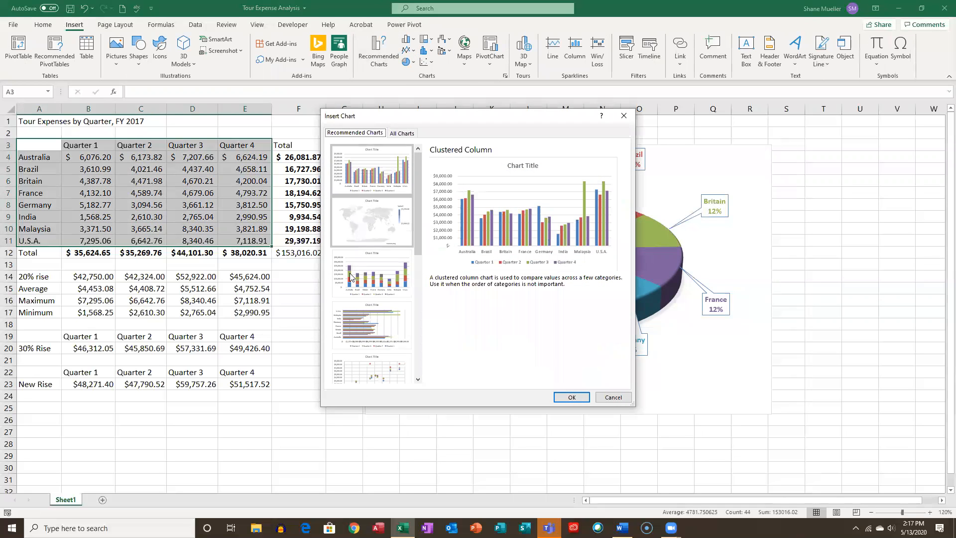
scroll(394, 249, "down", 5)
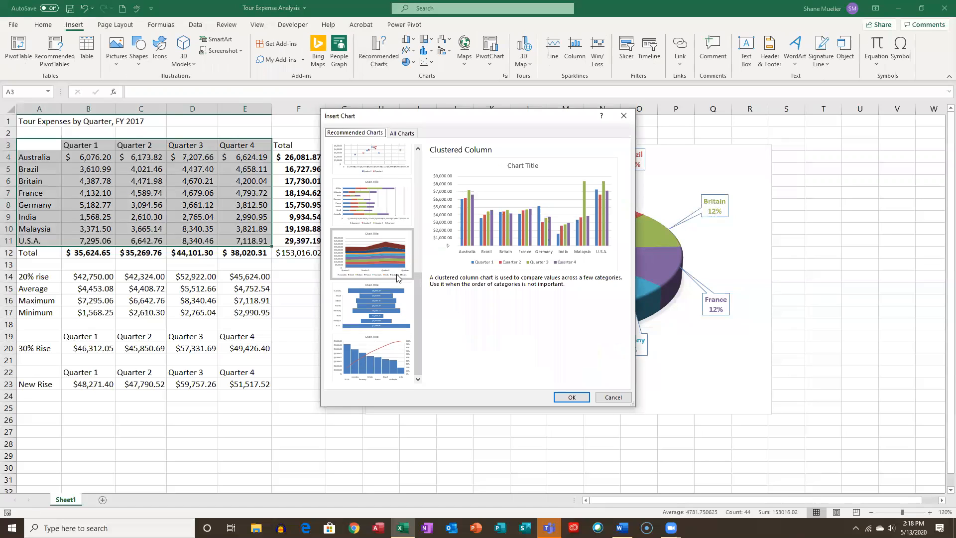
scroll(383, 230, "up", 5)
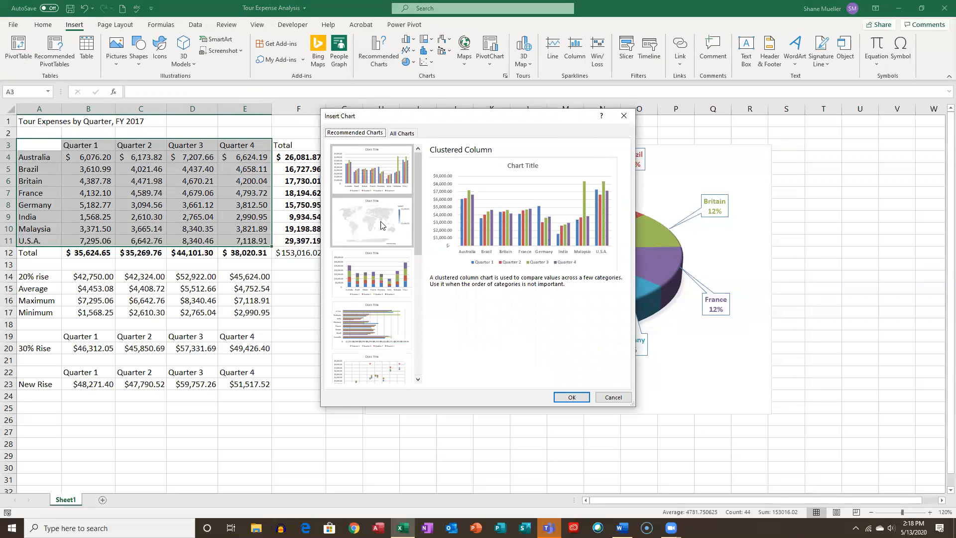
left_click(623, 116)
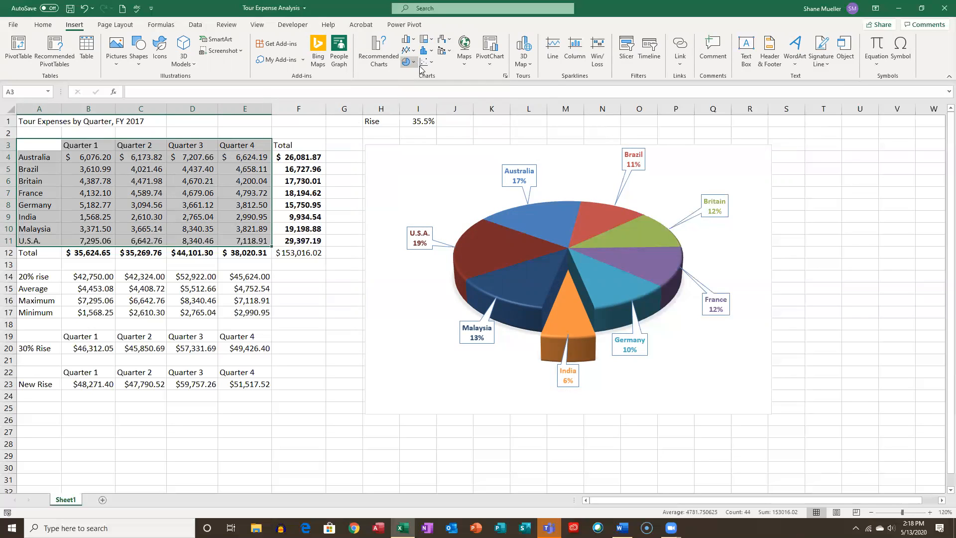
- Insert a 3-D clustered column chart and move it to a new sheet named Tour Expenses by Quarter
left_click(411, 40)
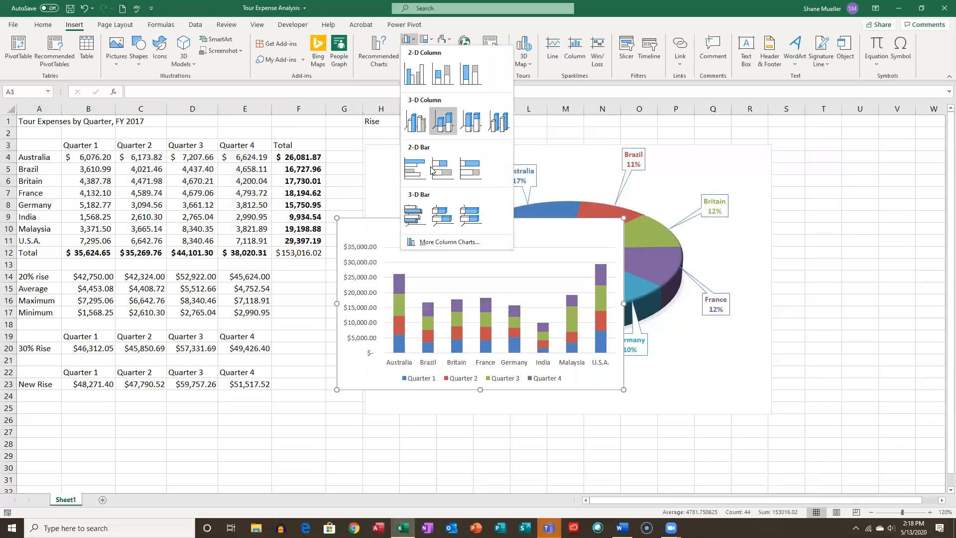
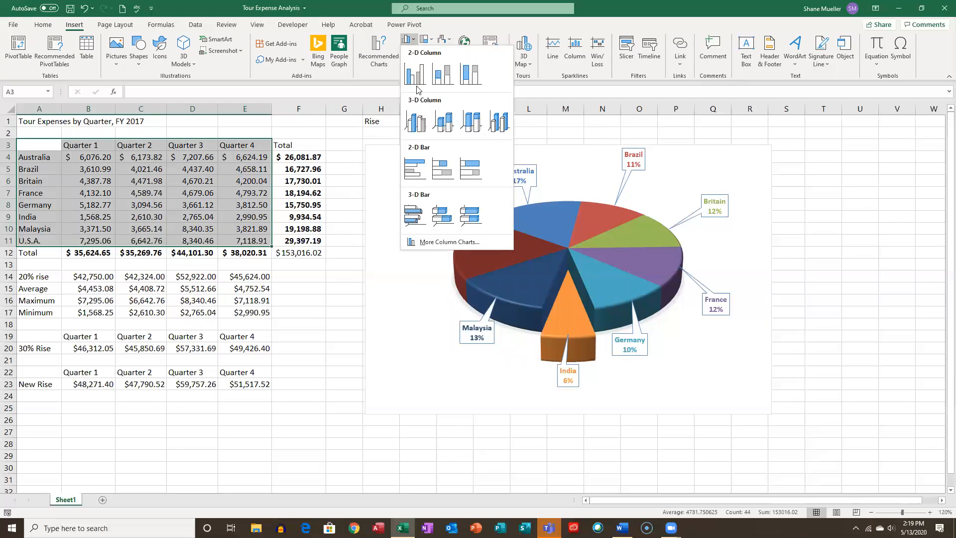
left_click(416, 121)
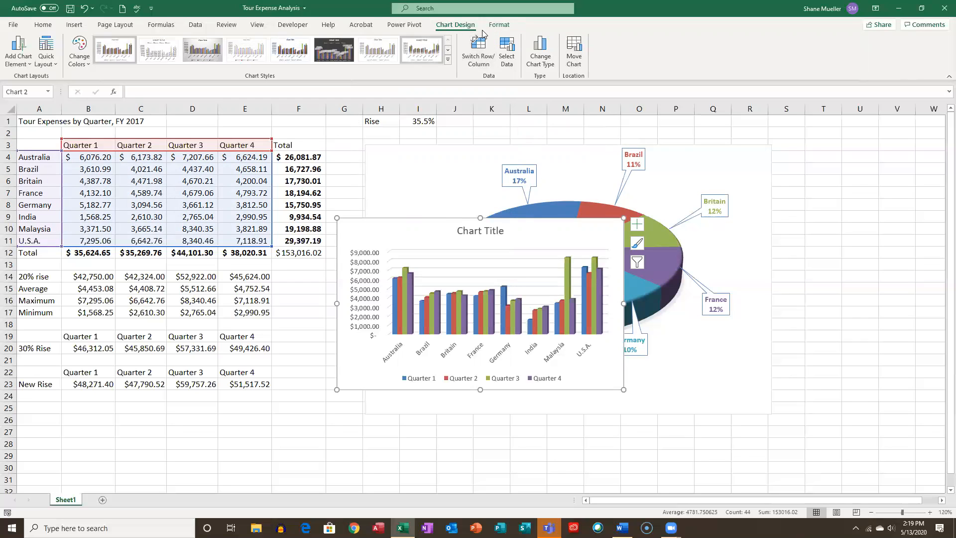
left_click(574, 47)
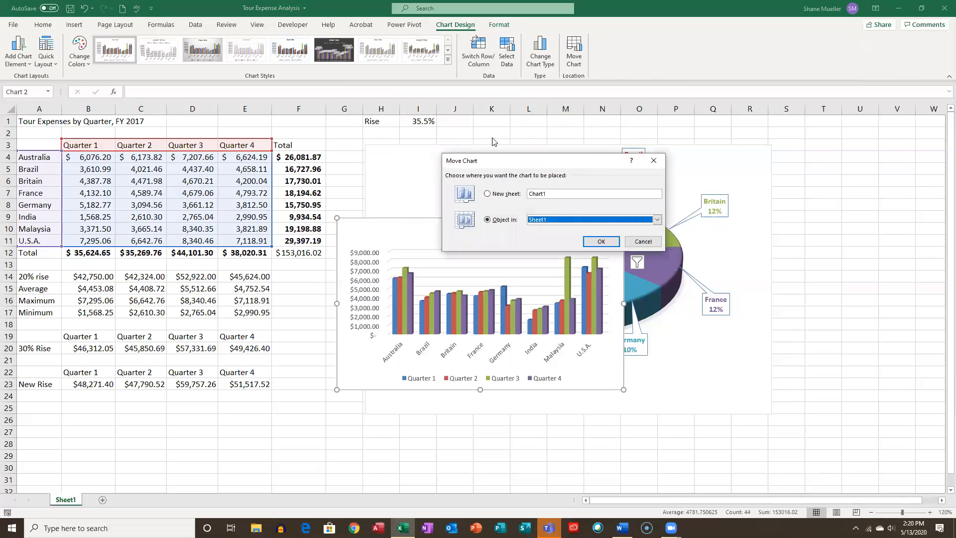
left_click(488, 195)
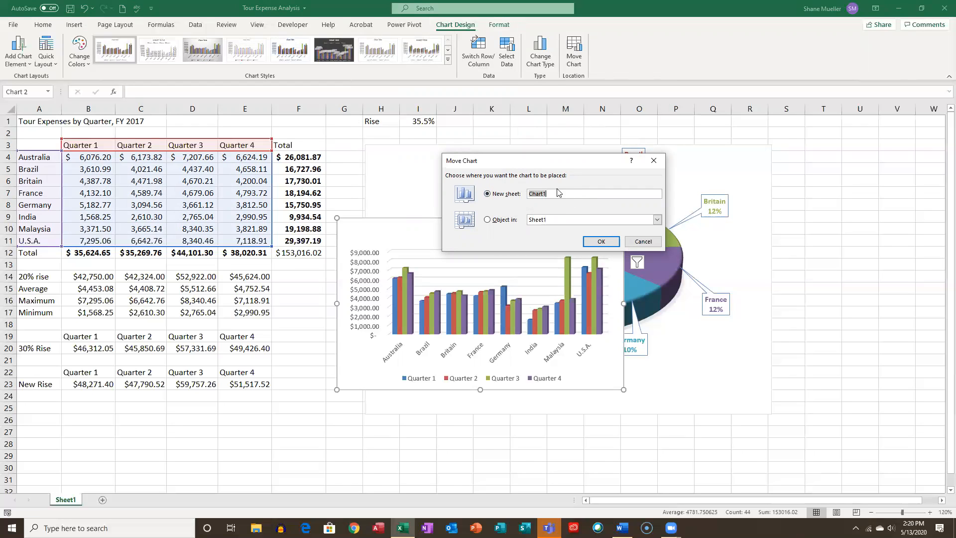
type("Tour Expenses by Qu")
left_click(600, 243)
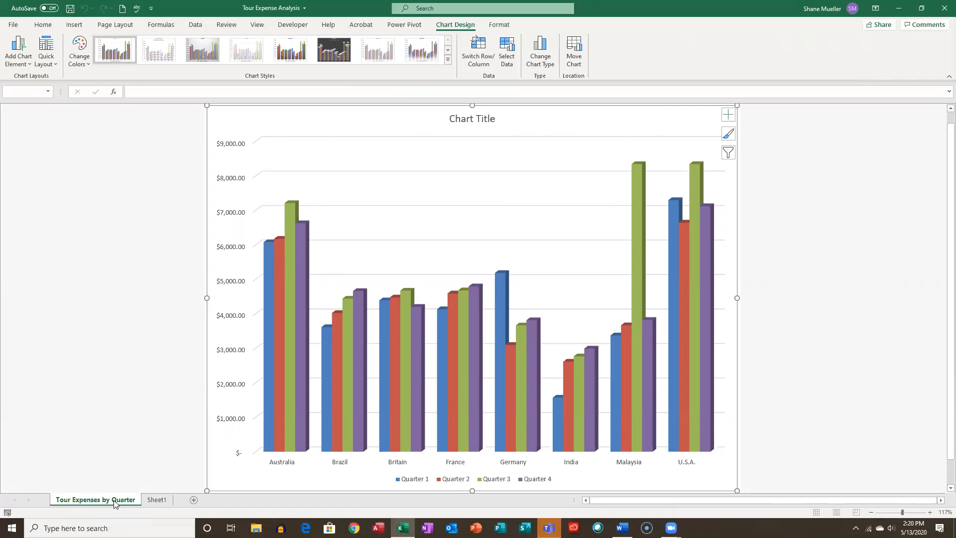
- Compare the chart sheet with the data and pie chart on Sheet1, ending on the chart sheet
left_click(157, 499)
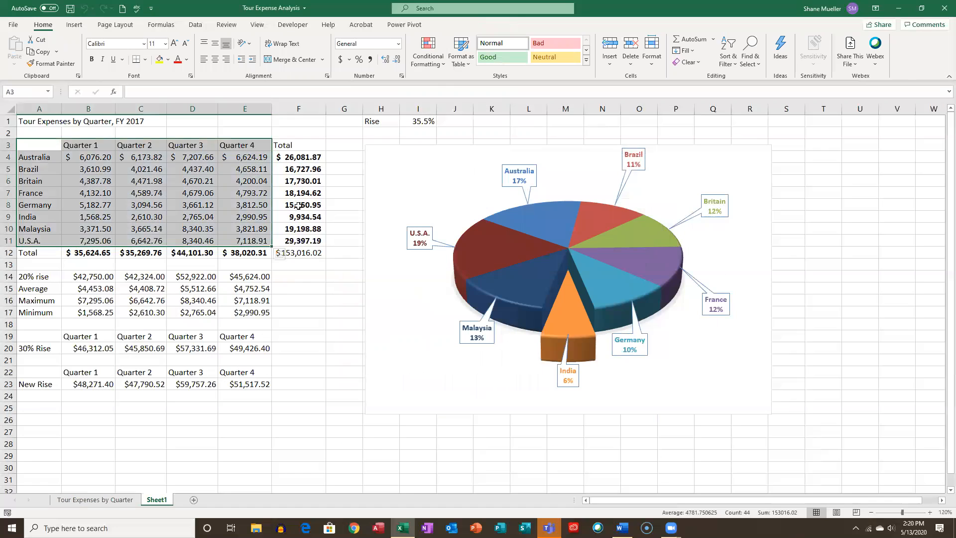
left_click(111, 499)
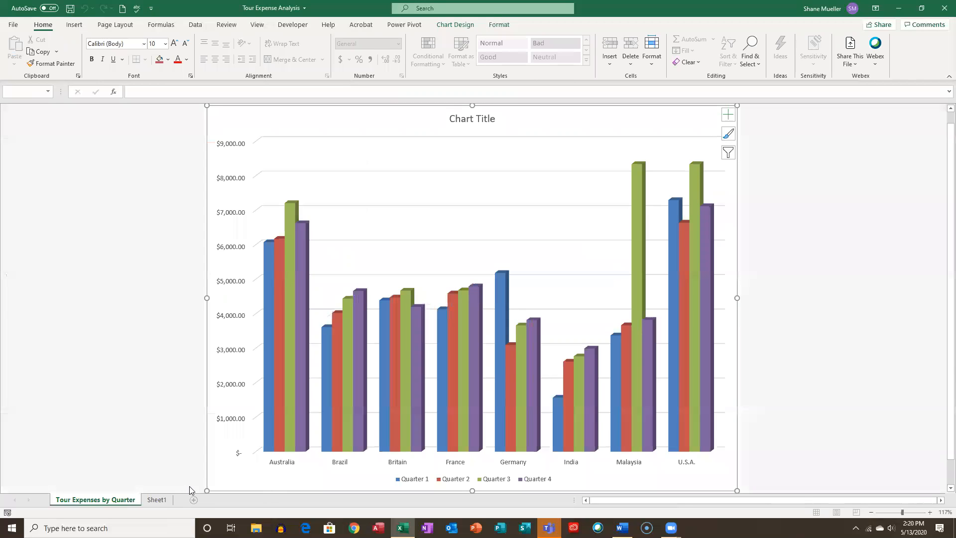
left_click(158, 499)
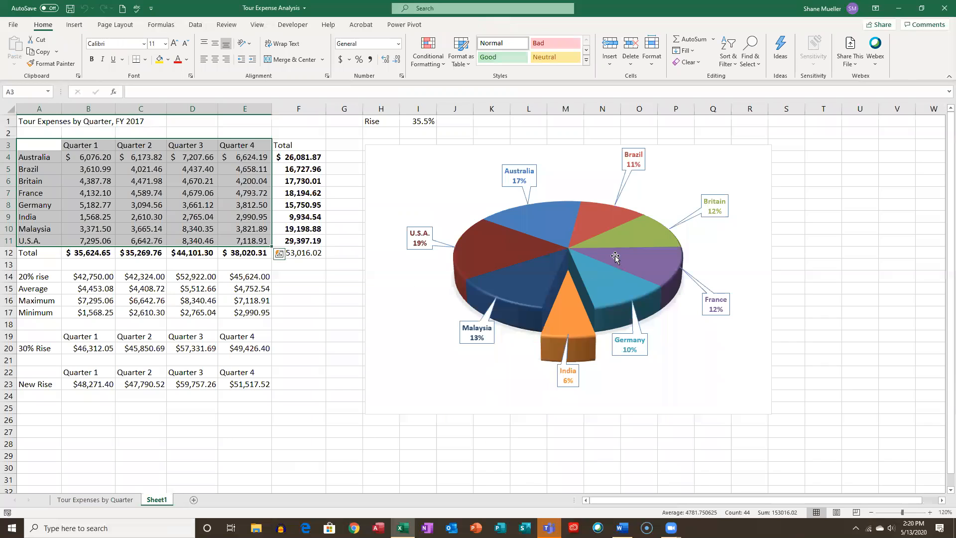
left_click(100, 500)
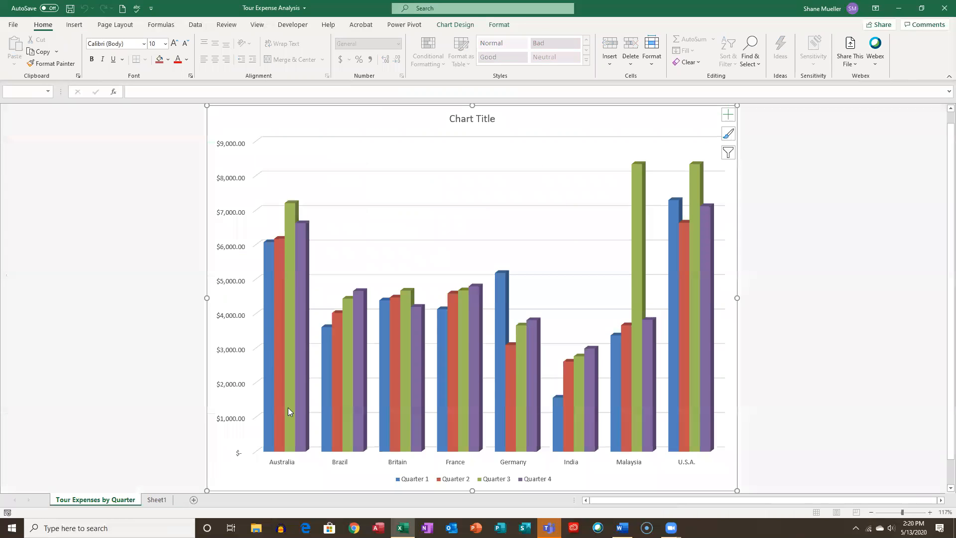
- Apply the chart style with a serif title and closely spaced minor gridlines to the column chart
left_click(459, 25)
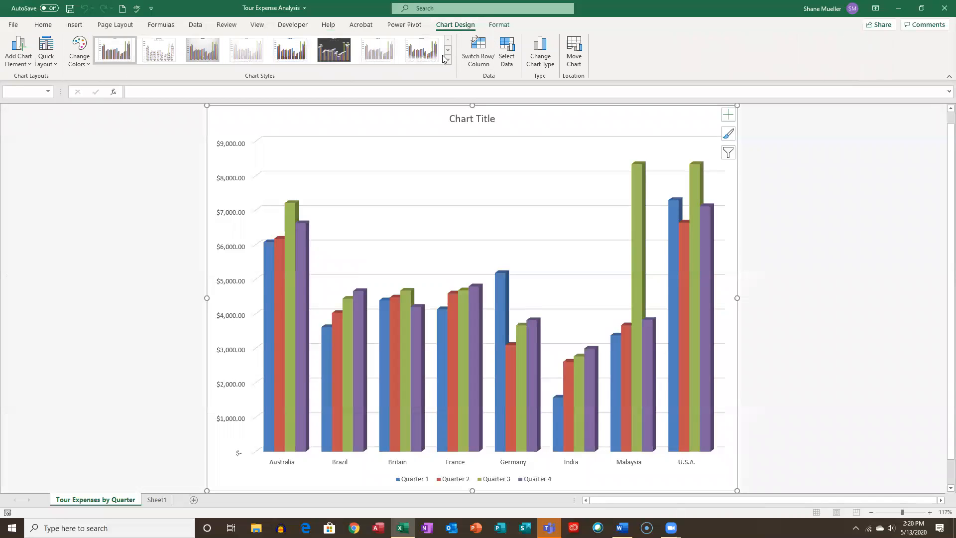
left_click(447, 59)
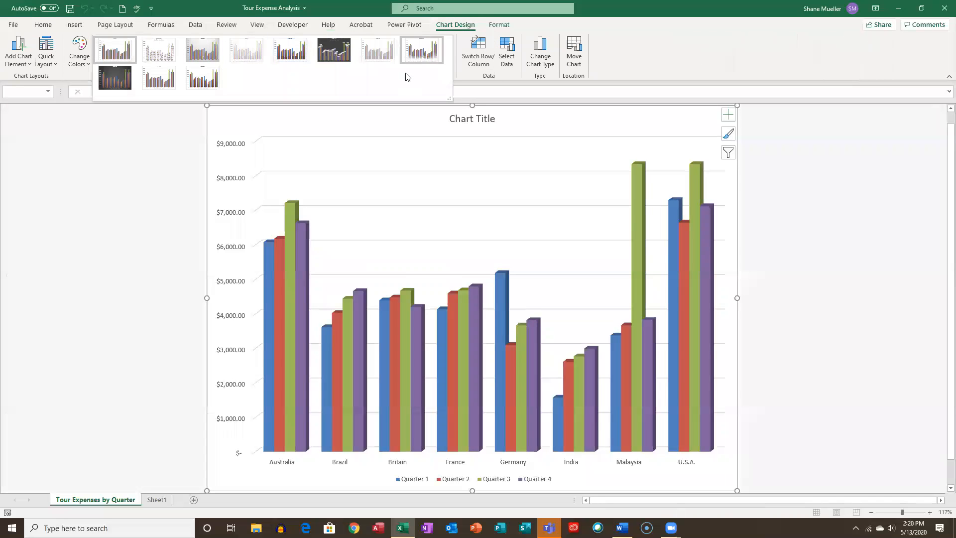
left_click(161, 80)
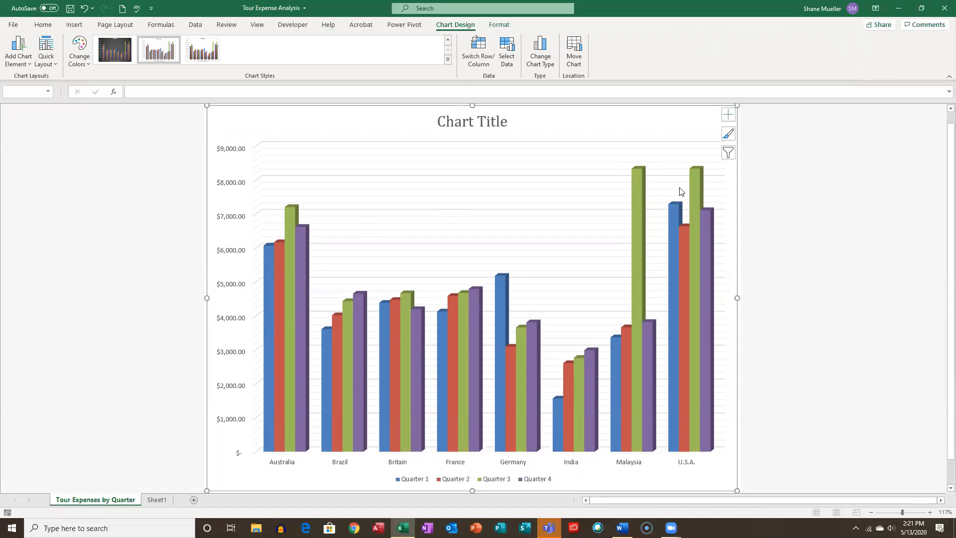
- Try showing data labels on the columns, and turn them off again
mouse_move(698, 178)
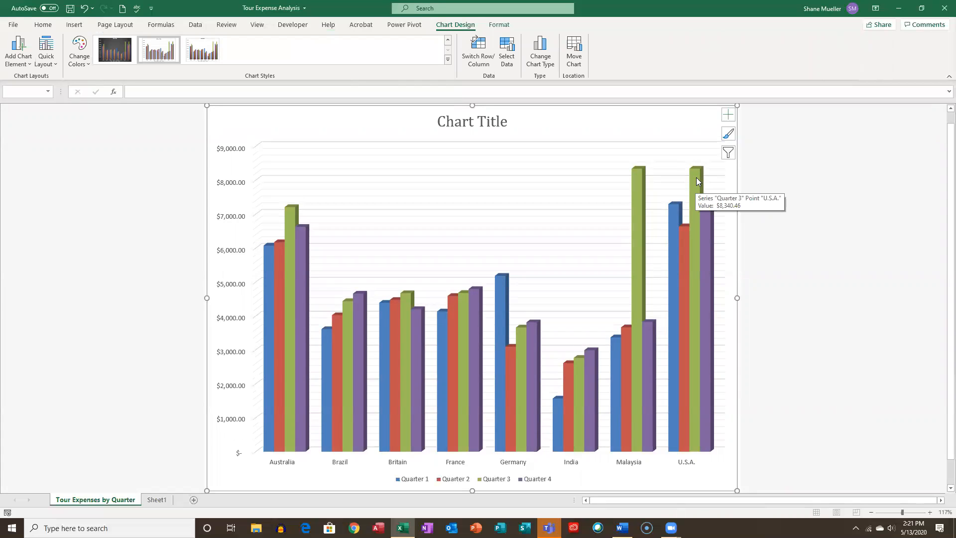
left_click(728, 114)
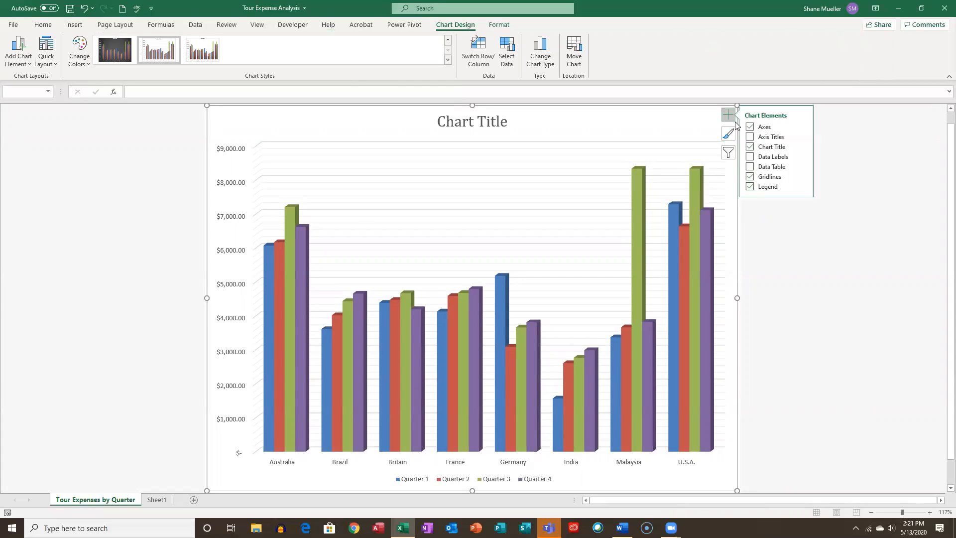
left_click(750, 157)
left_click(751, 157)
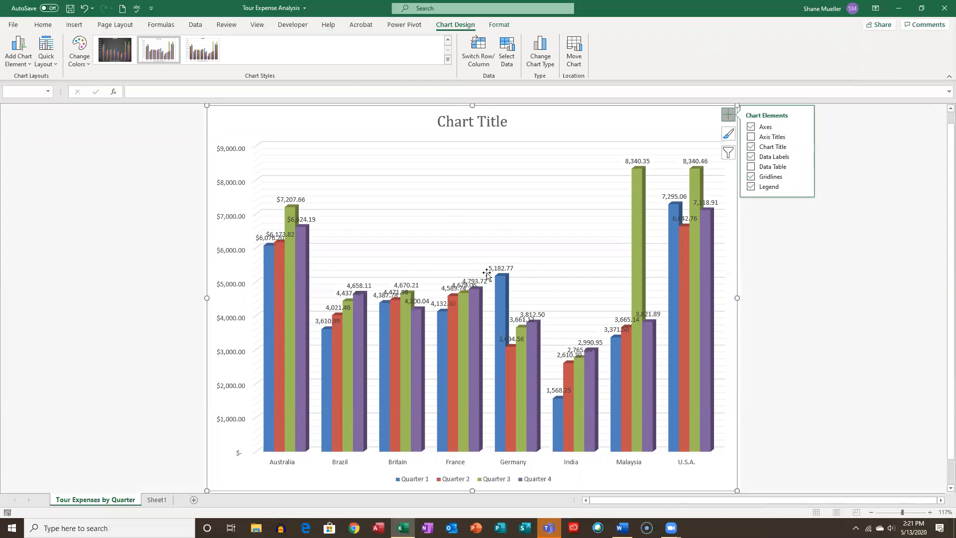
mouse_move(752, 160)
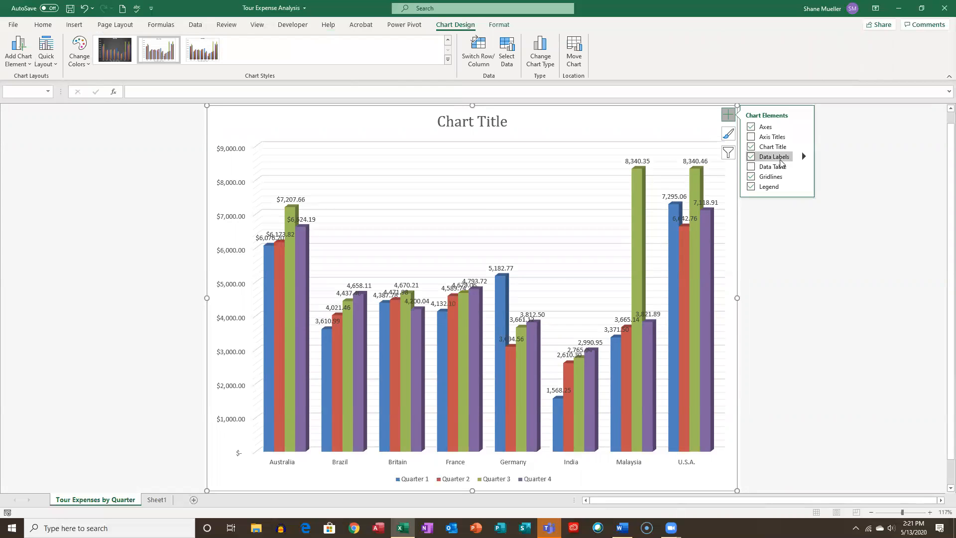
left_click(751, 158)
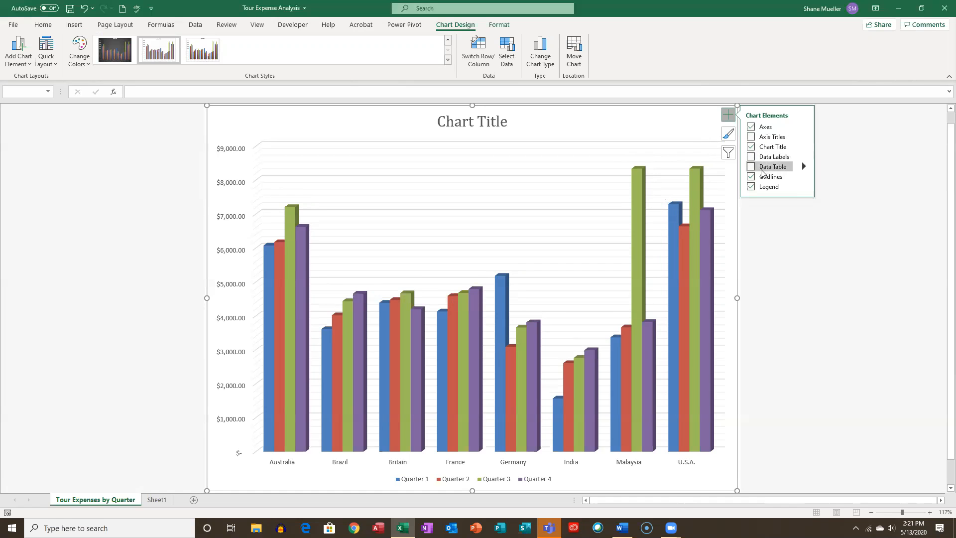
- Add a data table of the quarterly values beneath the columns
scroll(610, 291, "down", 1)
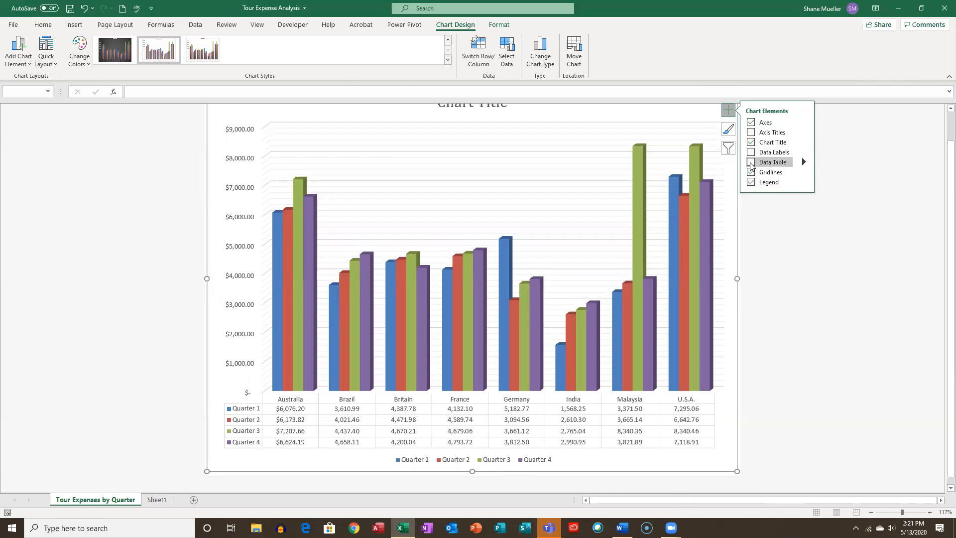
left_click(752, 163)
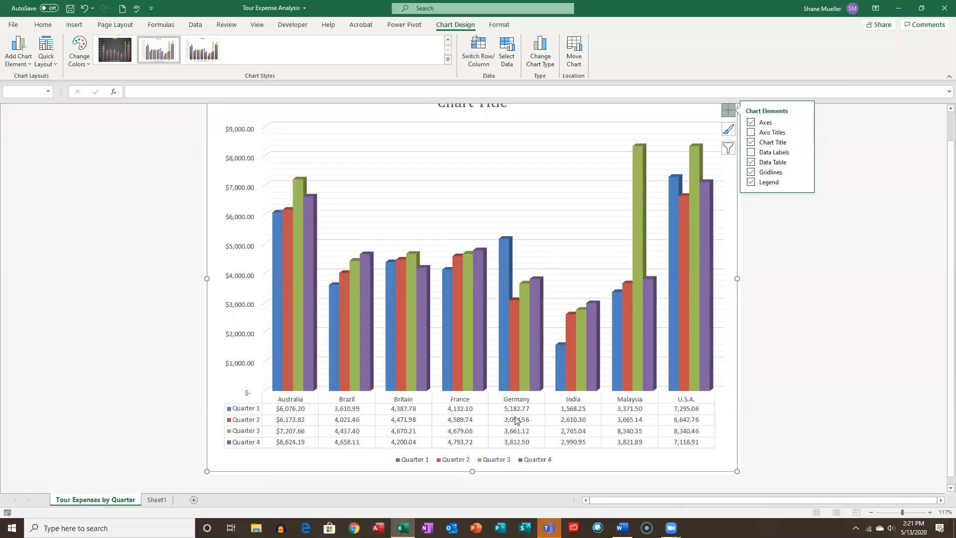
mouse_move(515, 245)
mouse_move(514, 315)
scroll(557, 207, "up", 1)
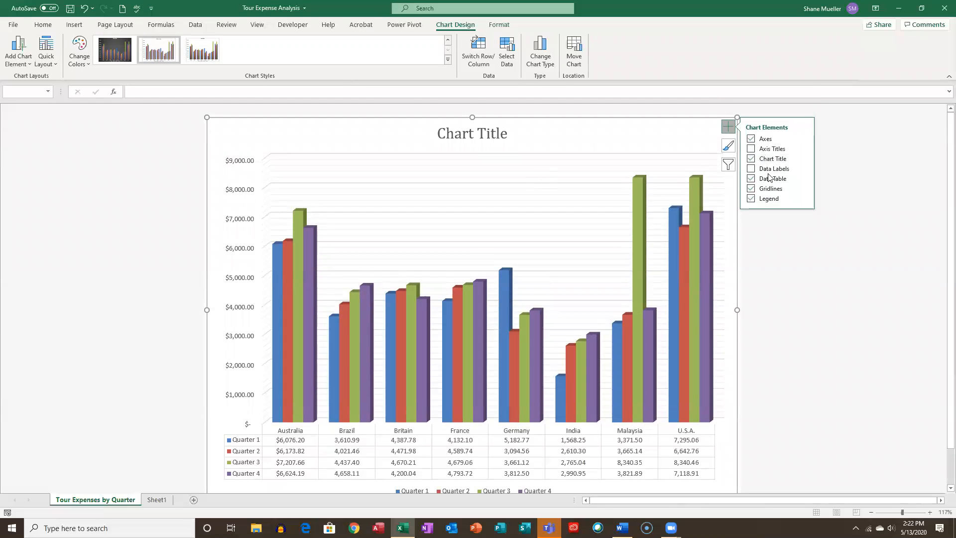
- Remove the title from the column chart
left_click(500, 137)
left_click_drag(438, 134, 550, 128)
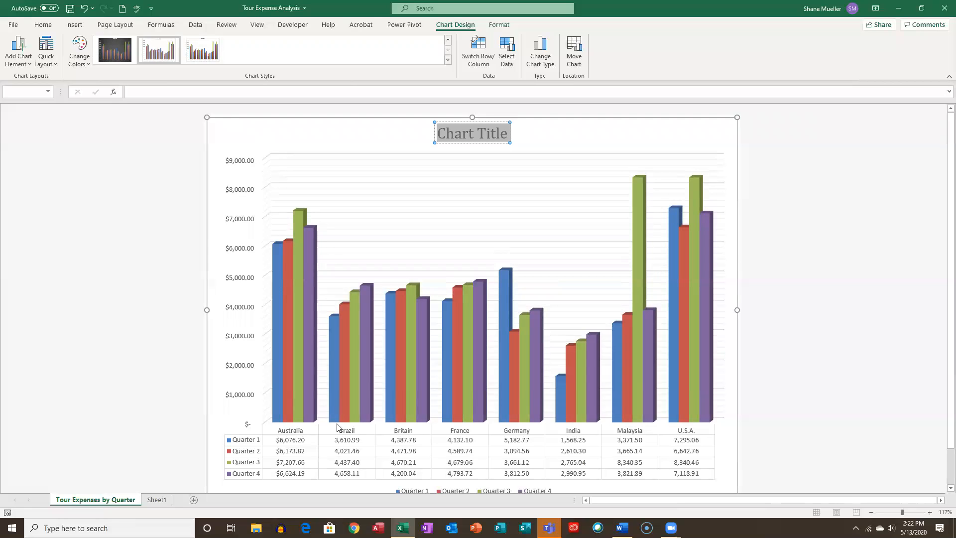
left_click(735, 143)
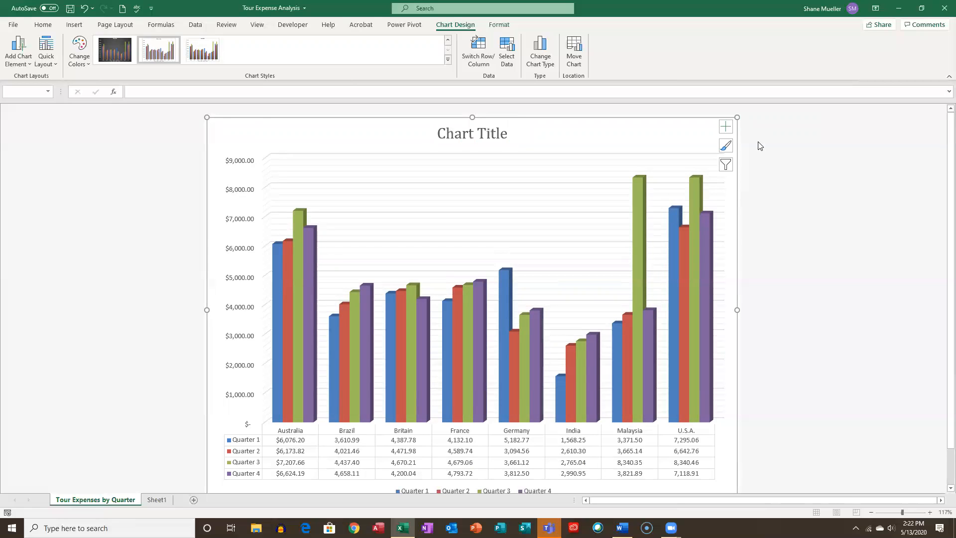
left_click(728, 126)
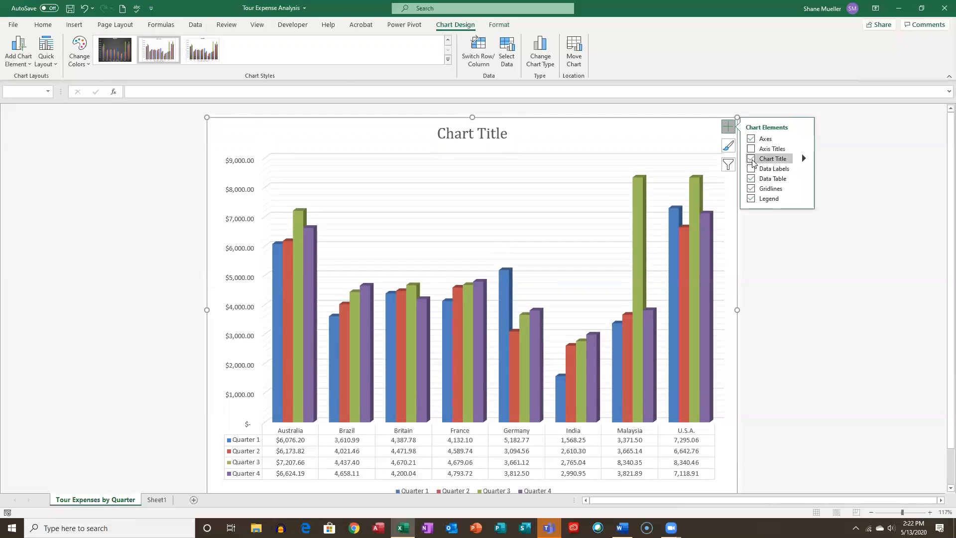
left_click(750, 158)
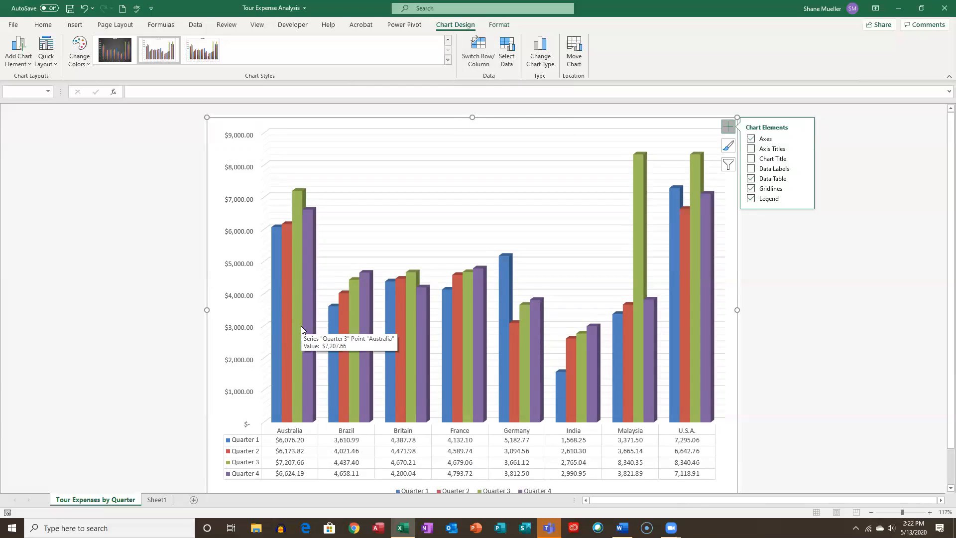
- Switch the chart's rows and columns back and forth, ending with quarters along the horizontal axis and countries as the series
left_click(479, 47)
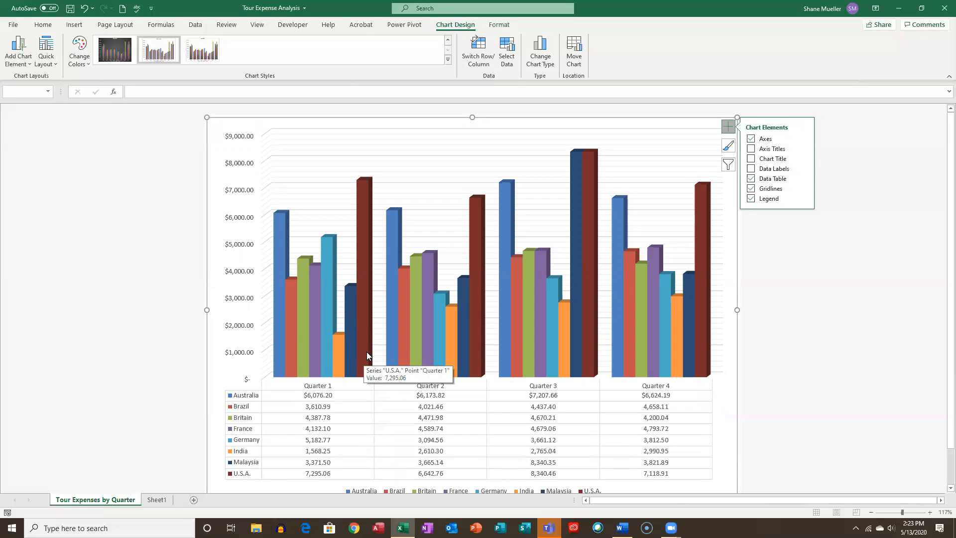
left_click(485, 45)
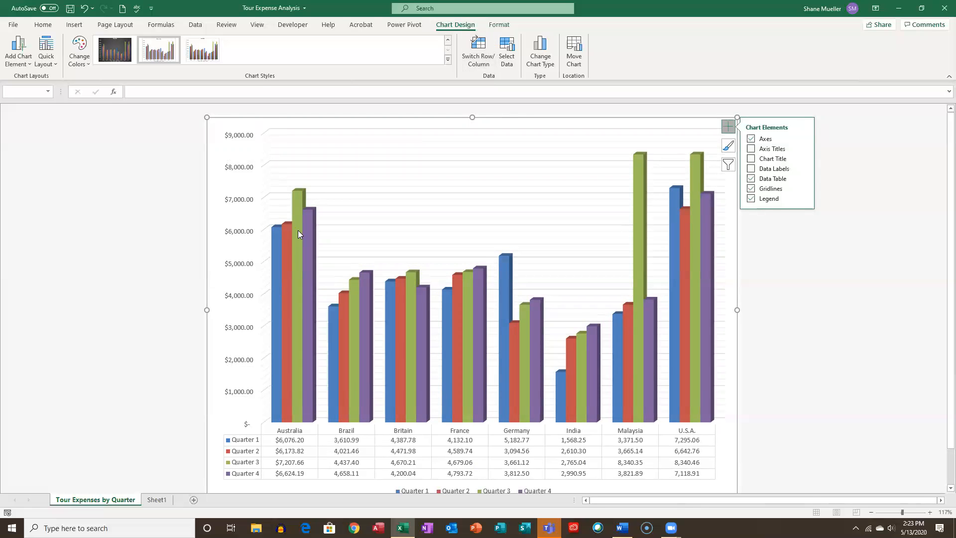
left_click(481, 51)
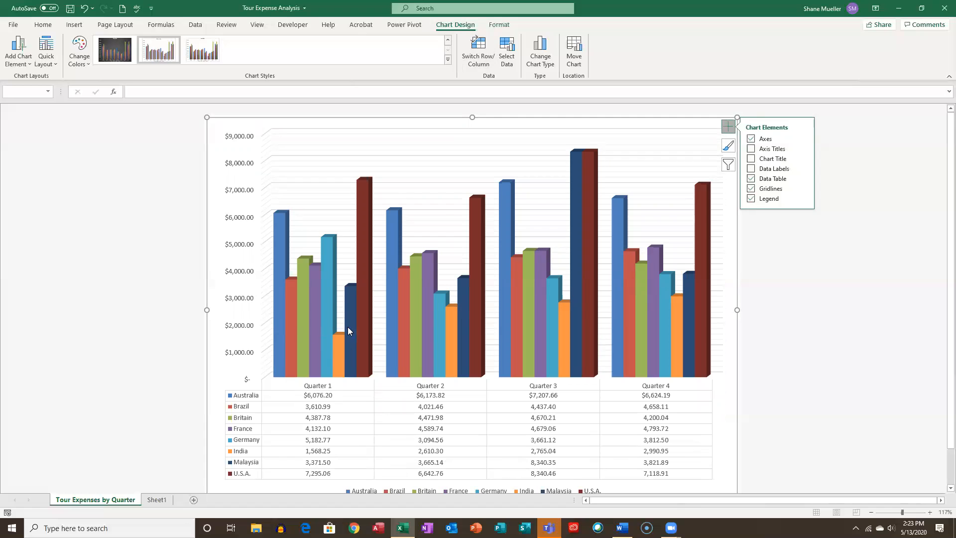
mouse_move(435, 310)
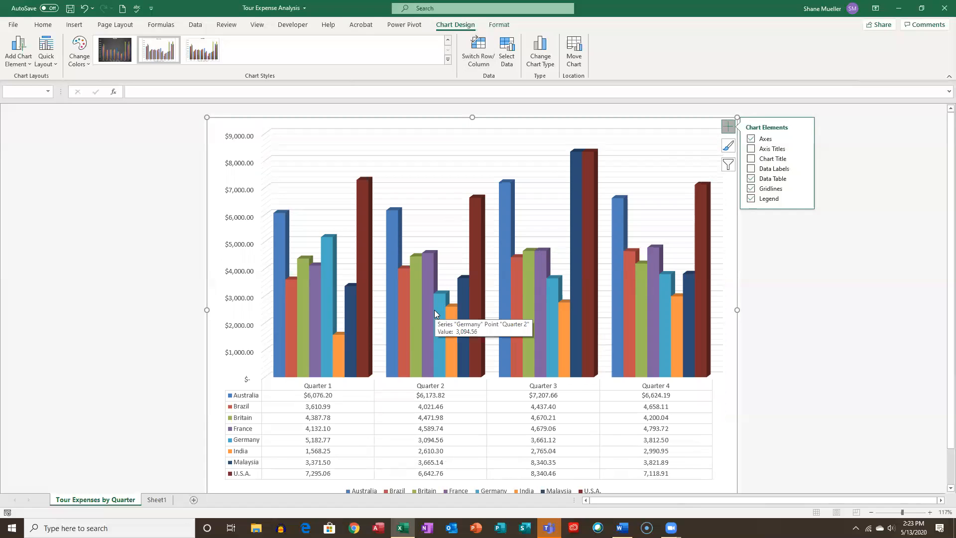